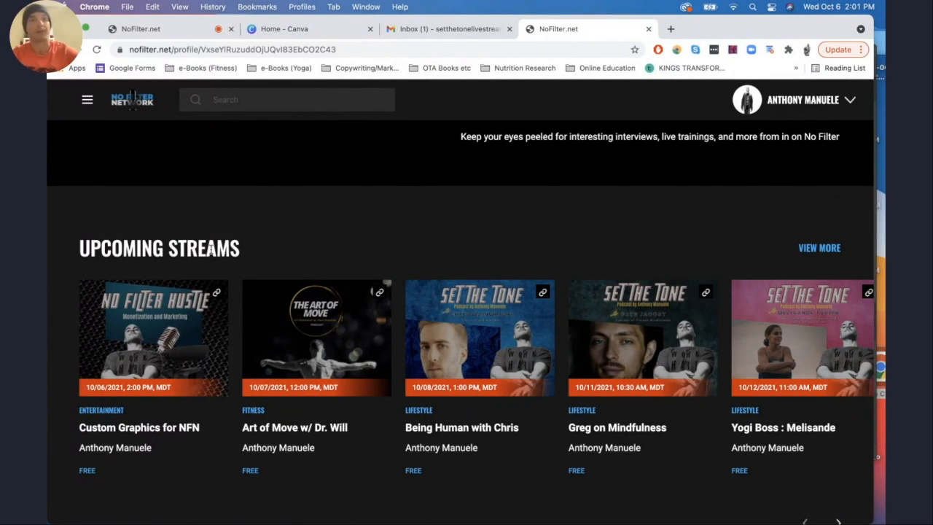
# Step: View the banner image of the upcoming stream dated 10/08/2021 and return to the profile's Upcoming Streams list
pyautogui.click(492, 308)
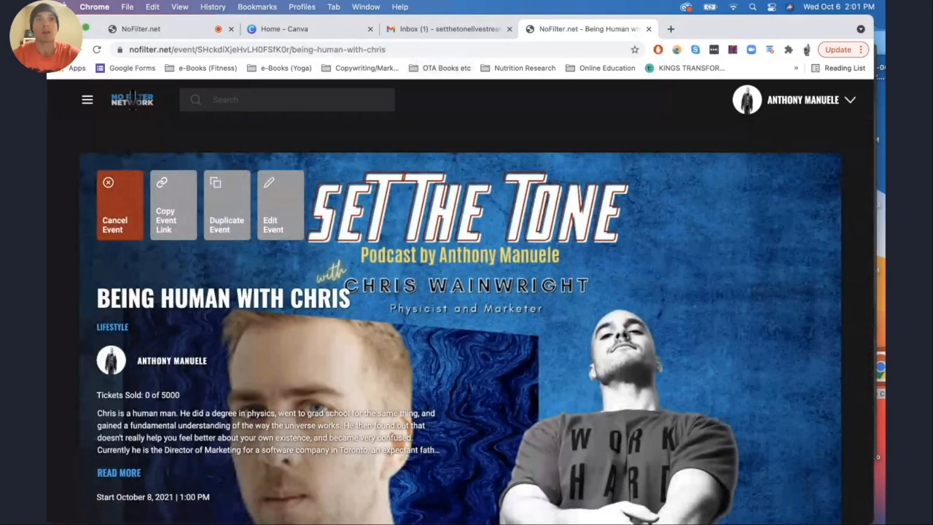
pyautogui.click(132, 98)
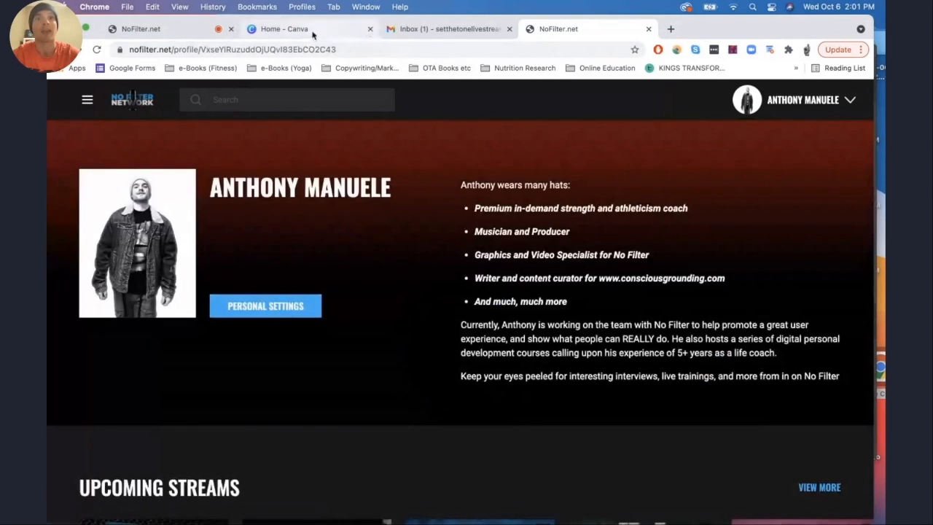
pyautogui.scroll(-5, 357, 157)
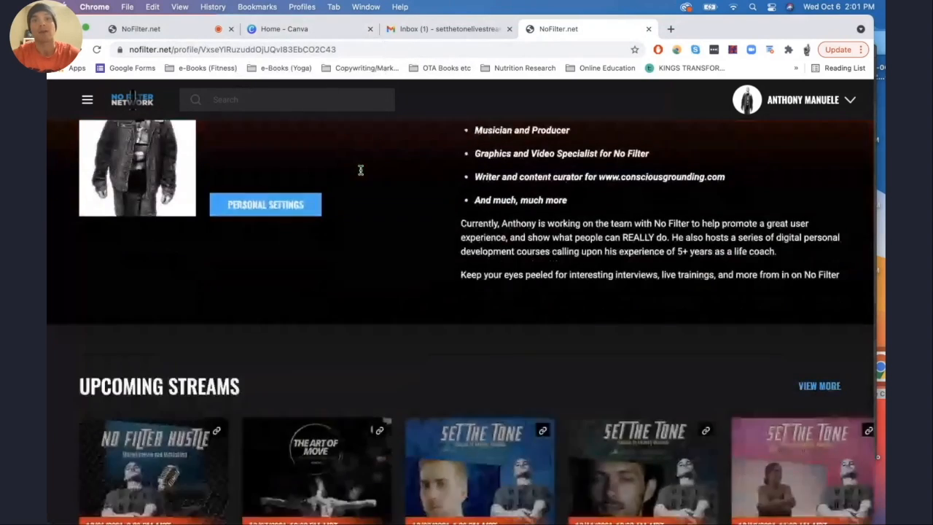
pyautogui.scroll(-3, 358, 171)
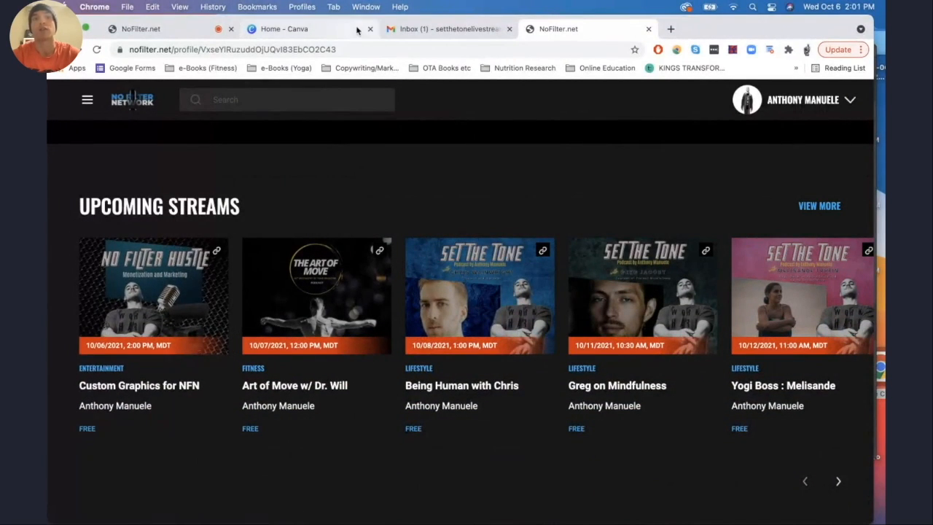
# Step: Switch to Canva and search the new-design types for "facebook cover"
pyautogui.click(342, 27)
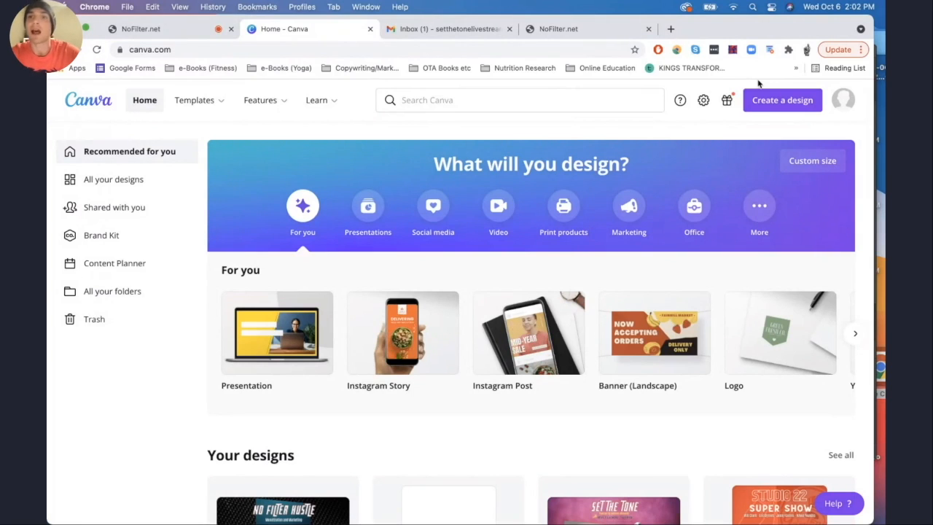
pyautogui.click(788, 103)
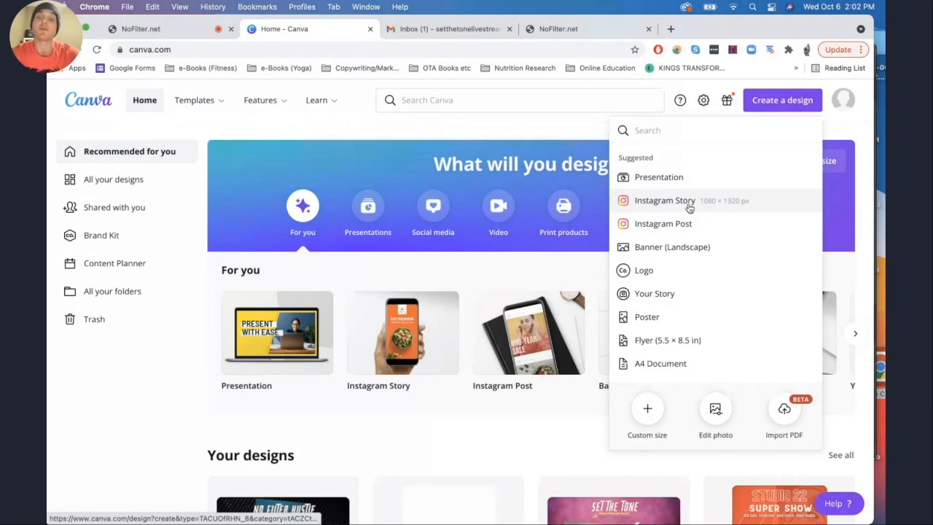
pyautogui.write('facebook c')
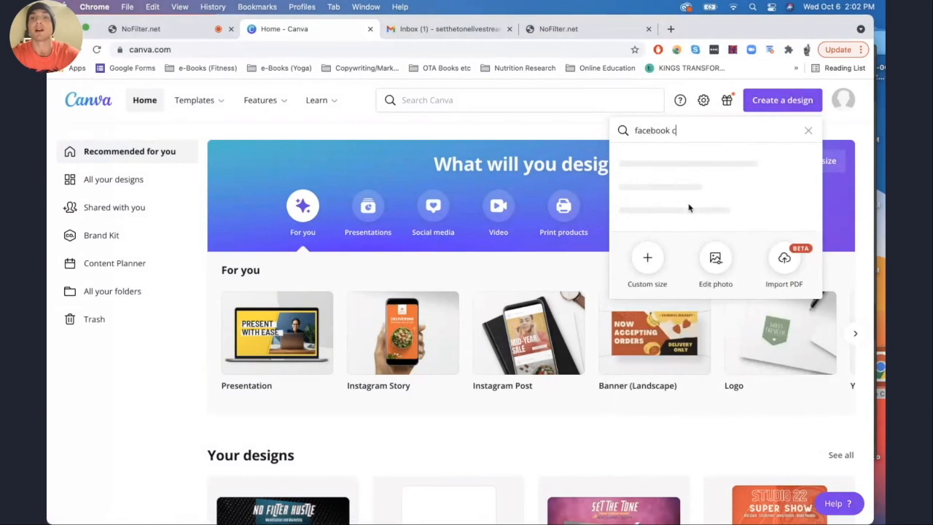
pyautogui.write('over')
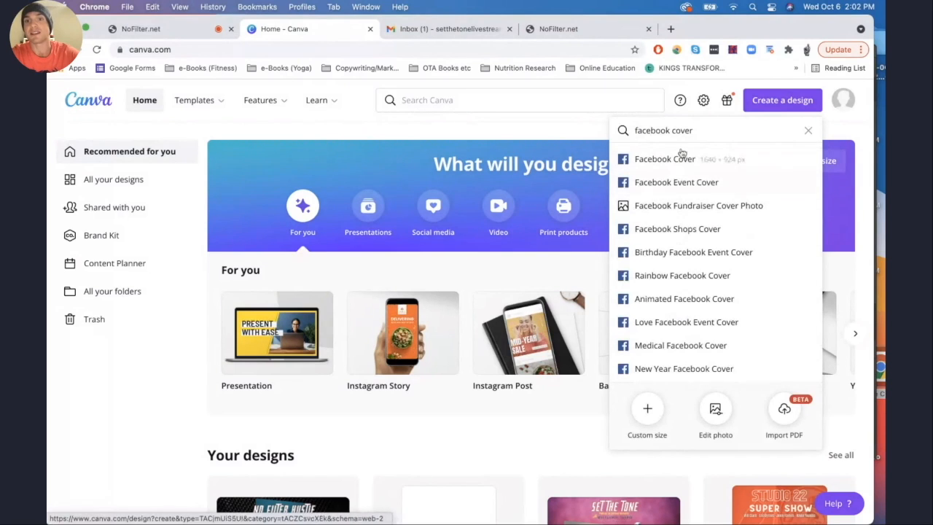
# Step: Search the design types for "banner" instead and create a blank Banner (Landscape) design
pyautogui.tripleClick(691, 129)
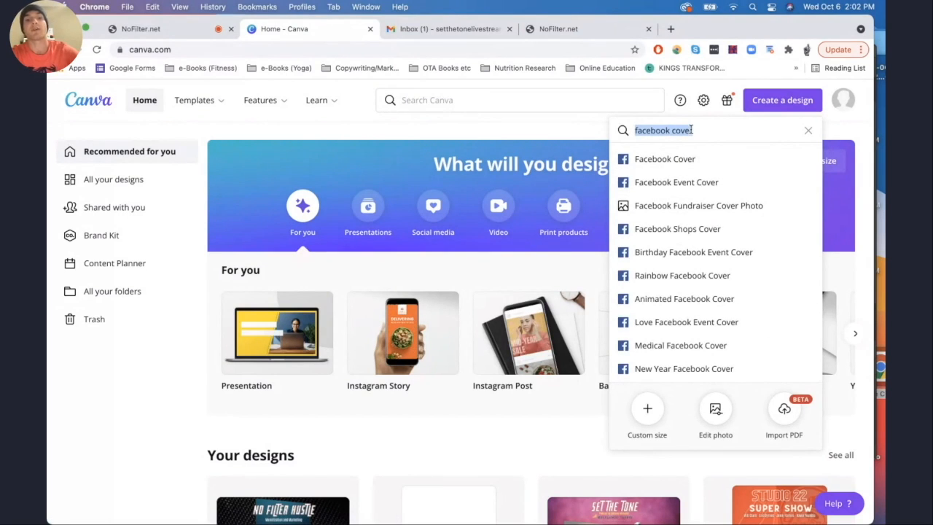
pyautogui.write('ba')
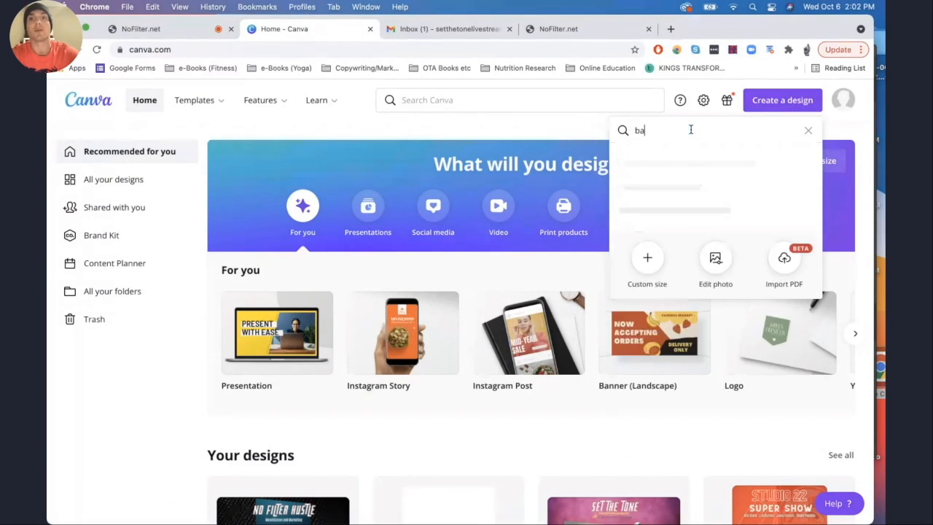
pyautogui.write('nner')
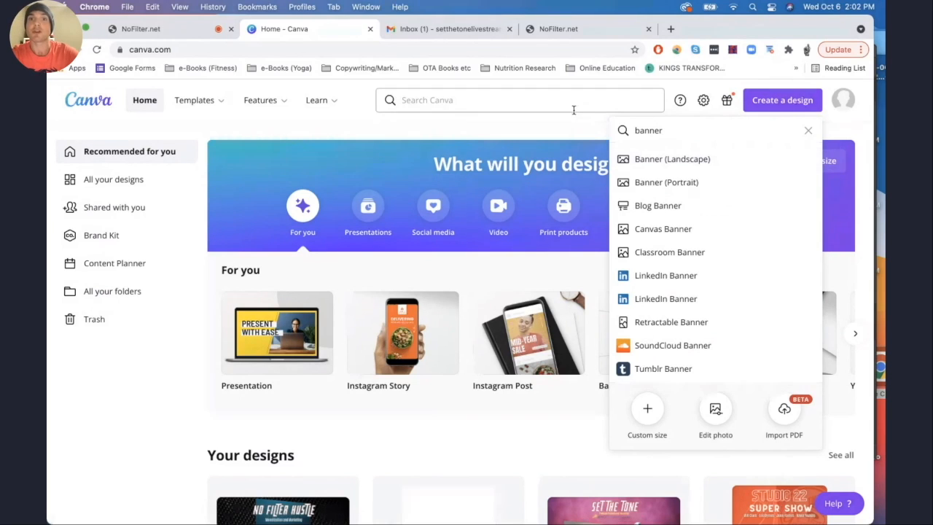
pyautogui.click(548, 128)
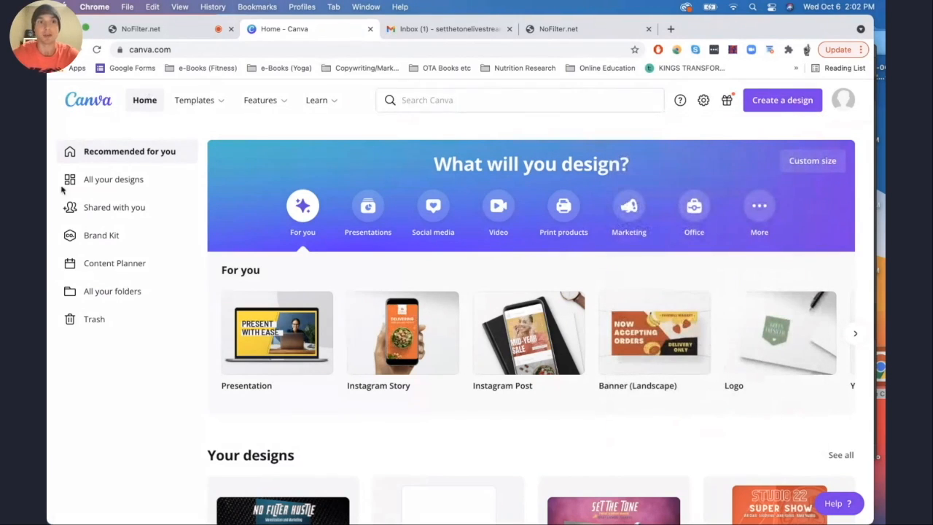
pyautogui.click(770, 108)
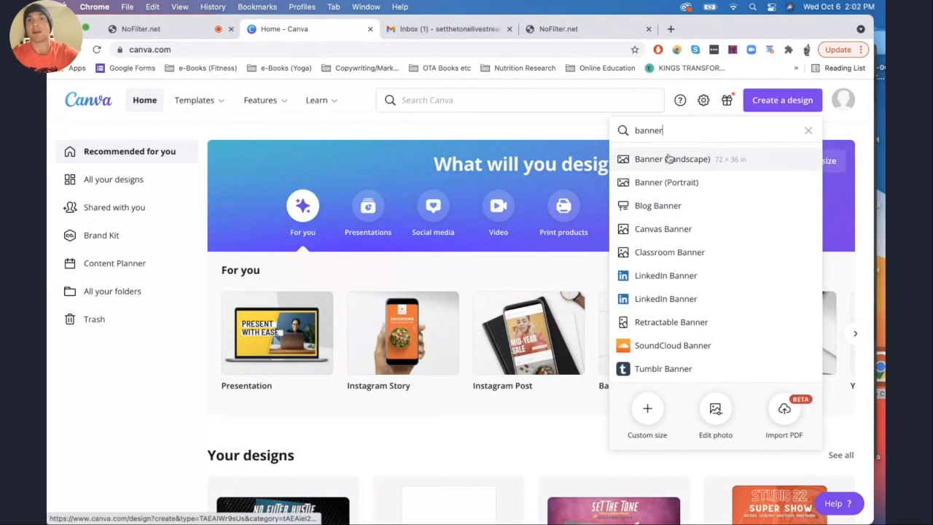
pyautogui.click(751, 167)
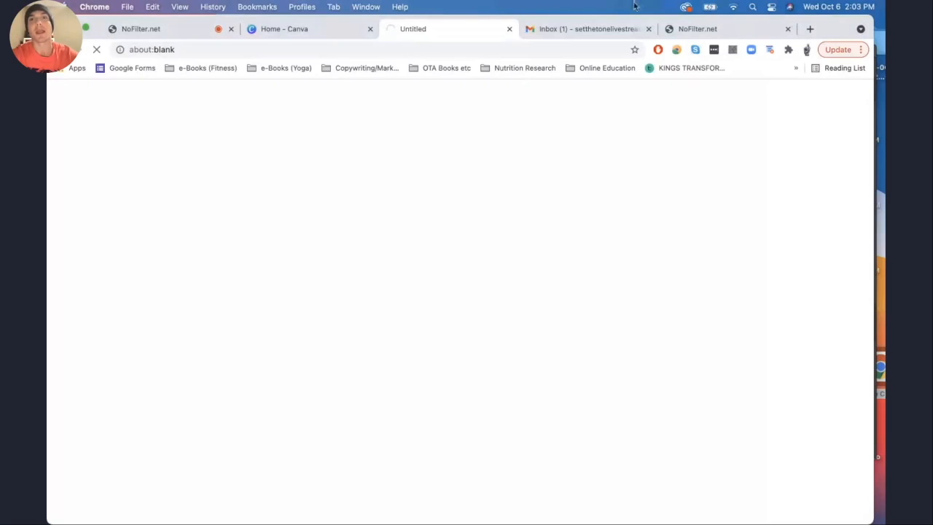
# Step: Look through the existing banner and post designs under Your designs on the Canva home page
pyautogui.click(362, 33)
pyautogui.click(402, 129)
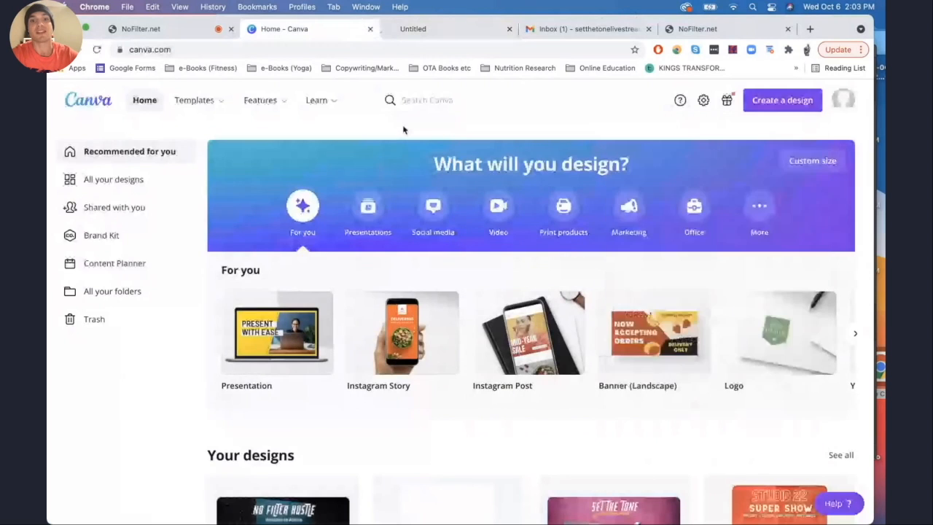
pyautogui.scroll(-4, 462, 240)
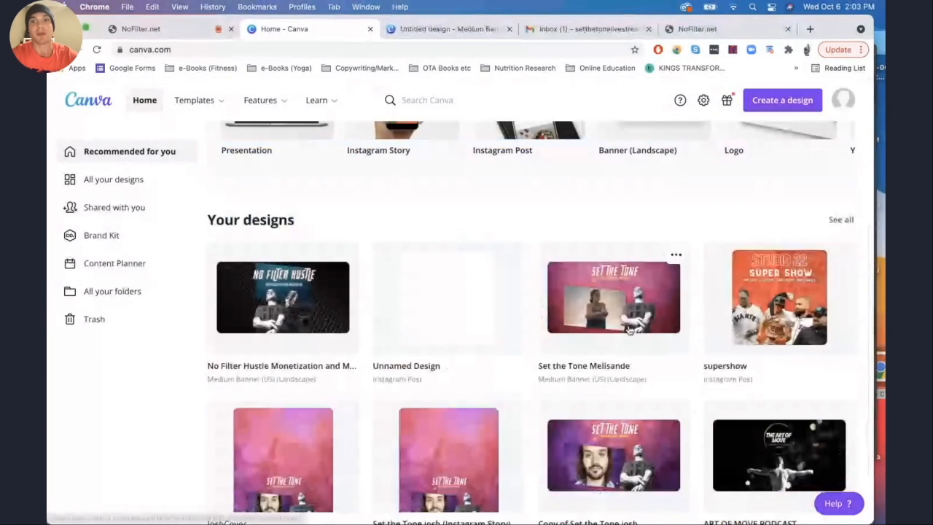
pyautogui.scroll(-1, 630, 330)
pyautogui.scroll(5, 630, 330)
# Step: Return to the untitled banner design and browse the suggested banner templates
pyautogui.click(437, 29)
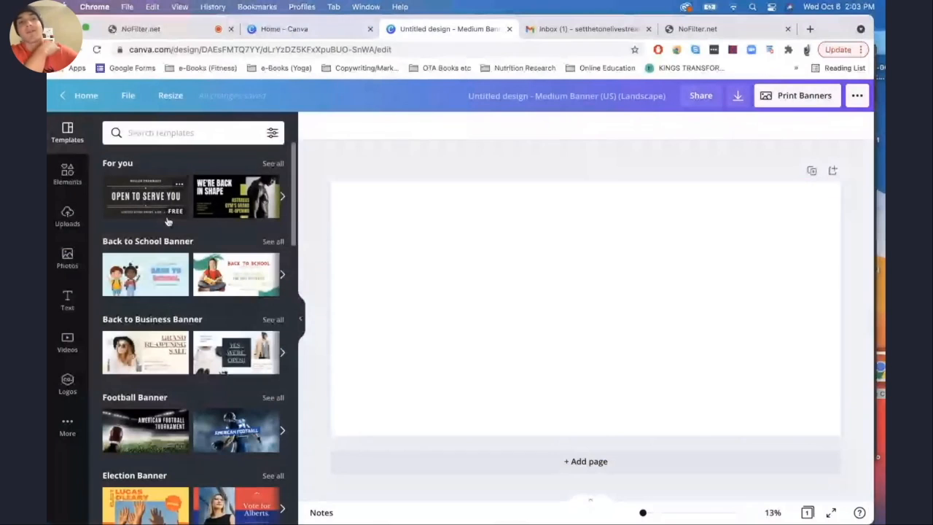
pyautogui.scroll(-2, 167, 221)
pyautogui.scroll(-3, 186, 242)
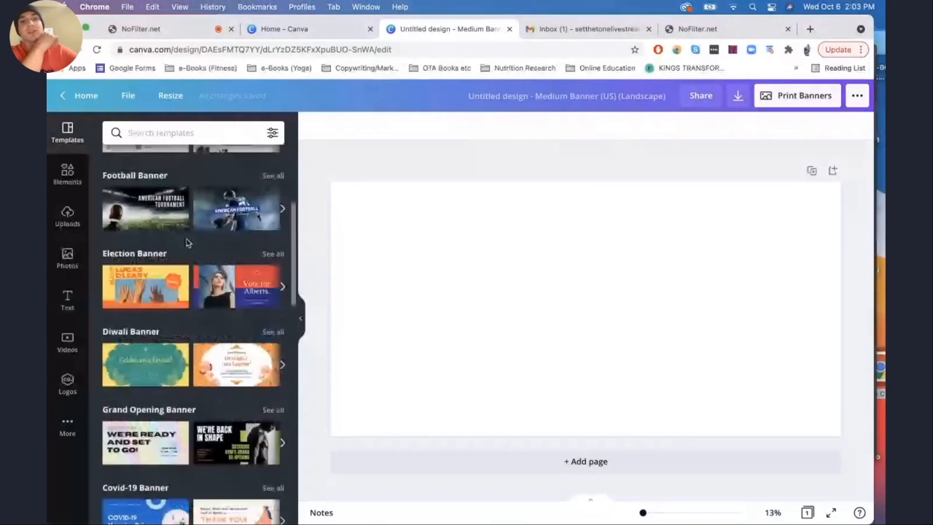
pyautogui.scroll(-6, 186, 242)
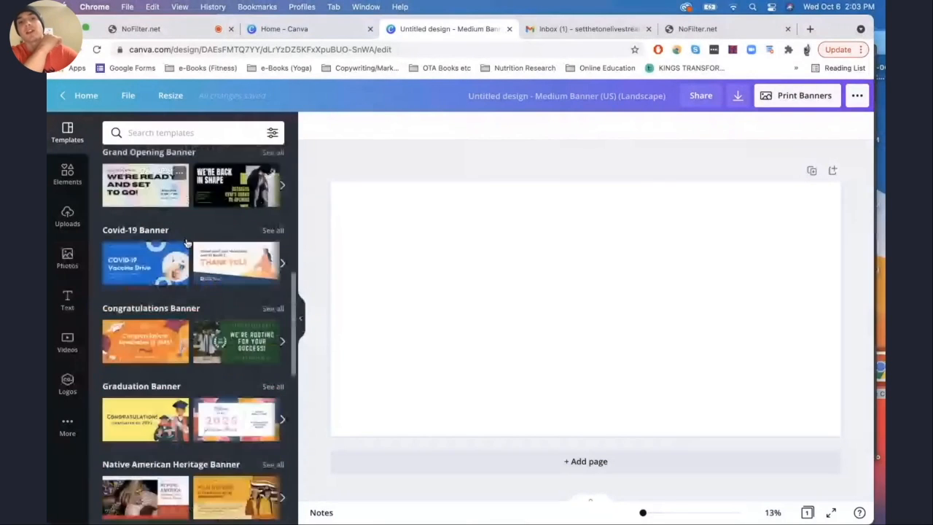
pyautogui.scroll(12, 186, 242)
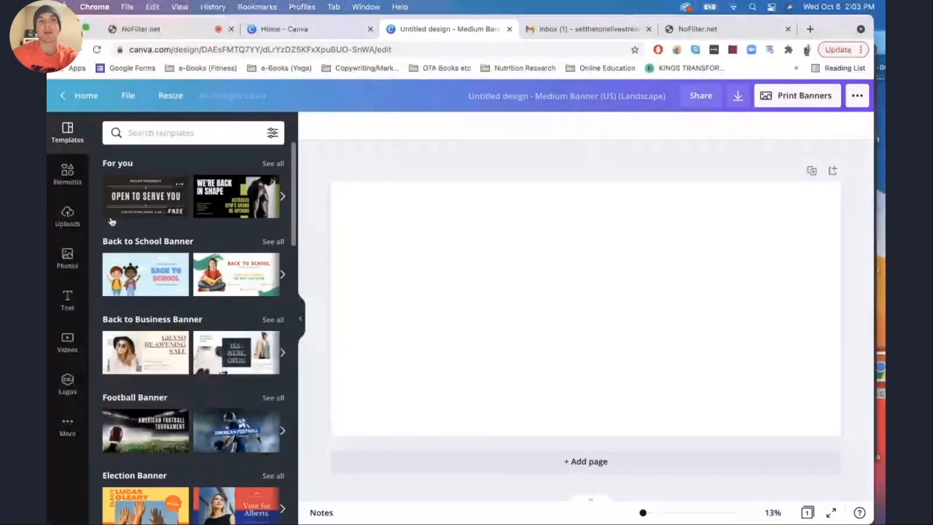
# Step: Search the photo library for "black" and browse the results for a dark textured background
pyautogui.click(68, 258)
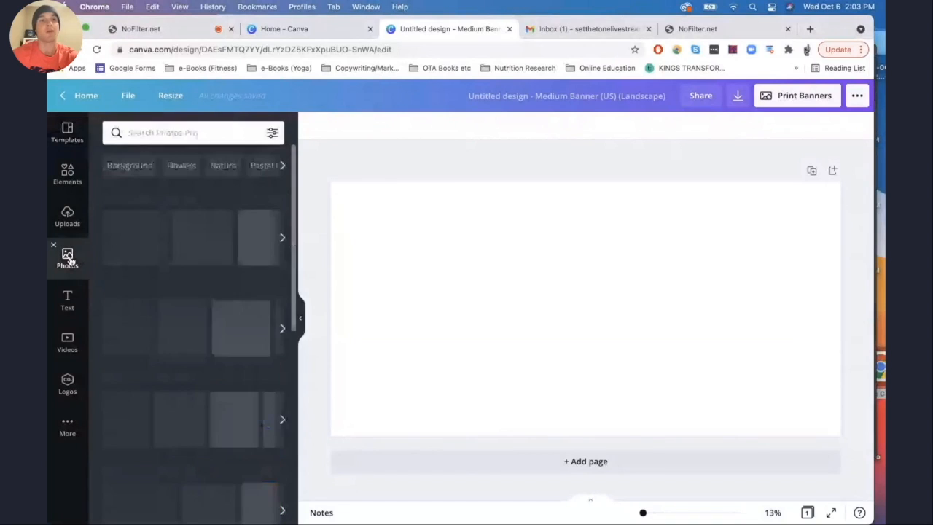
pyautogui.click(162, 132)
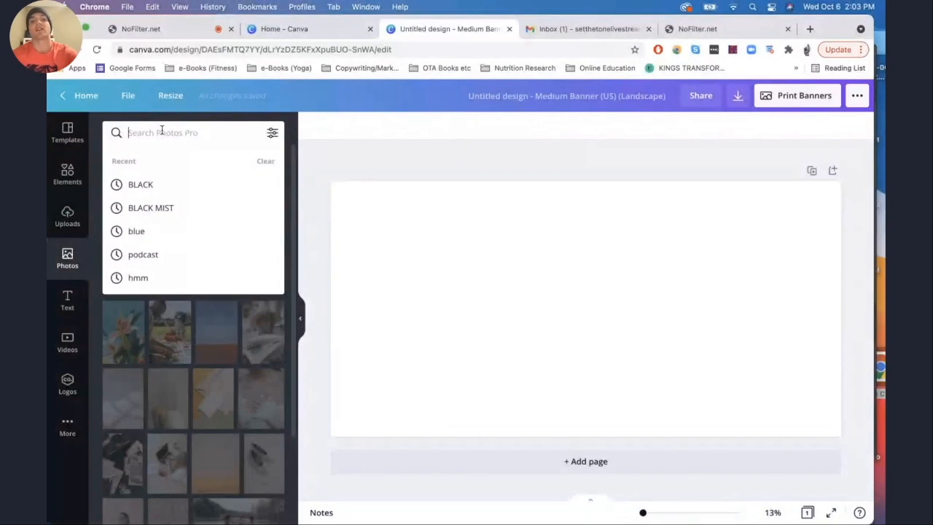
pyautogui.write('black')
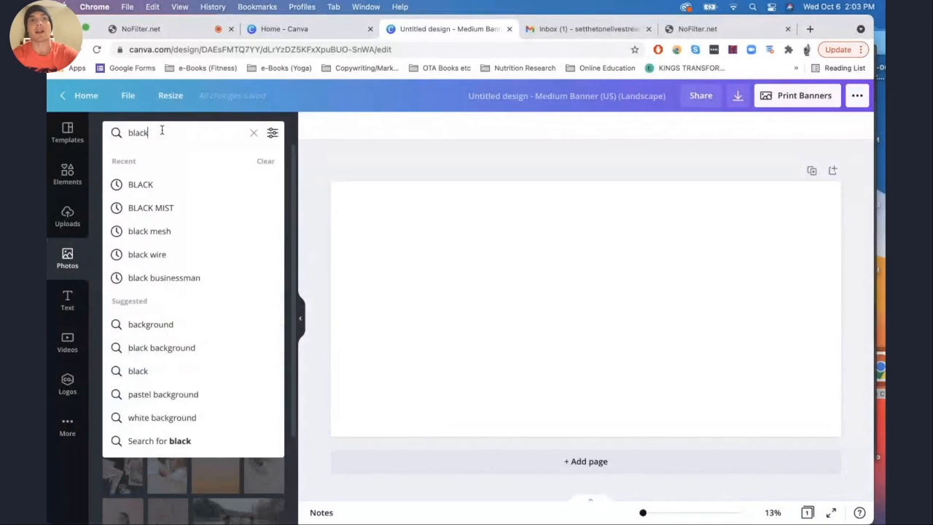
pyautogui.press('Return')
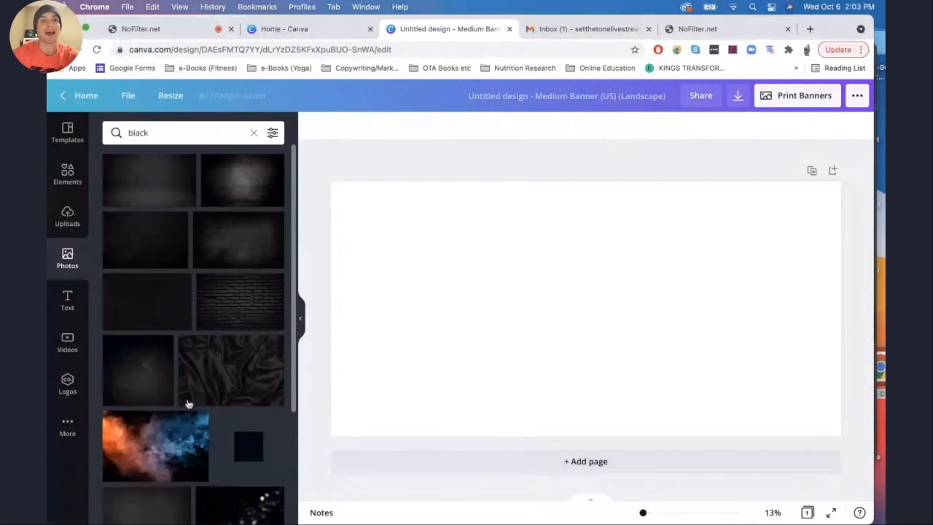
pyautogui.scroll(-5, 237, 312)
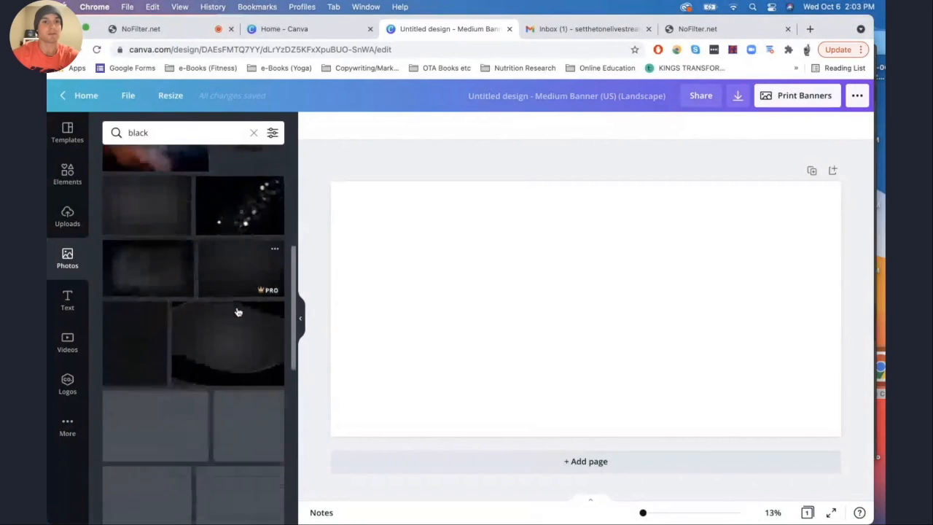
pyautogui.scroll(-3, 237, 312)
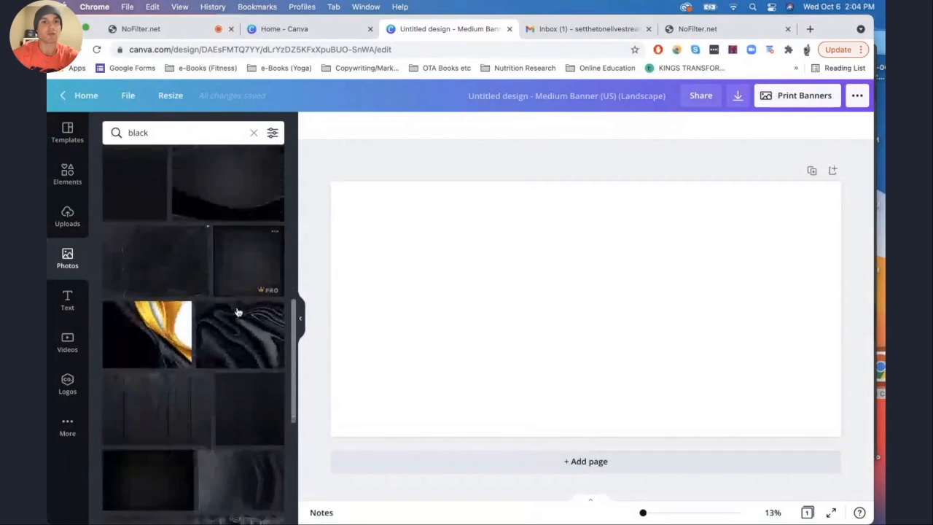
pyautogui.scroll(-3, 237, 312)
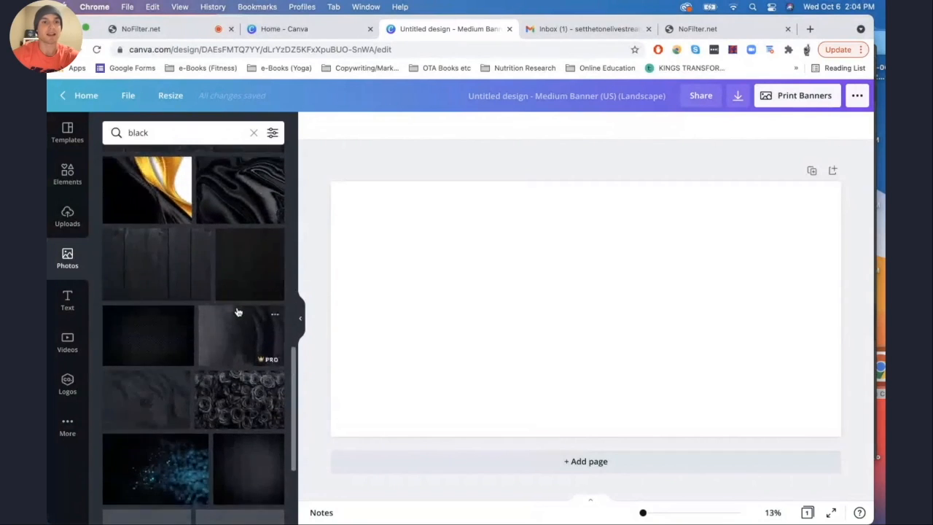
pyautogui.scroll(-1, 237, 312)
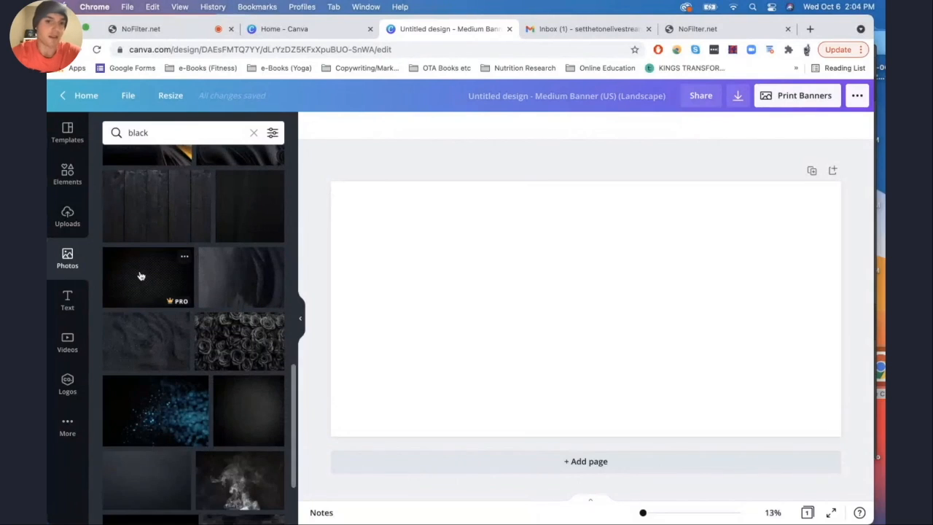
# Step: Fill the blank page with the black diamond-plate photo as its background and delete it again
pyautogui.moveTo(141, 276); pyautogui.dragTo(343, 205)
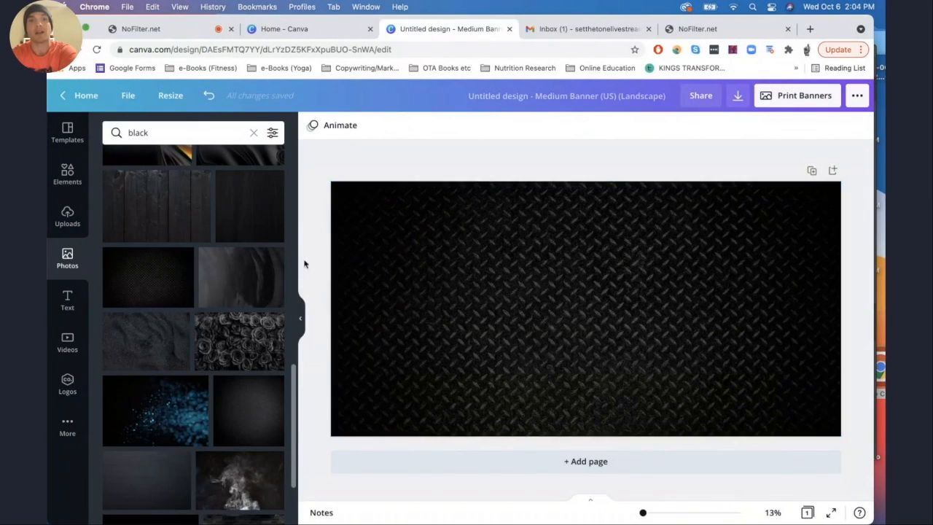
pyautogui.click(450, 256)
pyautogui.press('Delete')
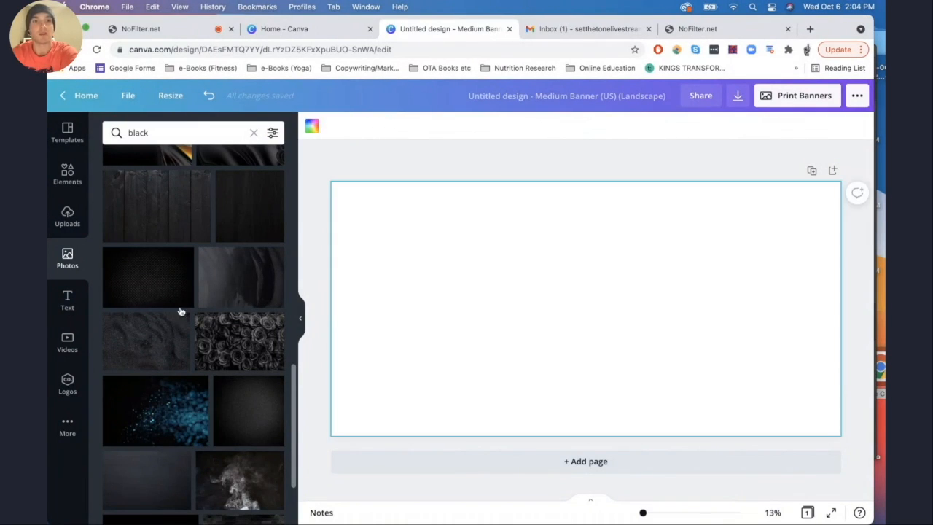
# Step: Add the black diamond-plate photo to the banner and set it as the page background
pyautogui.click(154, 291)
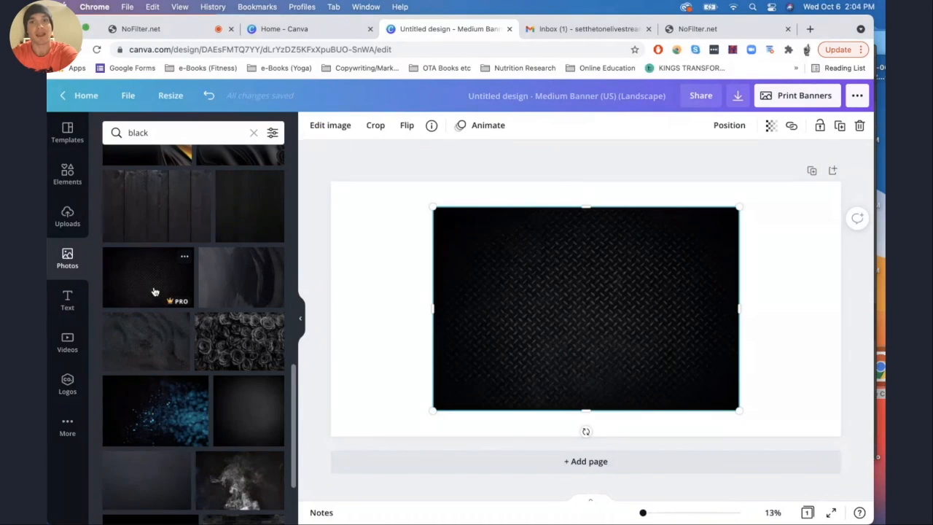
pyautogui.rightClick(544, 328)
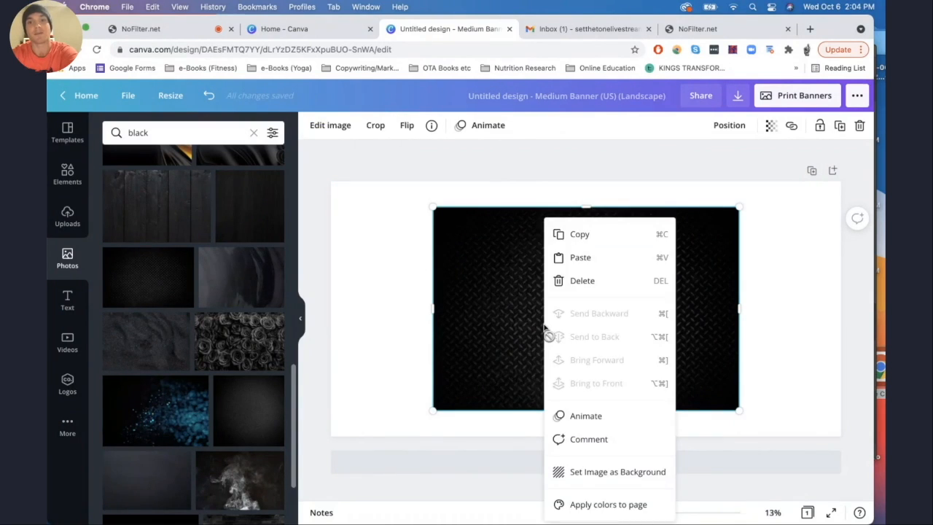
pyautogui.click(599, 475)
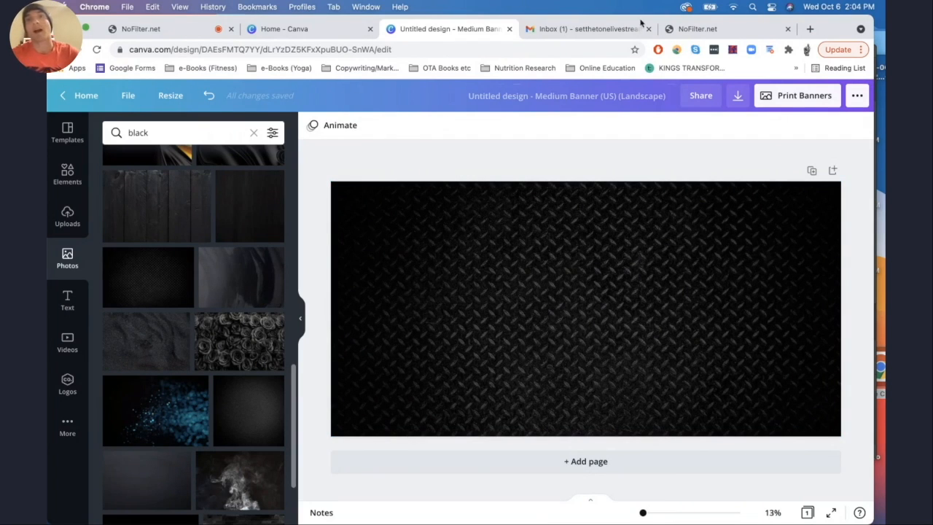
# Step: View the upcoming streams' event images on the NoFilter.net profile and close the spare Canva home page
pyautogui.click(688, 28)
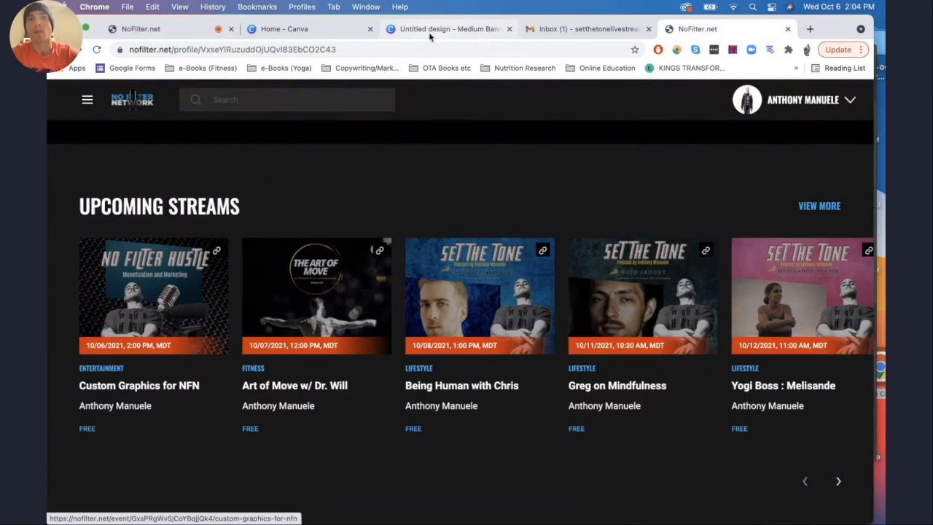
pyautogui.click(321, 27)
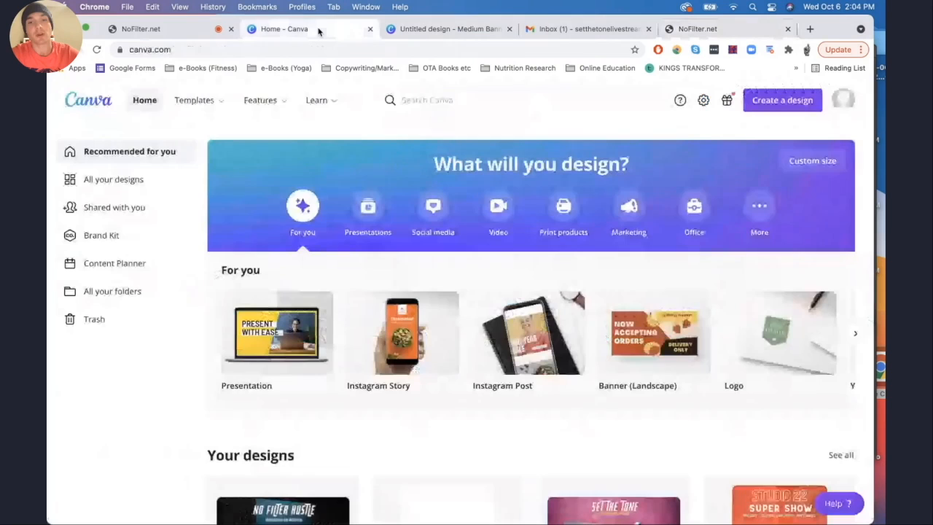
pyautogui.click(444, 29)
pyautogui.click(369, 29)
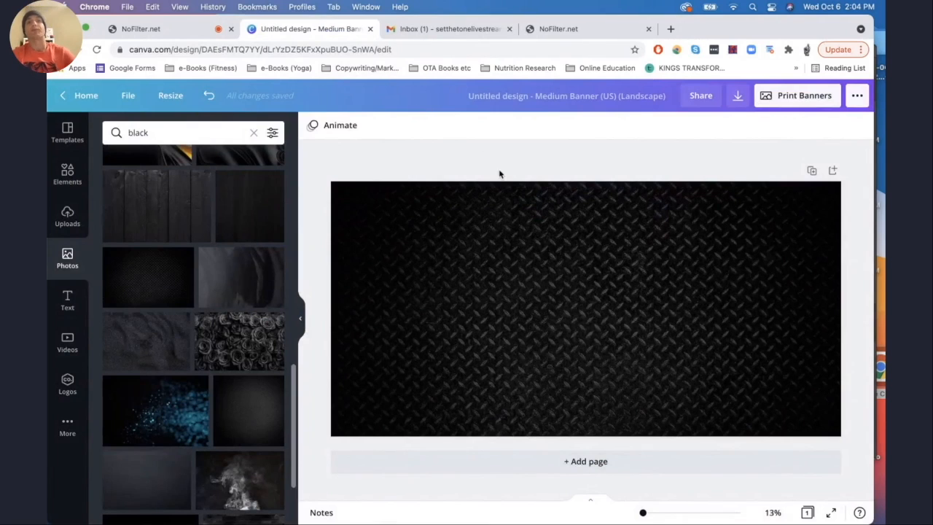
# Step: Check the attendees and chat of the live NoFilter.net stream and hide them again
pyautogui.click(207, 29)
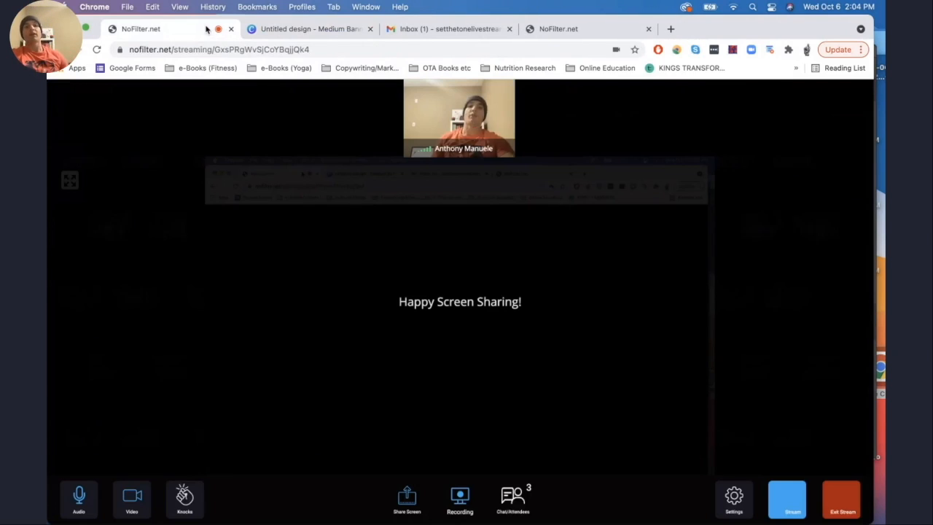
pyautogui.click(513, 495)
pyautogui.click(727, 93)
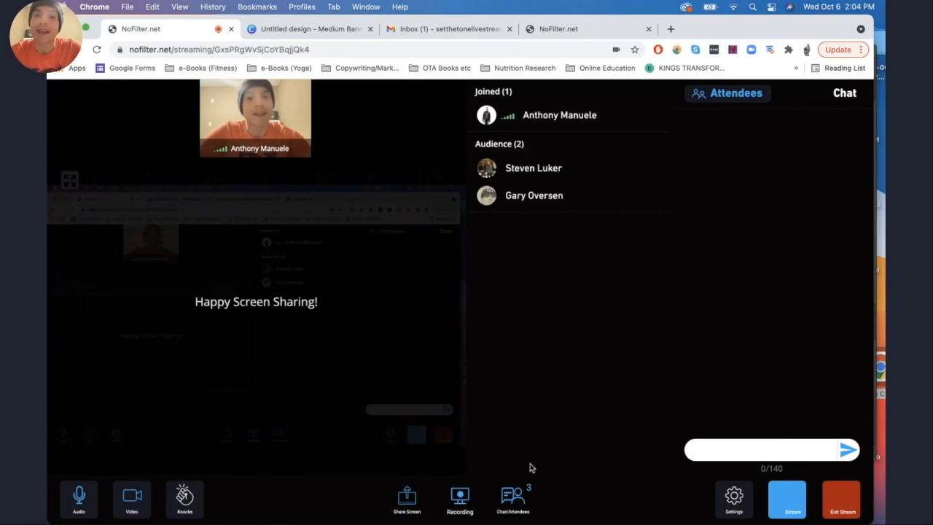
pyautogui.click(513, 498)
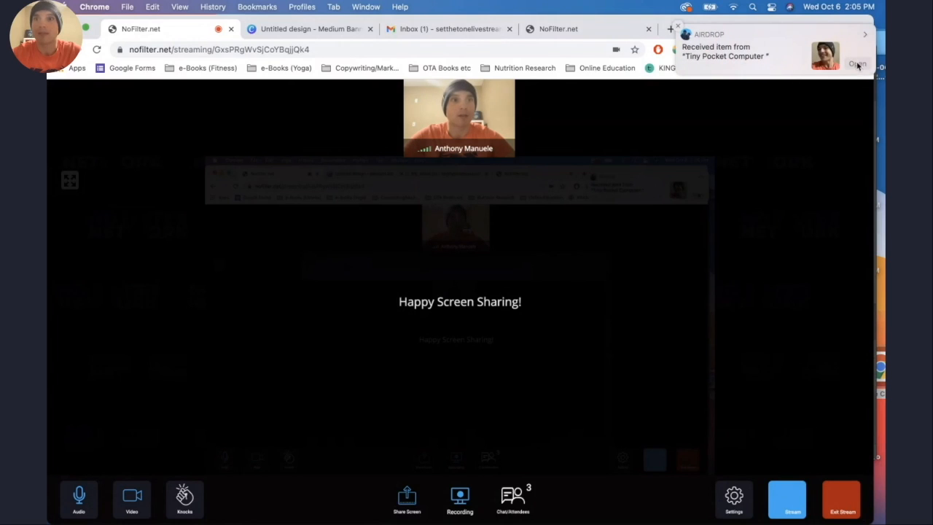
# Step: Open the AirDropped photo IMG_8153.HEIC in Preview and copy a full-width area around the head and shoulders
pyautogui.click(856, 64)
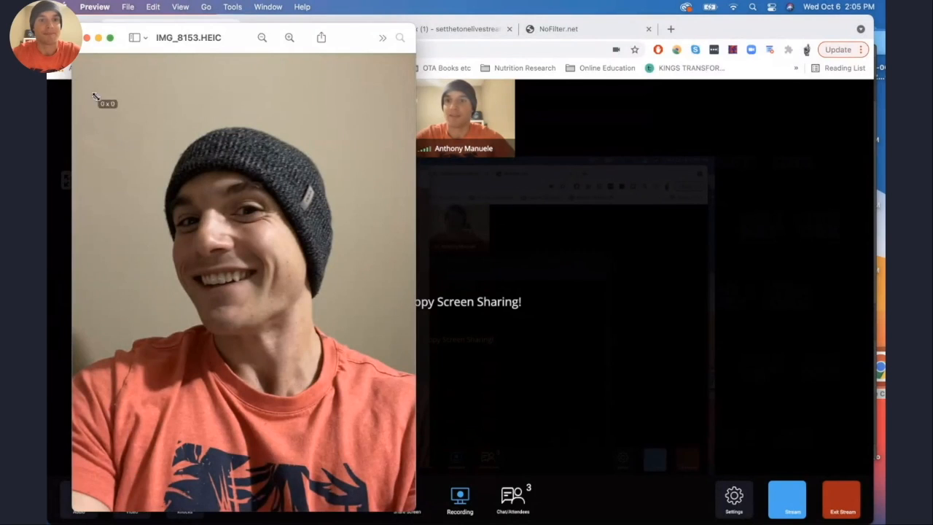
pyautogui.moveTo(94, 97); pyautogui.dragTo(412, 405)
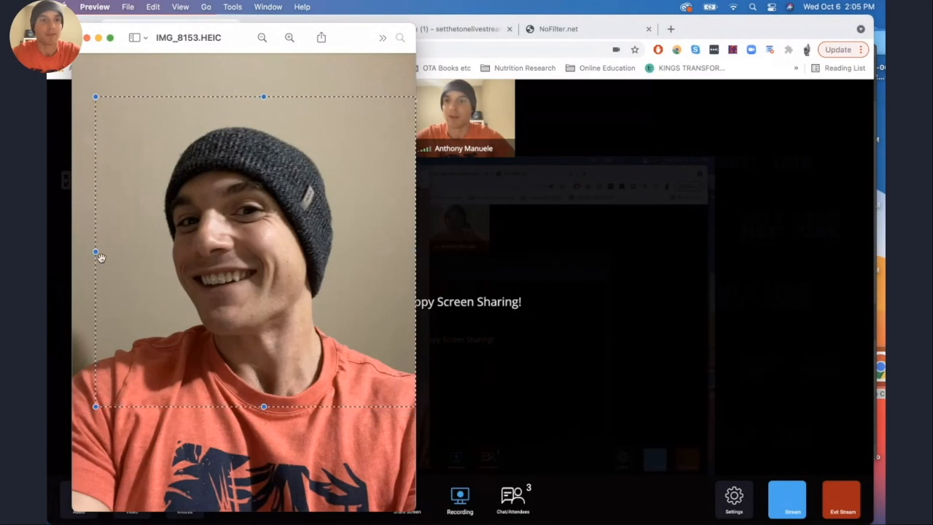
pyautogui.moveTo(100, 258)
pyautogui.mouseDown()
pyautogui.moveTo(60, 252)
pyautogui.moveTo(94, 260)
pyautogui.mouseUp()
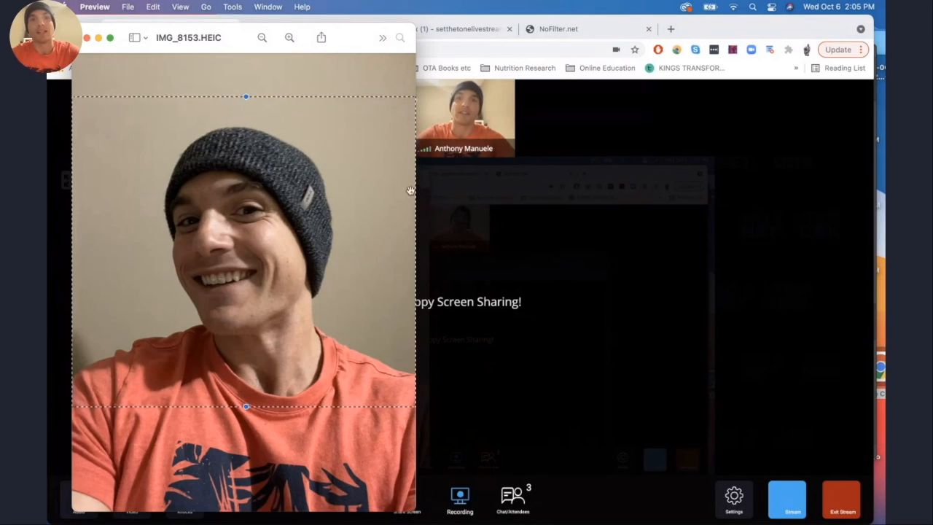
pyautogui.click(631, 139)
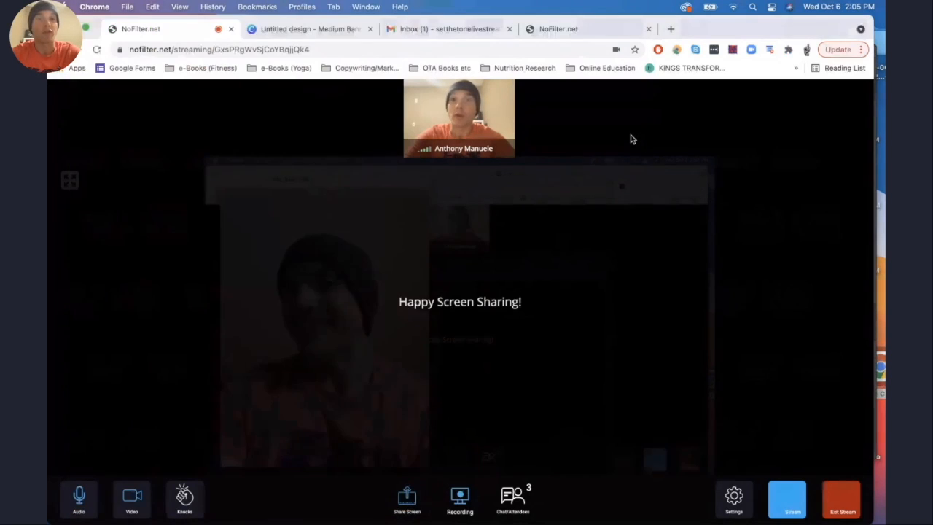
# Step: Paste the copied portrait onto the Canva banner, enlarge it and place it slightly left of centre, overlapping the lower edge
pyautogui.click(309, 30)
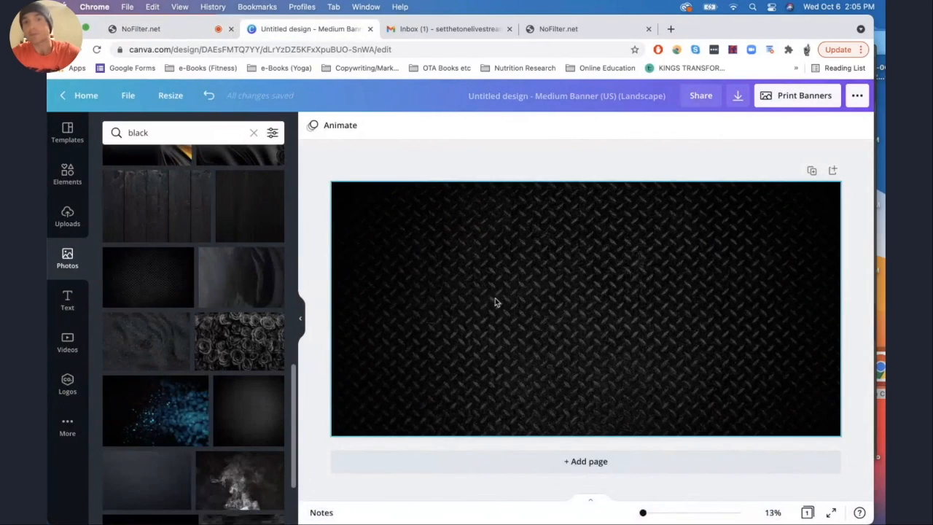
pyautogui.press('super+v')
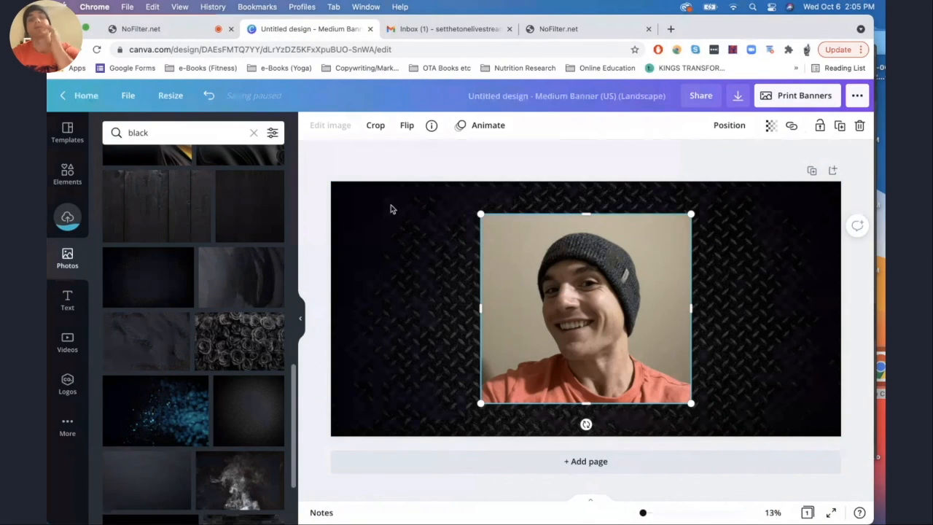
pyautogui.click(470, 152)
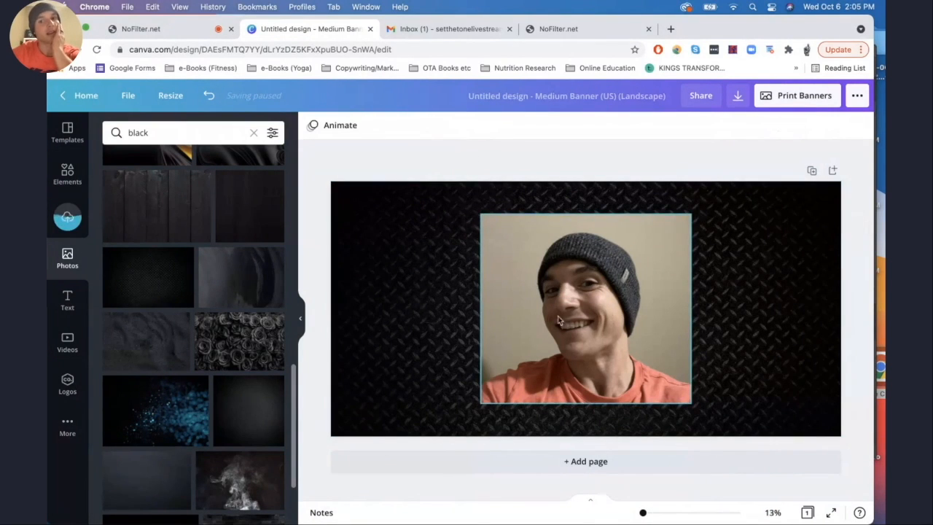
pyautogui.moveTo(623, 305); pyautogui.dragTo(672, 358)
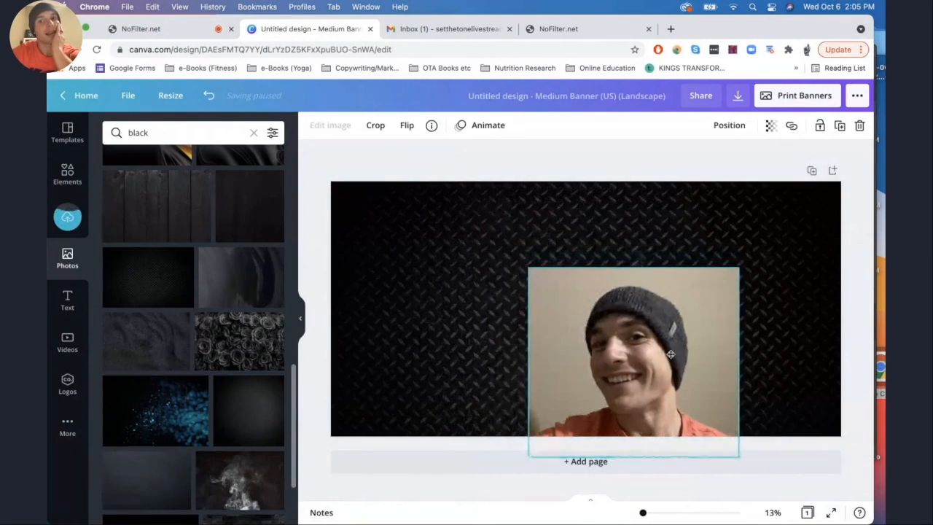
pyautogui.moveTo(738, 268); pyautogui.dragTo(778, 231)
pyautogui.moveTo(657, 372); pyautogui.dragTo(550, 369)
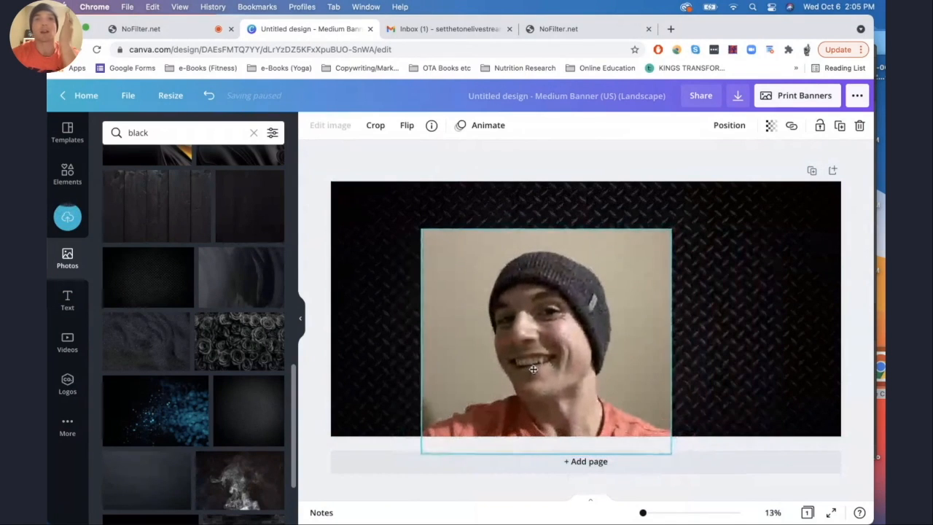
pyautogui.click(488, 164)
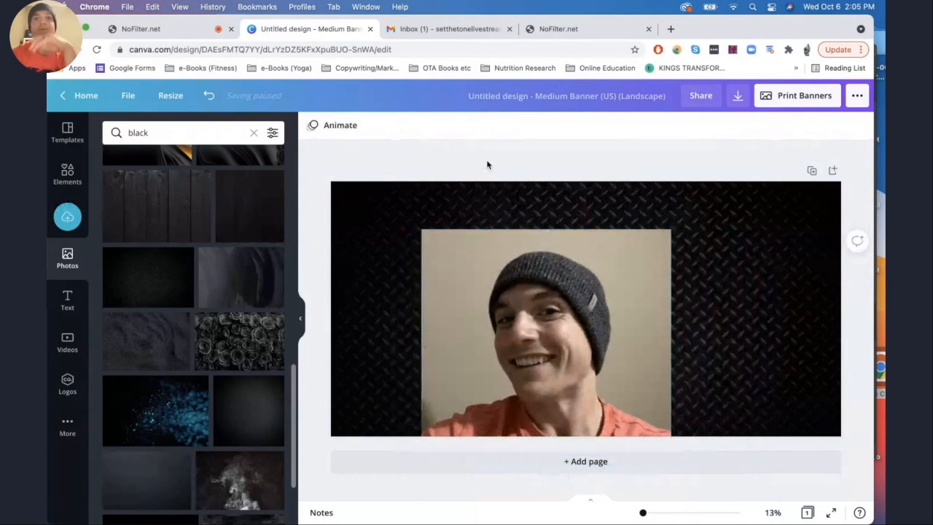
# Step: Remove the portrait photo's background with Background Remover and apply the result
pyautogui.click(521, 249)
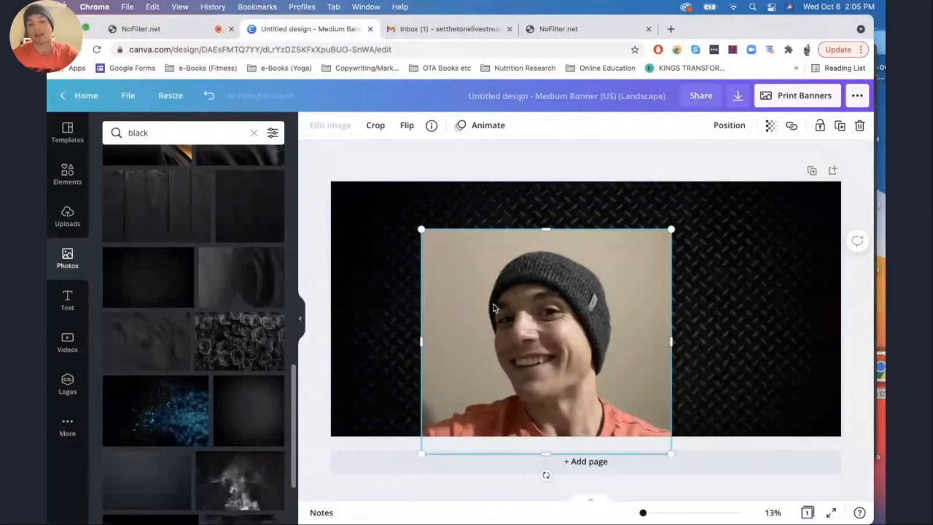
pyautogui.click(569, 175)
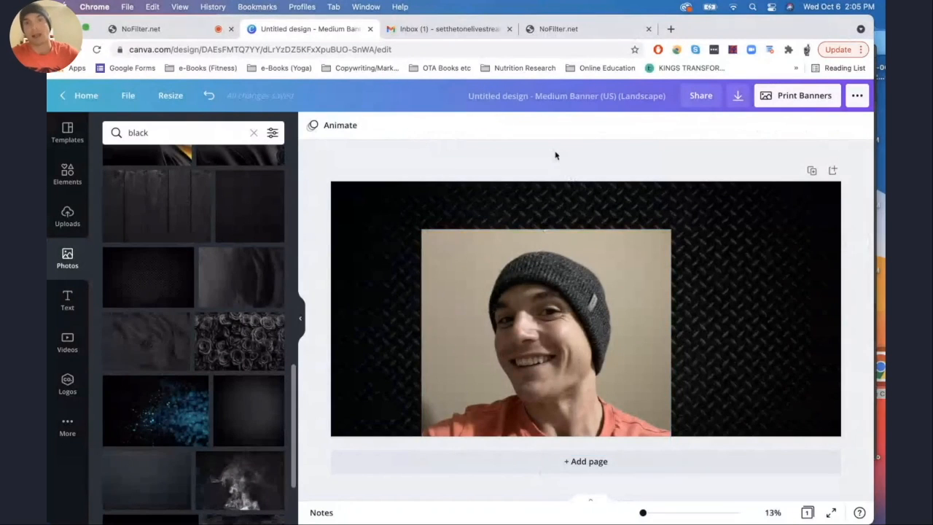
pyautogui.click(533, 301)
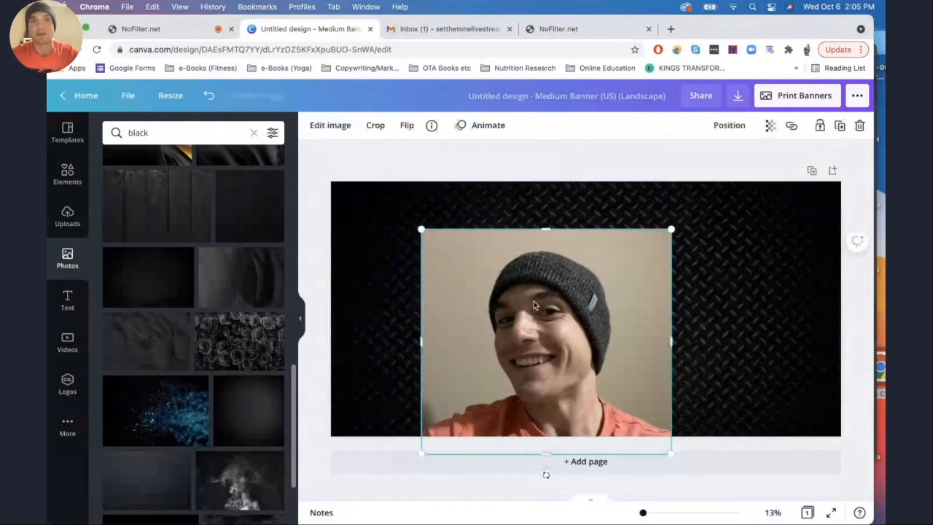
pyautogui.click(331, 126)
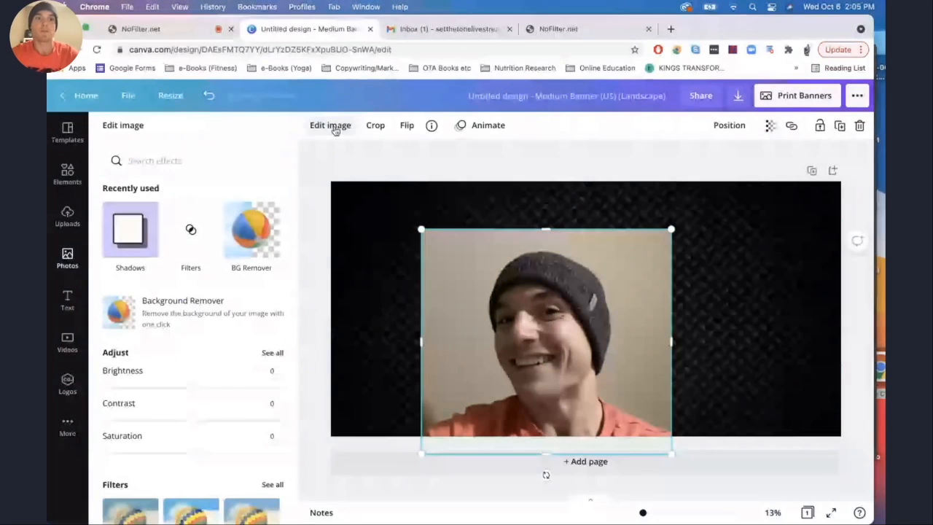
pyautogui.scroll(-2, 228, 266)
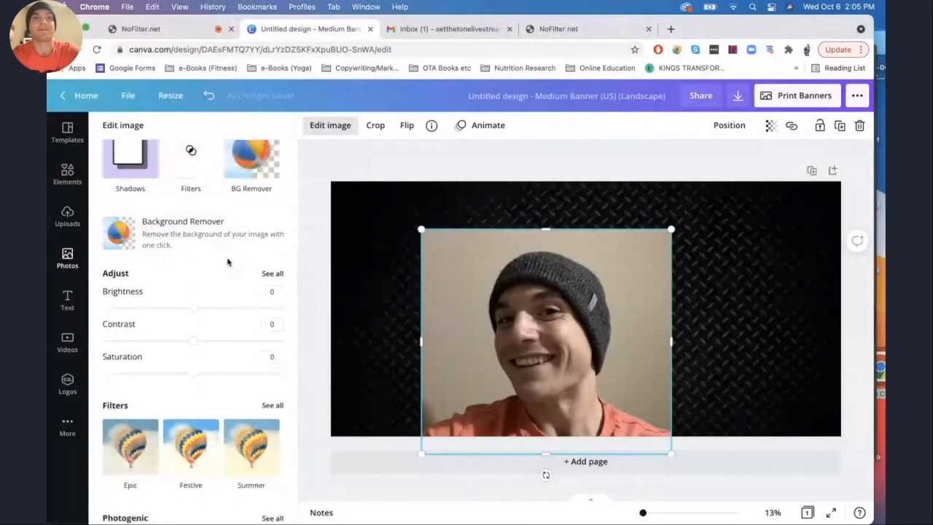
pyautogui.click(191, 233)
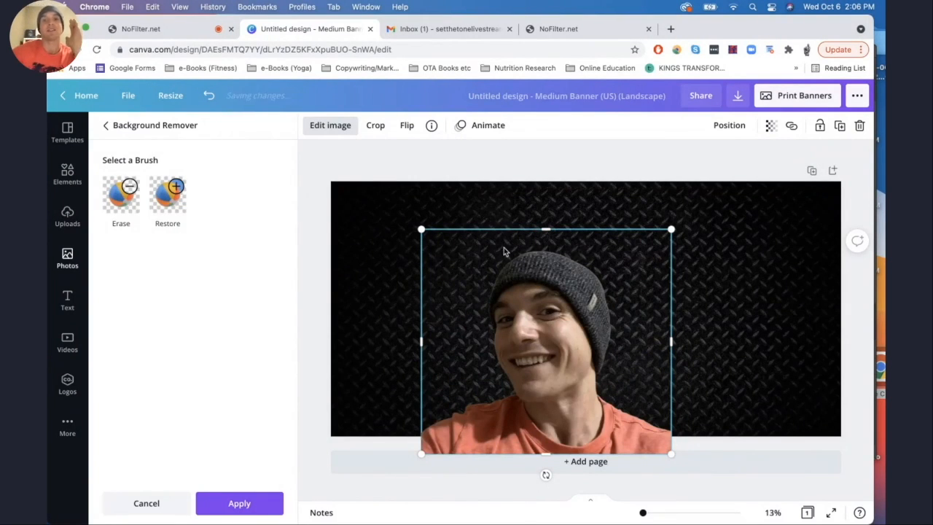
pyautogui.click(239, 501)
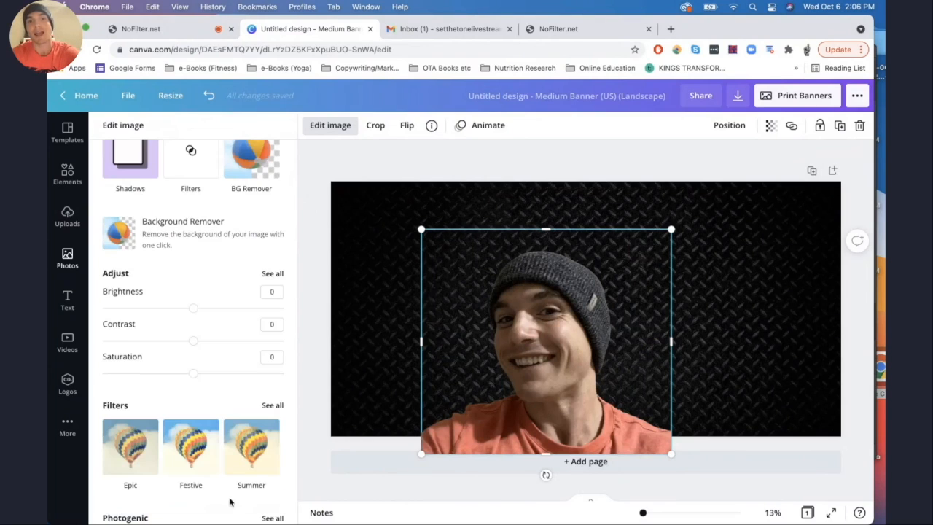
# Step: Compare the Greyscale and Street filters on the portrait, keep Street and set the brightness to 16
pyautogui.hscroll(3, 231, 459)
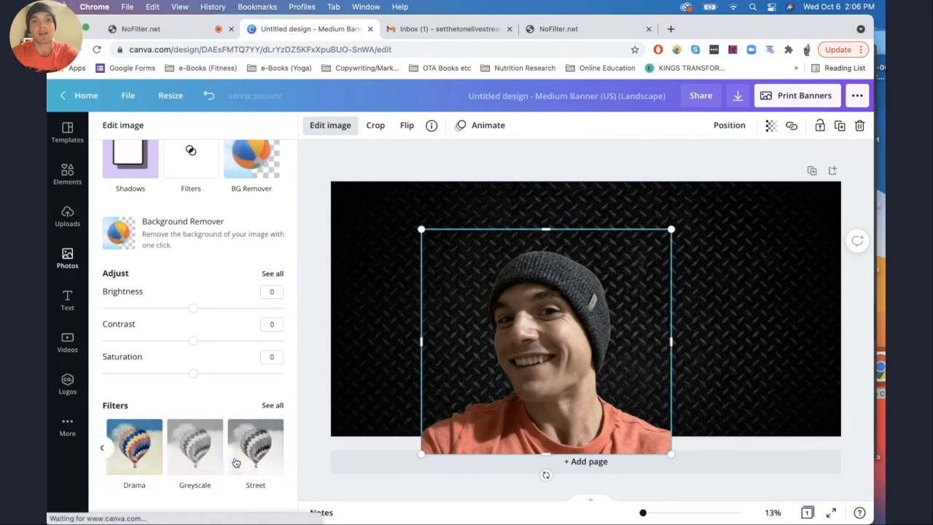
pyautogui.hscroll(-3, 182, 449)
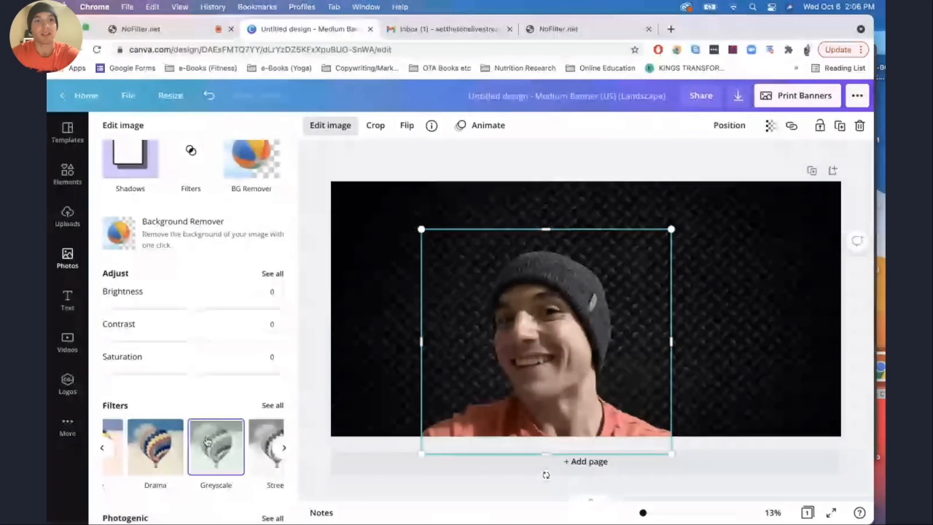
pyautogui.scroll(-1, 154, 404)
pyautogui.hscroll(3, 219, 400)
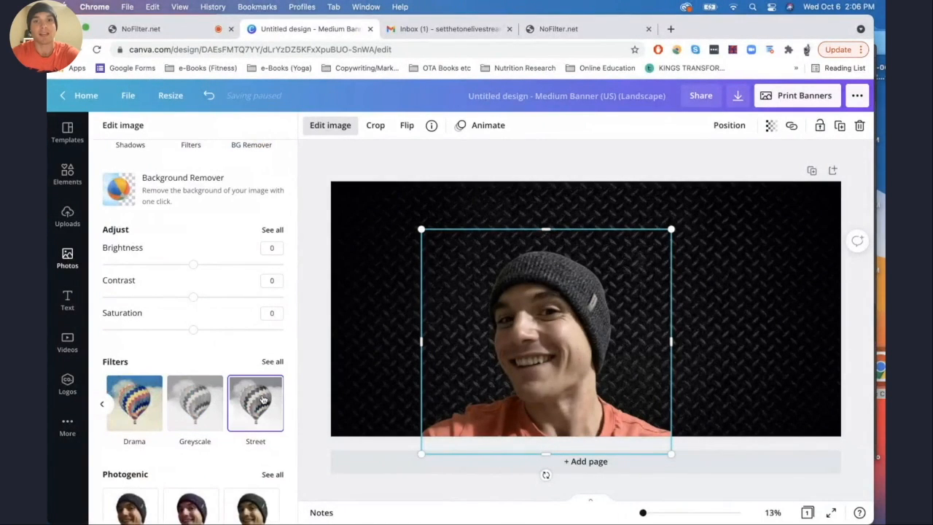
pyautogui.click(263, 399)
pyautogui.click(198, 400)
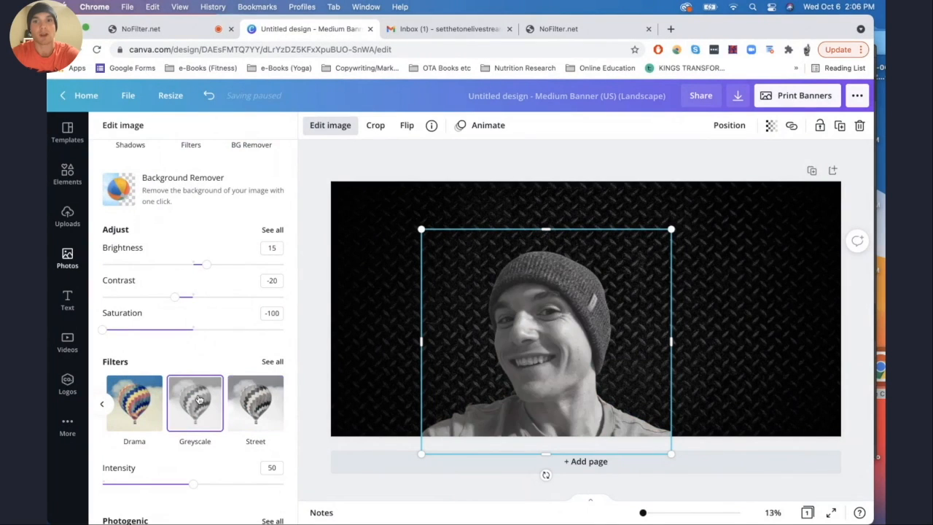
pyautogui.click(248, 397)
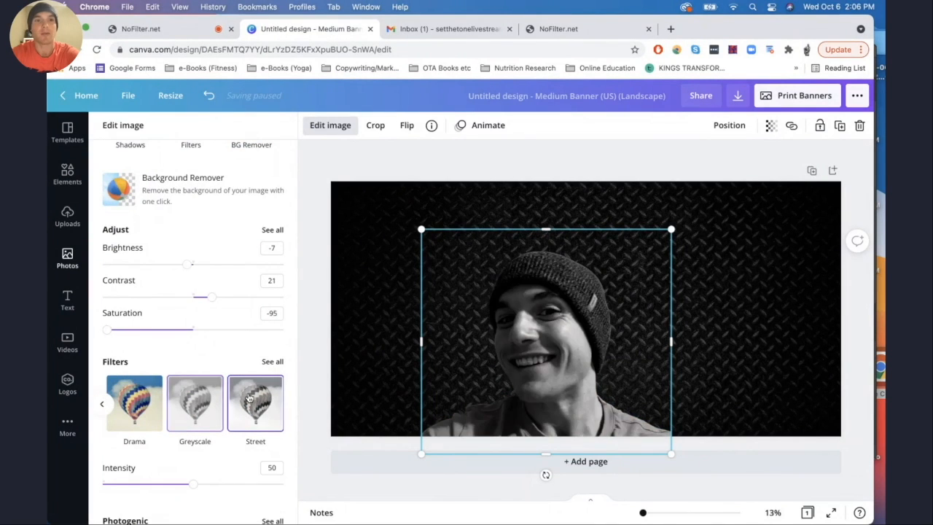
pyautogui.moveTo(186, 267); pyautogui.dragTo(207, 266)
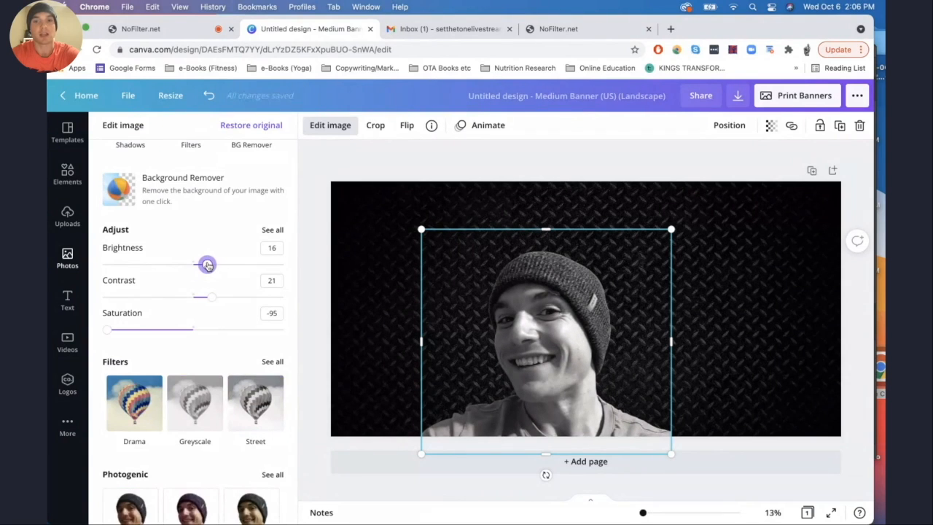
# Step: Shrink the black-and-white portrait and place it right of centre along the banner's lower edge
pyautogui.moveTo(488, 330); pyautogui.dragTo(472, 333)
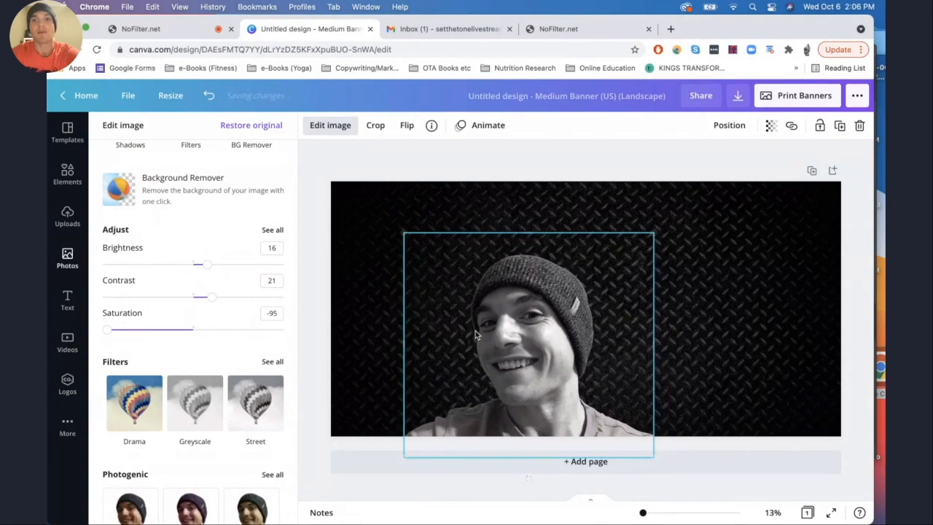
pyautogui.click(532, 168)
pyautogui.click(532, 167)
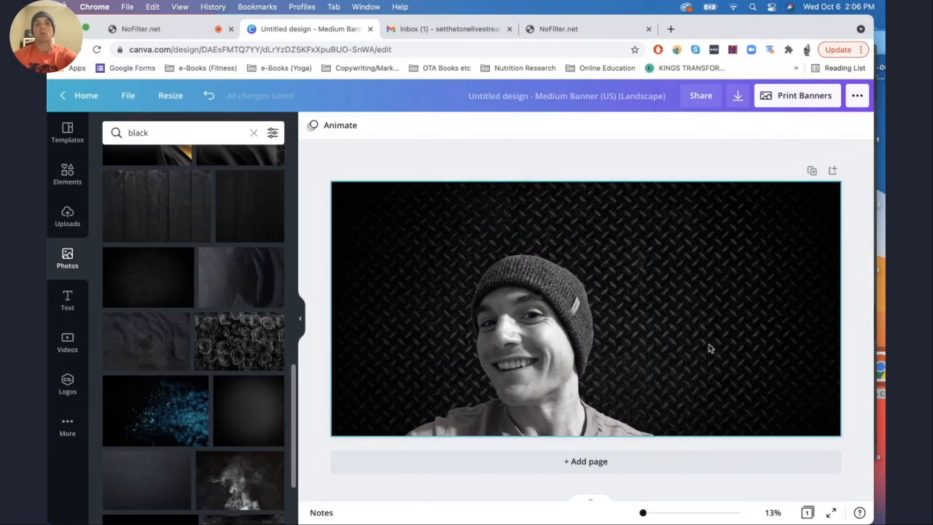
pyautogui.click(616, 266)
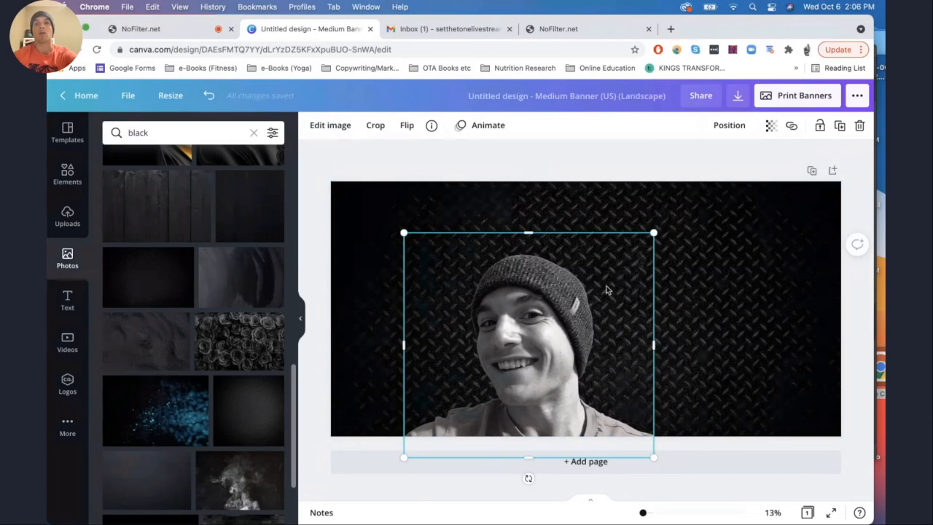
pyautogui.moveTo(595, 300); pyautogui.dragTo(612, 260)
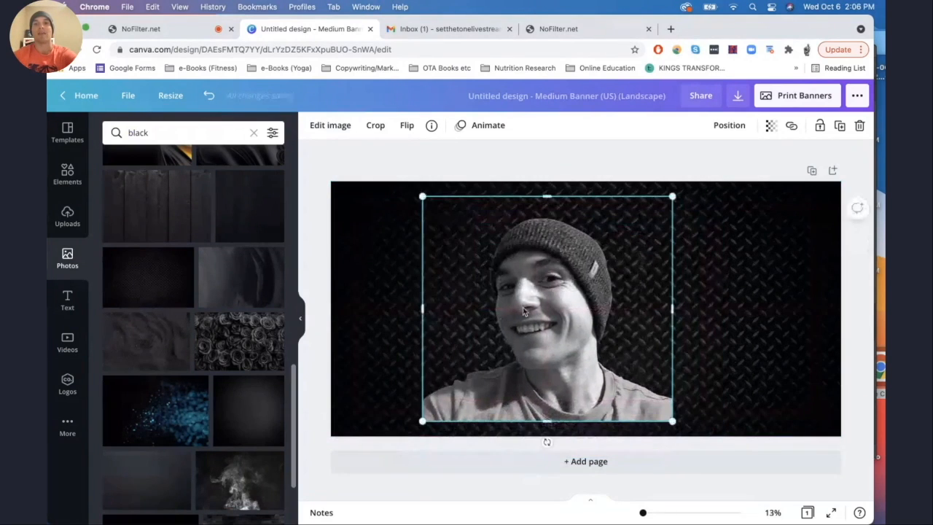
pyautogui.moveTo(517, 317); pyautogui.dragTo(563, 339)
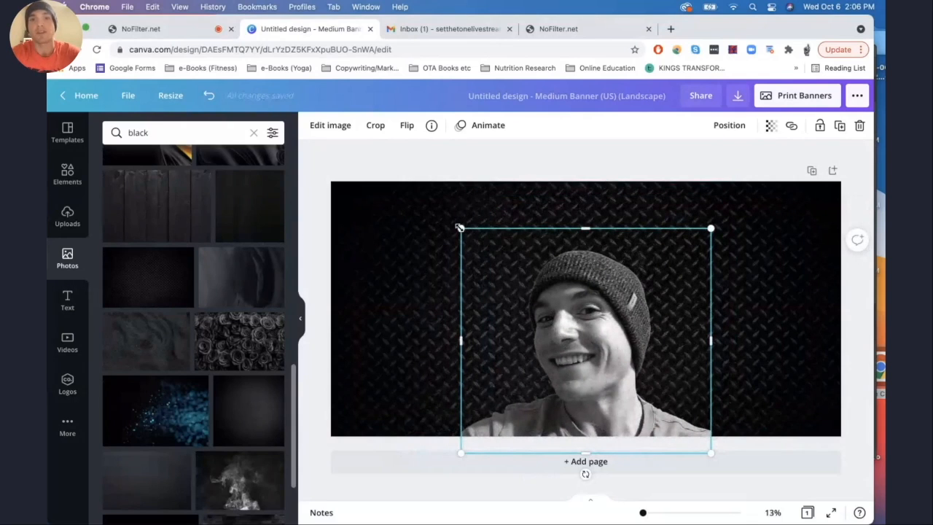
pyautogui.moveTo(459, 228); pyautogui.dragTo(535, 292)
pyautogui.moveTo(612, 364); pyautogui.dragTo(669, 366)
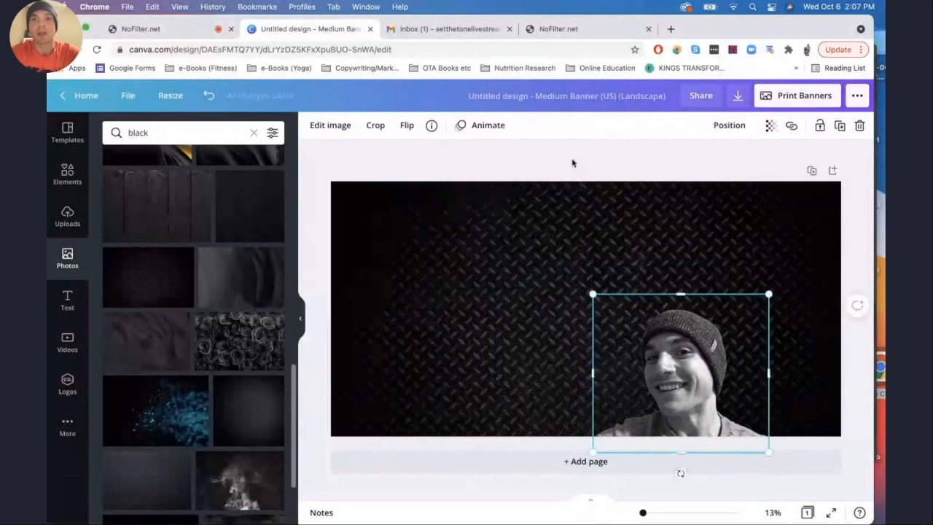
# Step: Search the elements for "rectangle" and add the plain solid square shape to the banner
pyautogui.click(573, 163)
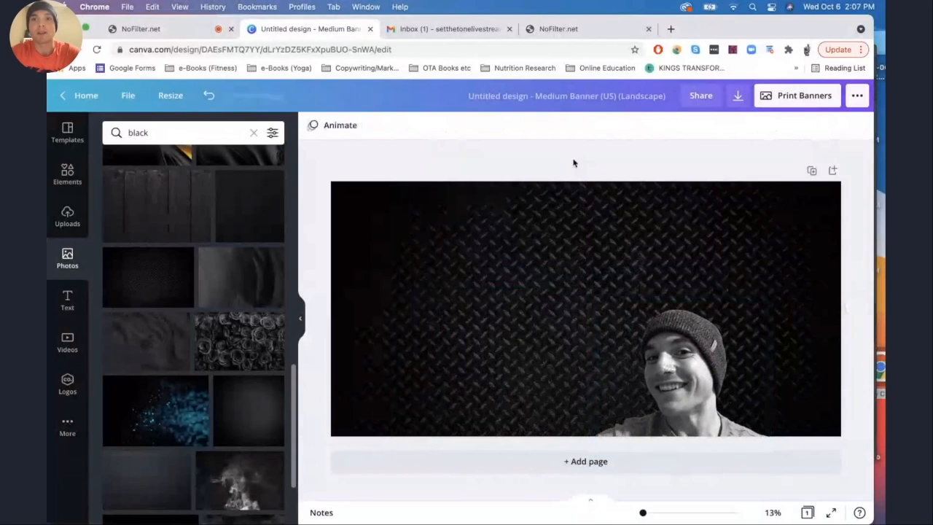
pyautogui.click(68, 178)
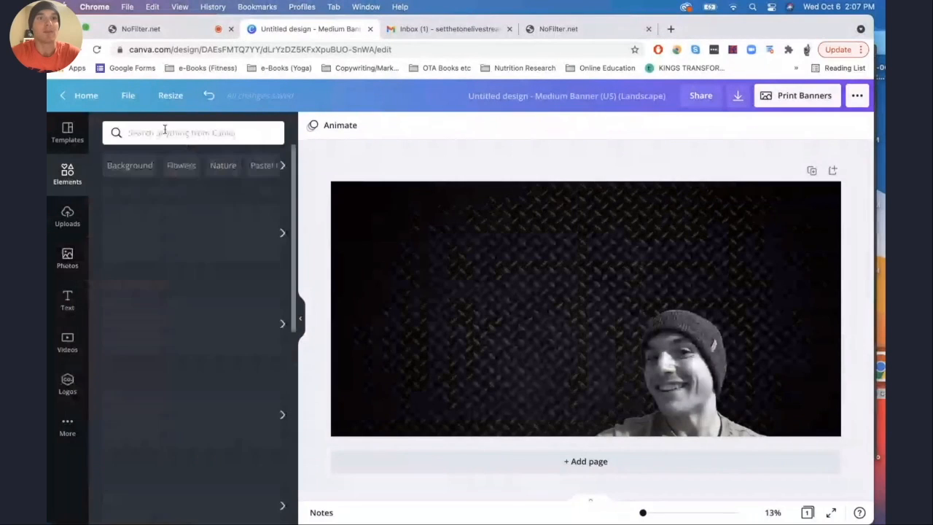
pyautogui.click(166, 132)
pyautogui.write('rectangle')
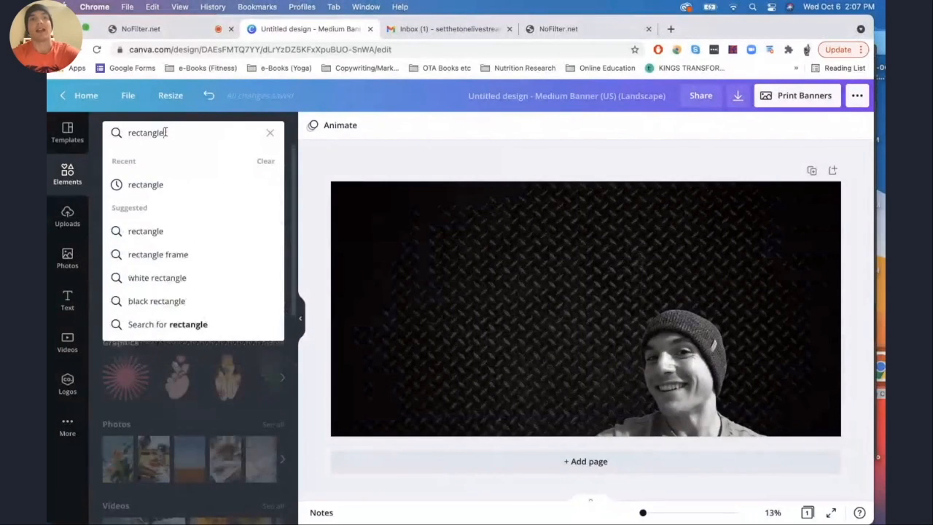
pyautogui.press('Return')
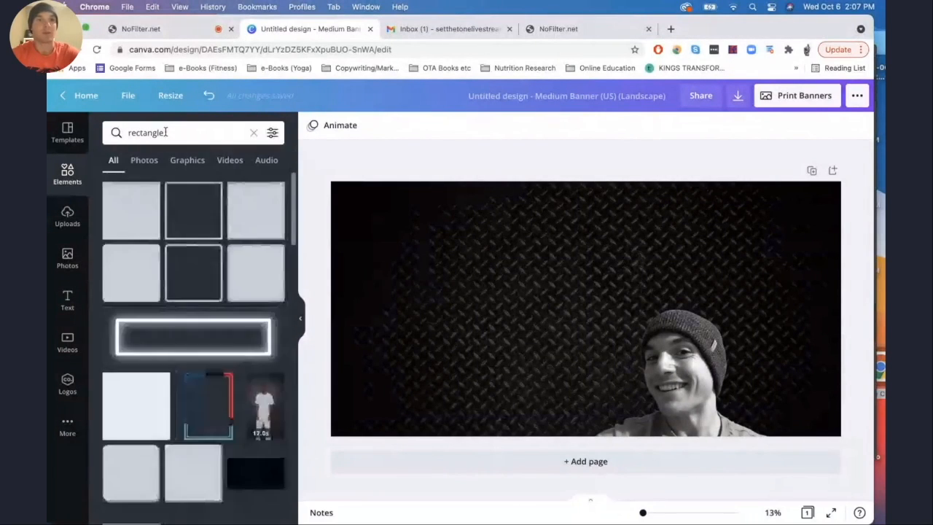
pyautogui.click(128, 213)
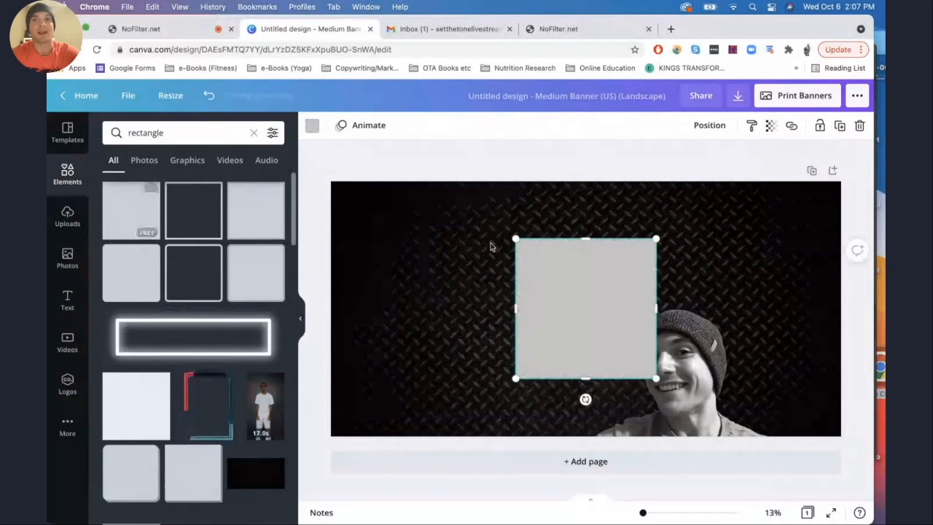
# Step: Stretch and flatten the square into a wide, shallow bar across the upper part of the banner, above the portrait
pyautogui.moveTo(516, 309); pyautogui.dragTo(416, 292)
pyautogui.moveTo(536, 239); pyautogui.dragTo(535, 307)
pyautogui.moveTo(655, 308); pyautogui.dragTo(744, 248)
pyautogui.moveTo(653, 335); pyautogui.dragTo(641, 263)
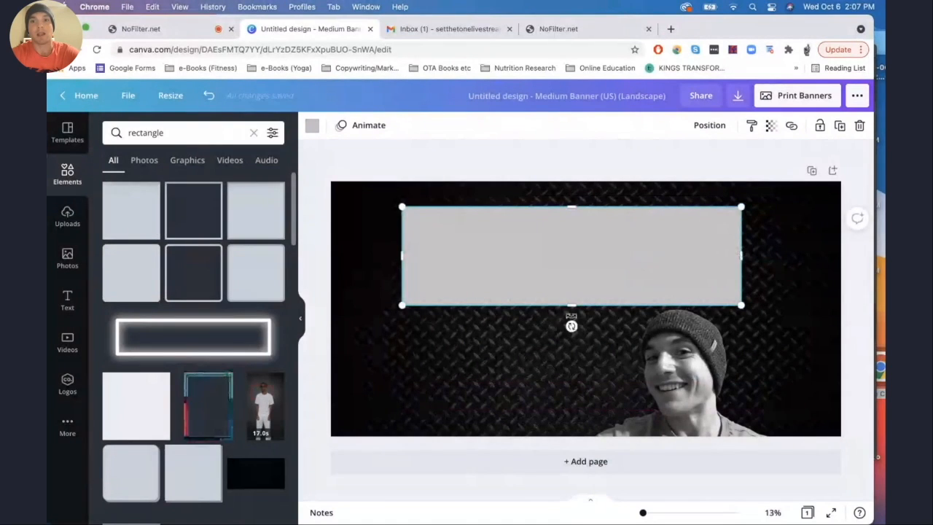
pyautogui.moveTo(573, 308); pyautogui.dragTo(572, 273)
pyautogui.moveTo(750, 239); pyautogui.dragTo(783, 238)
pyautogui.moveTo(752, 244)
pyautogui.mouseDown()
pyautogui.moveTo(726, 245)
pyautogui.moveTo(741, 245)
pyautogui.moveTo(734, 241)
pyautogui.mouseUp()
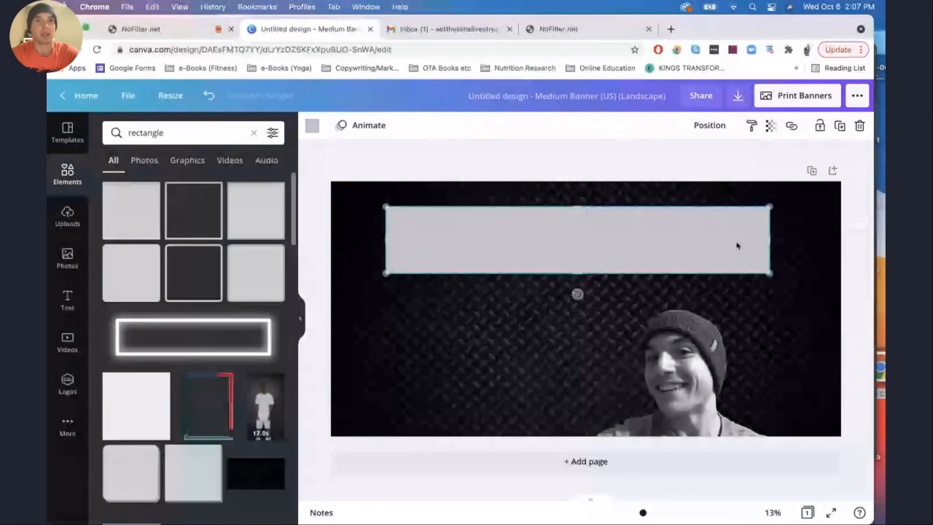
# Step: Recolour the bar light blue from the default colours
pyautogui.click(313, 129)
pyautogui.scroll(-3, 183, 358)
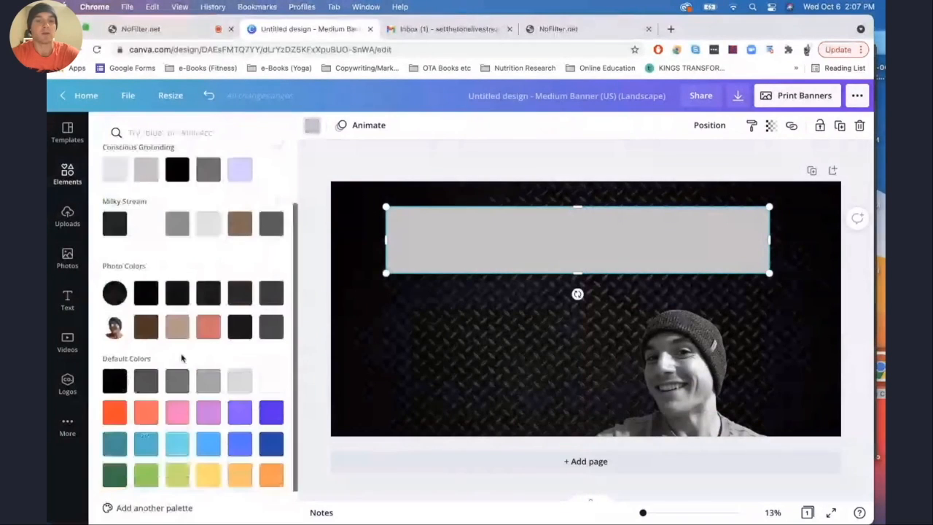
pyautogui.click(209, 445)
pyautogui.click(405, 160)
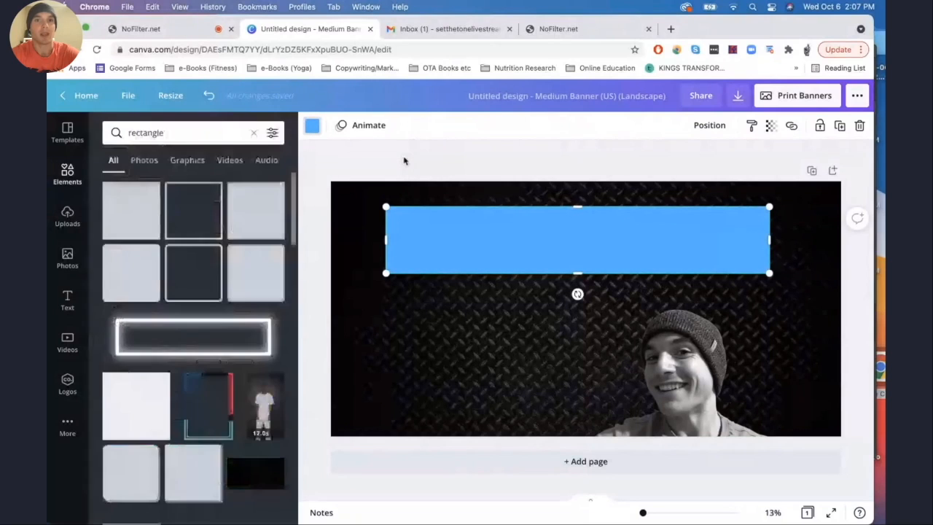
# Step: Search the elements for "basketball"
pyautogui.doubleClick(153, 130)
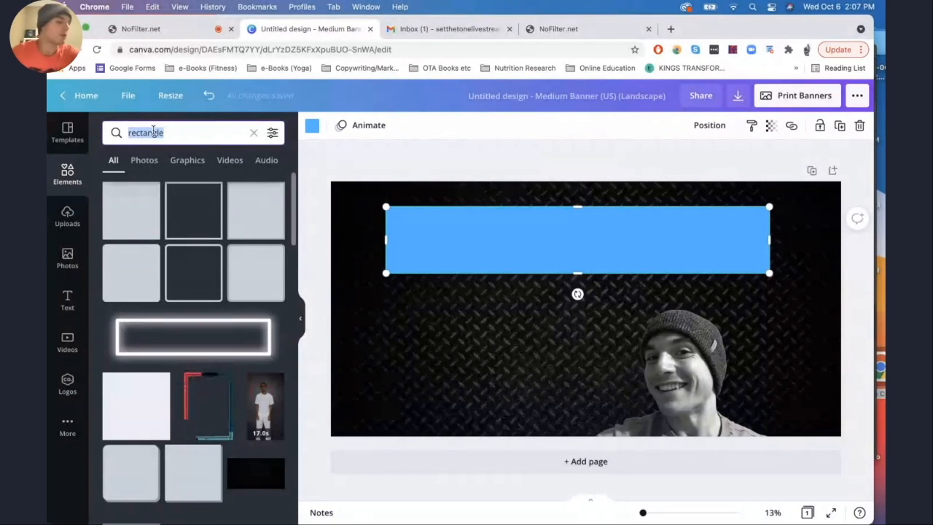
pyautogui.write('basketball')
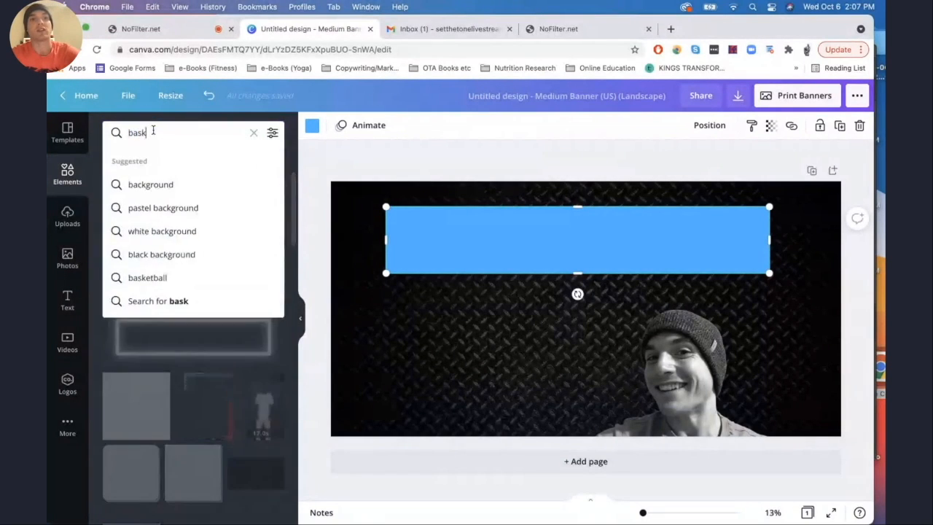
pyautogui.press('Return')
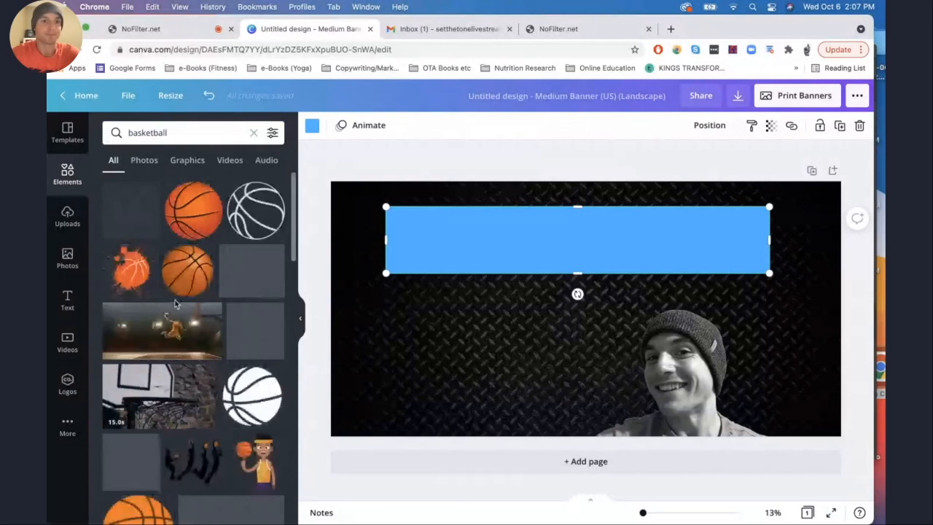
# Step: Add the outline basketball, recolour it white and enlarge it at the left end of the blue bar
pyautogui.click(246, 220)
pyautogui.moveTo(570, 301); pyautogui.dragTo(510, 268)
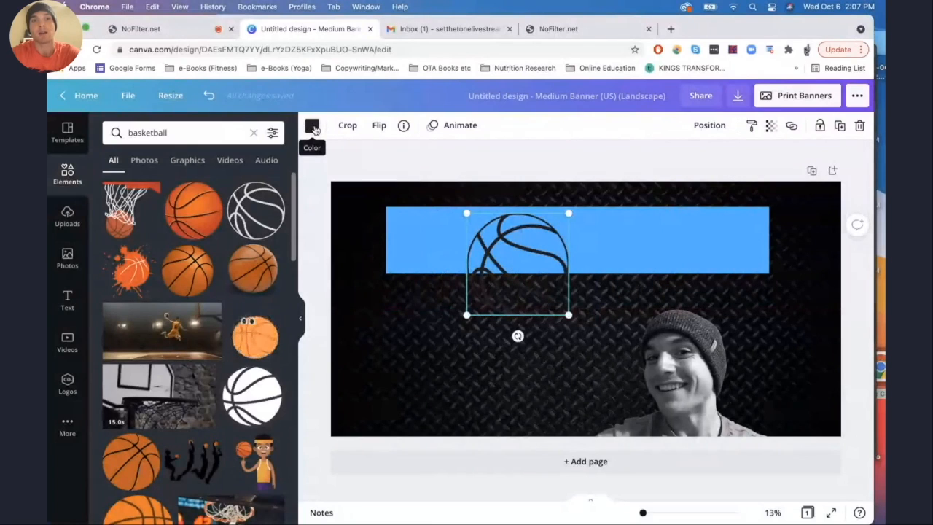
pyautogui.click(313, 127)
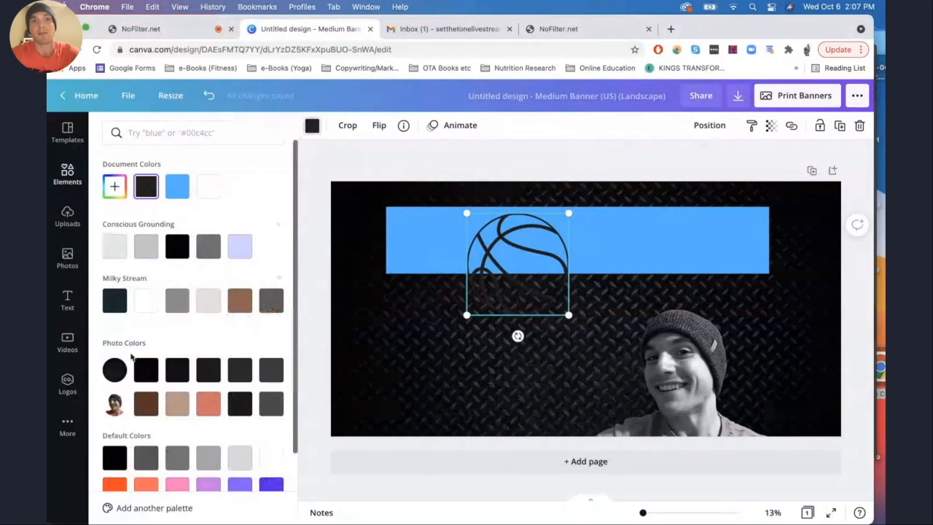
pyautogui.moveTo(519, 276); pyautogui.dragTo(702, 259)
pyautogui.moveTo(702, 257); pyautogui.dragTo(440, 271)
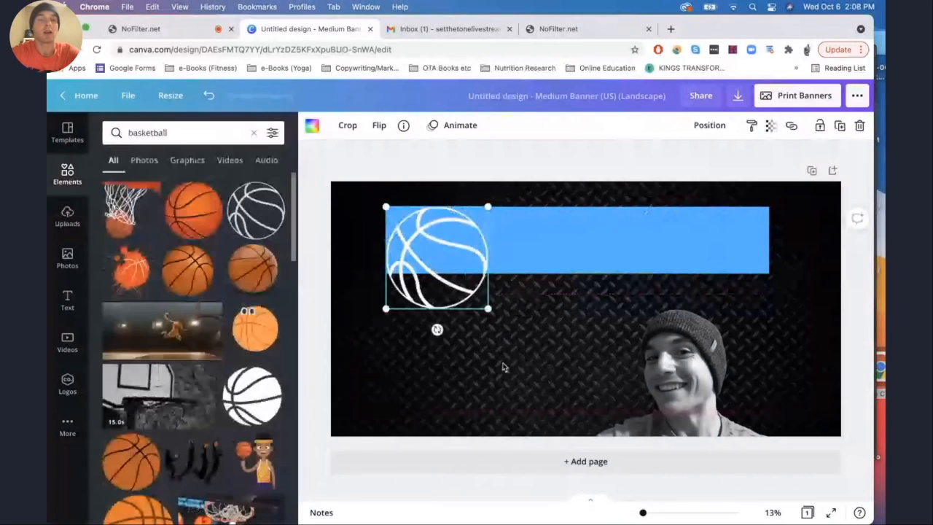
pyautogui.moveTo(488, 207); pyautogui.dragTo(513, 195)
pyautogui.click(462, 347)
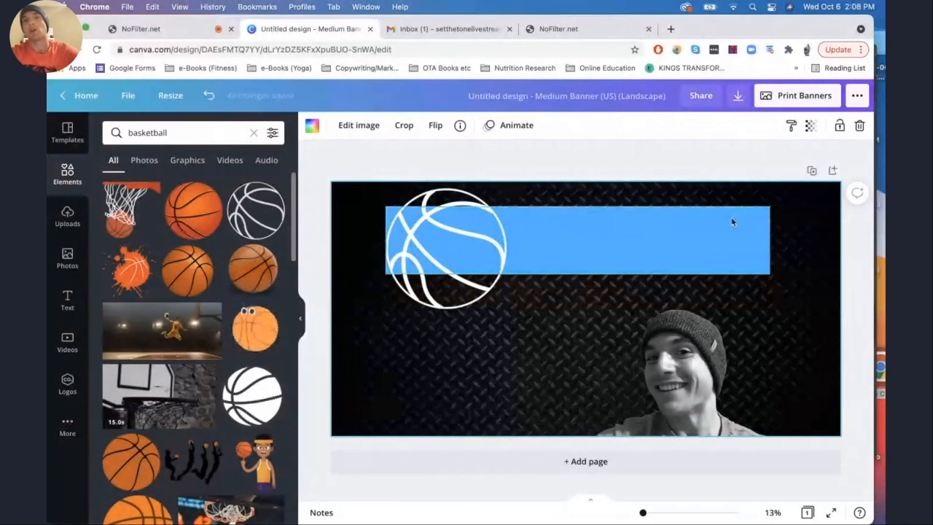
# Step: Move the portrait left toward the banner's centre along the lower edge
pyautogui.click(693, 375)
pyautogui.moveTo(693, 375); pyautogui.dragTo(657, 370)
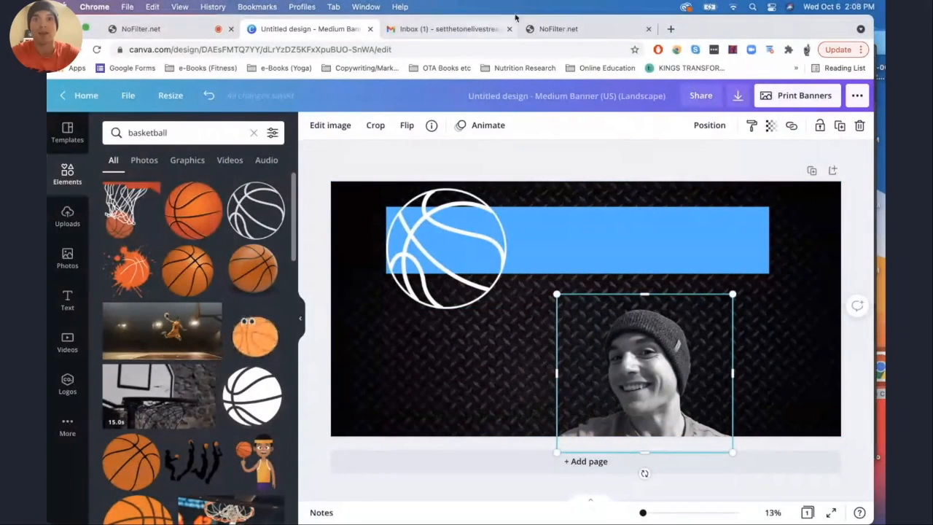
# Step: Check a profile page on NoFilter.net and return to the Canva banner
pyautogui.click(561, 29)
pyautogui.click(486, 277)
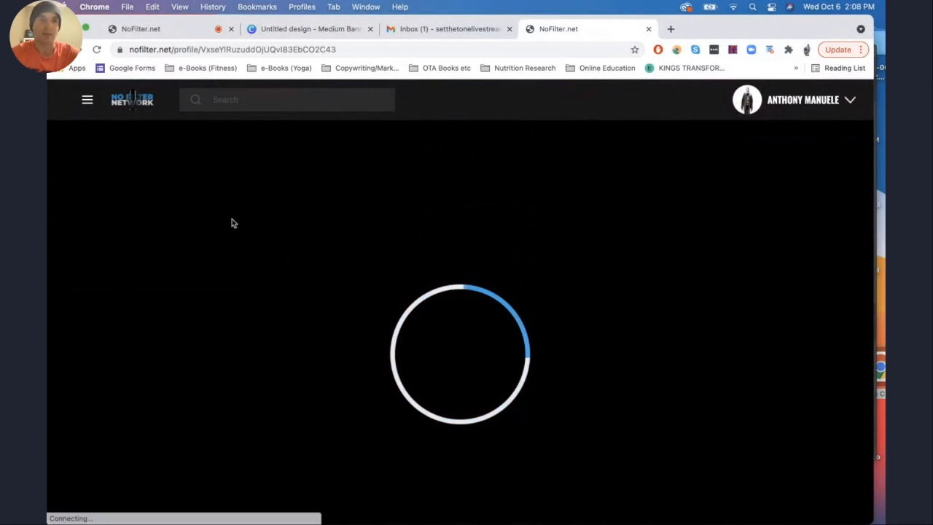
pyautogui.click(320, 29)
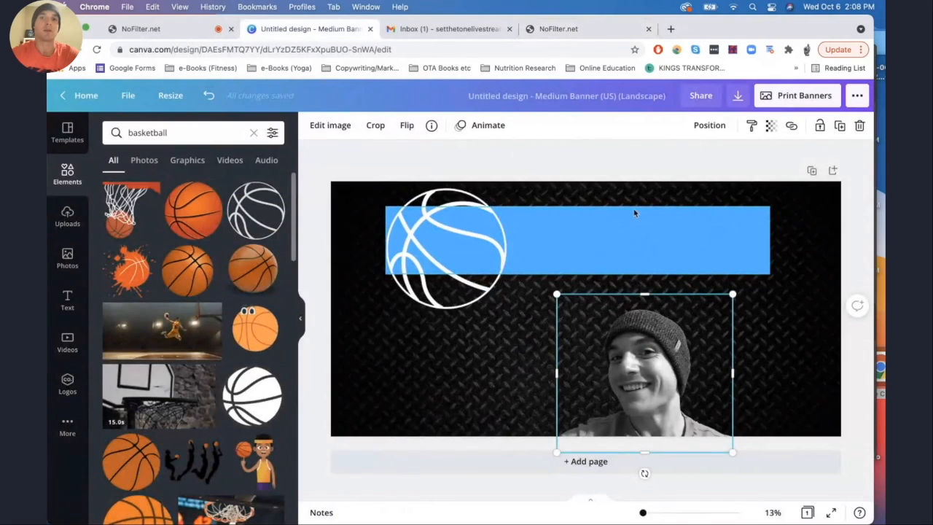
# Step: Shrink the blue bar and outline basketball together, and centre both them and the portrait horizontally on the banner
pyautogui.click(464, 257)
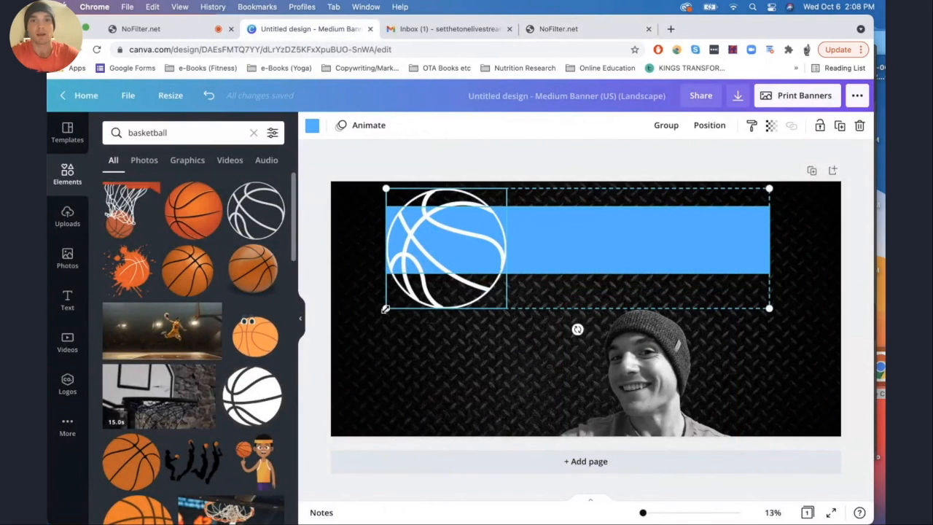
pyautogui.moveTo(385, 309)
pyautogui.mouseDown()
pyautogui.moveTo(428, 296)
pyautogui.moveTo(390, 311)
pyautogui.mouseUp()
pyautogui.click(408, 346)
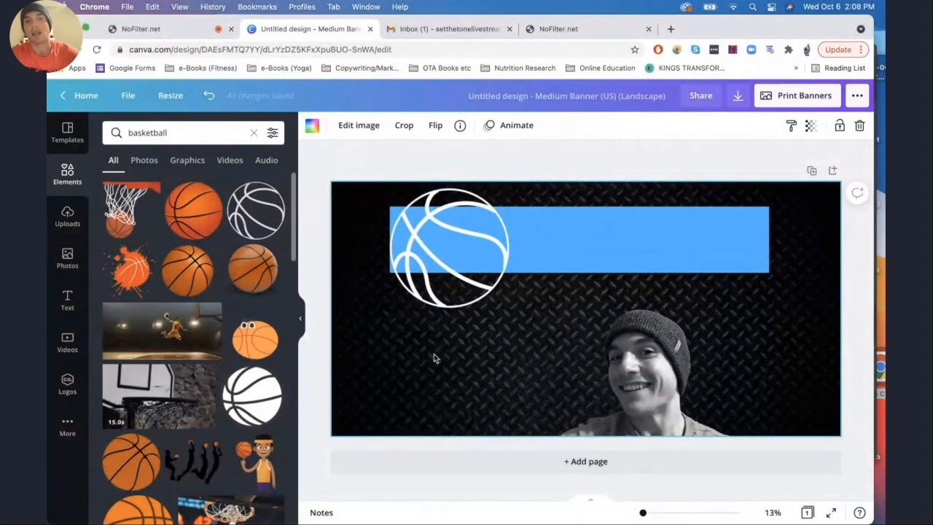
pyautogui.moveTo(434, 354); pyautogui.dragTo(532, 235)
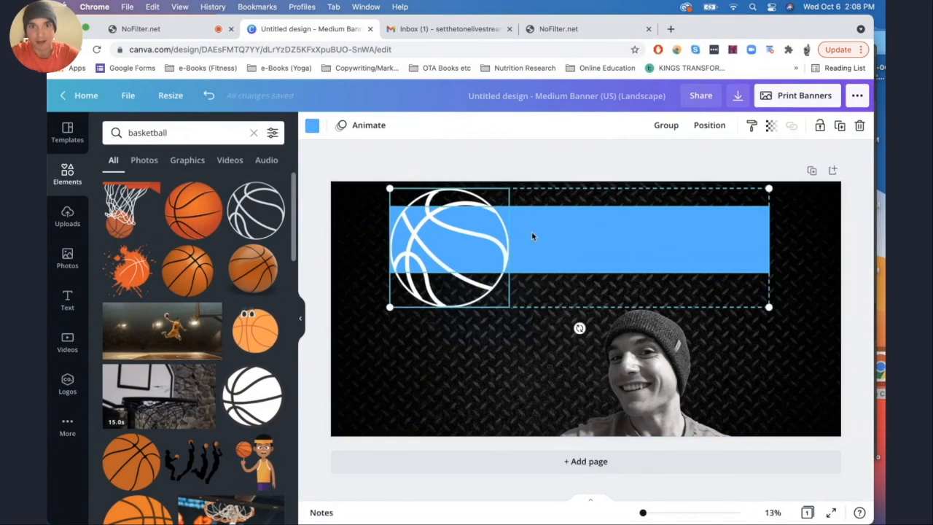
pyautogui.moveTo(390, 310); pyautogui.dragTo(471, 260)
pyautogui.moveTo(587, 243)
pyautogui.mouseDown()
pyautogui.moveTo(561, 254)
pyautogui.moveTo(578, 252)
pyautogui.moveTo(520, 252)
pyautogui.moveTo(585, 249)
pyautogui.mouseUp()
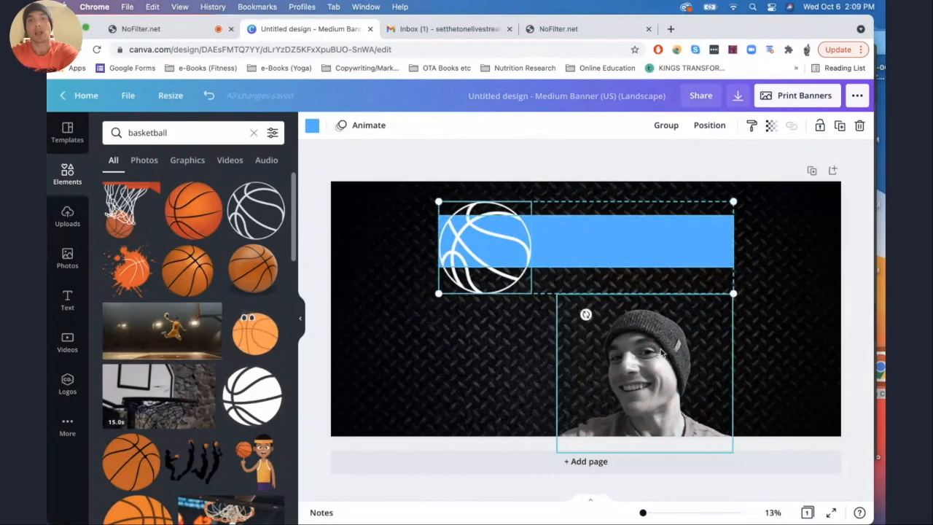
pyautogui.moveTo(661, 351); pyautogui.dragTo(600, 350)
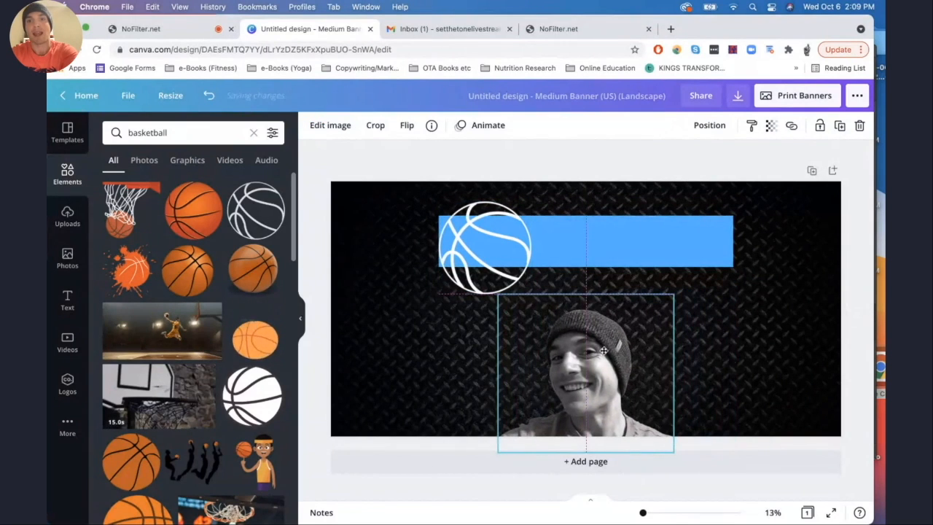
pyautogui.click(776, 379)
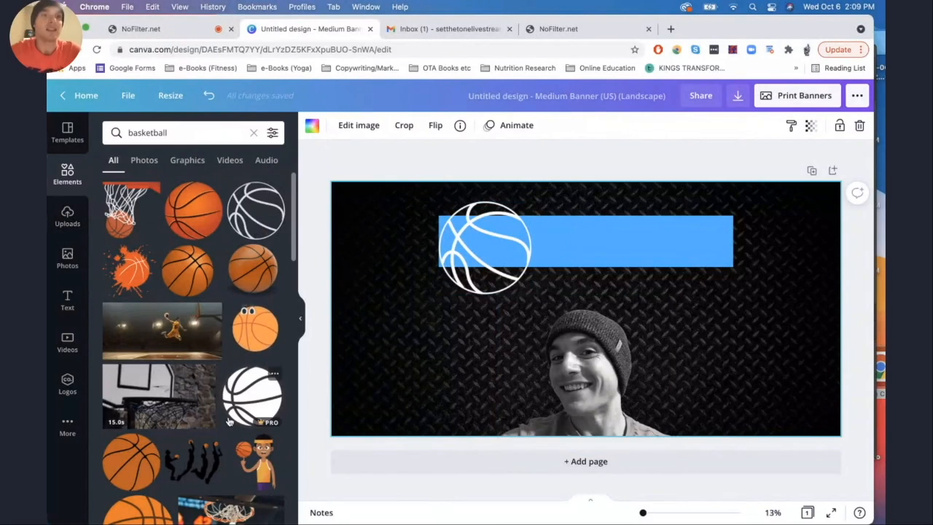
# Step: Replace the outline basketball with the orange paint-splatter basketball, placed over the right end of the blue bar
pyautogui.click(134, 274)
pyautogui.click(467, 254)
pyautogui.press('Delete')
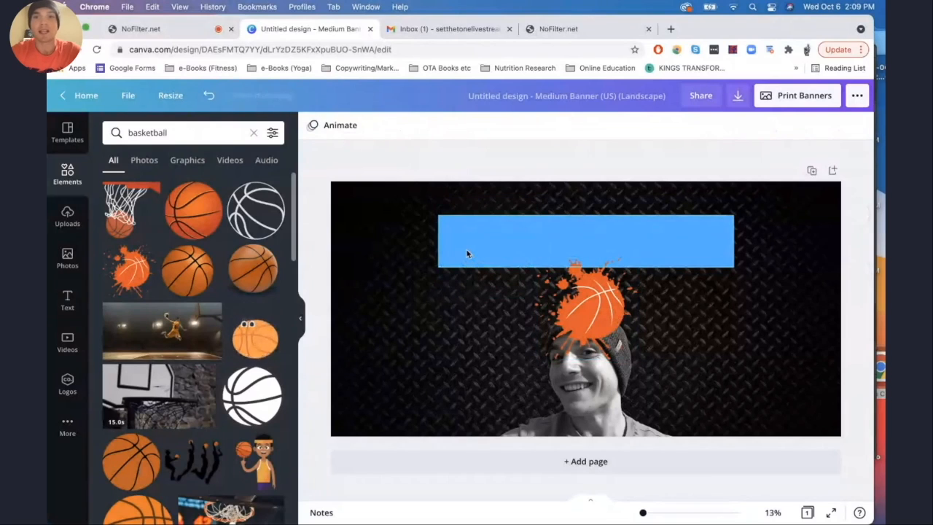
pyautogui.moveTo(609, 310); pyautogui.dragTo(731, 244)
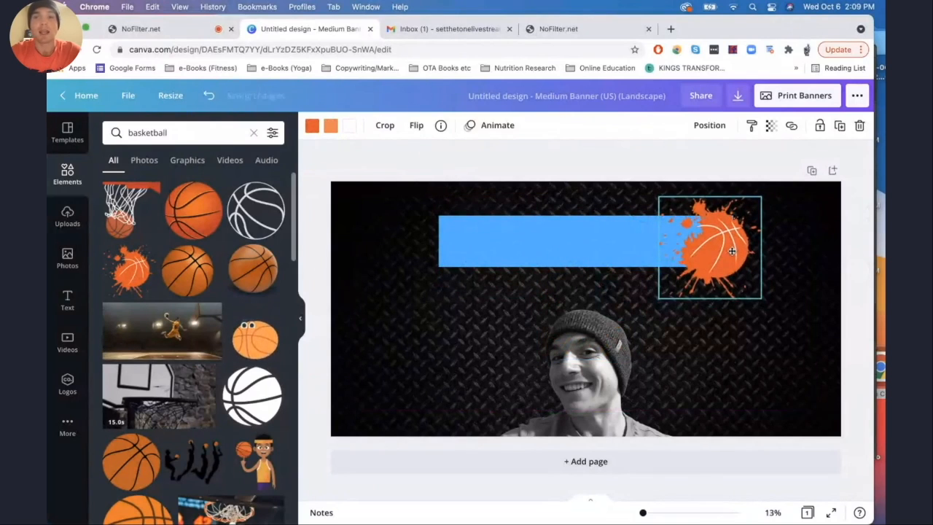
# Step: Recolour the splatter basketball's main orange to the same light blue as the bar
pyautogui.click(313, 127)
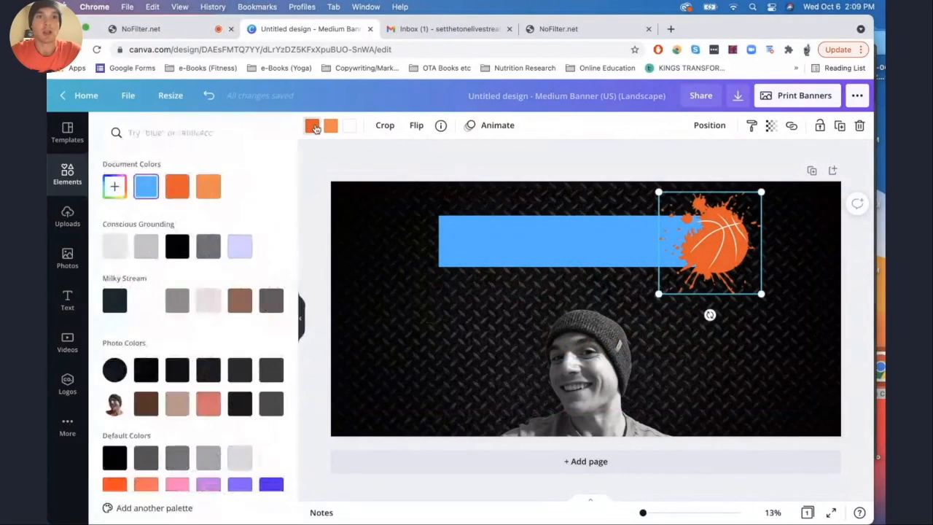
pyautogui.click(146, 186)
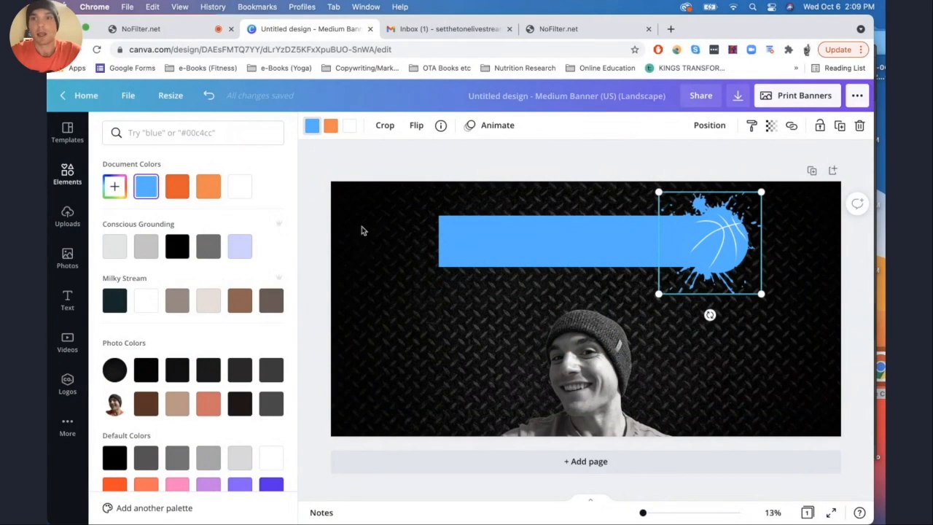
pyautogui.click(499, 158)
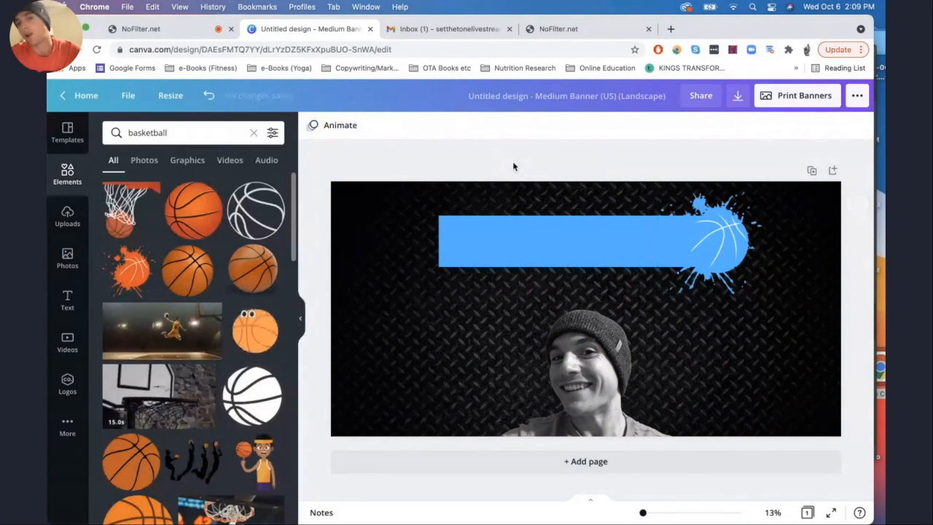
# Step: Select the bar and splatter basketball together, shrink them slightly and reposition them above the portrait
pyautogui.moveTo(732, 319); pyautogui.dragTo(673, 242)
pyautogui.click(526, 191)
pyautogui.moveTo(523, 190); pyautogui.dragTo(698, 245)
pyautogui.moveTo(755, 191); pyautogui.dragTo(726, 201)
pyautogui.moveTo(683, 250)
pyautogui.mouseDown()
pyautogui.moveTo(704, 240)
pyautogui.moveTo(692, 250)
pyautogui.mouseUp()
# Step: Look through the basketball search results, restricted to graphics, for another sports illustration that would suit the banner
pyautogui.scroll(-10, 222, 417)
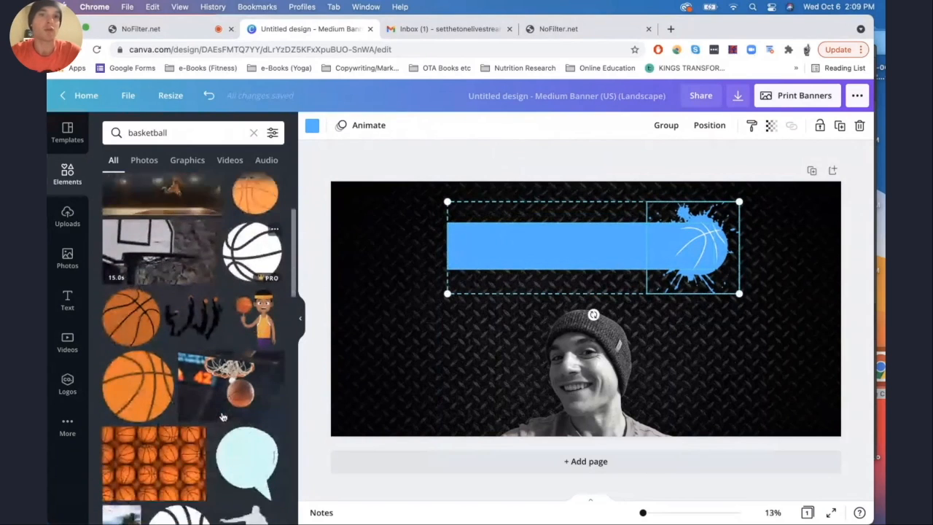
pyautogui.scroll(-3, 223, 416)
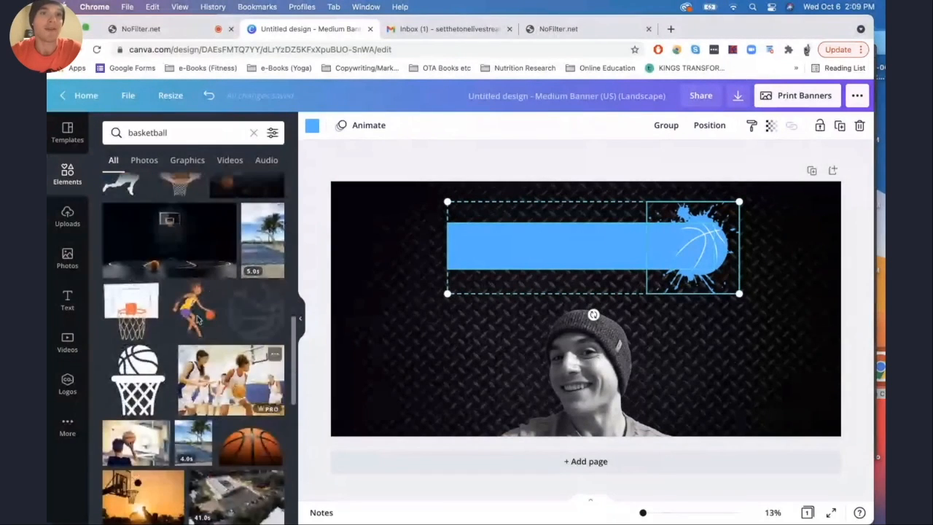
pyautogui.click(188, 159)
pyautogui.scroll(-5, 205, 250)
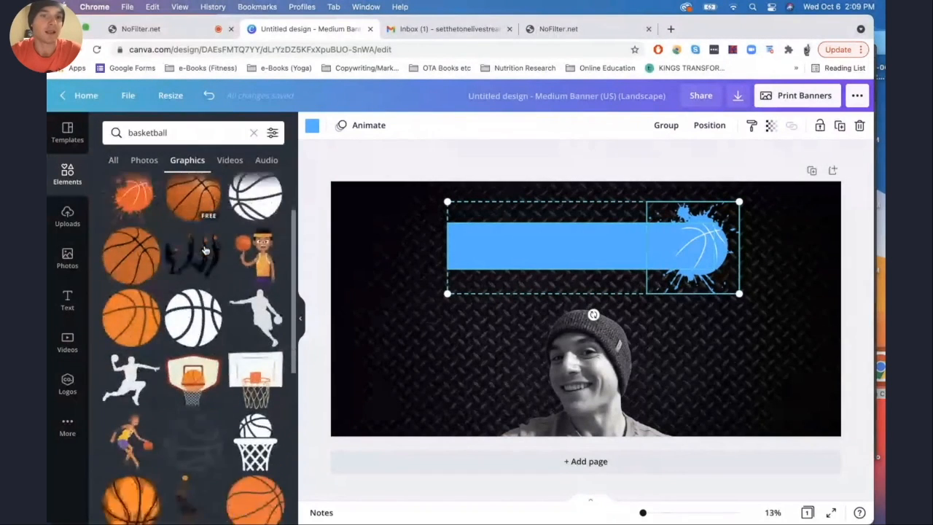
pyautogui.scroll(-2, 205, 250)
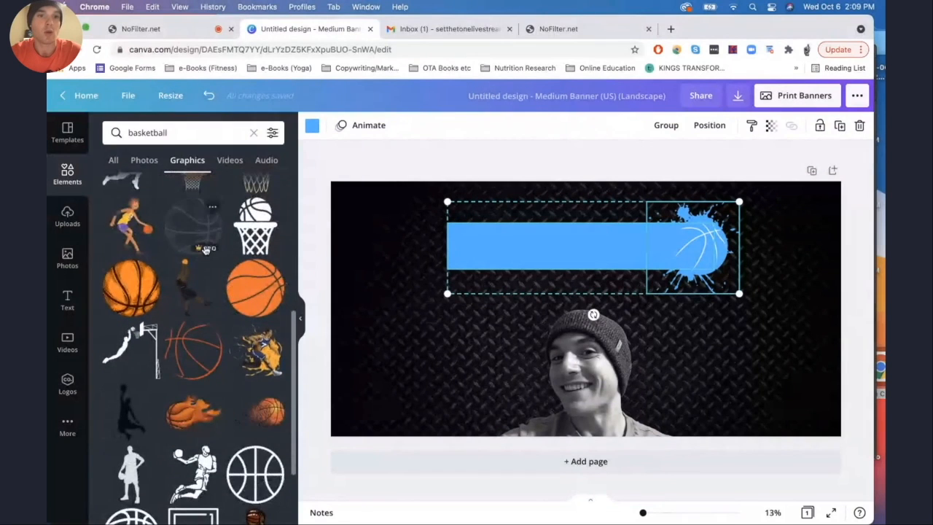
pyautogui.click(151, 304)
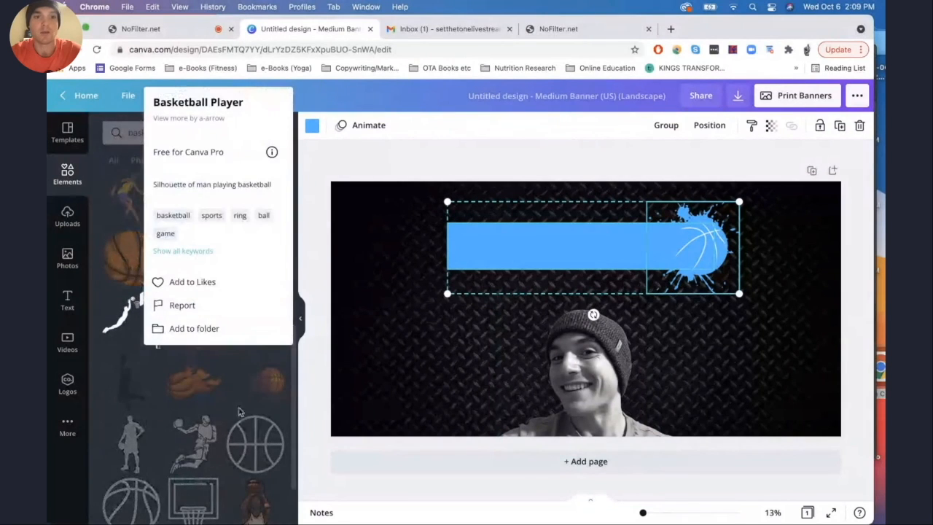
pyautogui.click(272, 381)
pyautogui.click(377, 226)
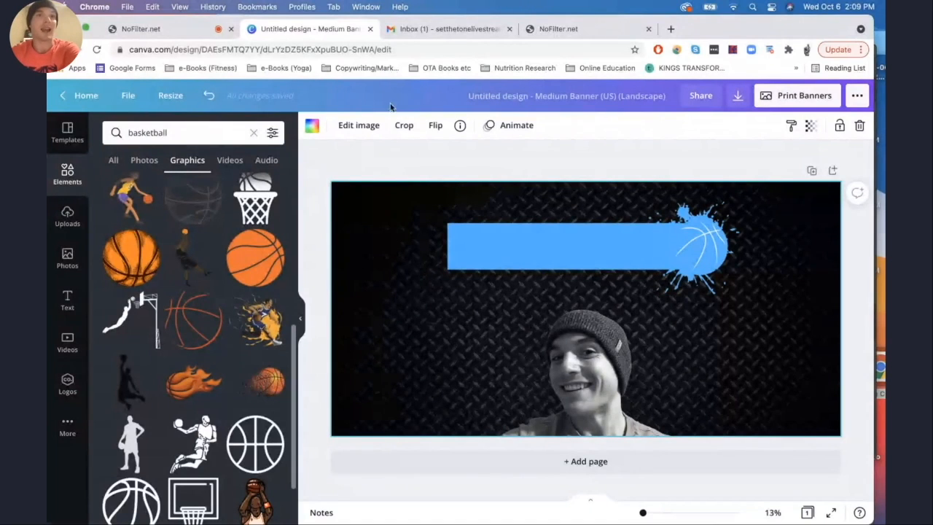
# Step: Add the pink neon "GLOW" text style to the banner and replace its wording with "BASKETBALL WITH" plus the host's first name
pyautogui.click(67, 301)
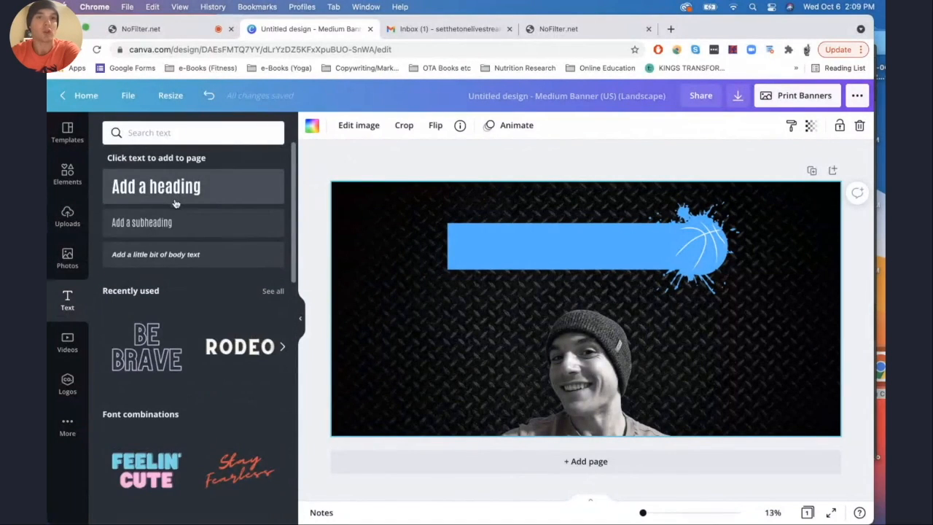
pyautogui.scroll(-5, 193, 363)
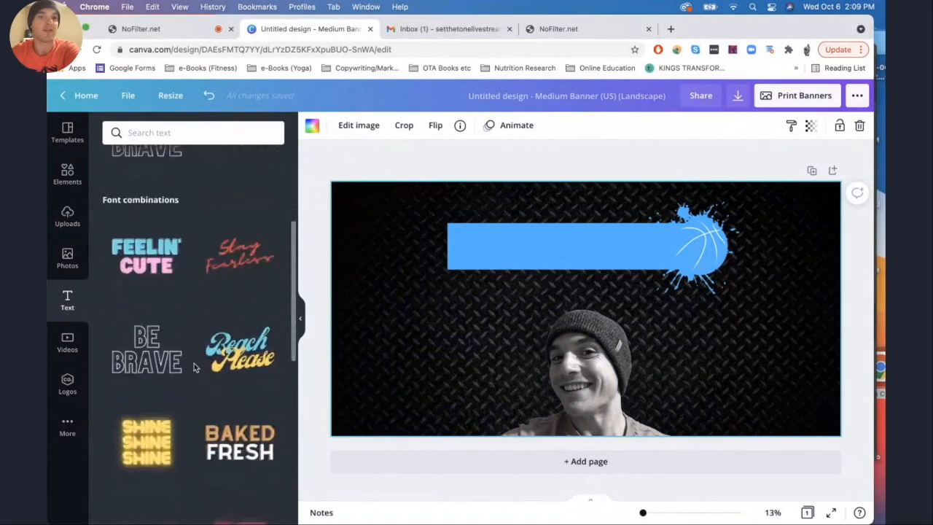
pyautogui.scroll(-3, 194, 362)
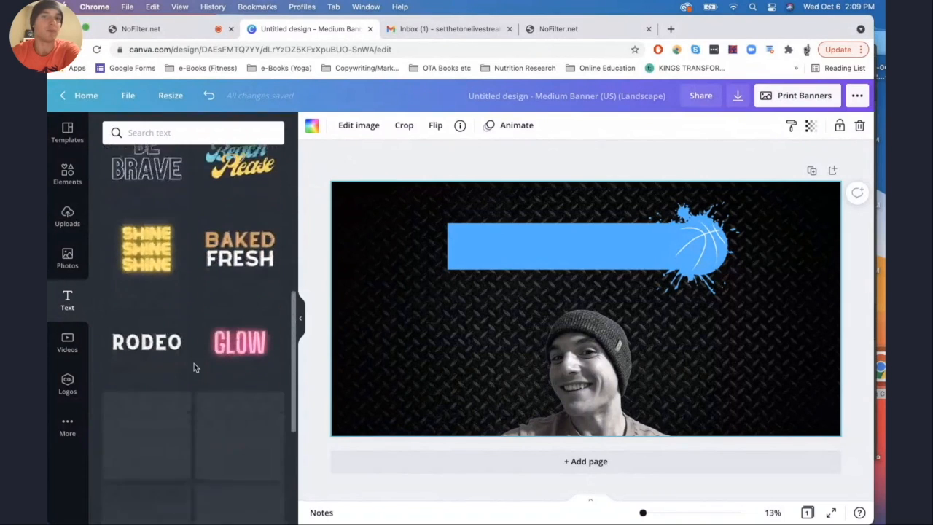
pyautogui.scroll(4, 194, 363)
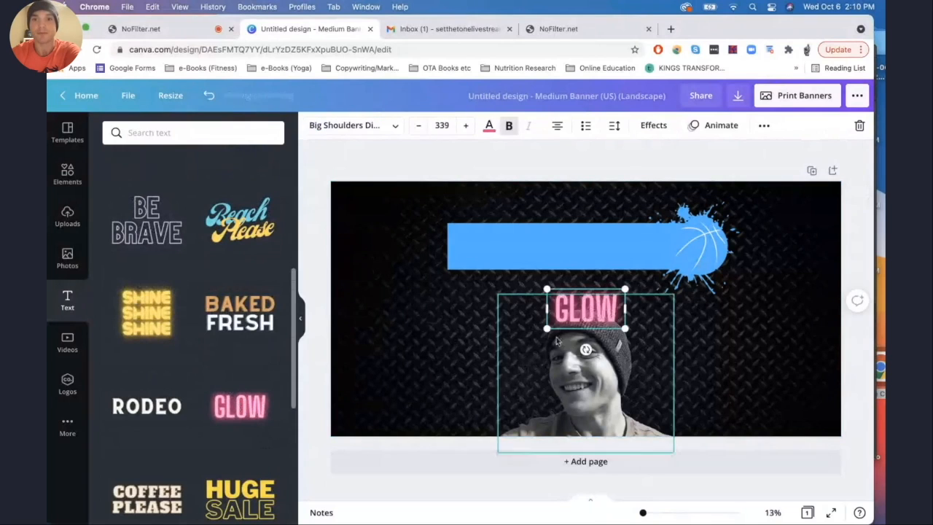
pyautogui.doubleClick(605, 314)
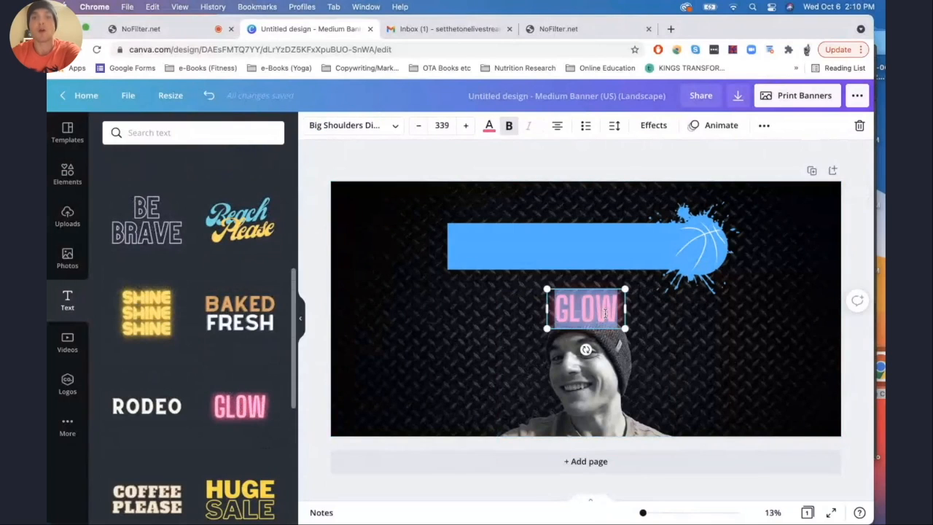
pyautogui.write('B')
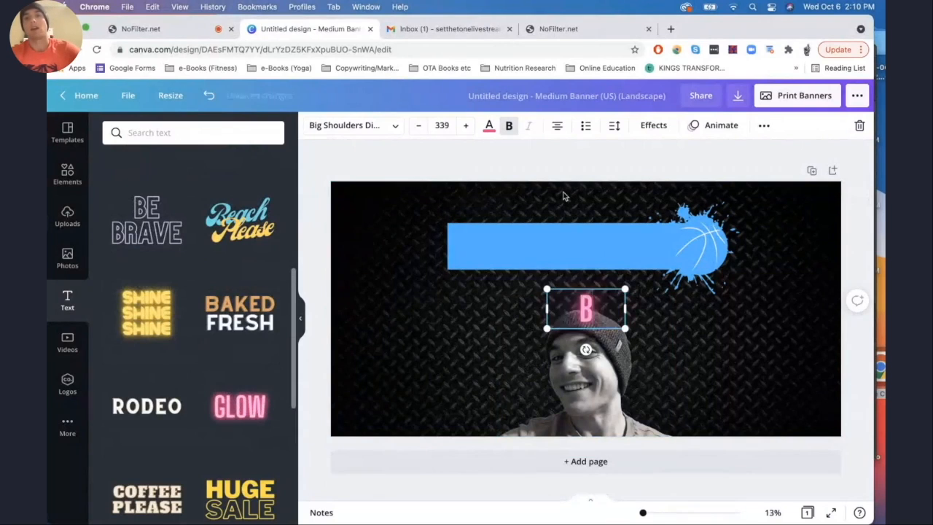
pyautogui.write('ASKETBALL')
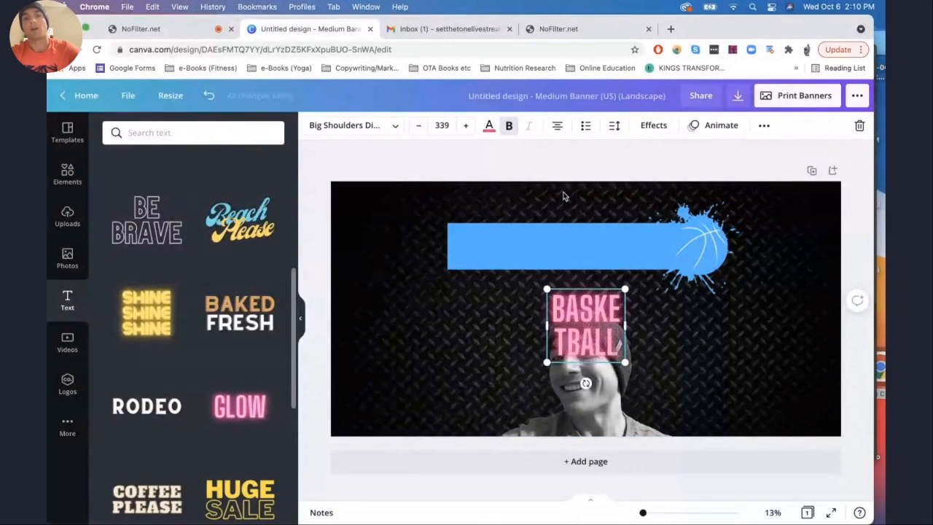
pyautogui.write(' WITH ANTHONY')
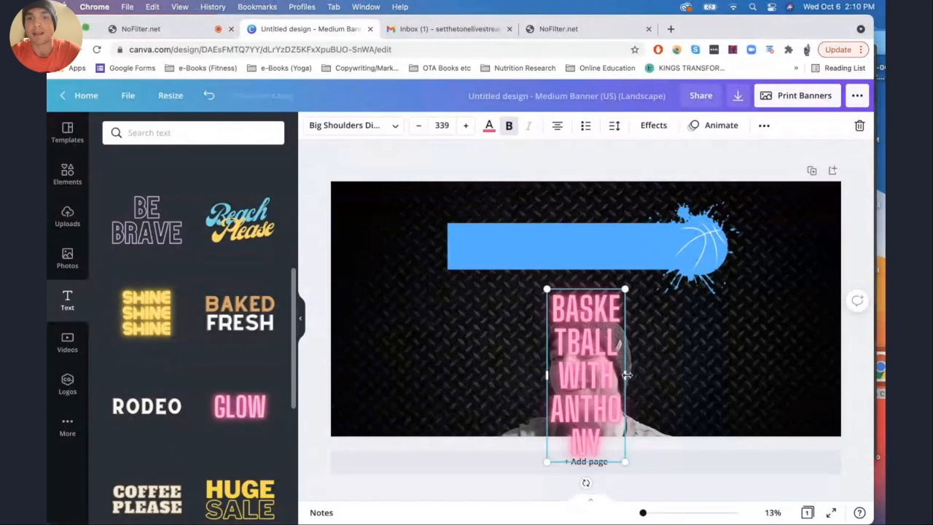
# Step: Widen the neon title to a single line and fit it onto the blue bar, left of the basketball, at font size 226
pyautogui.moveTo(627, 375); pyautogui.dragTo(810, 338)
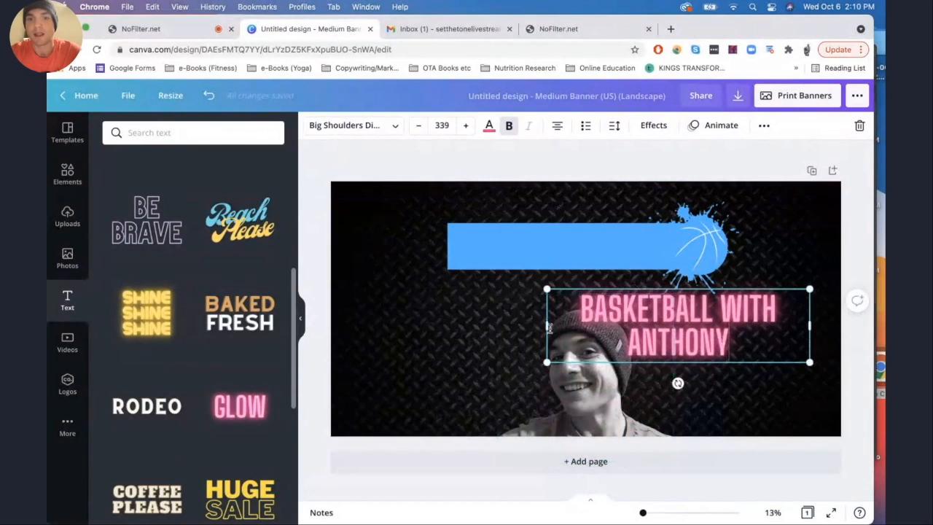
pyautogui.moveTo(547, 326); pyautogui.dragTo(479, 328)
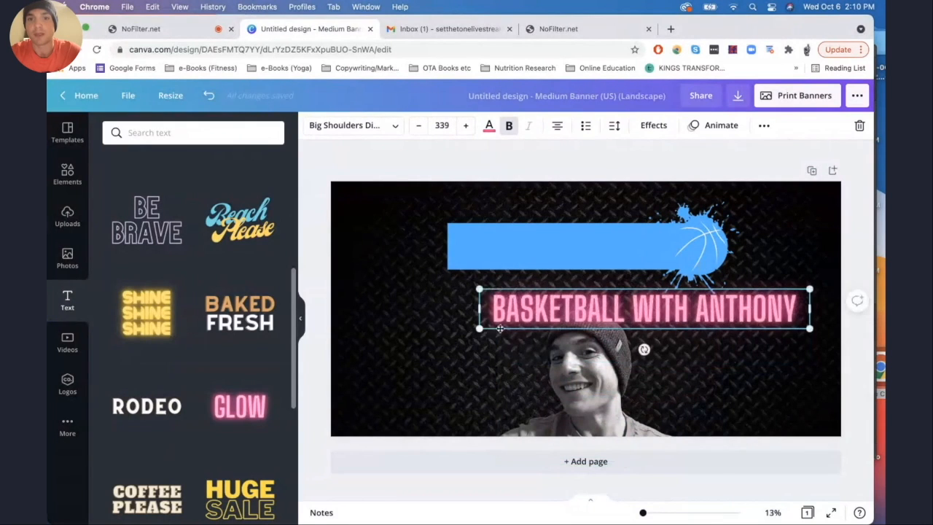
pyautogui.click(430, 353)
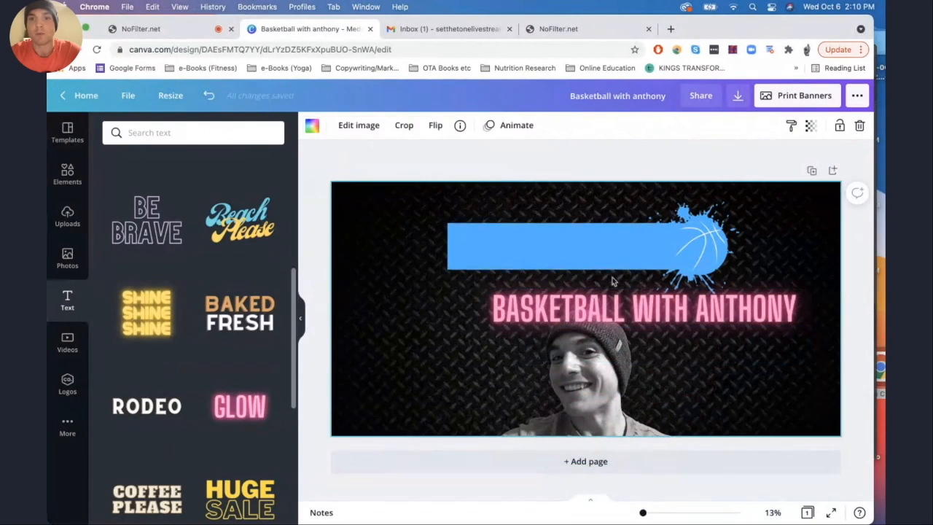
pyautogui.moveTo(667, 312); pyautogui.dragTo(598, 252)
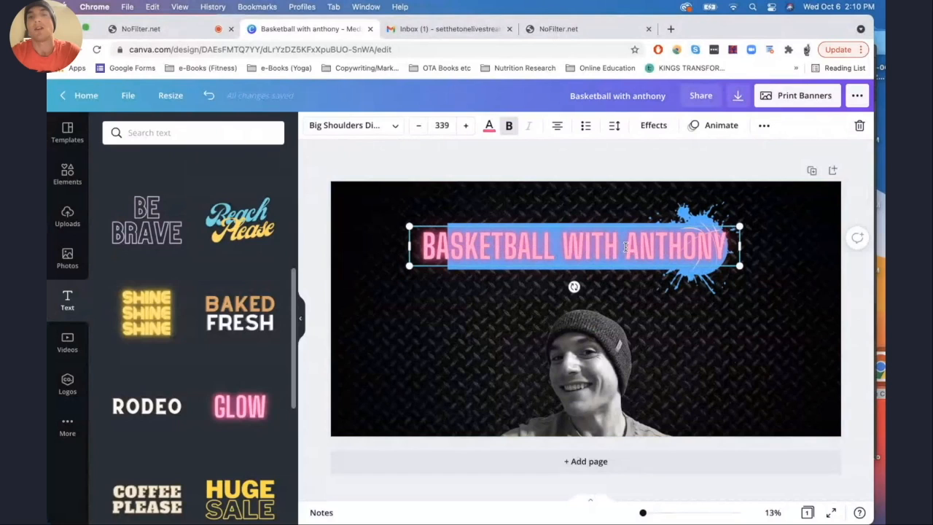
pyautogui.press('Return')
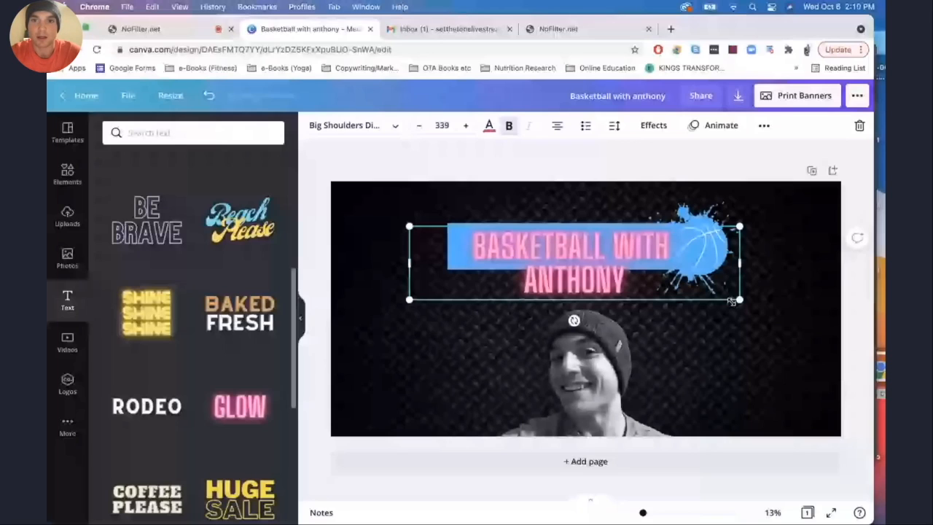
pyautogui.moveTo(731, 301); pyautogui.dragTo(640, 258)
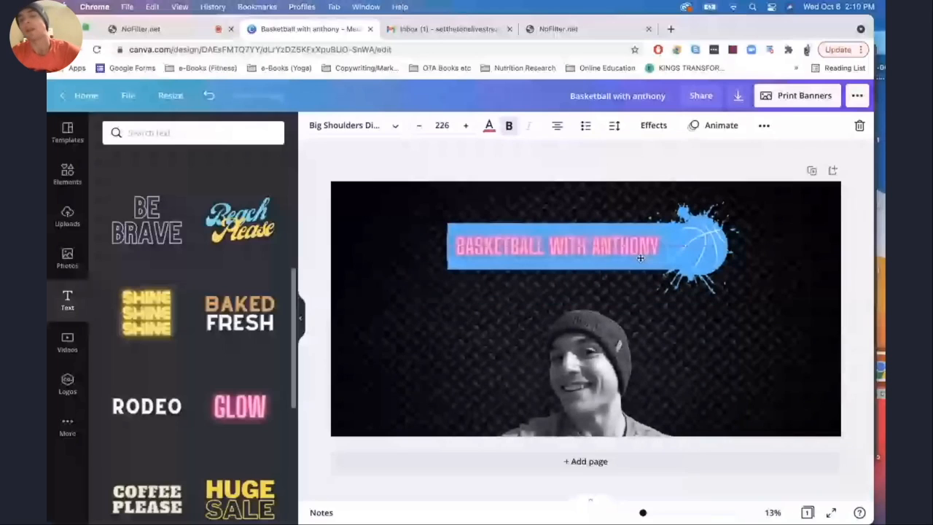
pyautogui.click(778, 413)
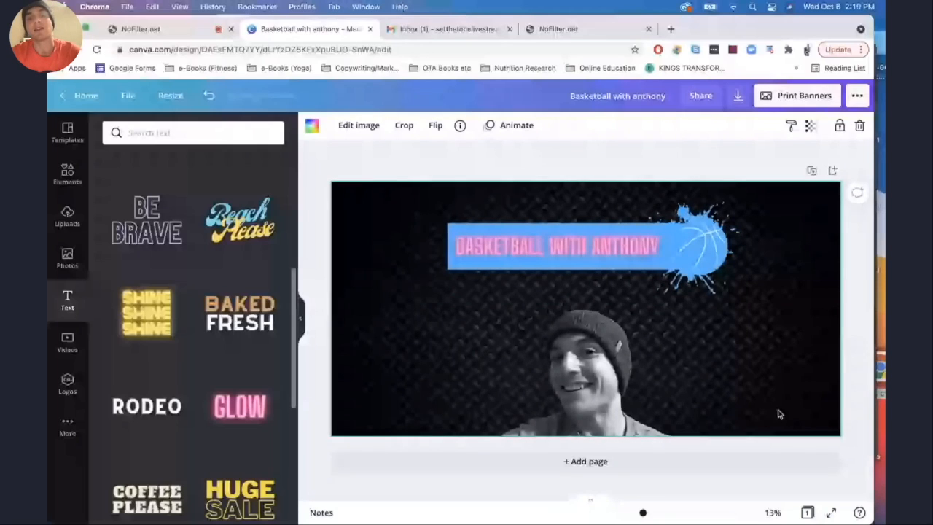
# Step: Recolour the title text on the blue bar to black
pyautogui.click(498, 253)
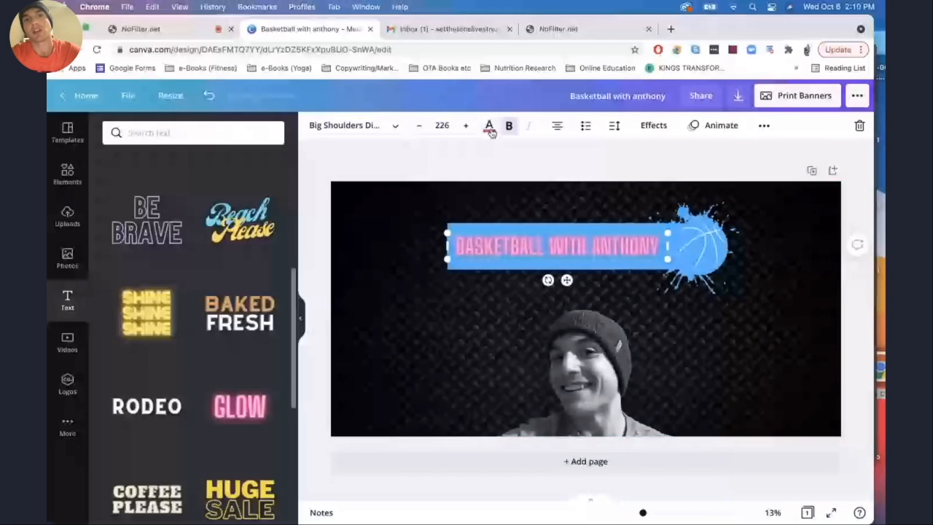
pyautogui.click(489, 128)
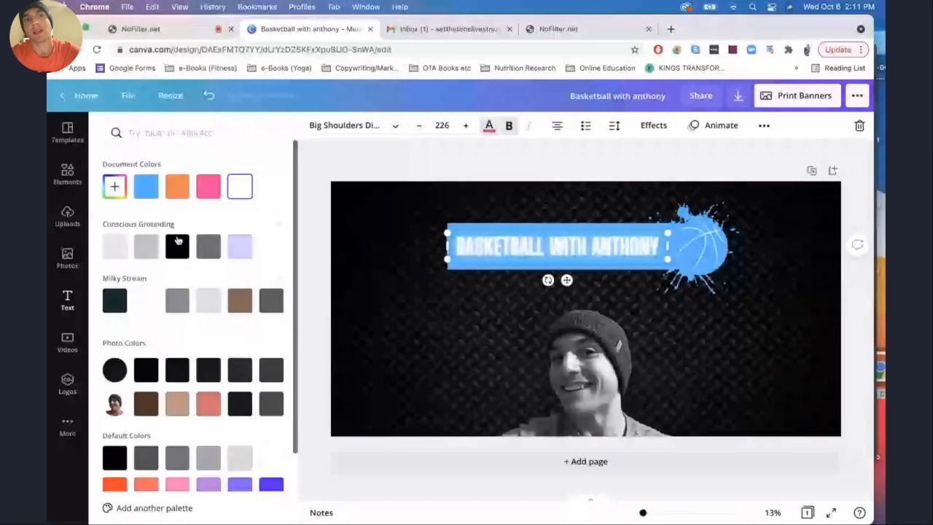
pyautogui.click(369, 171)
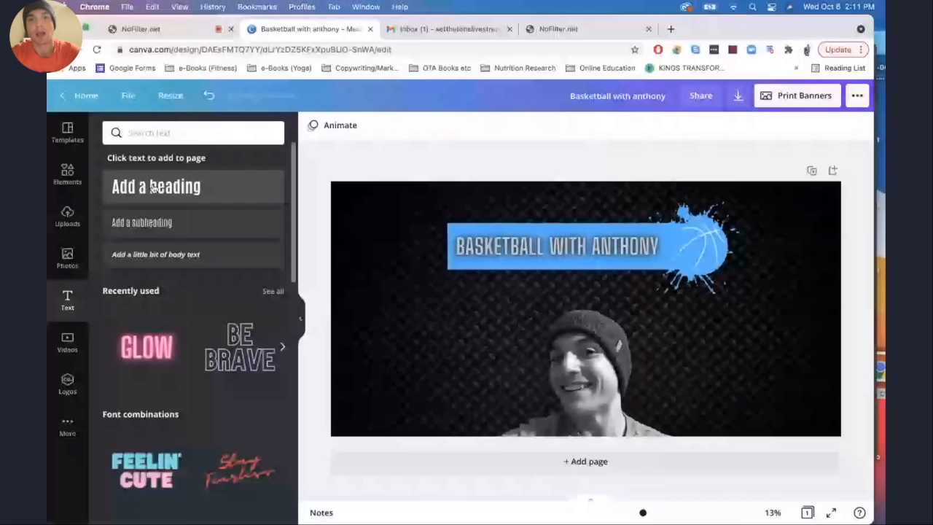
# Step: Add a heading reading "4 pm PST / 7 pm EST" just below the left part of the blue bar, at font size 80
pyautogui.click(152, 187)
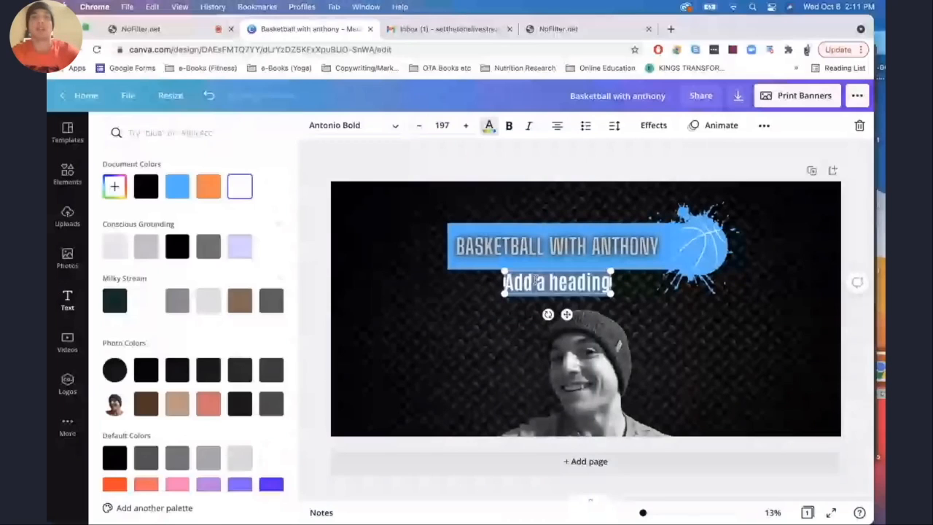
pyautogui.press('BackSpace')
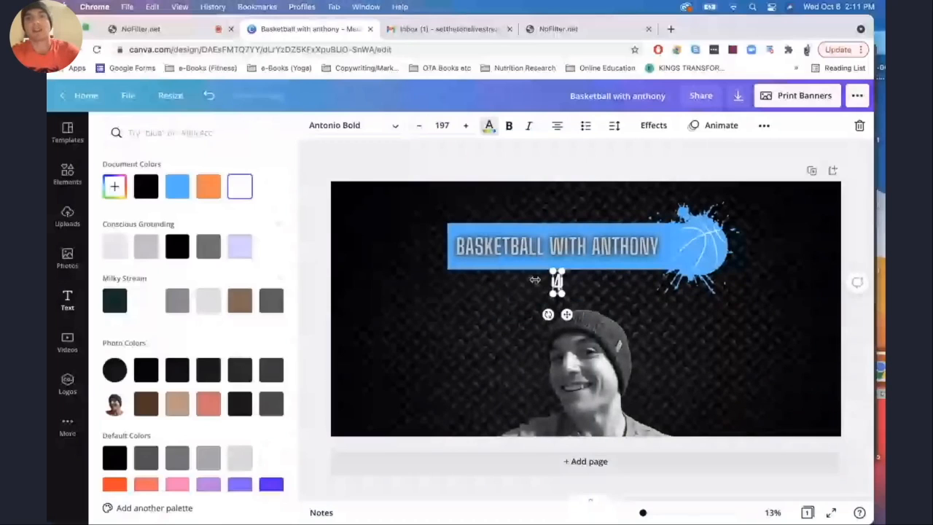
pyautogui.write('4 pm PST /')
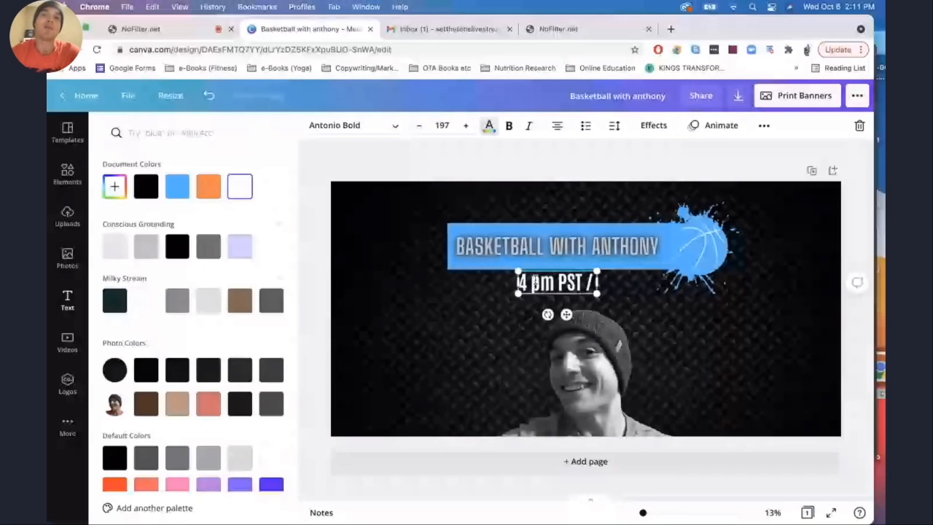
pyautogui.click(396, 342)
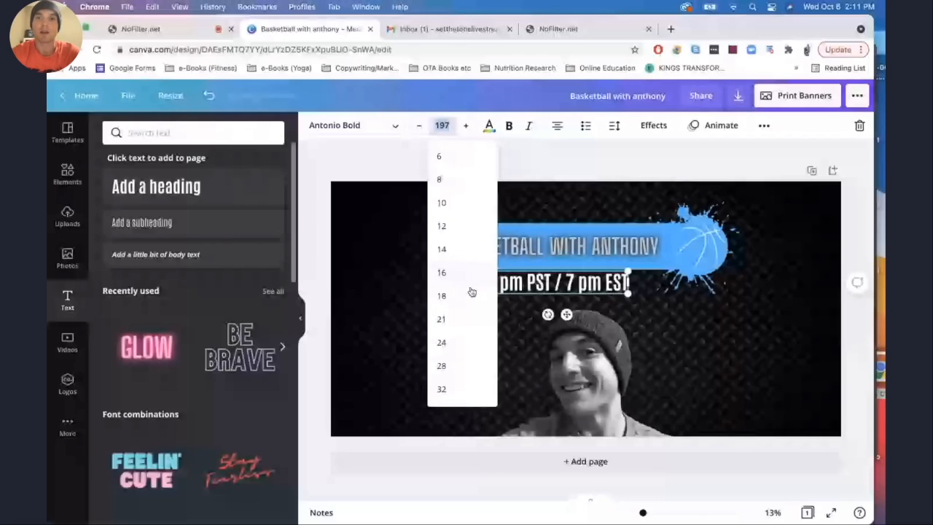
pyautogui.write('80')
pyautogui.press('Return')
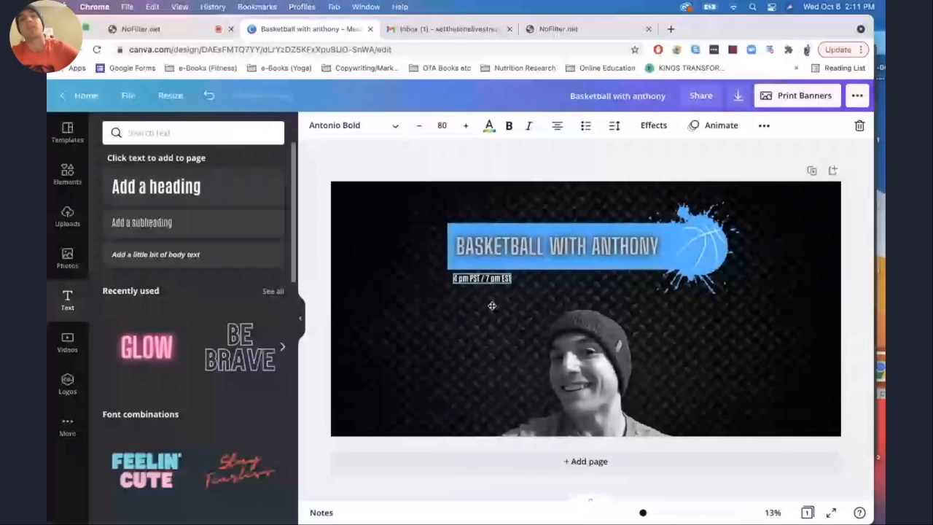
pyautogui.press('Escape')
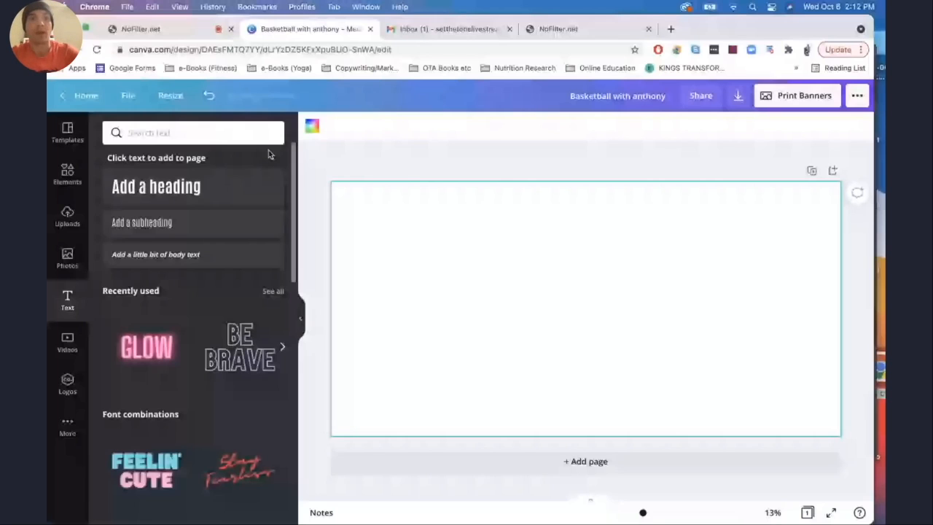
# Step: Switch to the NoFilter.net Deuces Wild event page, examine how its event image is laid out, and return to the Canva design
pyautogui.click(558, 29)
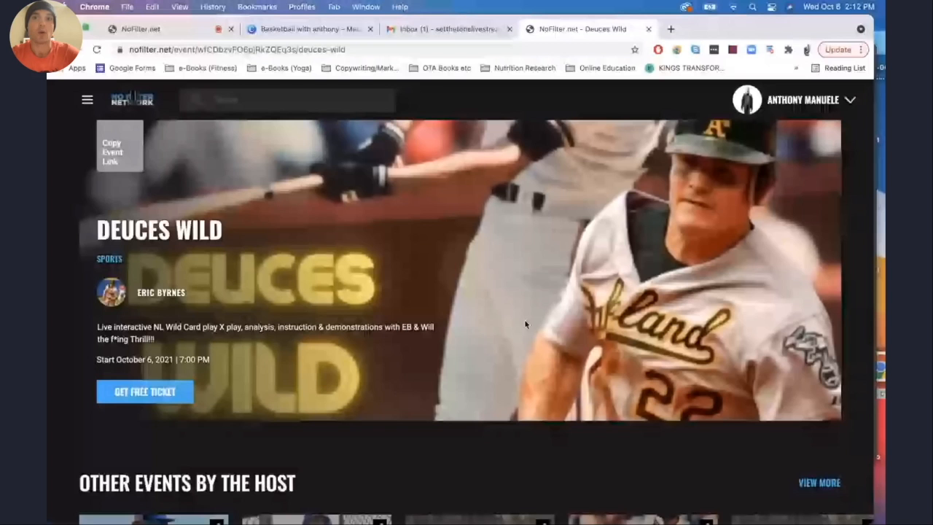
pyautogui.scroll(1, 525, 324)
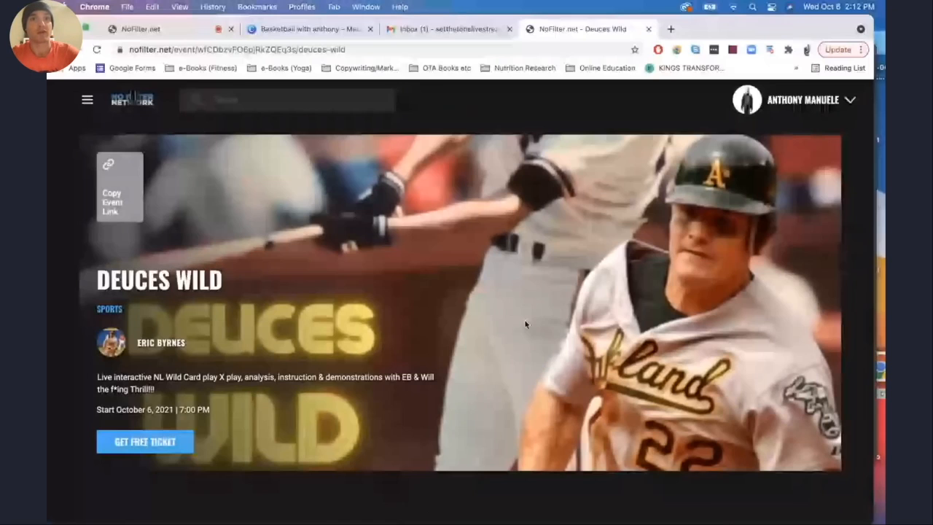
pyautogui.scroll(-1, 524, 324)
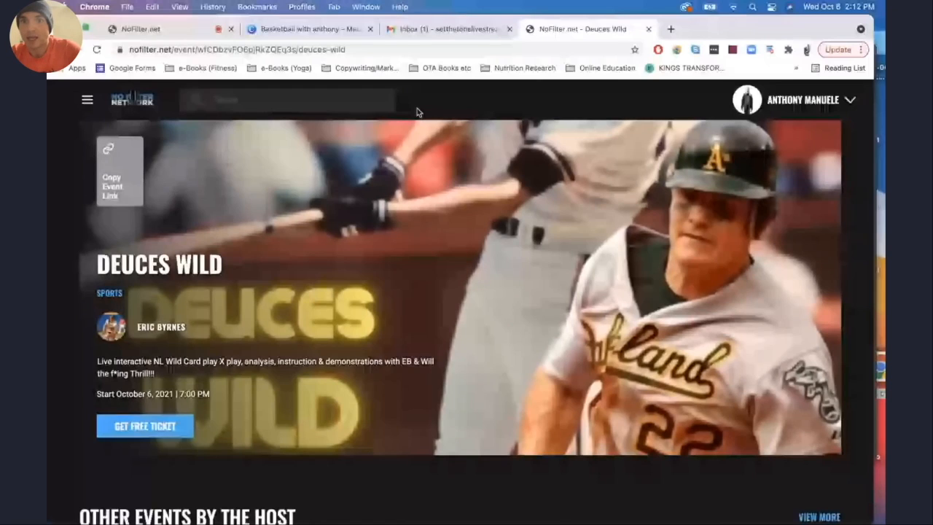
pyautogui.hotkey('ctrl', 'Tab')
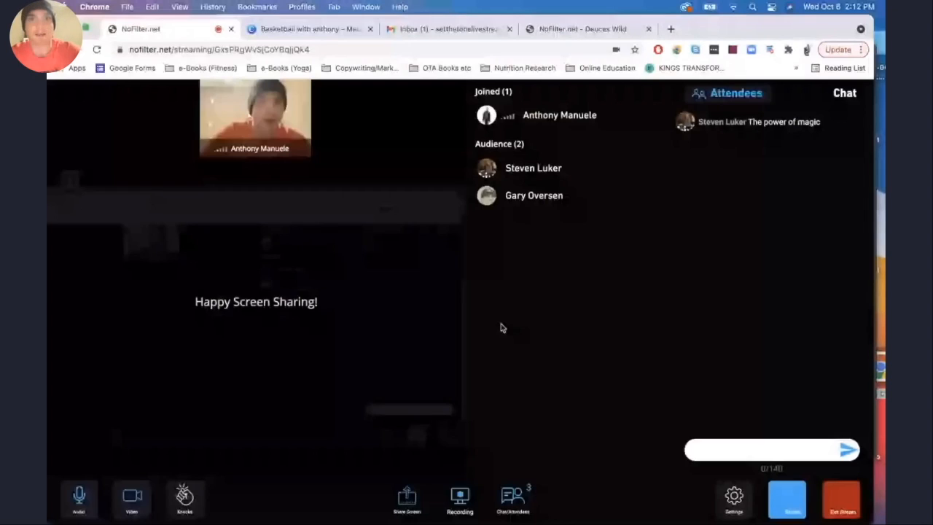
pyautogui.hotkey('ctrl', 'Tab')
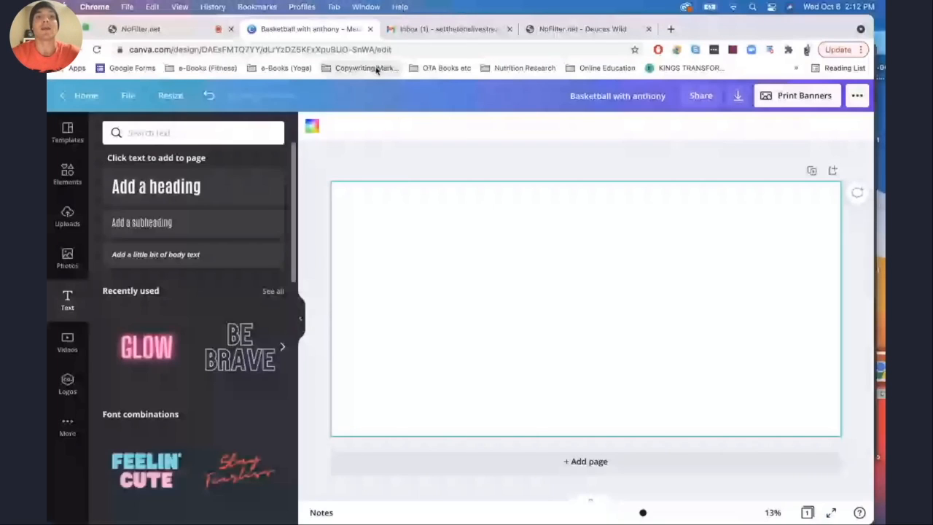
# Step: Search the stock videos for "baseballs" and look through the results for a clip suitable as the banner's background
pyautogui.click(67, 342)
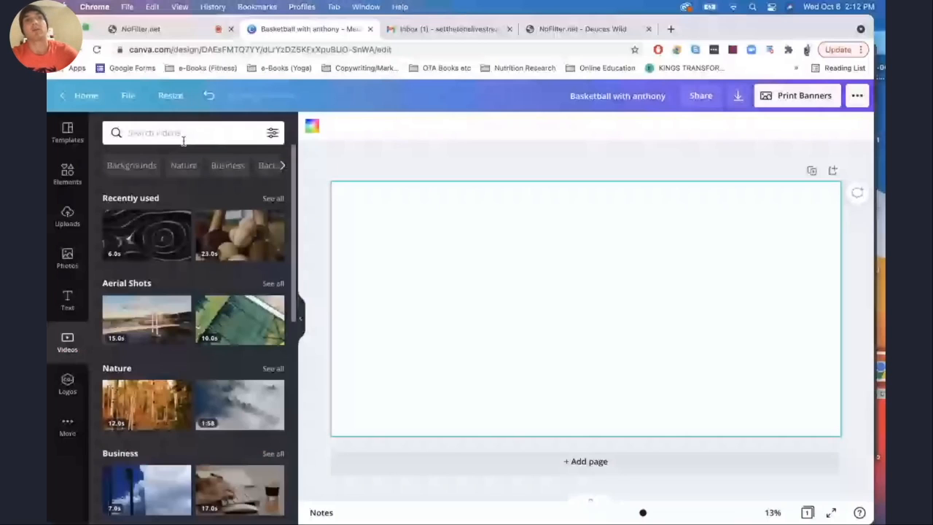
pyautogui.click(183, 138)
pyautogui.write('baseballs')
pyautogui.press('Return')
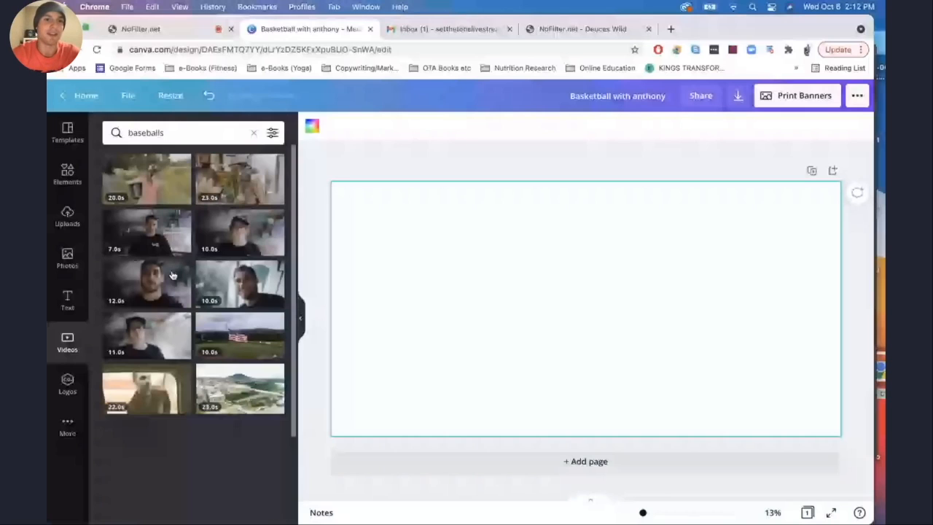
pyautogui.scroll(-5, 173, 274)
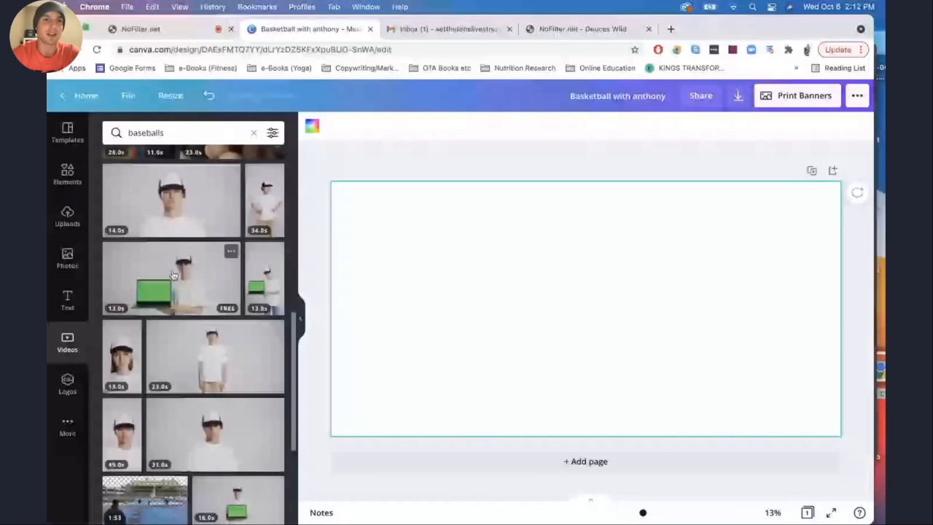
pyautogui.scroll(-3, 172, 275)
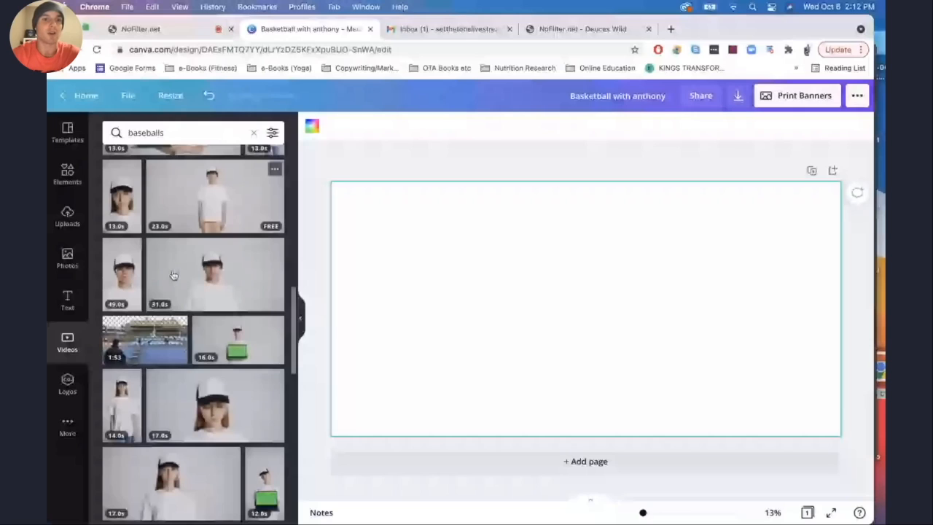
pyautogui.scroll(-5, 173, 275)
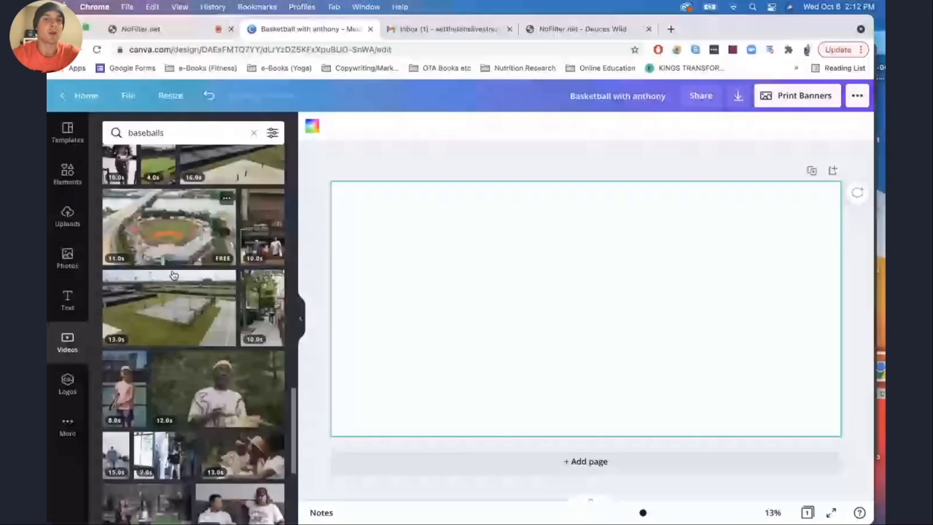
pyautogui.scroll(-3, 173, 275)
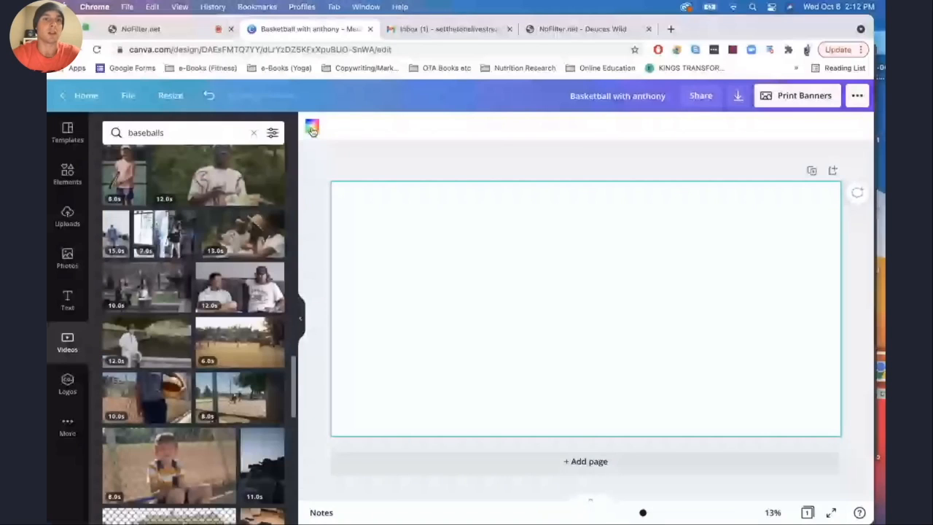
# Step: Set the blank page's background colour to black and apply the recently used 23-second baseballs-and-gloves video as the page background
pyautogui.click(312, 129)
pyautogui.click(177, 247)
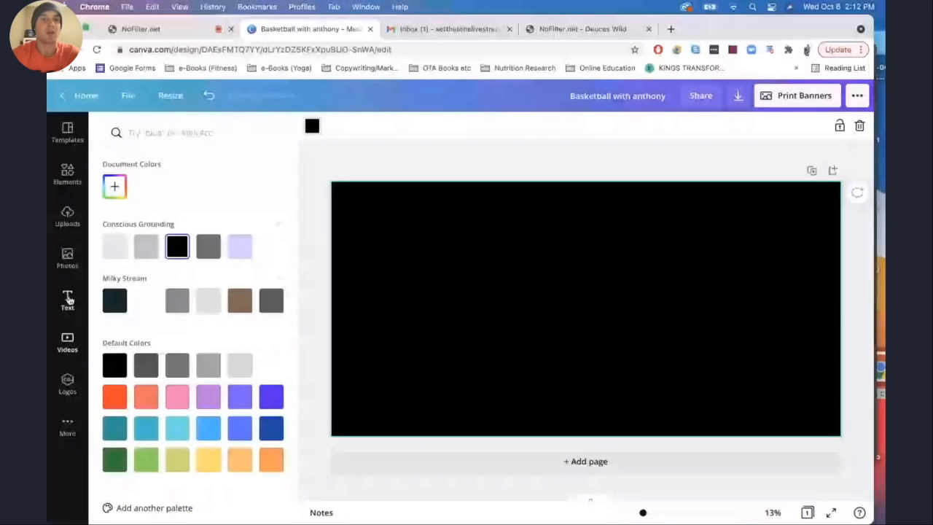
pyautogui.click(67, 341)
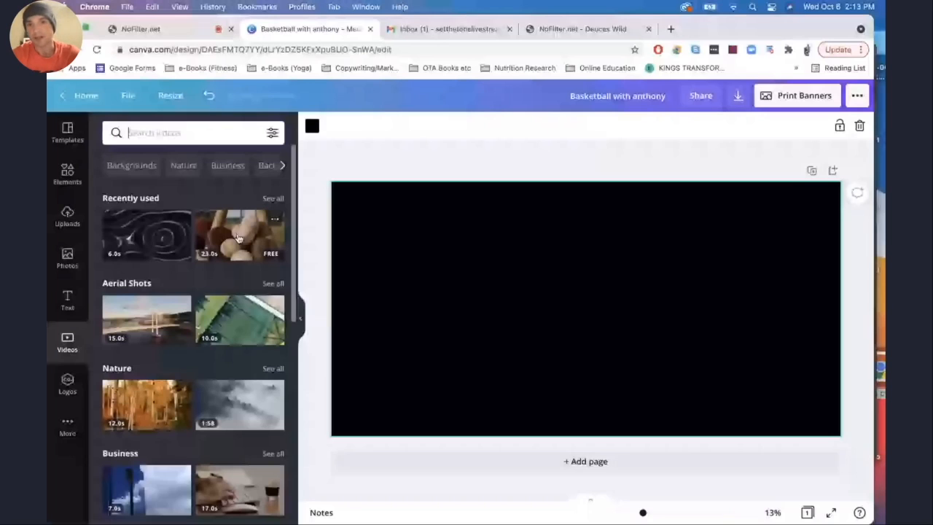
pyautogui.click(238, 239)
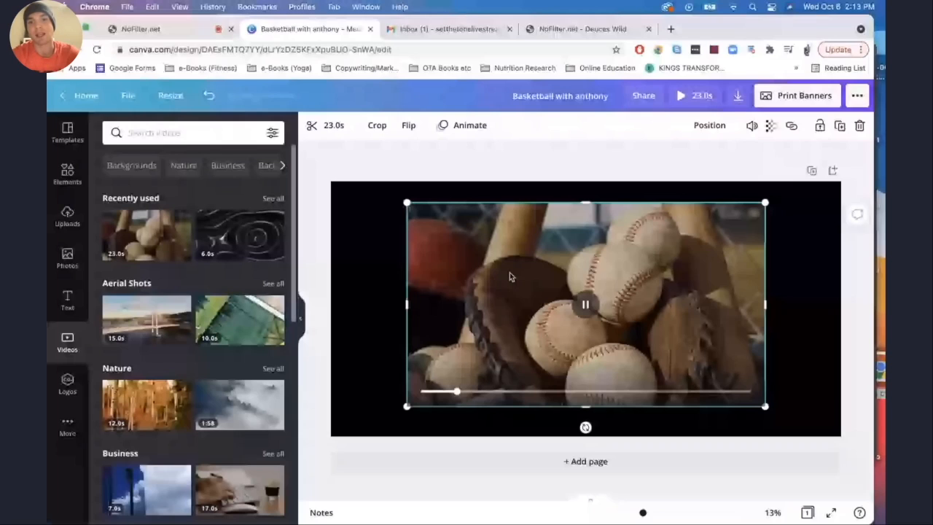
pyautogui.rightClick(509, 272)
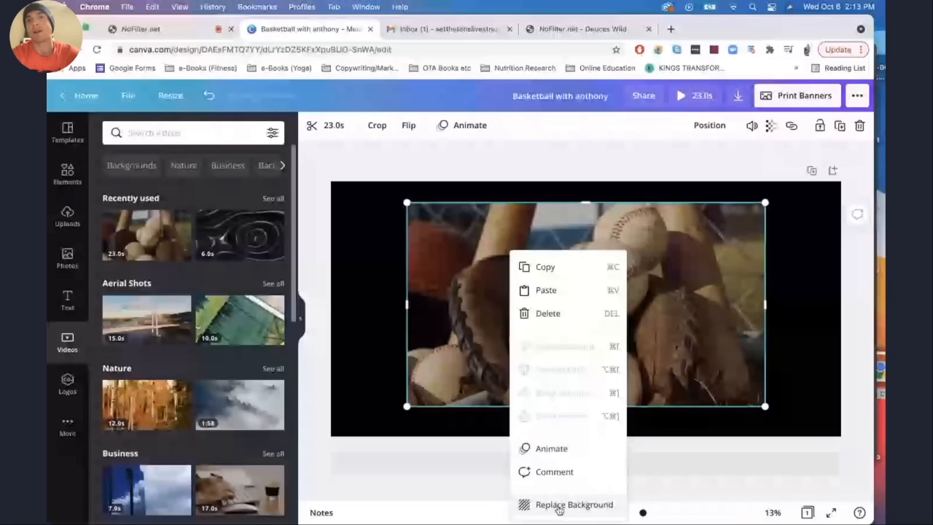
pyautogui.click(558, 507)
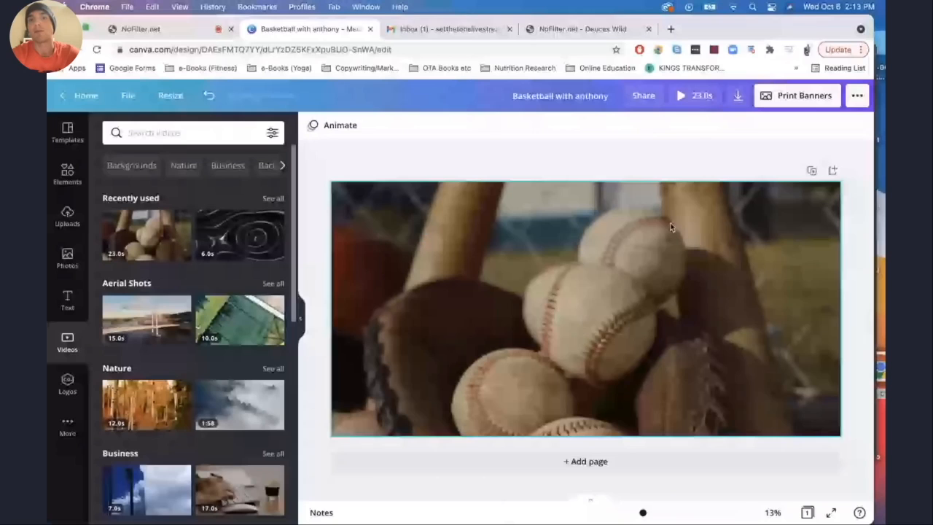
# Step: Play the baseball background video briefly to preview its motion, and pause it
pyautogui.click(607, 283)
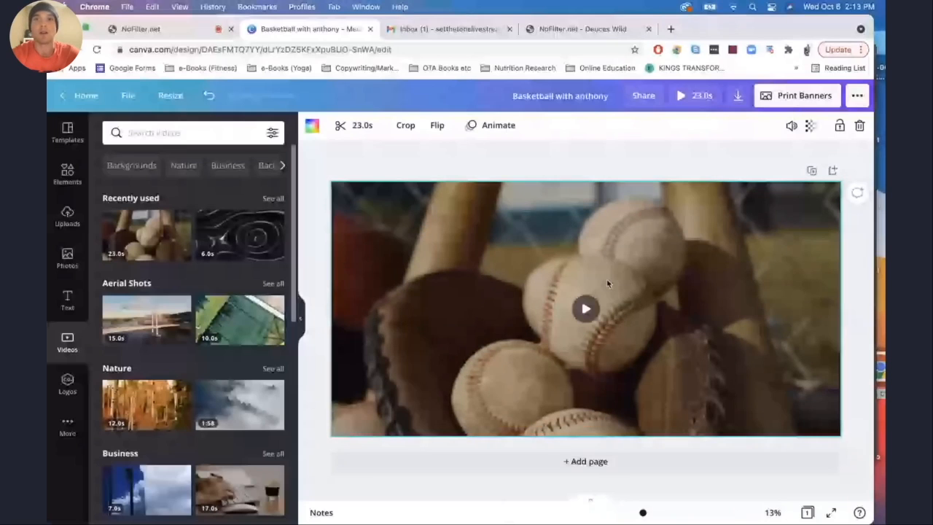
pyautogui.click(586, 309)
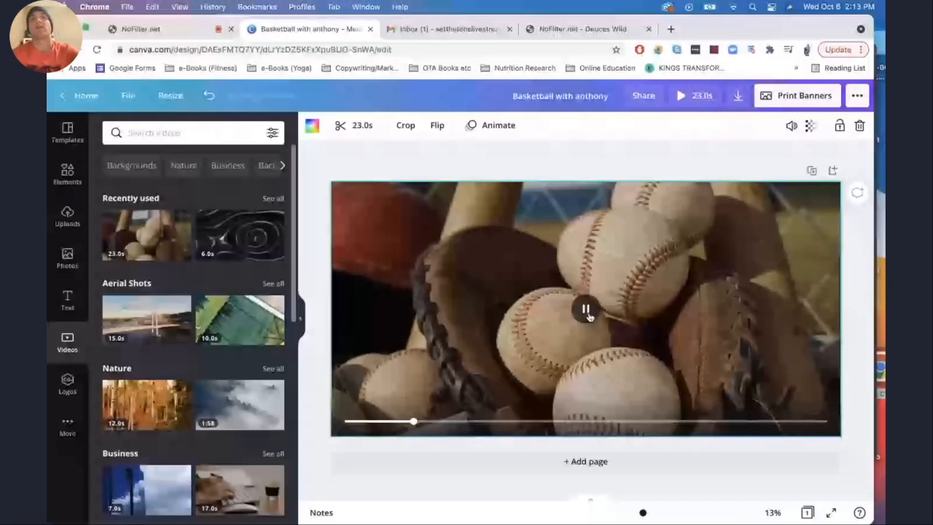
pyautogui.click(586, 310)
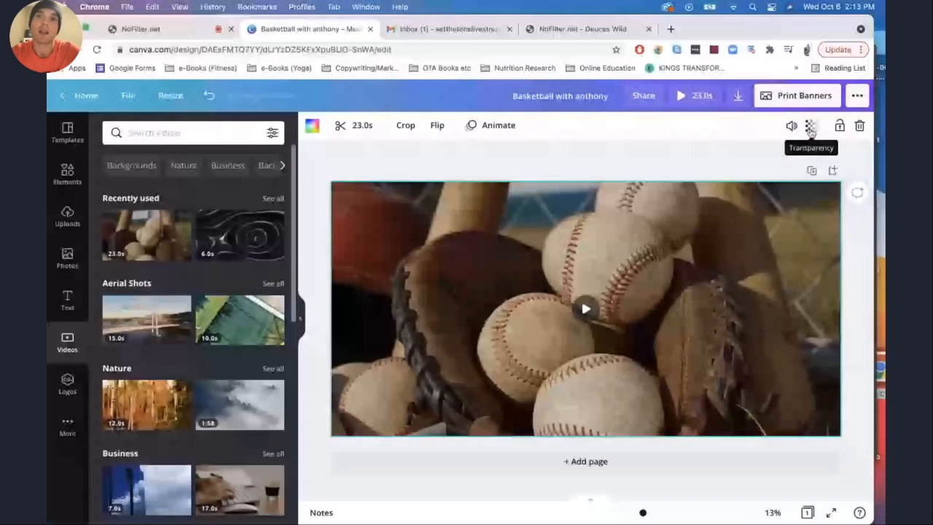
# Step: Fade the baseball background video into the black page by setting its transparency to 25
pyautogui.click(810, 127)
pyautogui.moveTo(763, 161); pyautogui.dragTo(718, 166)
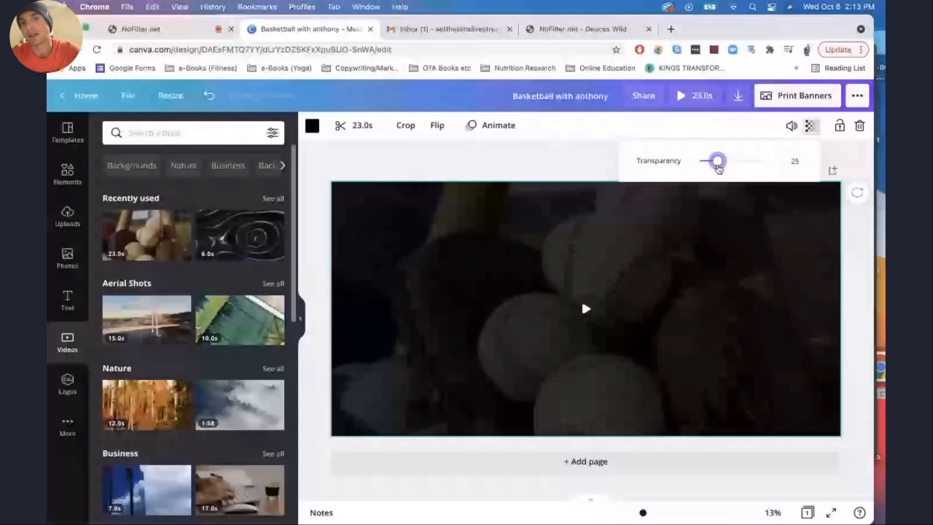
pyautogui.click(510, 490)
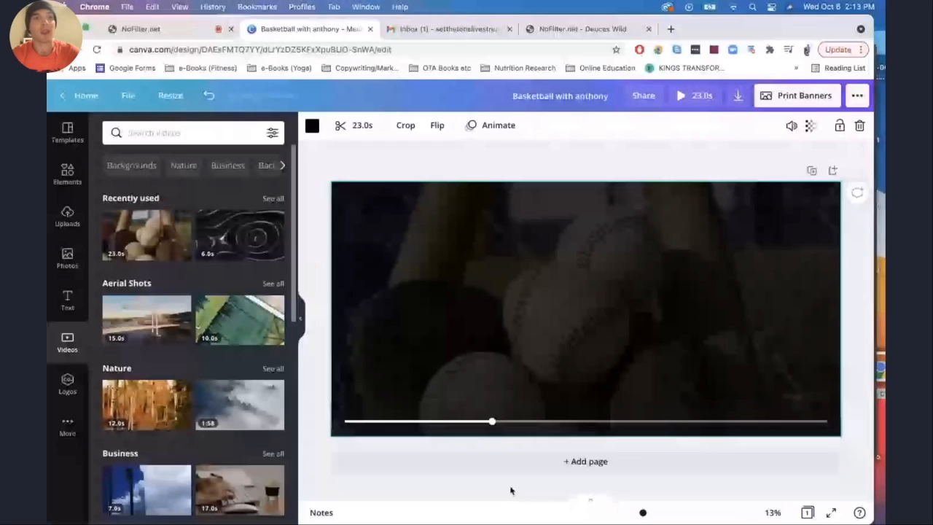
pyautogui.click(511, 490)
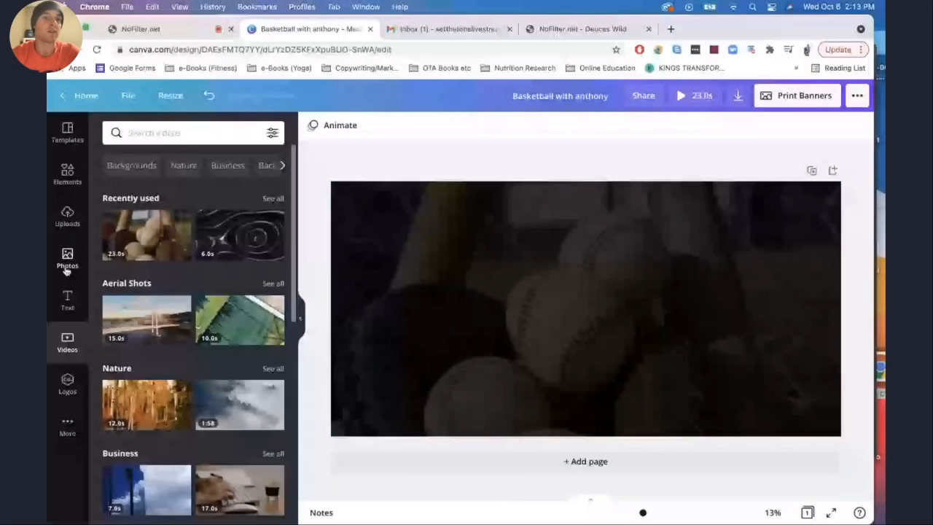
# Step: Add the uploaded photos of the Giants player and the throwing Red Sox player to the banner
pyautogui.click(67, 216)
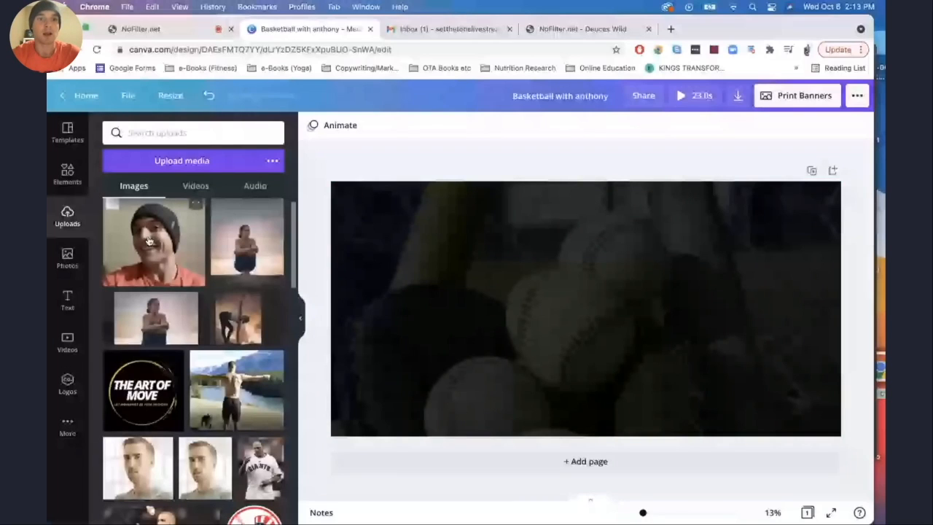
pyautogui.scroll(-4, 236, 310)
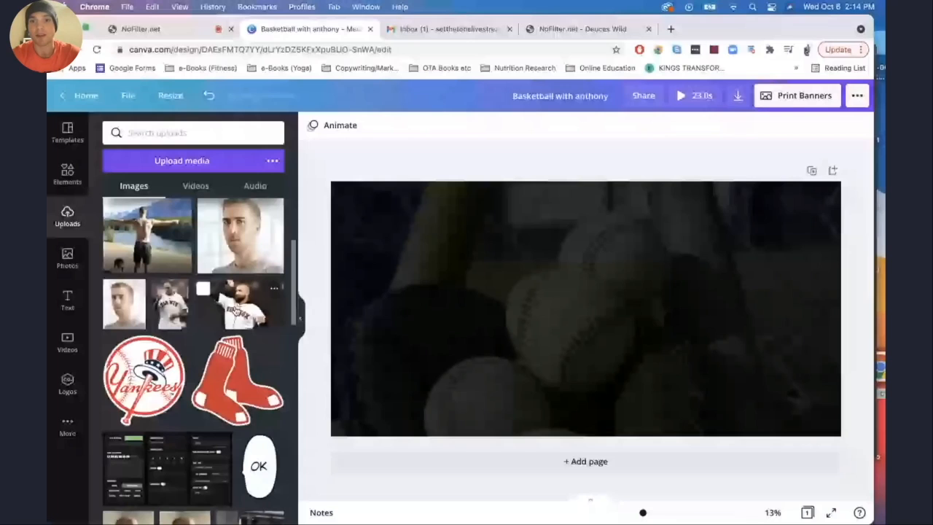
pyautogui.click(169, 304)
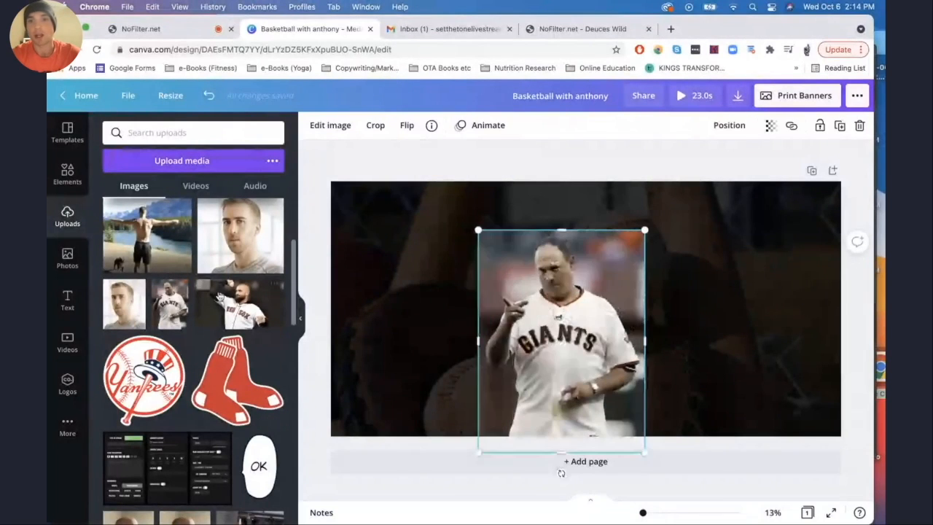
pyautogui.click(218, 297)
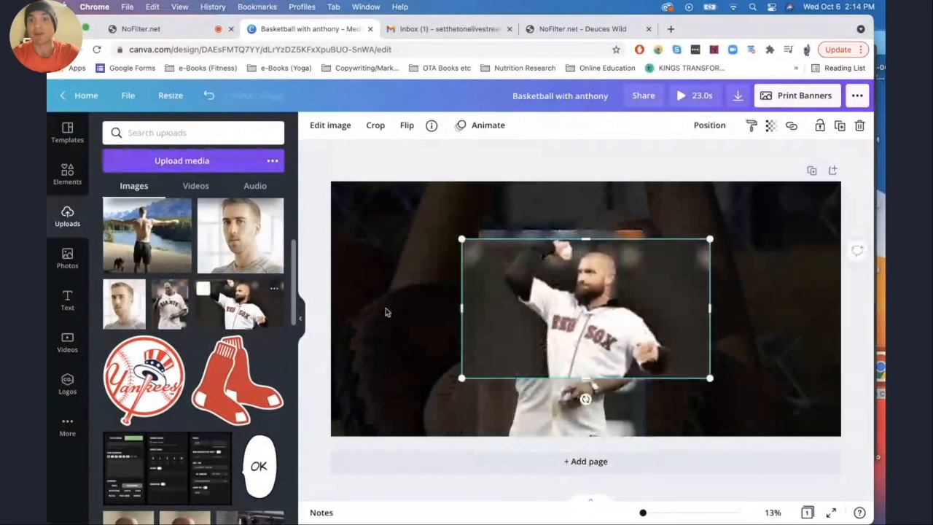
# Step: Enlarge the Red Sox photo and arrange both player photos along the banner's bottom edge, with the Giants photo at its left end
pyautogui.moveTo(708, 241); pyautogui.dragTo(780, 255)
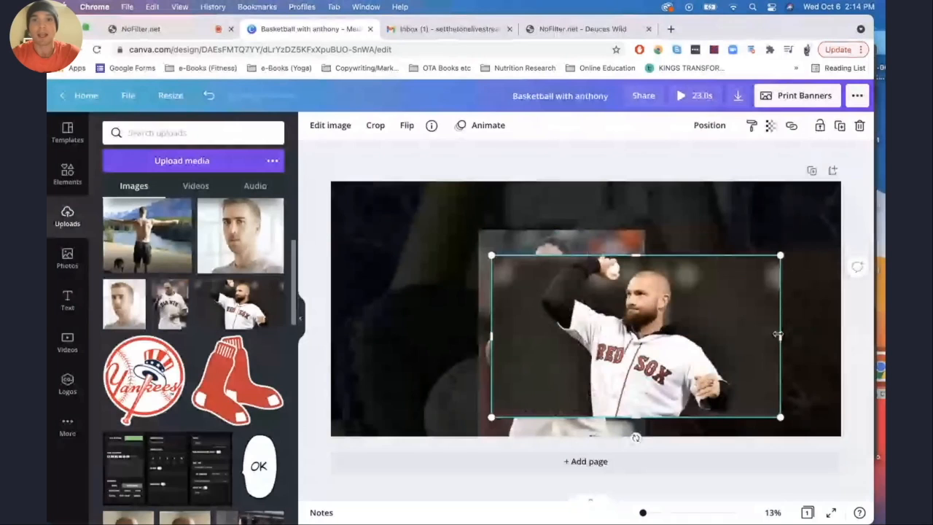
pyautogui.moveTo(533, 306); pyautogui.dragTo(349, 291)
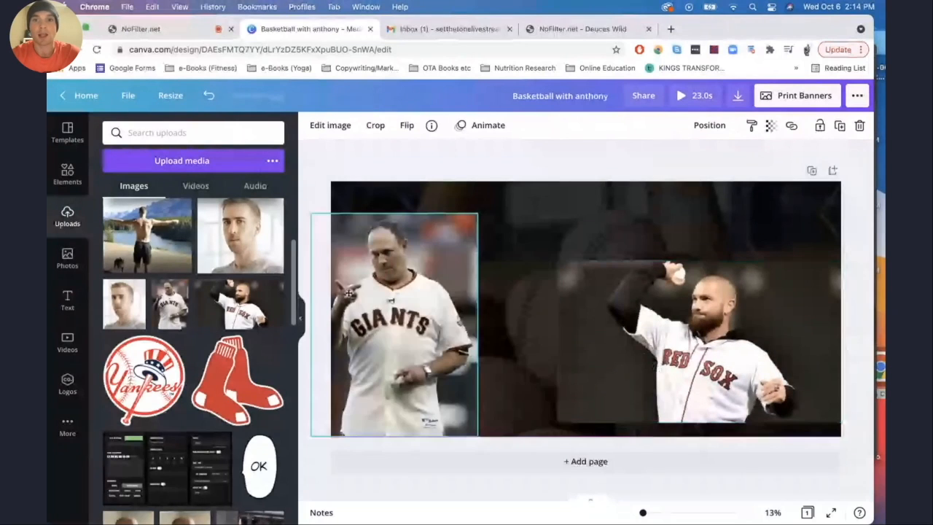
pyautogui.moveTo(657, 334); pyautogui.dragTo(526, 346)
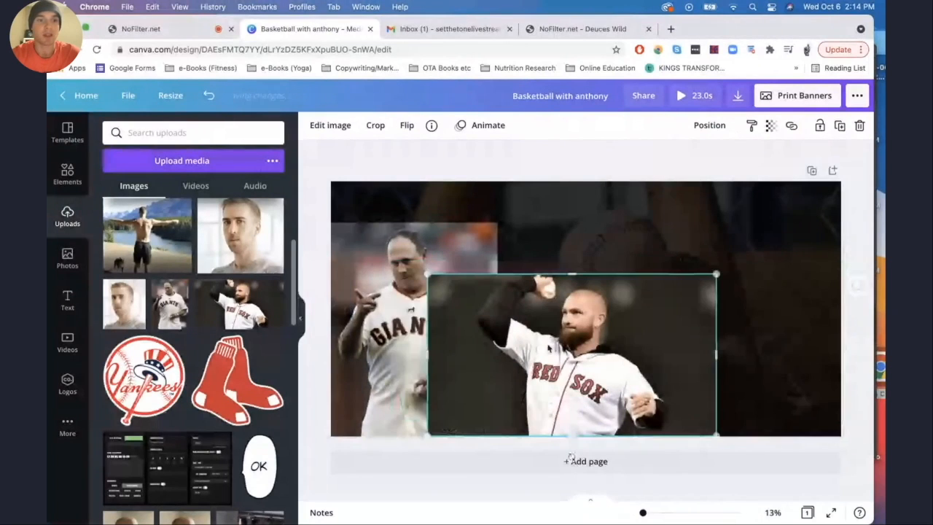
# Step: Find the uploaded mirror selfie of the man with glasses and place it overlapping the right part of the Red Sox photo
pyautogui.scroll(-2, 233, 356)
pyautogui.scroll(-10, 233, 356)
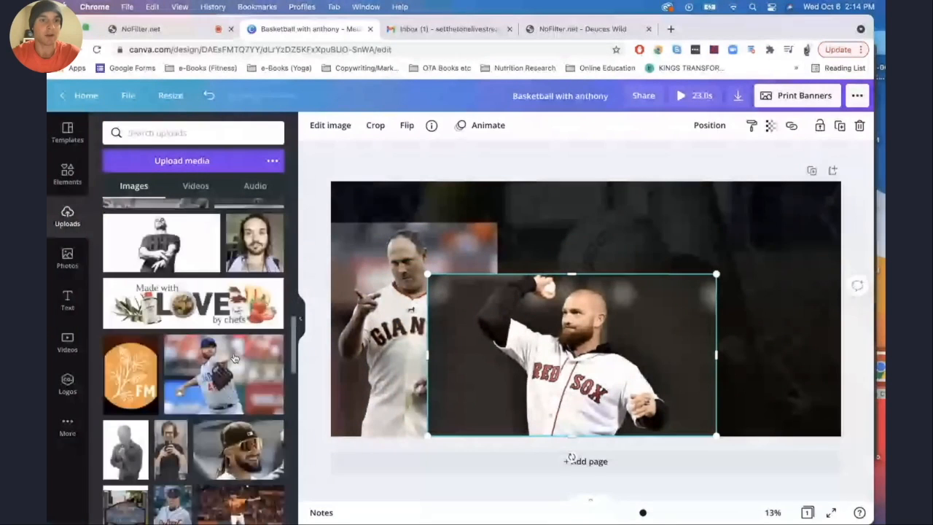
pyautogui.scroll(-4, 233, 357)
pyautogui.scroll(2, 175, 280)
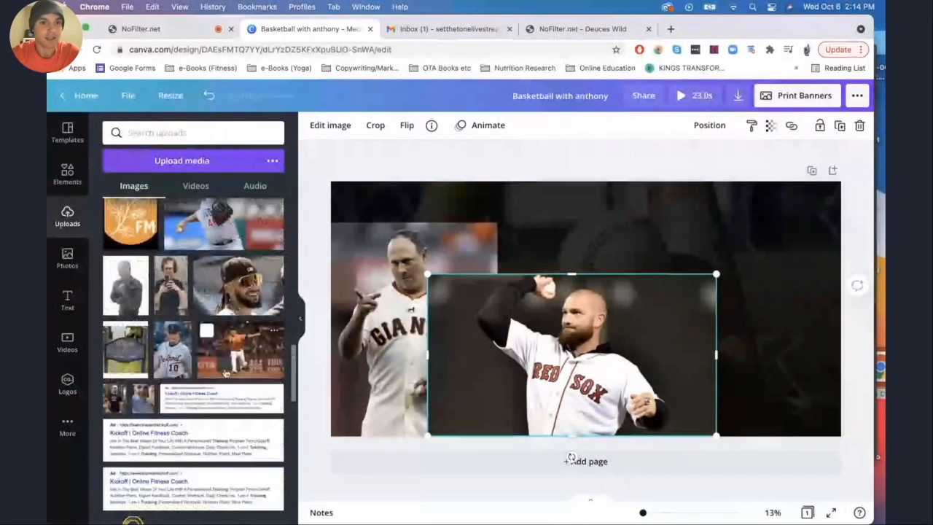
pyautogui.scroll(-1, 173, 277)
pyautogui.moveTo(171, 272); pyautogui.dragTo(676, 330)
# Step: Find the uploaded photo of the running player in a blue cap and orange socks, and place it enlarged between the Giants player and the selfie
pyautogui.scroll(-5, 212, 372)
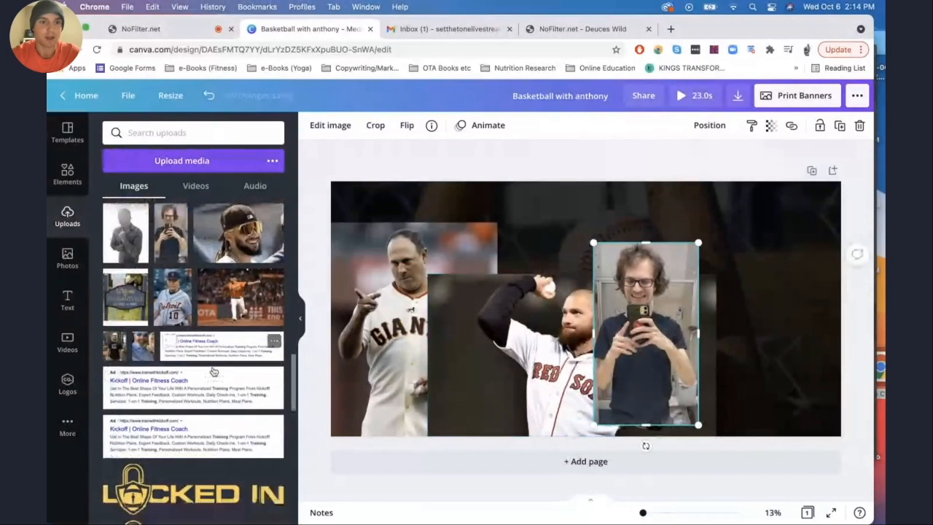
pyautogui.scroll(-4, 213, 371)
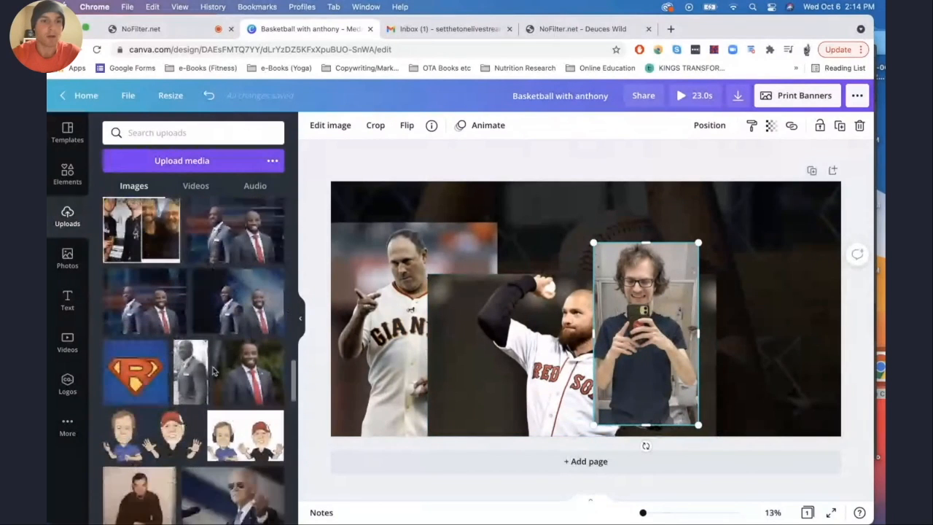
pyautogui.scroll(-10, 213, 372)
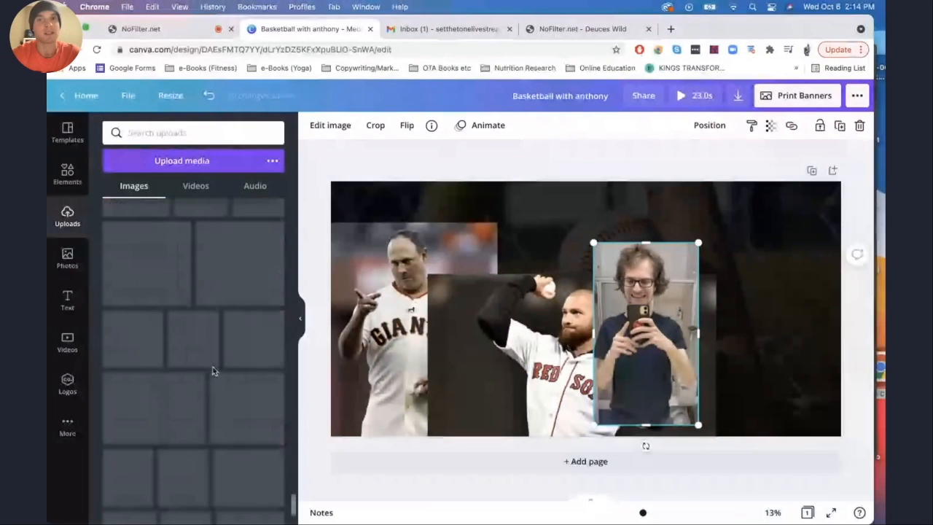
pyautogui.scroll(-3, 213, 371)
pyautogui.scroll(-5, 213, 371)
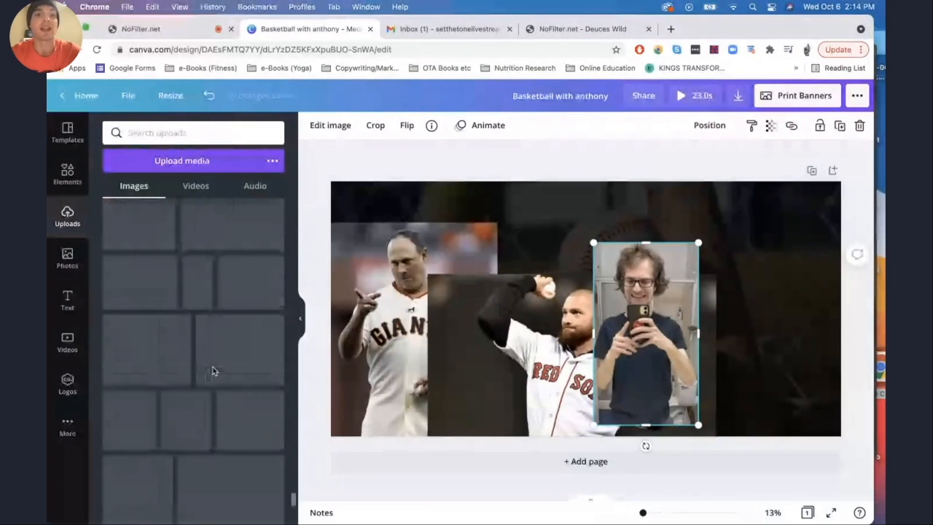
pyautogui.scroll(-10, 213, 370)
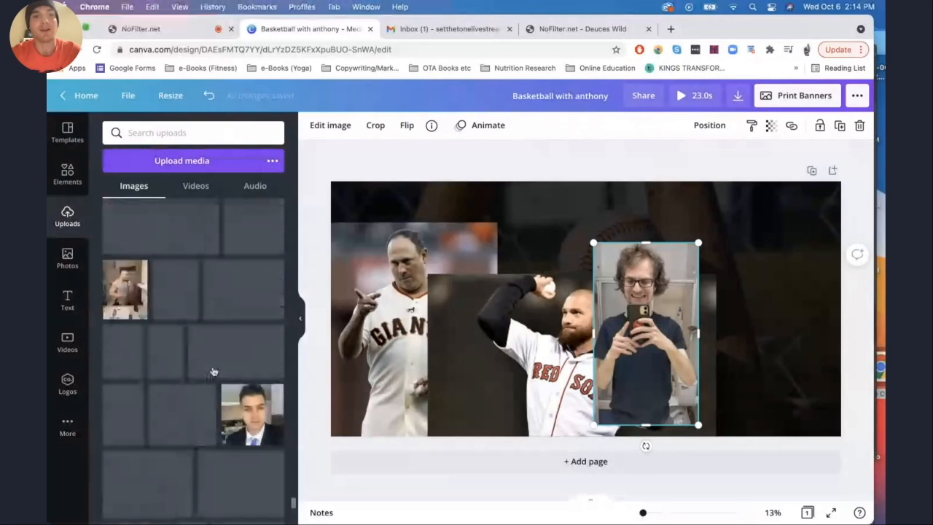
pyautogui.scroll(-10, 213, 372)
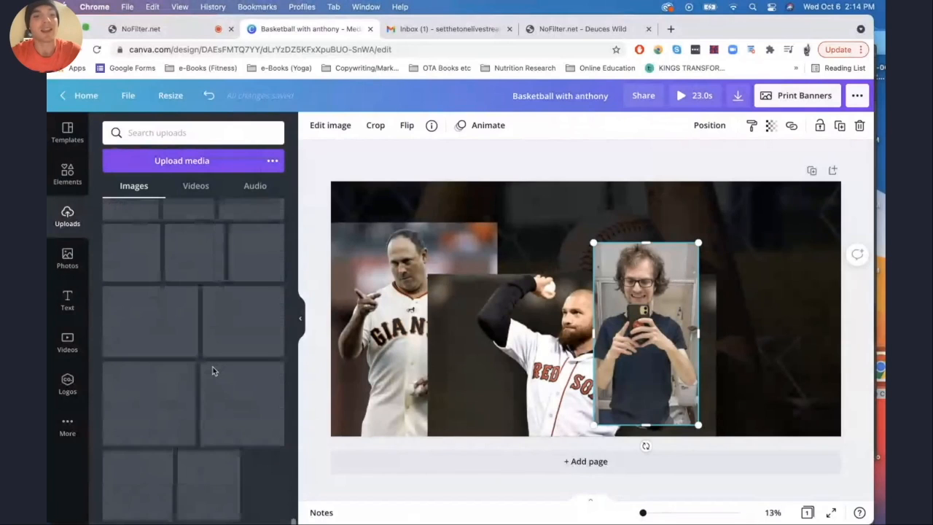
pyautogui.scroll(-3, 213, 371)
pyautogui.scroll(-3, 213, 371)
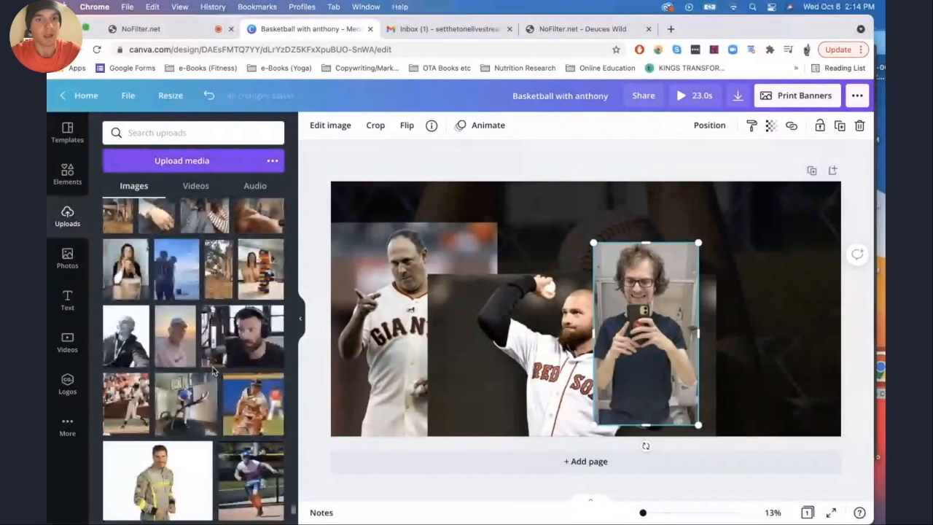
pyautogui.scroll(-1, 213, 371)
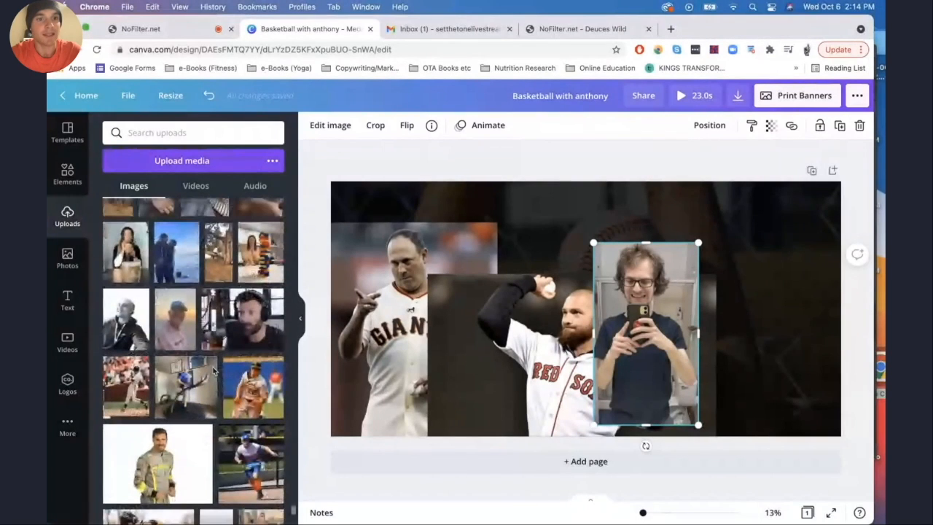
pyautogui.scroll(-3, 213, 372)
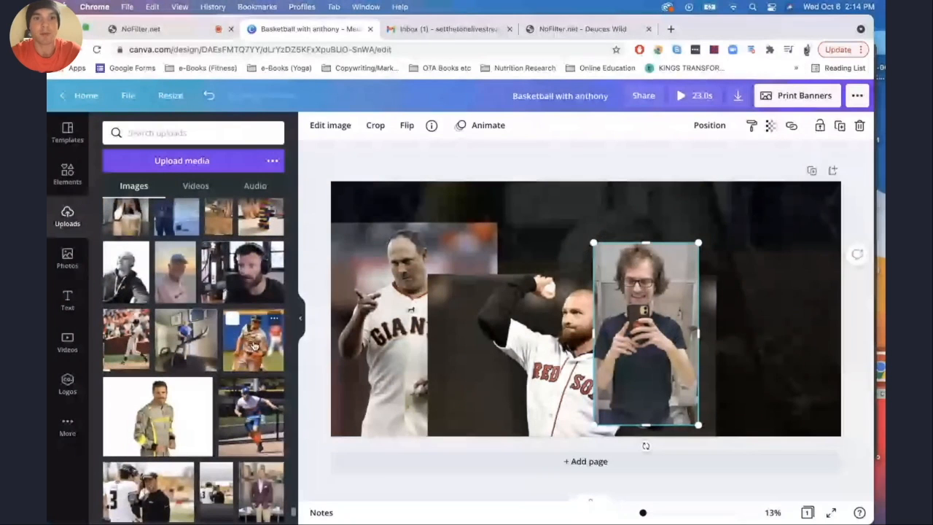
pyautogui.press('Escape')
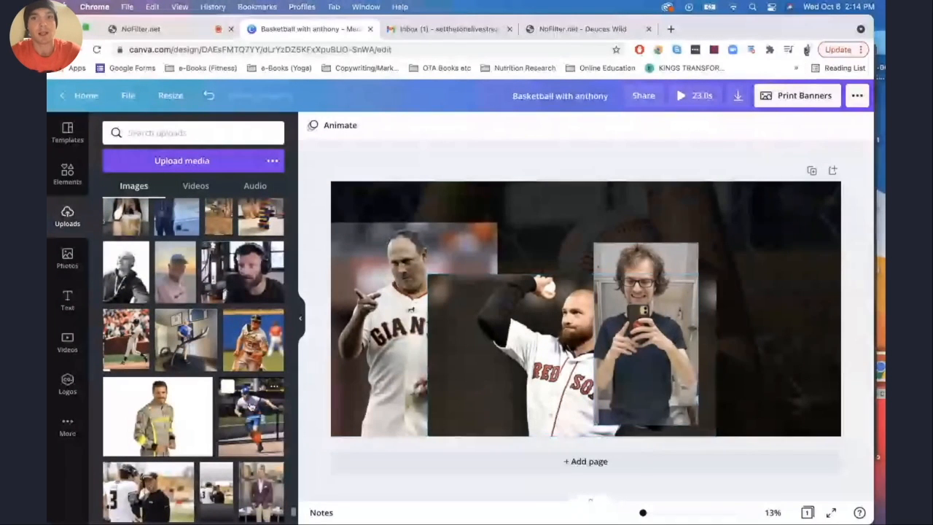
pyautogui.click(248, 422)
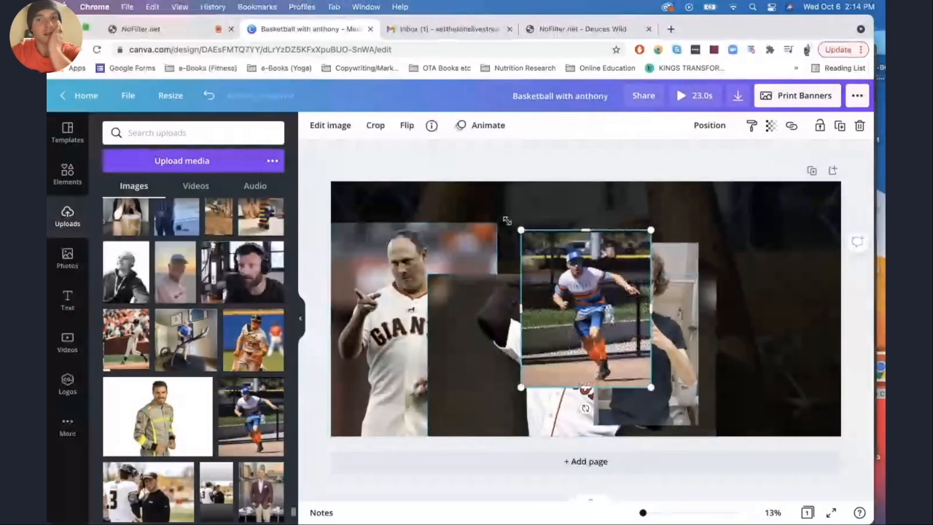
pyautogui.moveTo(506, 220); pyautogui.dragTo(446, 146)
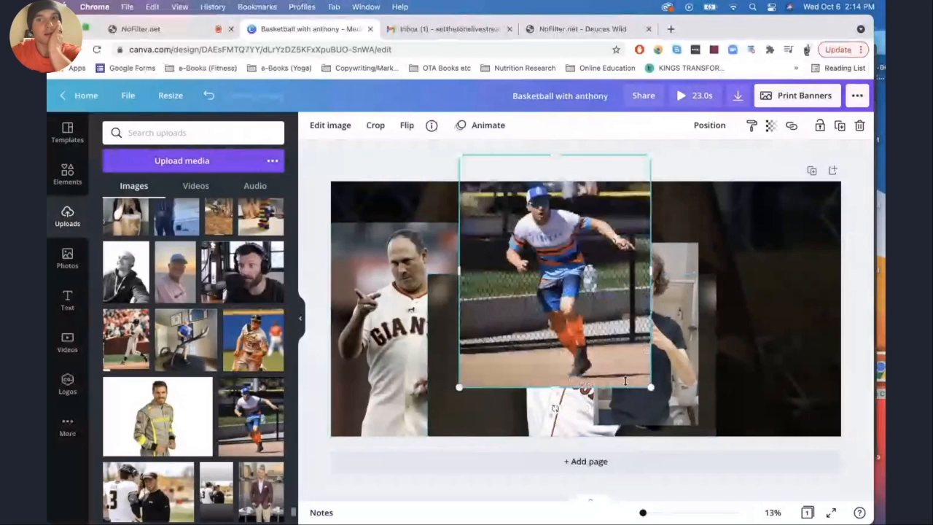
pyautogui.moveTo(650, 387); pyautogui.dragTo(685, 427)
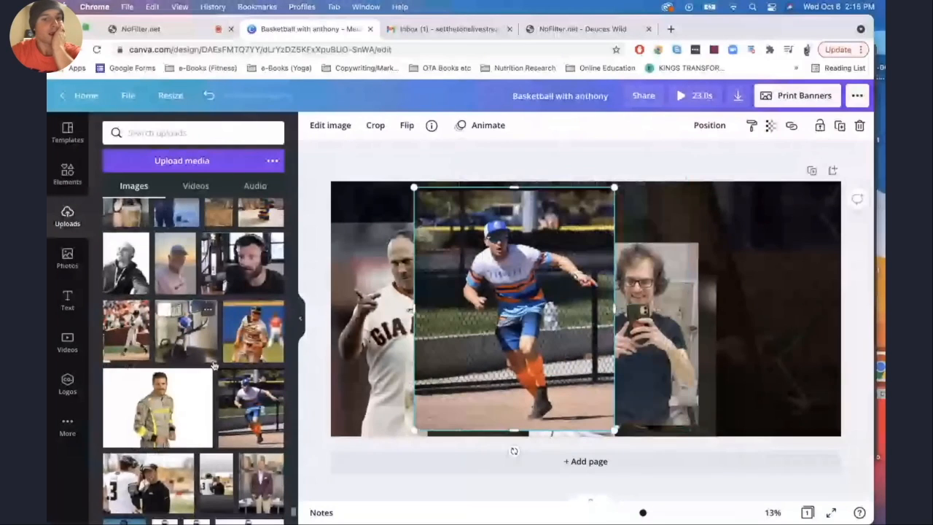
# Step: Find the uploaded photo of the Reds player number 21 and place it enlarged over the mirror selfie, overlapping the running player's photo
pyautogui.scroll(-5, 214, 366)
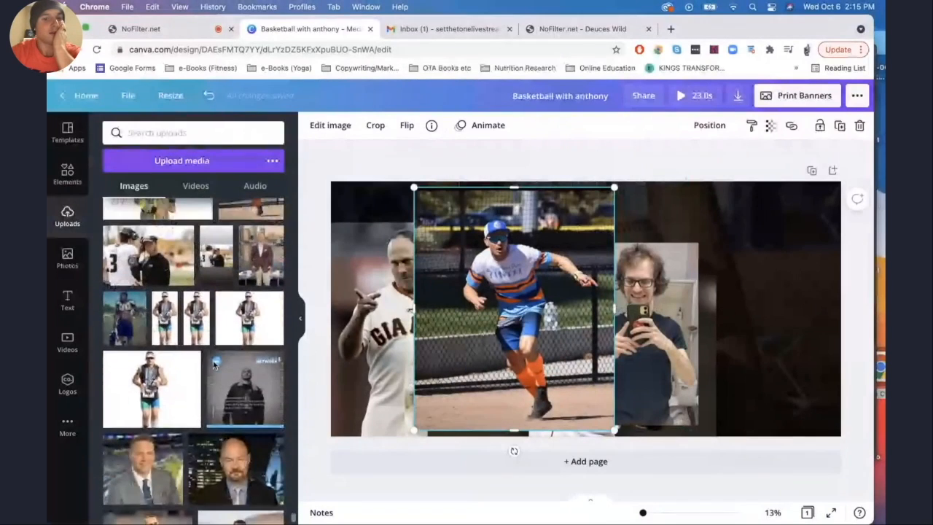
pyautogui.scroll(-1, 214, 365)
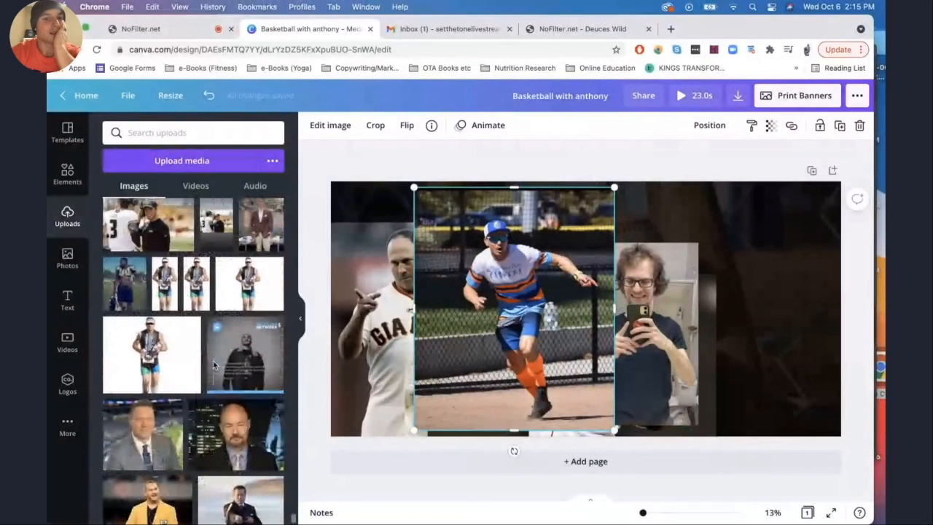
pyautogui.scroll(-5, 214, 366)
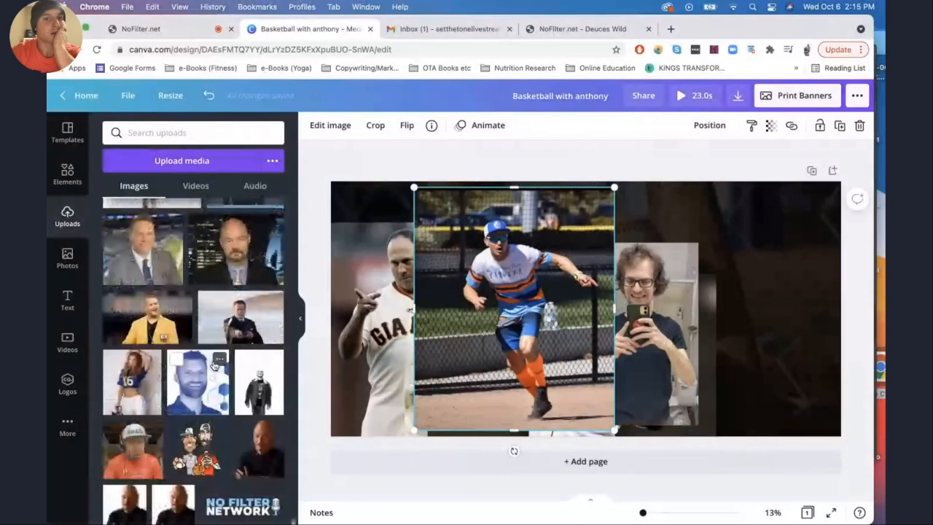
pyautogui.scroll(-5, 215, 365)
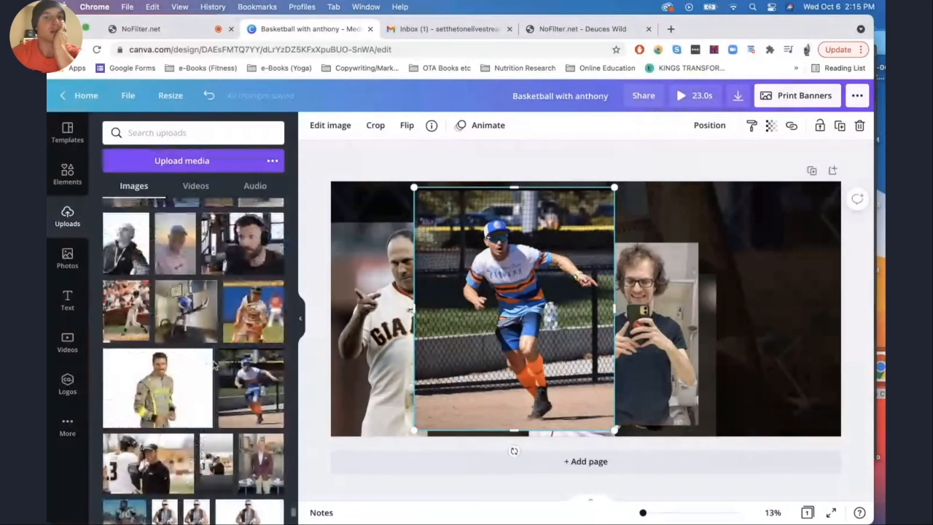
pyautogui.scroll(5, 215, 365)
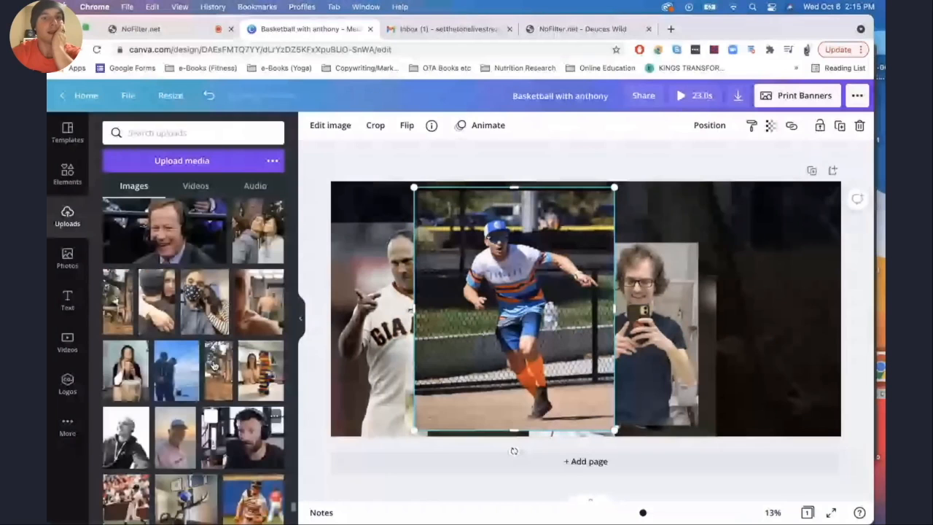
pyautogui.scroll(5, 214, 366)
pyautogui.click(144, 315)
pyautogui.moveTo(657, 231); pyautogui.dragTo(742, 162)
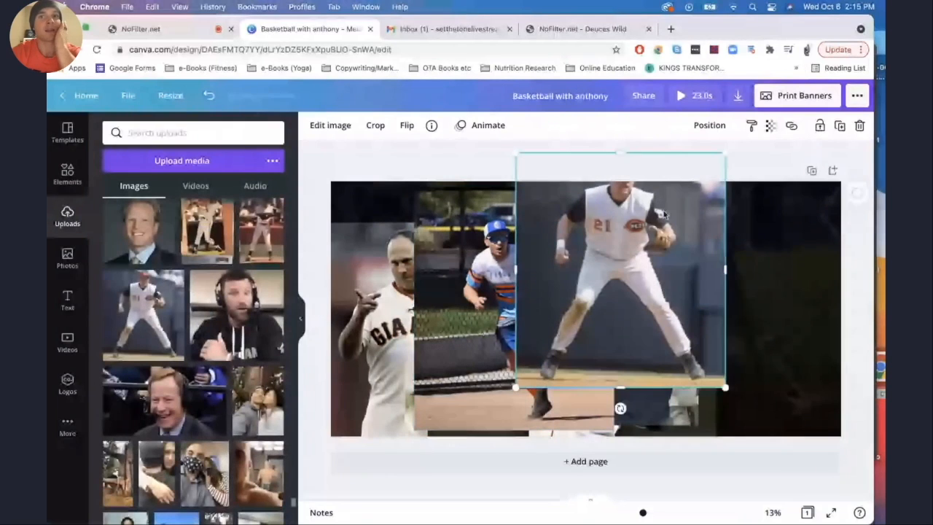
pyautogui.moveTo(666, 244); pyautogui.dragTo(664, 288)
# Step: Search Google Images for "kevin youkilis" in a new browser tab and copy the Wikipedia photo of him batting in a Boston jersey
pyautogui.press('super+t')
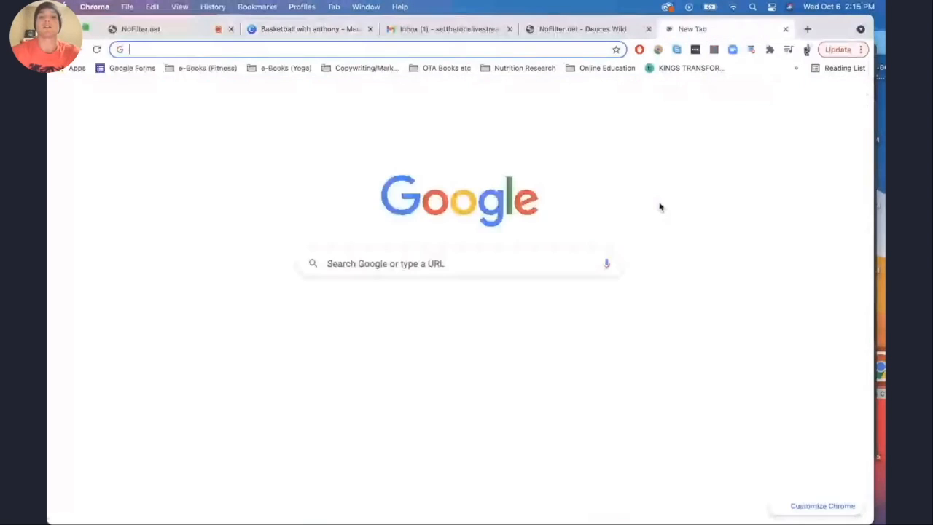
pyautogui.write('kevin youkilis')
pyautogui.press('Return')
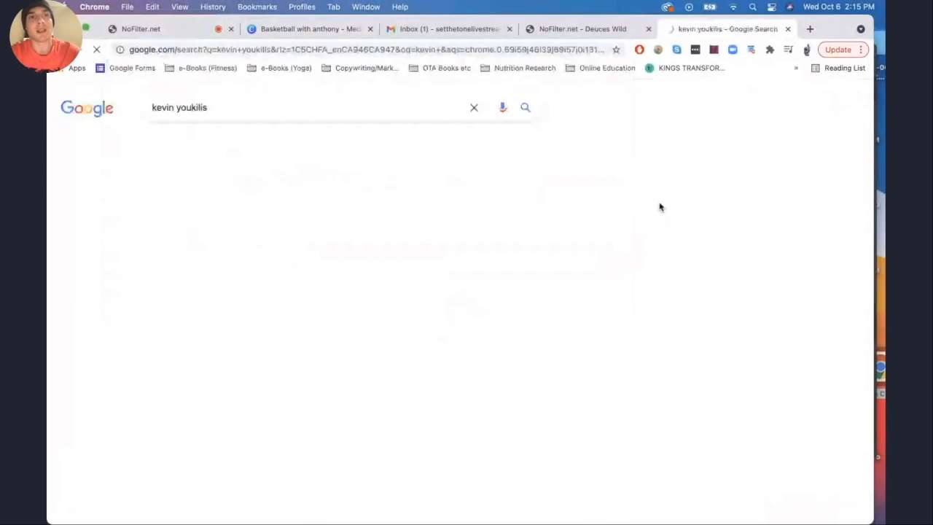
pyautogui.click(211, 143)
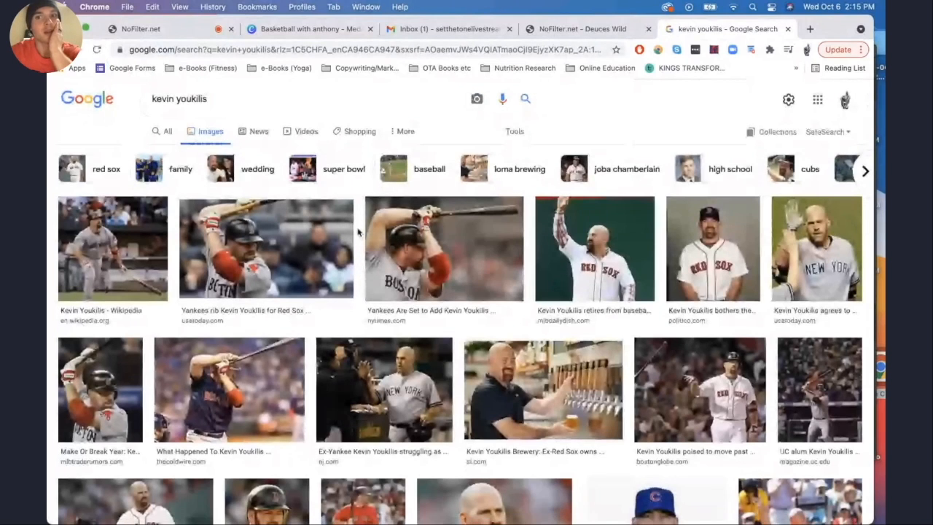
pyautogui.scroll(-1, 357, 232)
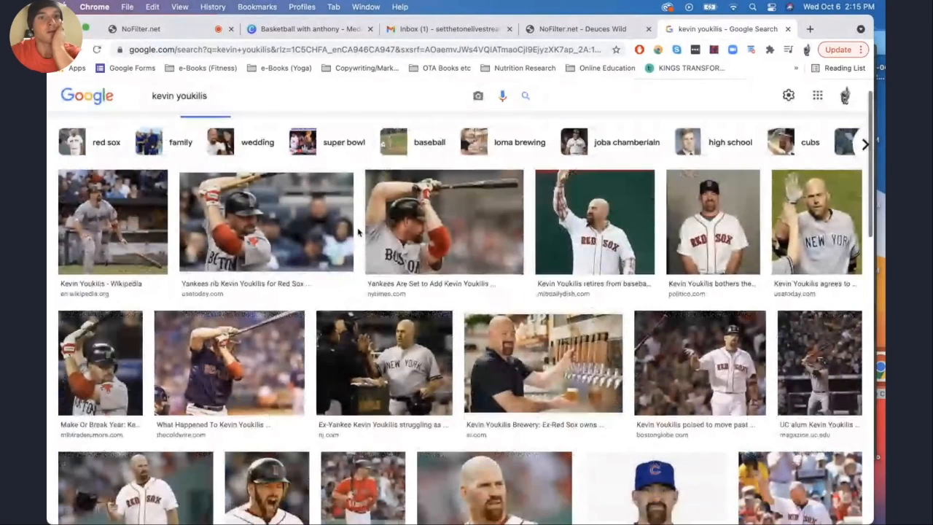
pyautogui.click(106, 213)
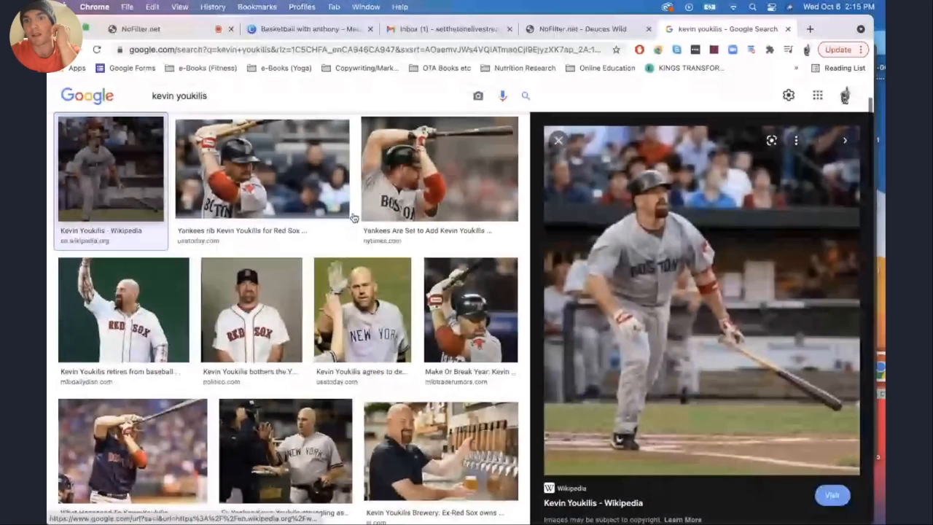
pyautogui.rightClick(677, 252)
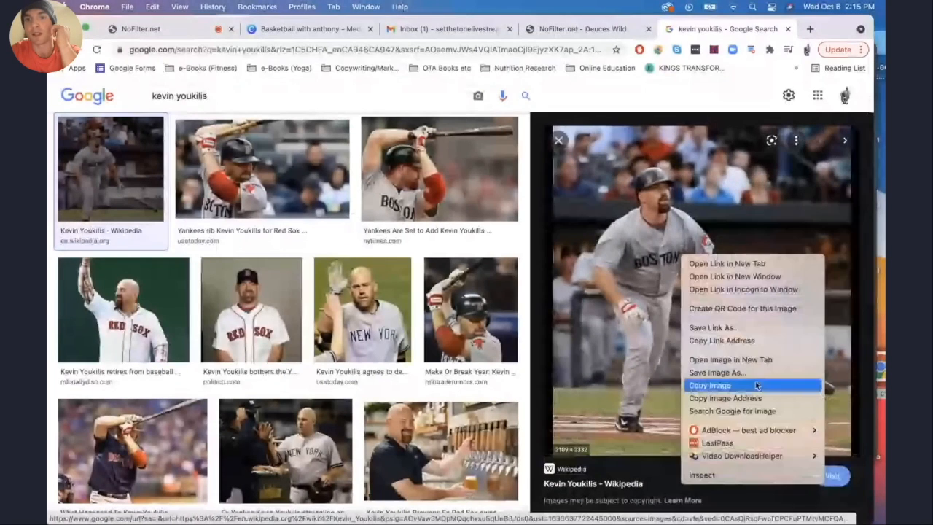
pyautogui.click(711, 385)
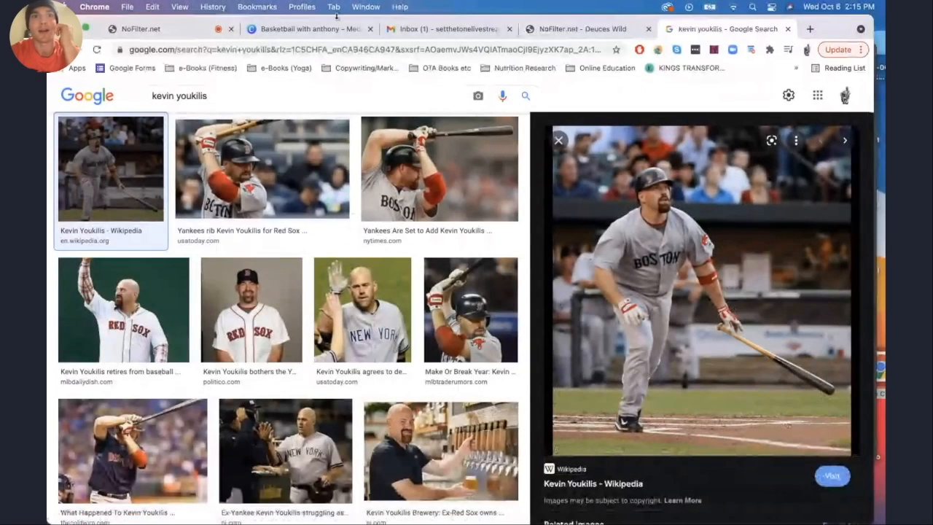
# Step: Switch back to the Canva banner, paste the copied Boston batter photo, and enlarge it to fill the banner's right end
pyautogui.click(306, 29)
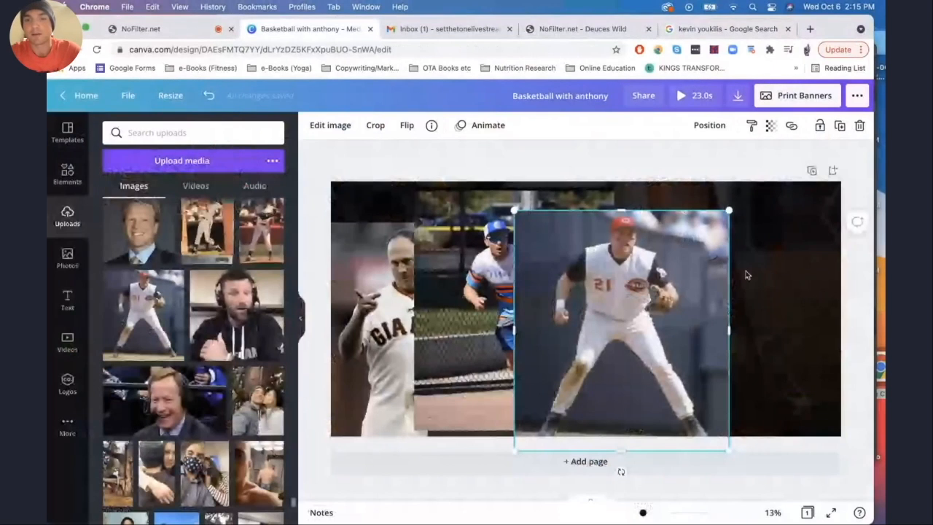
pyautogui.press('super+v')
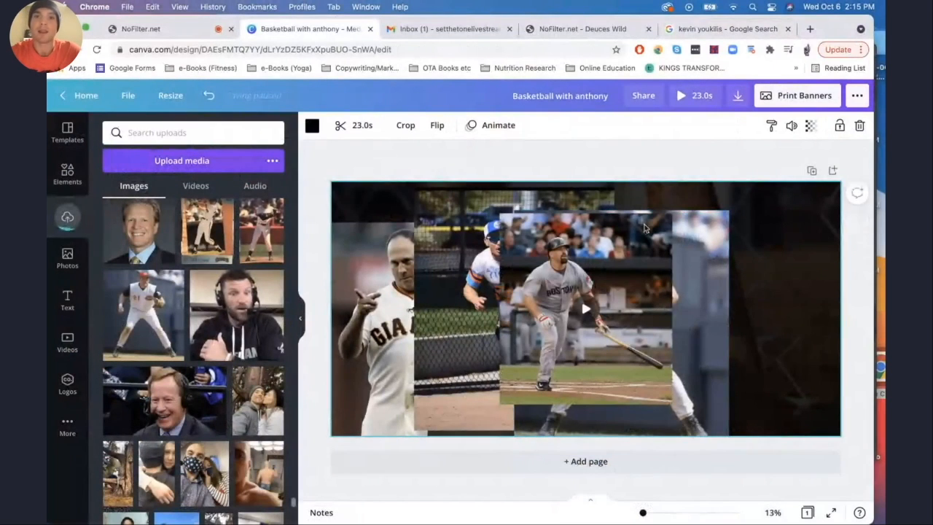
pyautogui.moveTo(576, 267); pyautogui.dragTo(727, 266)
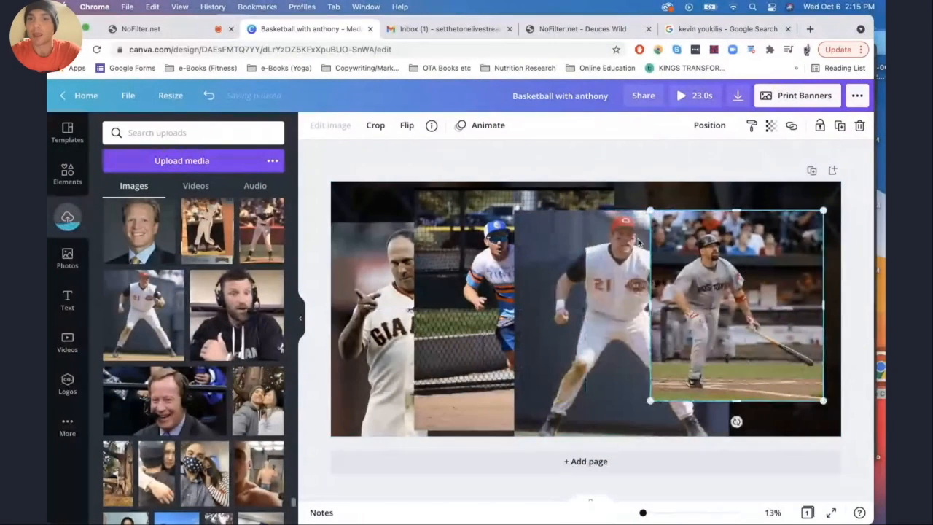
pyautogui.moveTo(649, 211); pyautogui.dragTo(559, 140)
pyautogui.moveTo(667, 243); pyautogui.dragTo(709, 290)
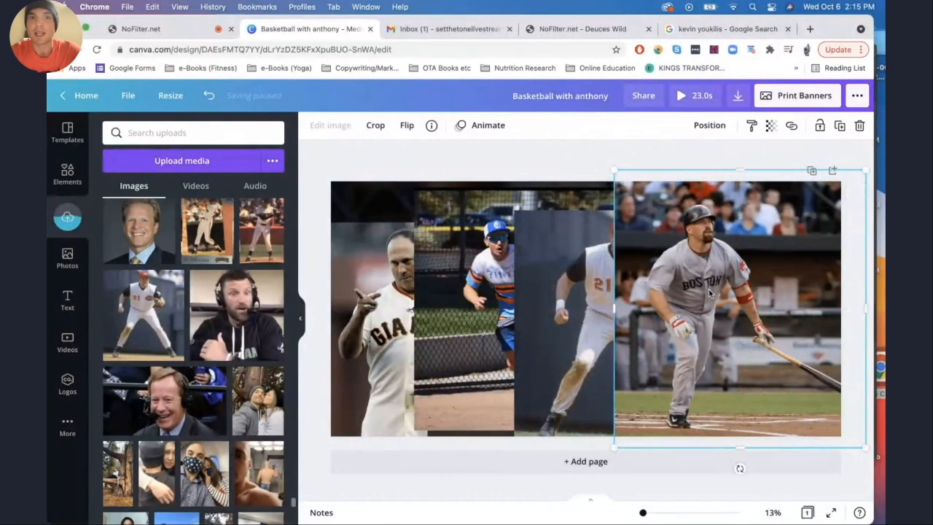
# Step: Apply the Background Remover to the photo of the running player in the blue cap
pyautogui.click(368, 225)
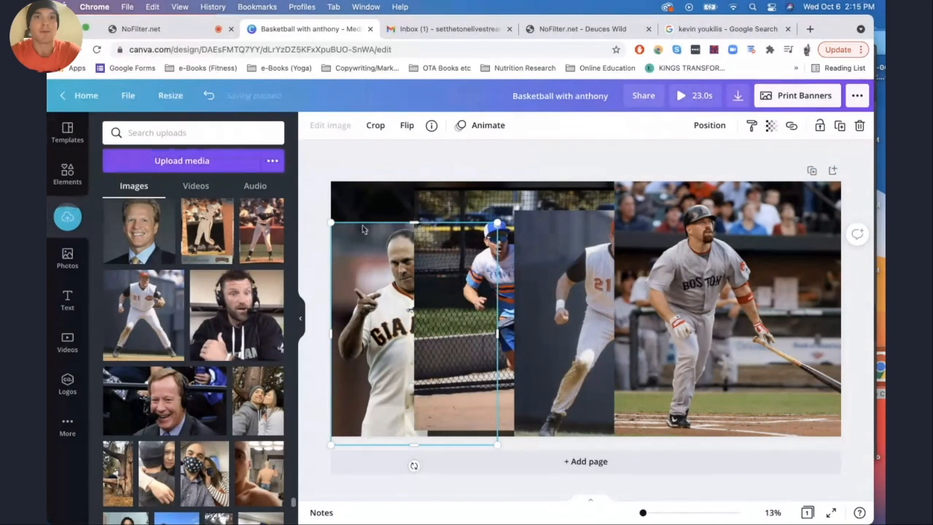
pyautogui.click(441, 209)
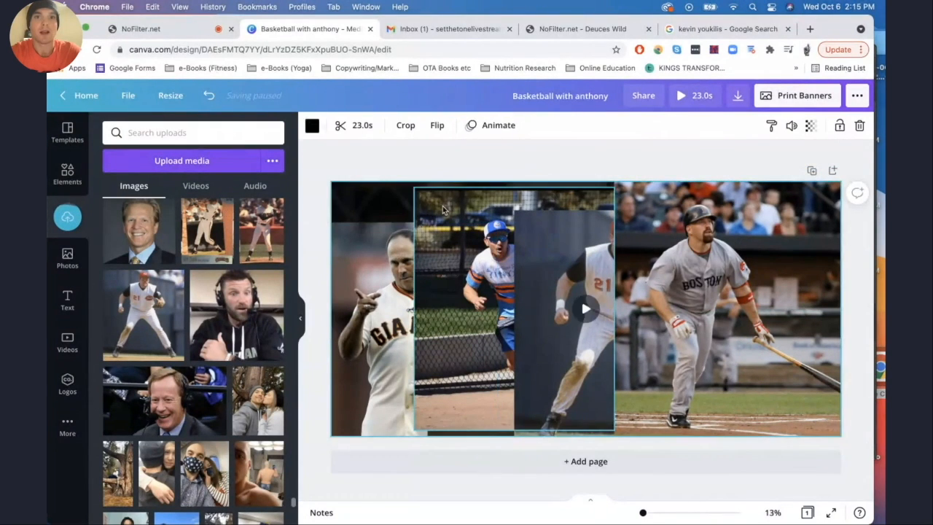
pyautogui.click(427, 207)
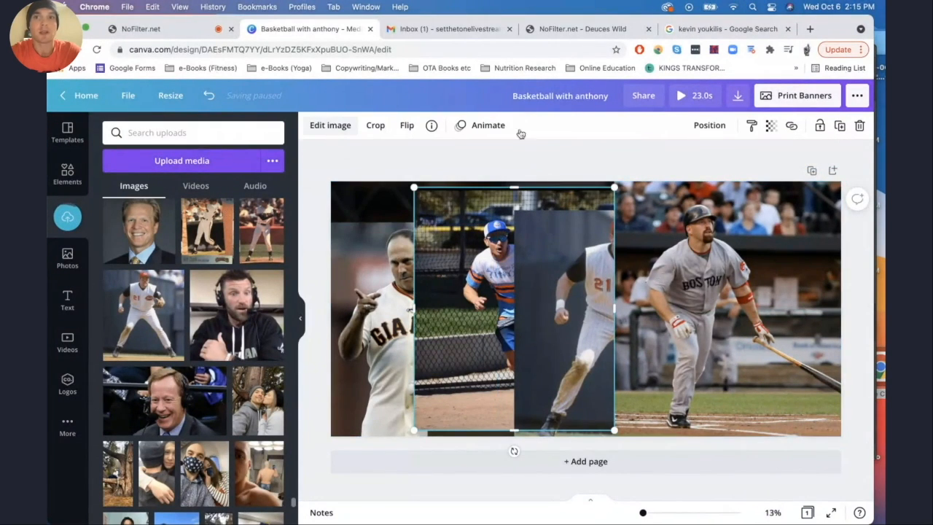
pyautogui.click(329, 126)
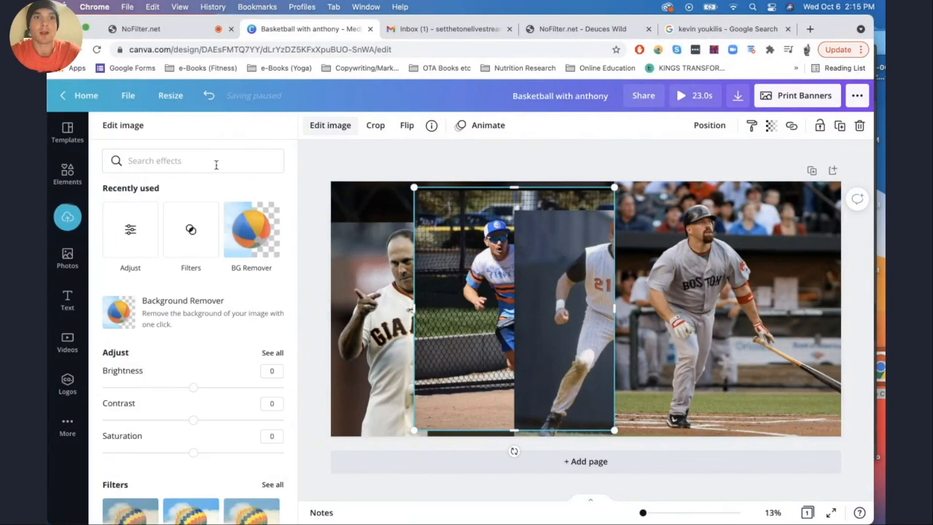
pyautogui.click(183, 306)
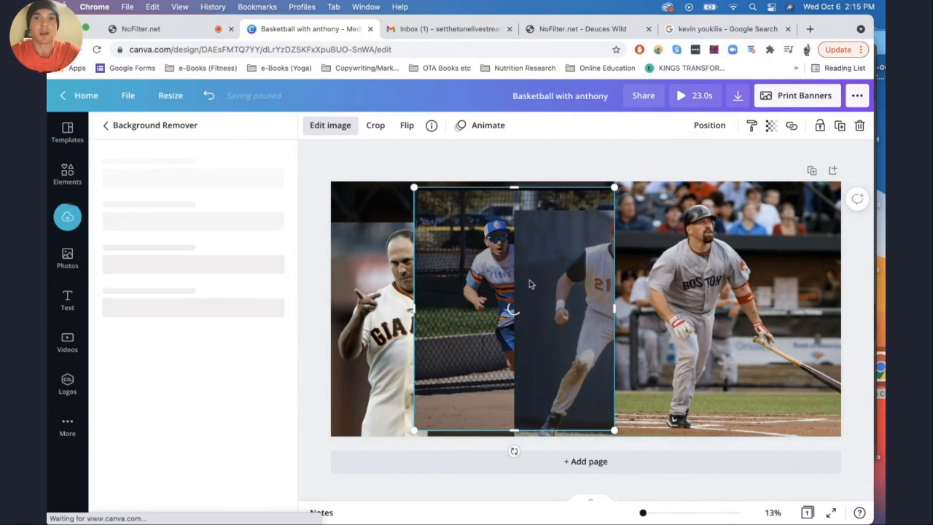
# Step: Apply the Background Remover to the Reds number 21 player's photo and move it over the Boston batter at the banner's right end
pyautogui.moveTo(579, 278); pyautogui.dragTo(394, 284)
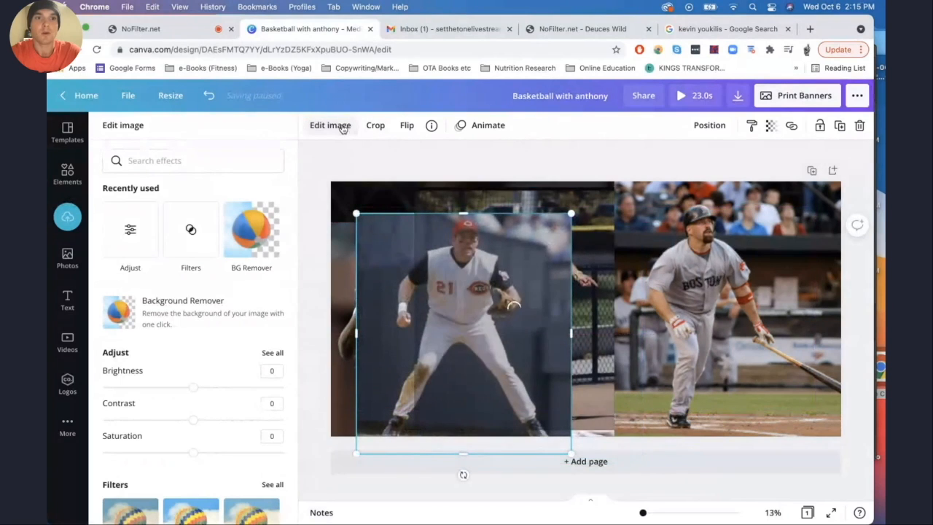
pyautogui.click(211, 318)
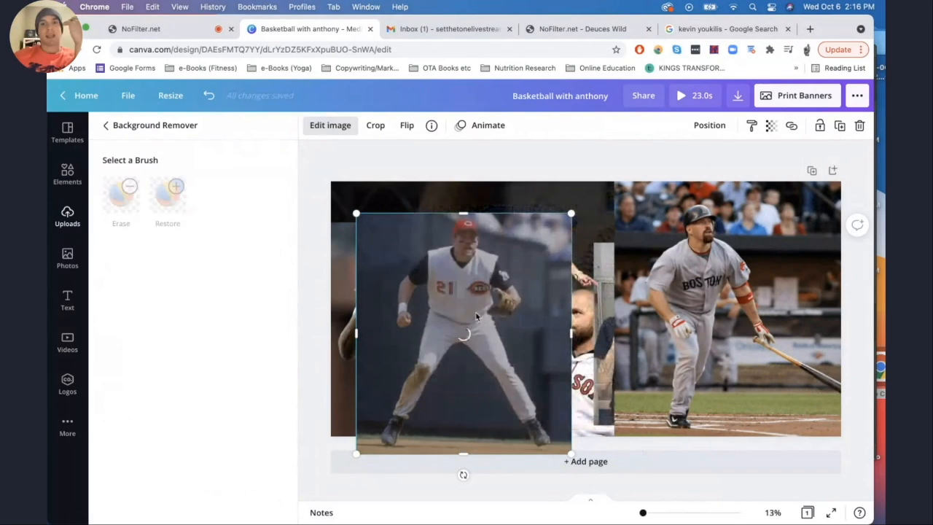
pyautogui.moveTo(476, 315); pyautogui.dragTo(694, 268)
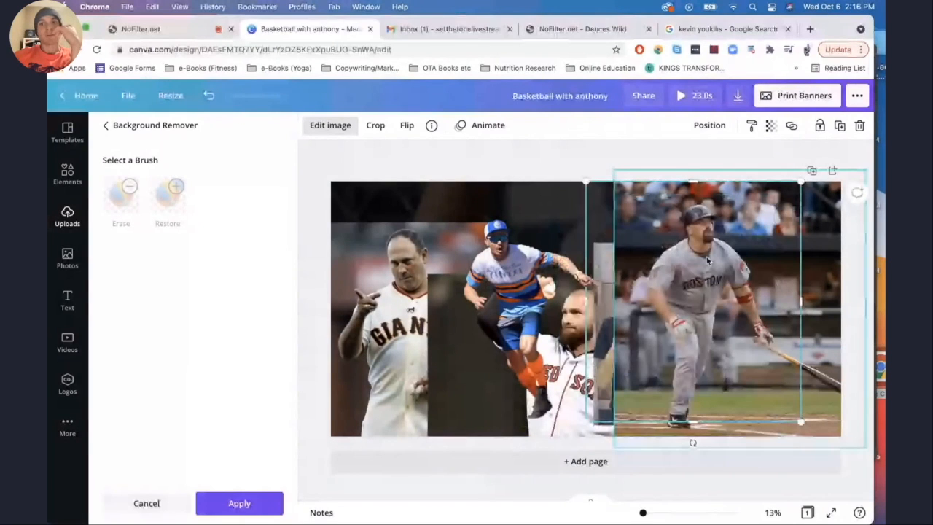
# Step: Apply the Background Remover to the Boston batter's photo and move the cutout between the Giants player and the running player
pyautogui.moveTo(707, 260); pyautogui.dragTo(598, 245)
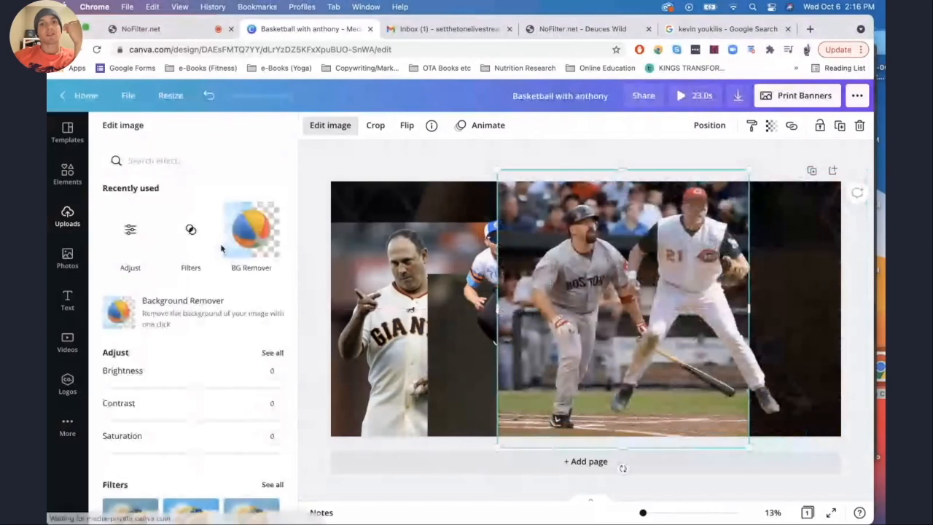
pyautogui.click(193, 312)
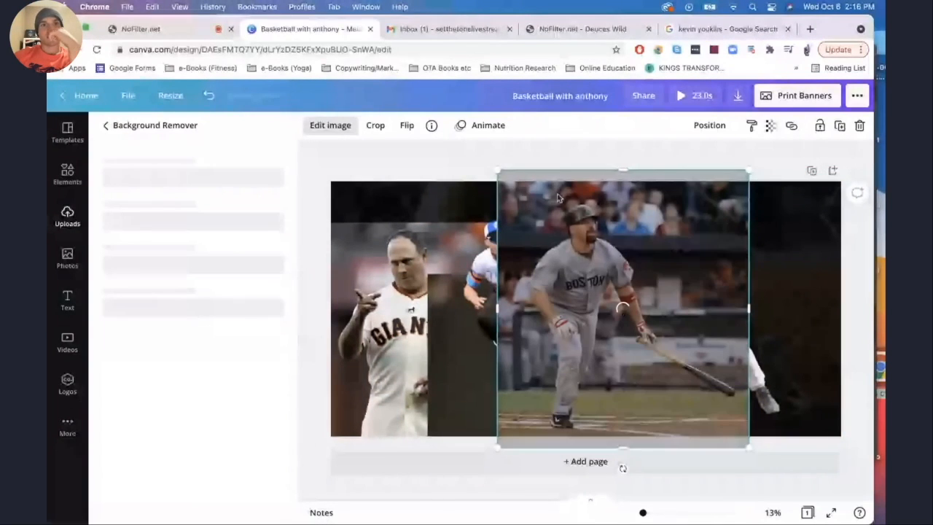
pyautogui.moveTo(523, 196); pyautogui.dragTo(439, 187)
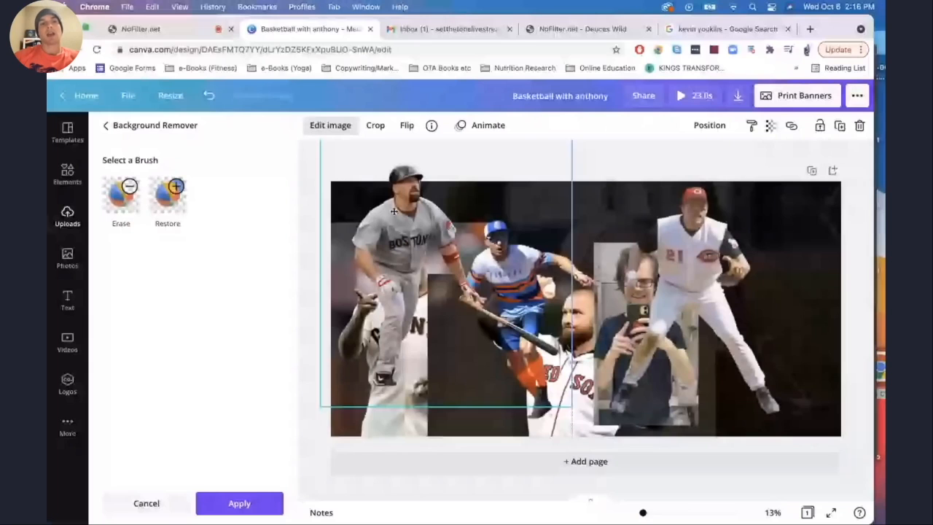
pyautogui.moveTo(394, 210)
pyautogui.mouseDown()
pyautogui.moveTo(503, 192)
pyautogui.moveTo(548, 211)
pyautogui.mouseUp()
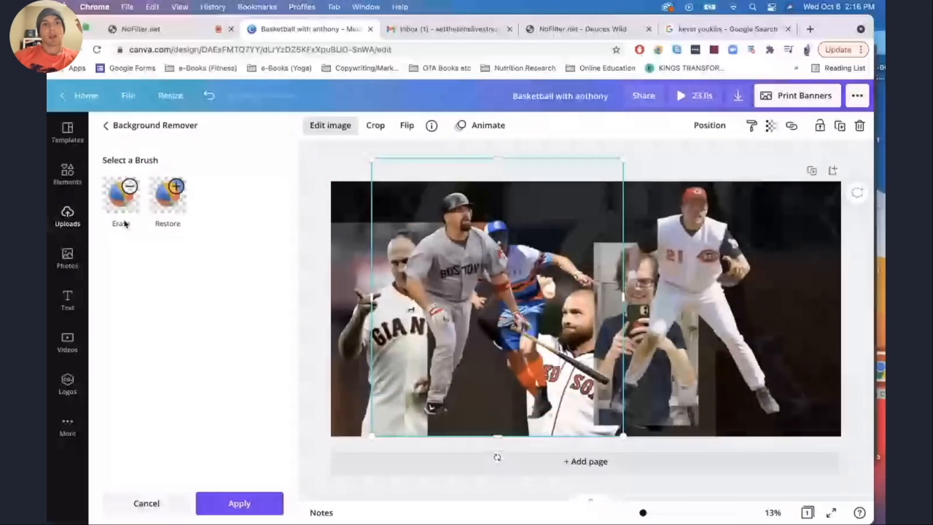
# Step: Erase the bat from the Boston batter's cutout using the background remover's Erase brush at size 41
pyautogui.click(121, 211)
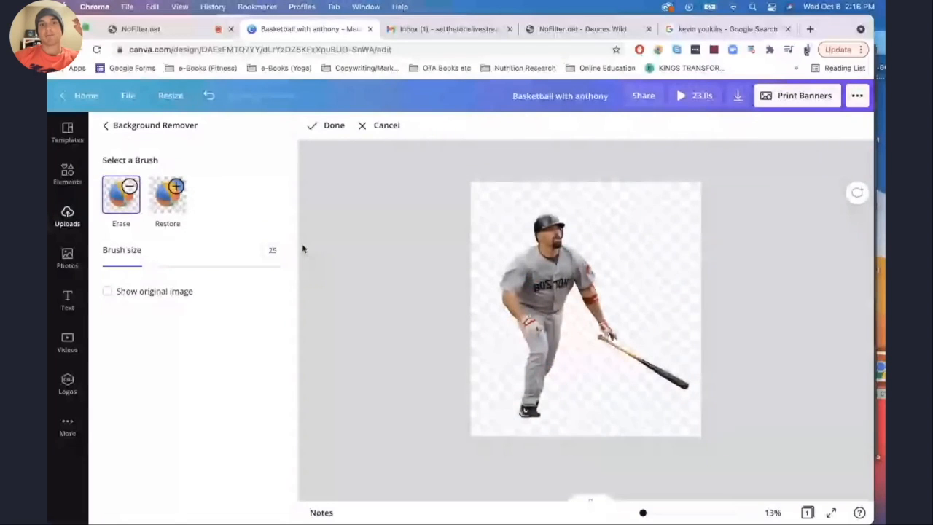
pyautogui.click(176, 266)
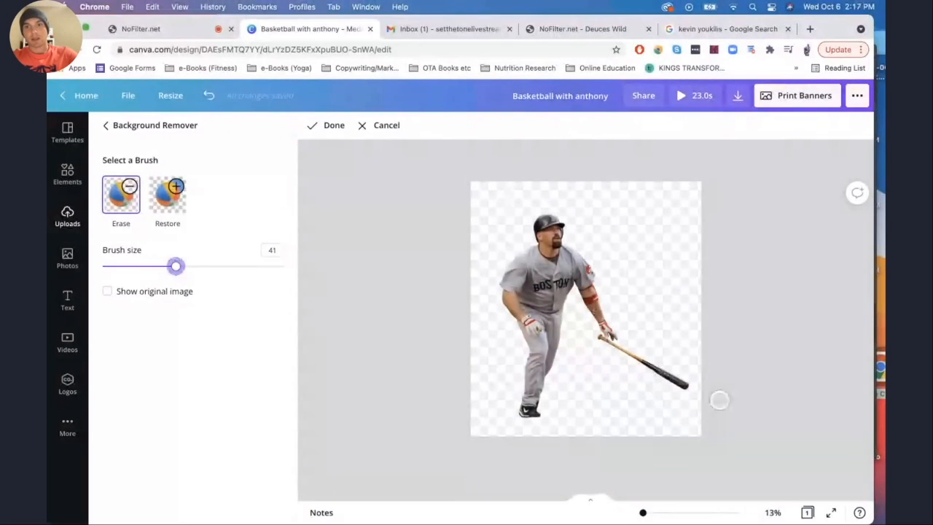
pyautogui.moveTo(694, 390); pyautogui.dragTo(623, 357)
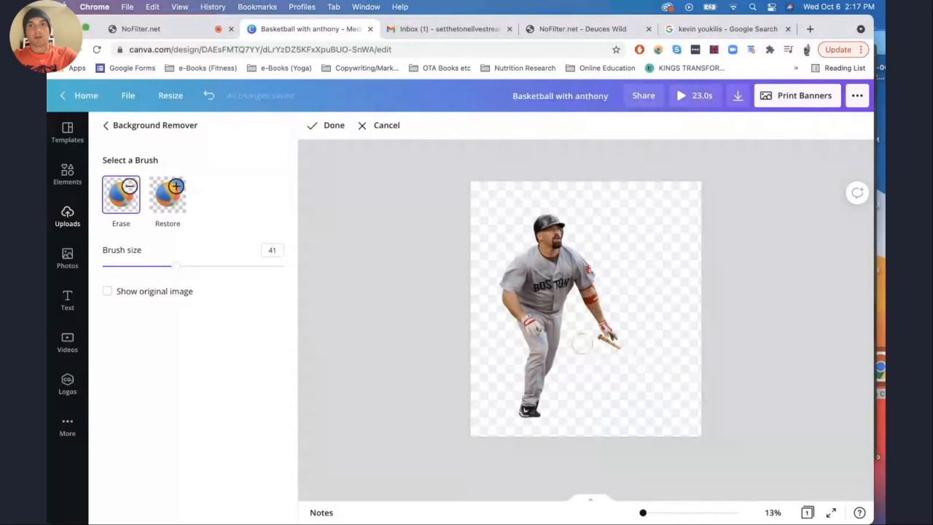
pyautogui.click(590, 339)
pyautogui.click(328, 126)
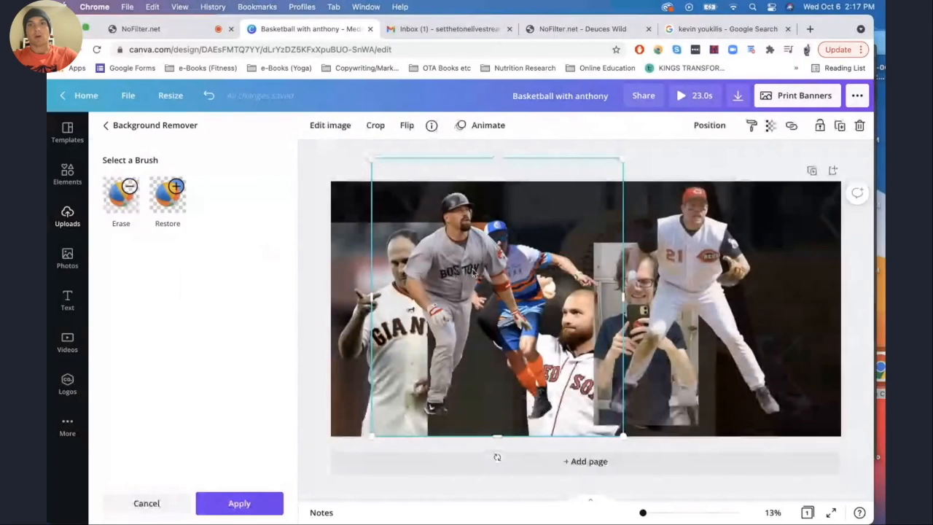
# Step: Move the Boston batter to the banner's far right end and shift the running player slightly left, toward the Giants player
pyautogui.moveTo(703, 268); pyautogui.dragTo(745, 276)
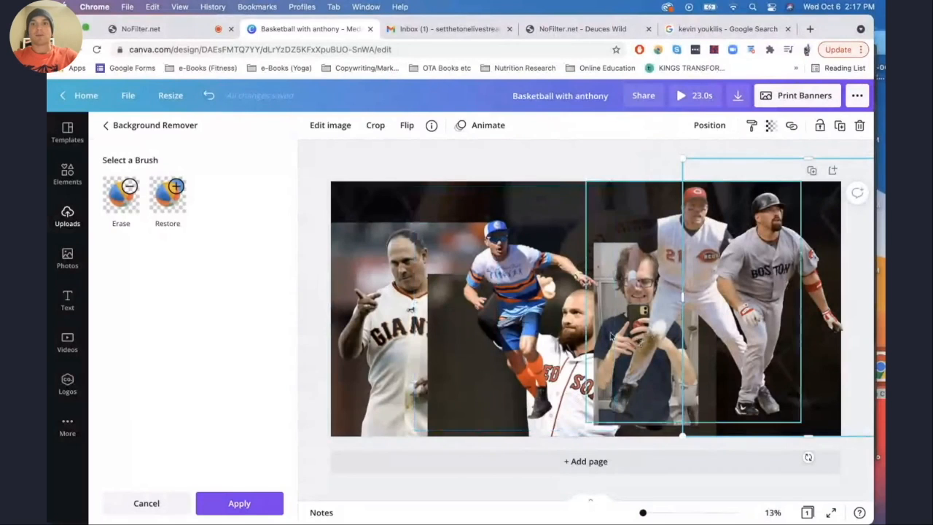
pyautogui.moveTo(570, 341); pyautogui.dragTo(540, 340)
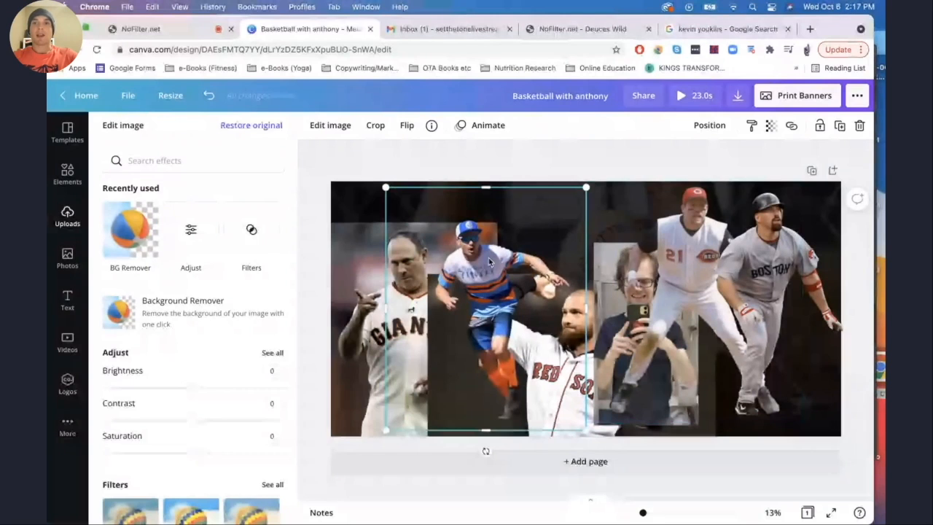
# Step: Send the running player's cutout backward behind the Giants and Red Sox photos, and the Reds player's cutout behind the mirror selfie
pyautogui.click(709, 125)
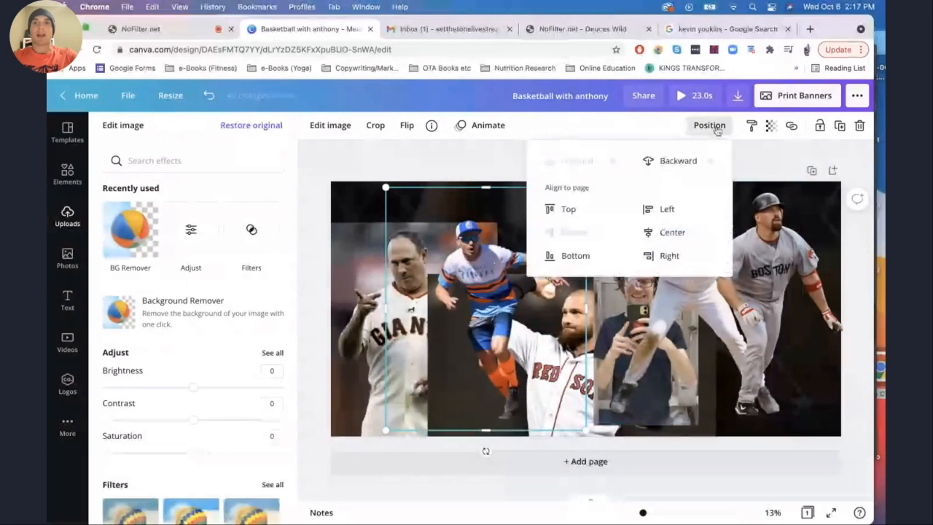
pyautogui.click(677, 162)
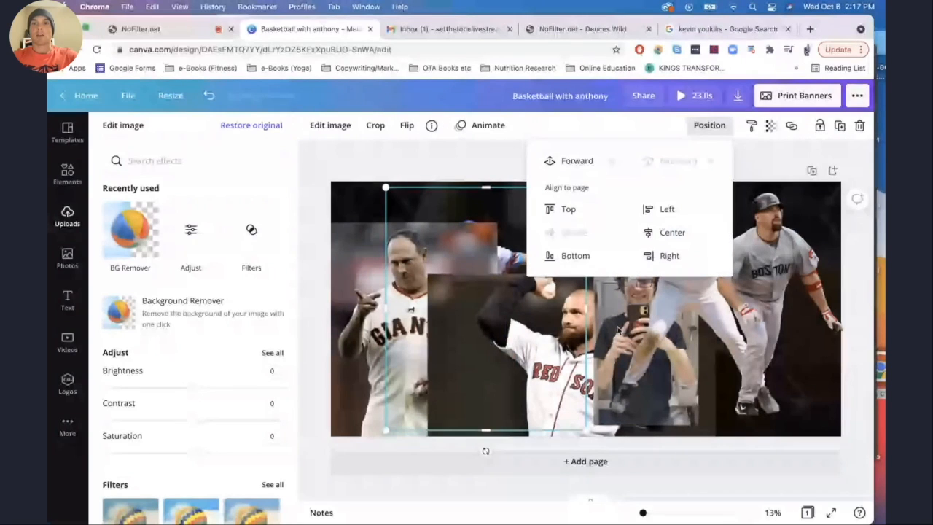
pyautogui.click(617, 329)
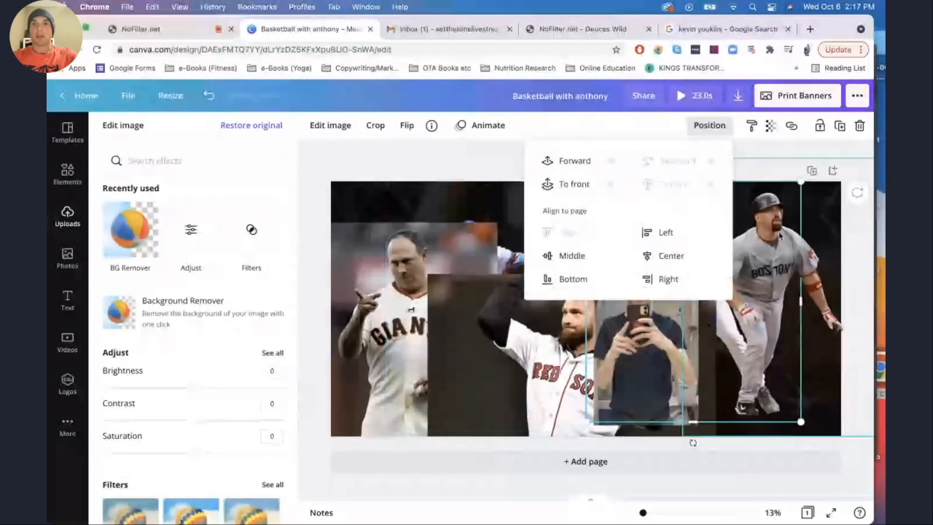
# Step: Send the Boston player image to the back and move the mirror-selfie photo left, over the Red Sox player
pyautogui.click(779, 235)
pyautogui.click(683, 186)
pyautogui.click(644, 338)
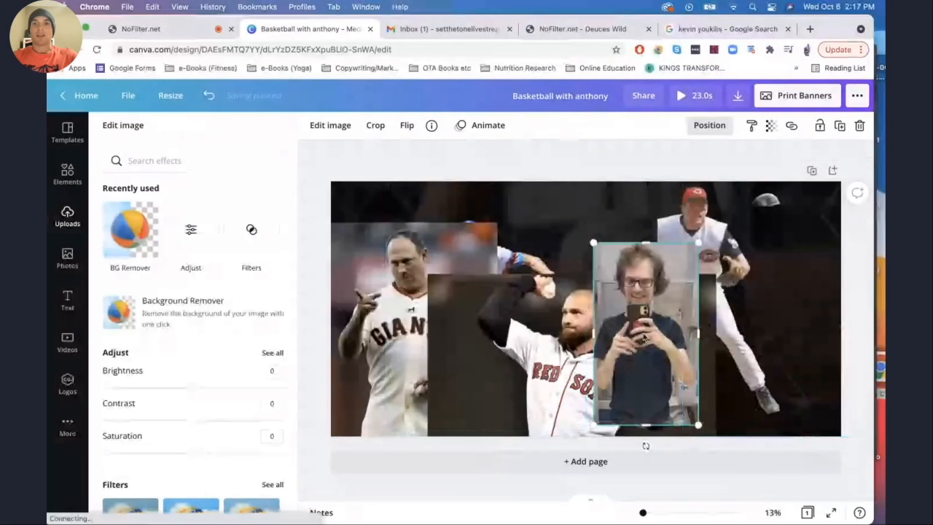
pyautogui.moveTo(623, 331); pyautogui.dragTo(592, 322)
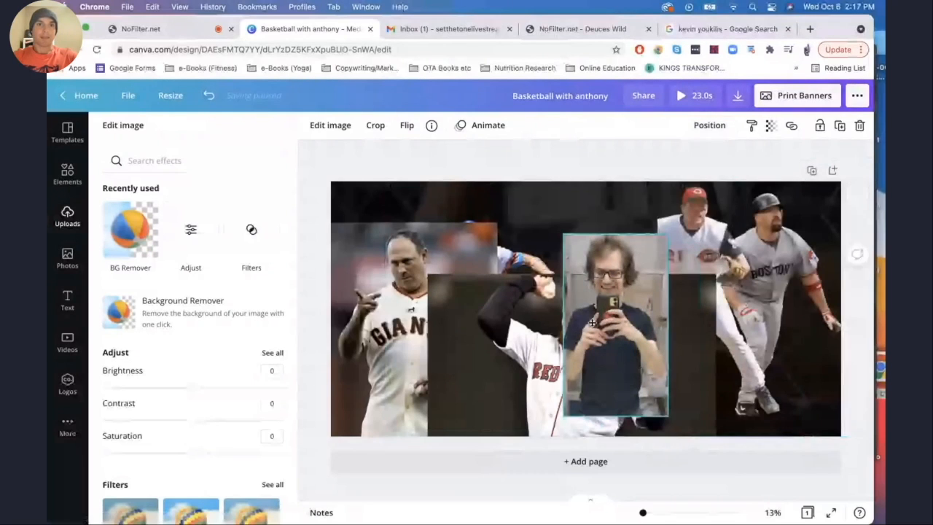
pyautogui.moveTo(592, 322); pyautogui.dragTo(571, 316)
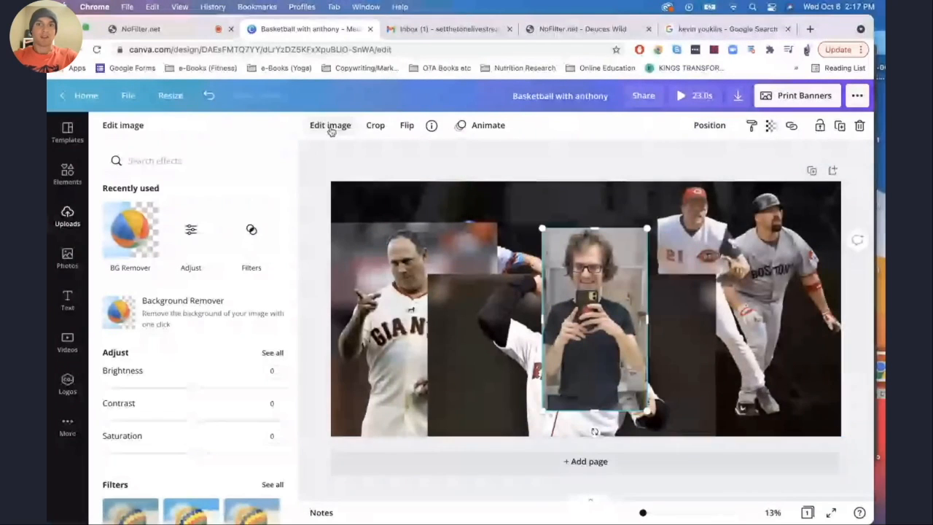
# Step: Remove the background of the mirror-selfie photo and send it to the back
pyautogui.click(130, 230)
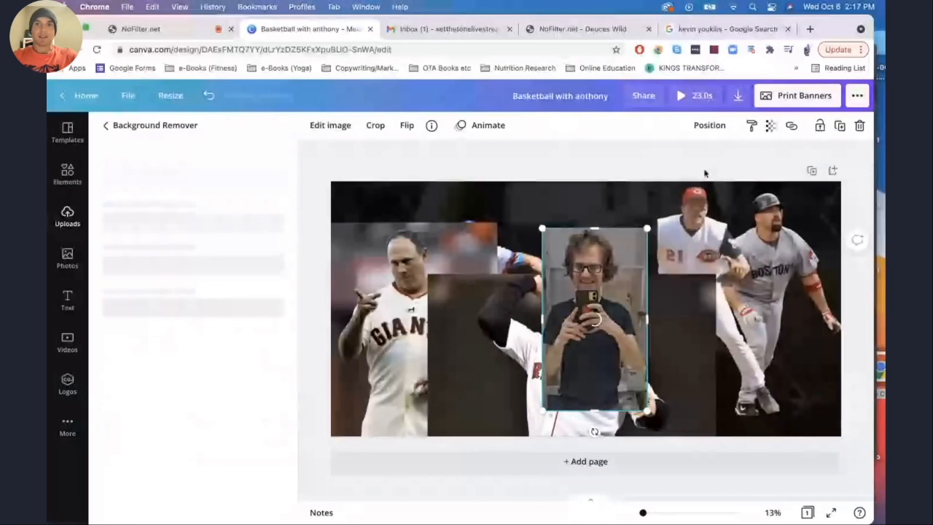
pyautogui.click(709, 125)
pyautogui.click(672, 184)
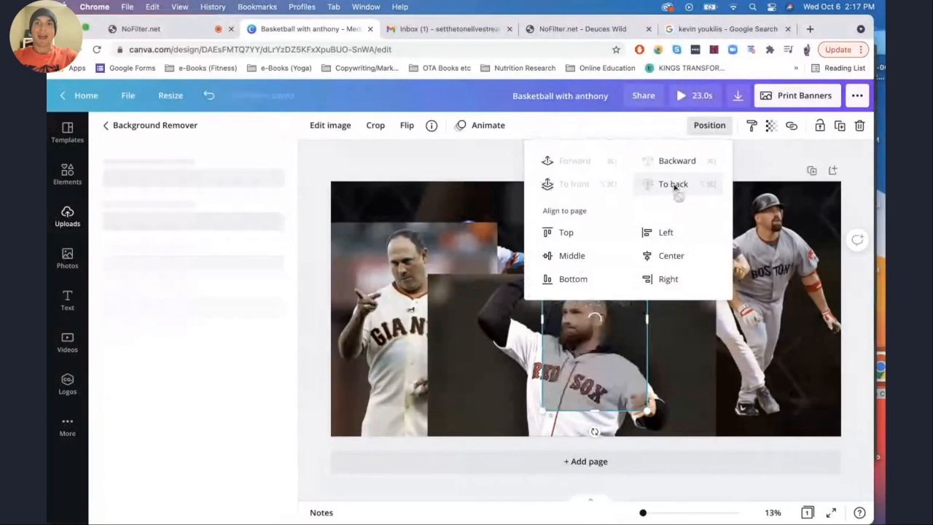
# Step: Remove the backgrounds of the Red Sox player photo and the Giants player photo
pyautogui.click(470, 376)
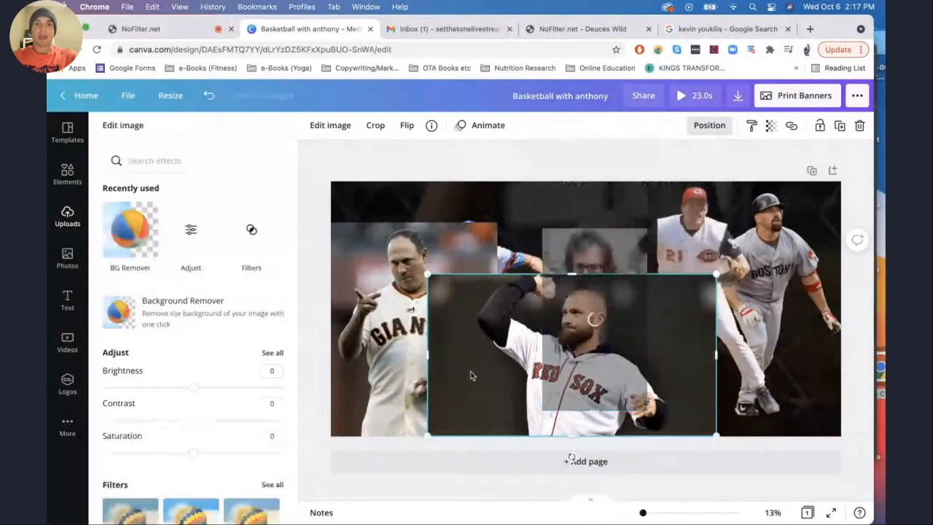
pyautogui.click(710, 125)
pyautogui.click(710, 126)
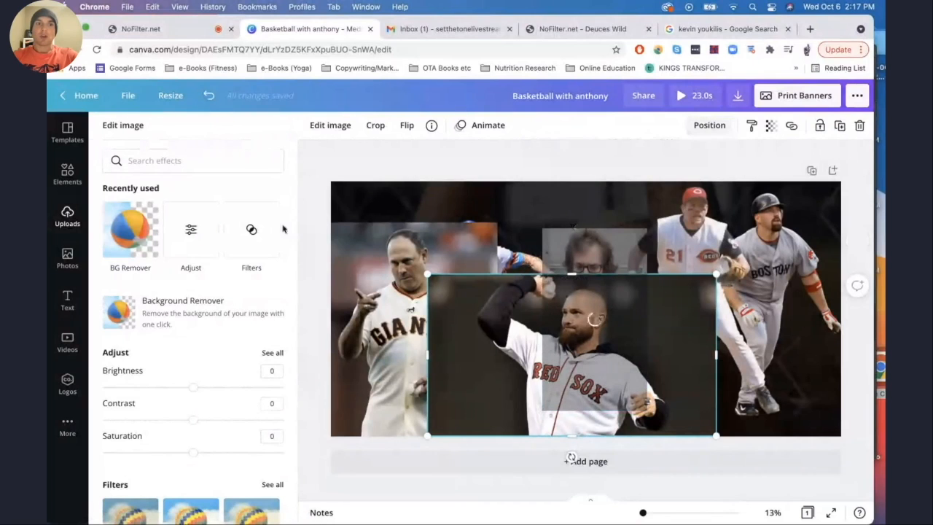
pyautogui.click(185, 320)
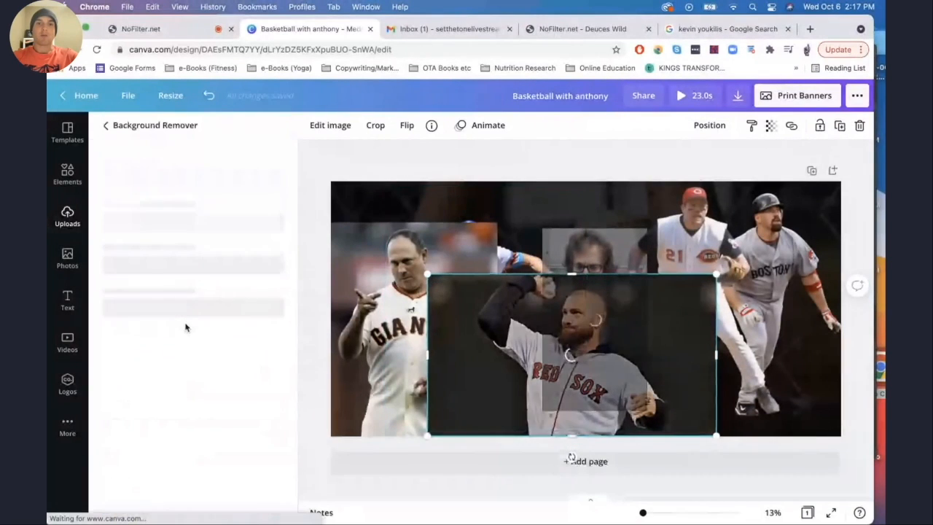
pyautogui.click(401, 281)
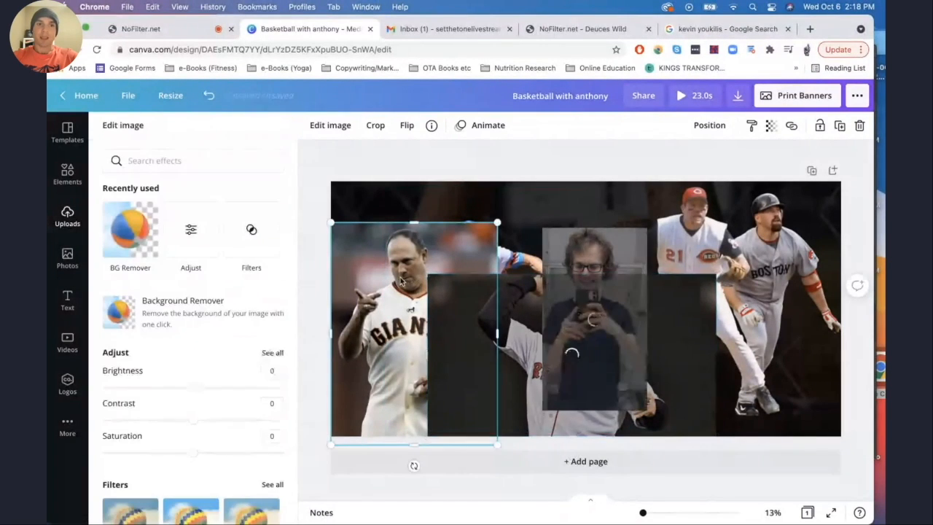
pyautogui.click(207, 314)
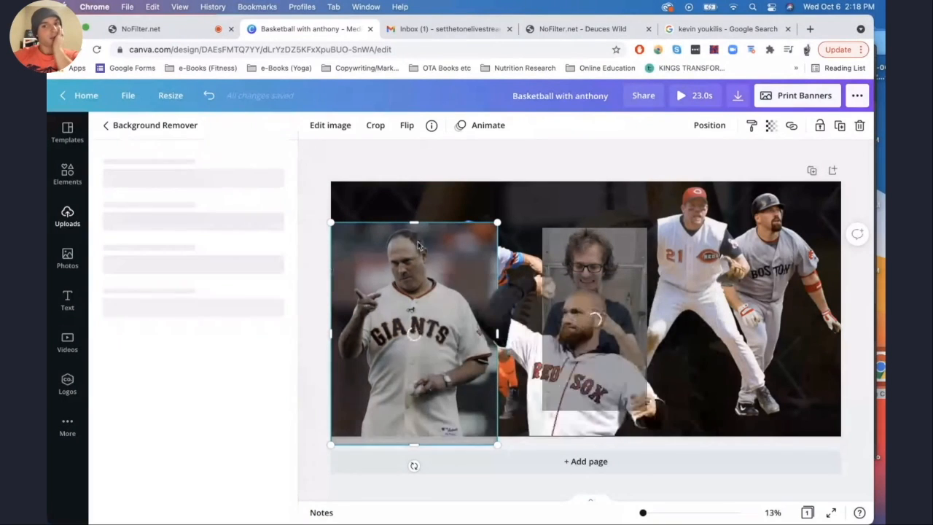
# Step: Read the latest audience chat messages on the NoFilter.net stream and return to the Canva design
pyautogui.click(153, 30)
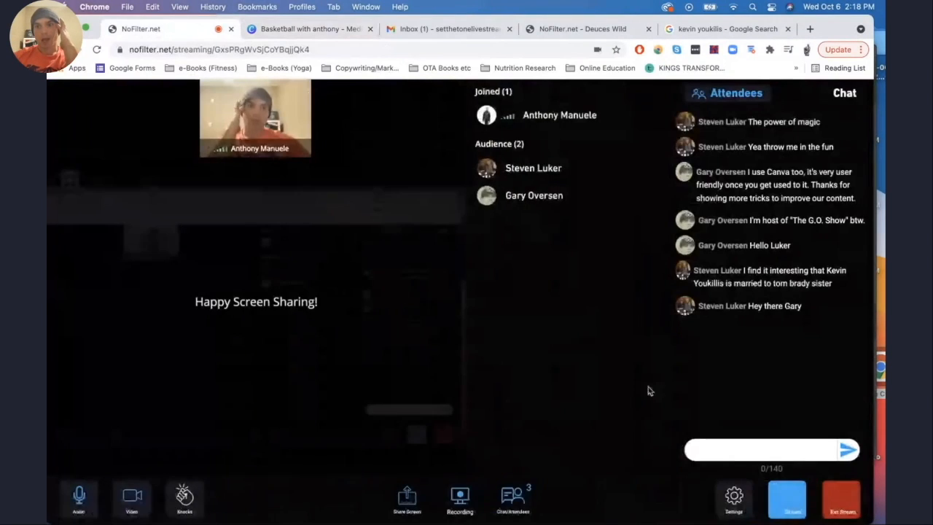
pyautogui.moveTo(810, 310); pyautogui.dragTo(770, 224)
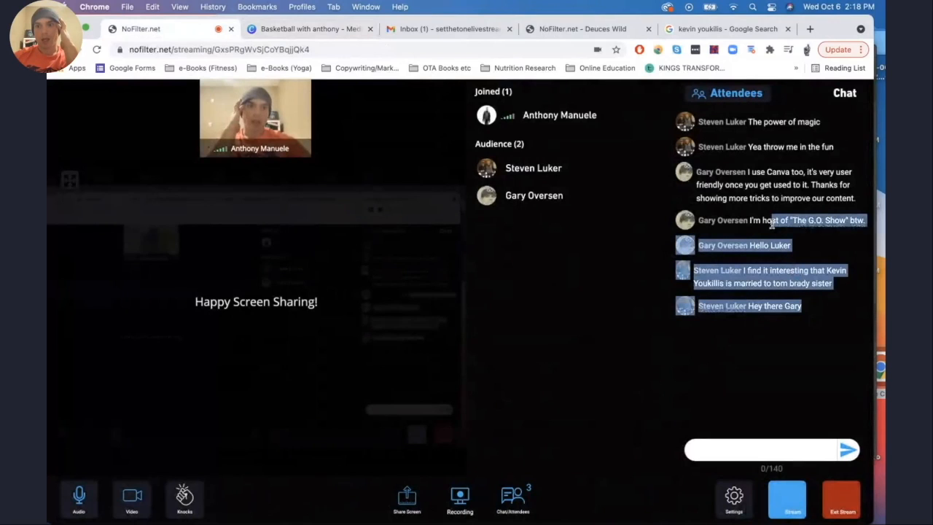
pyautogui.click(771, 224)
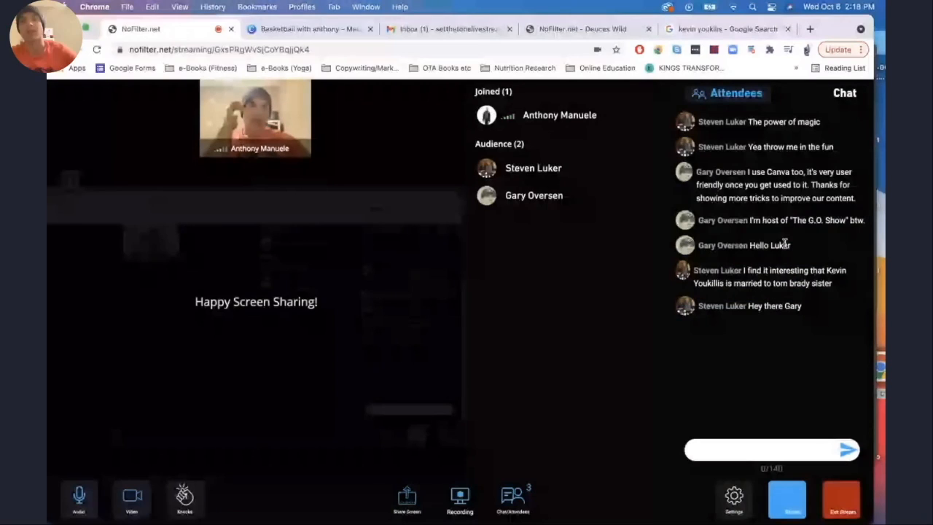
pyautogui.click(318, 32)
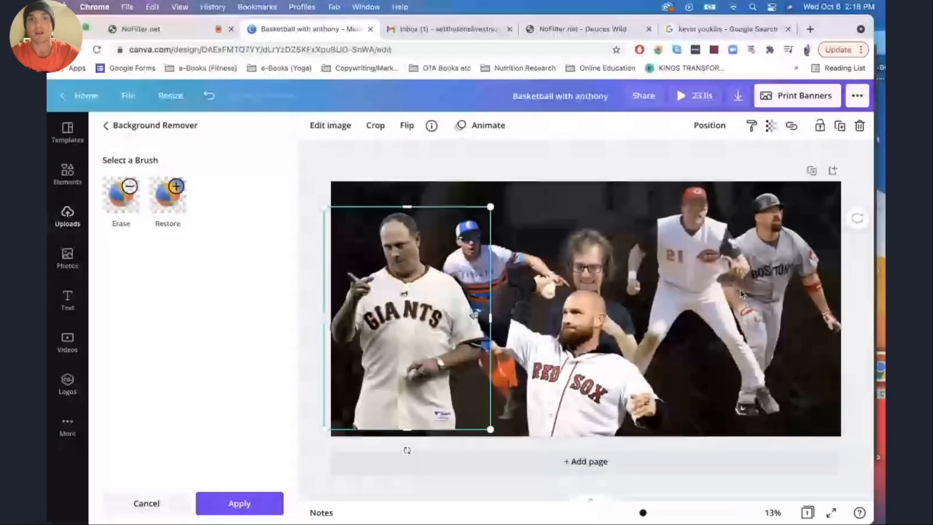
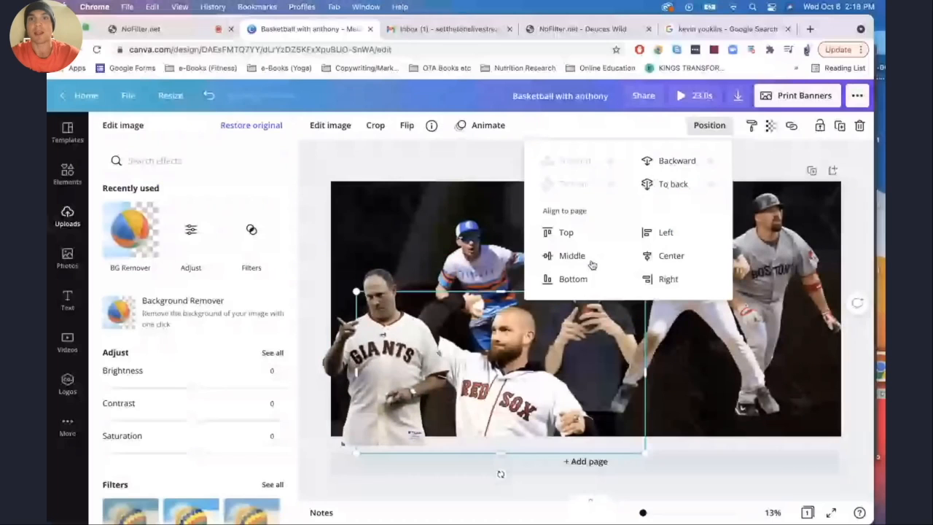
# Step: Send the Giants player one layer backward so he stands behind the Red Sox player
pyautogui.click(349, 314)
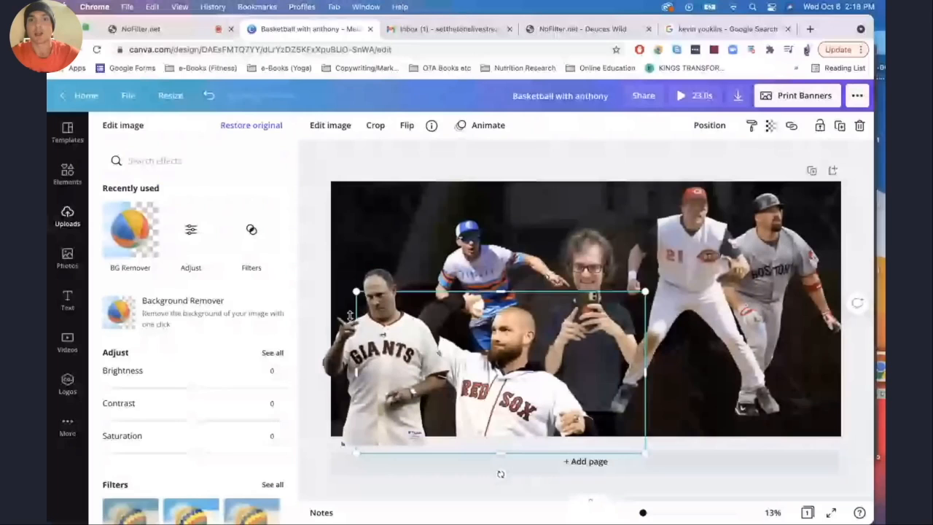
pyautogui.click(709, 125)
pyautogui.click(677, 161)
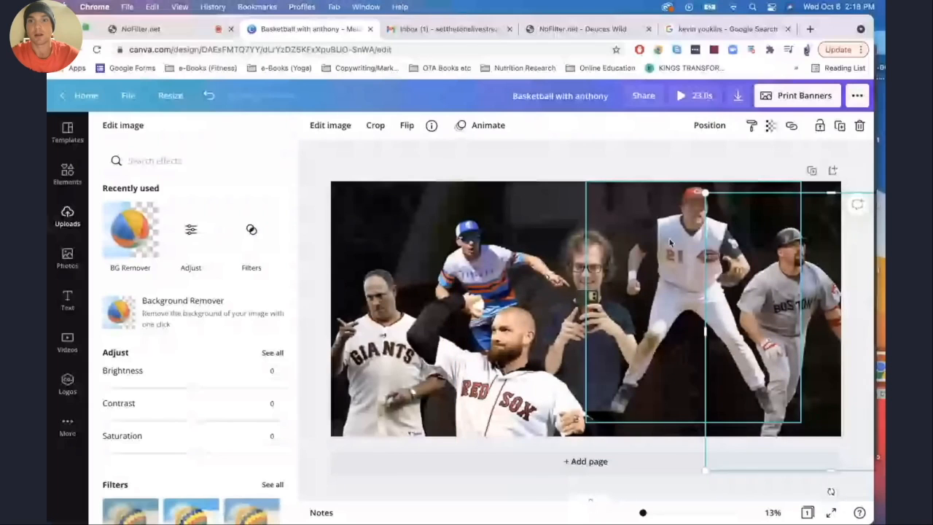
# Step: Move the Reds player down to the banner's lower edge and delete the mirror-selfie cutout
pyautogui.moveTo(669, 242); pyautogui.dragTo(688, 312)
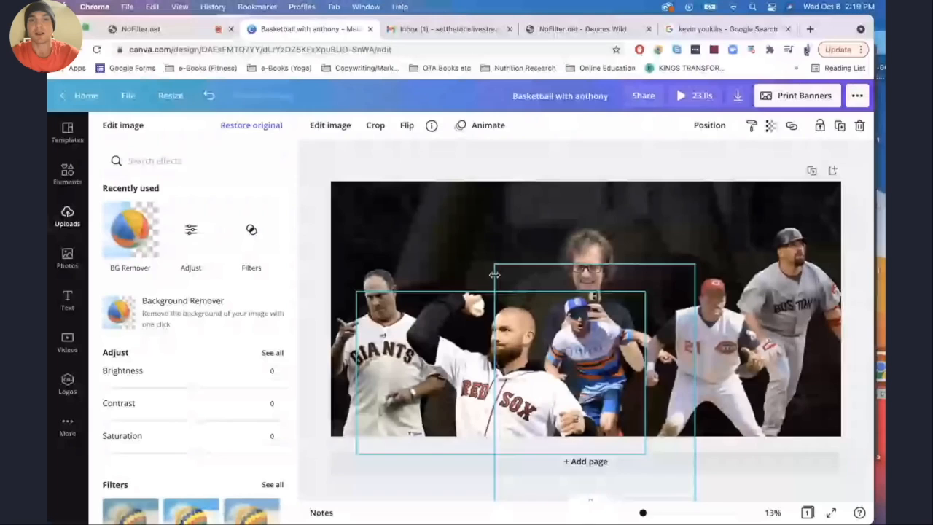
pyautogui.moveTo(494, 275); pyautogui.dragTo(474, 216)
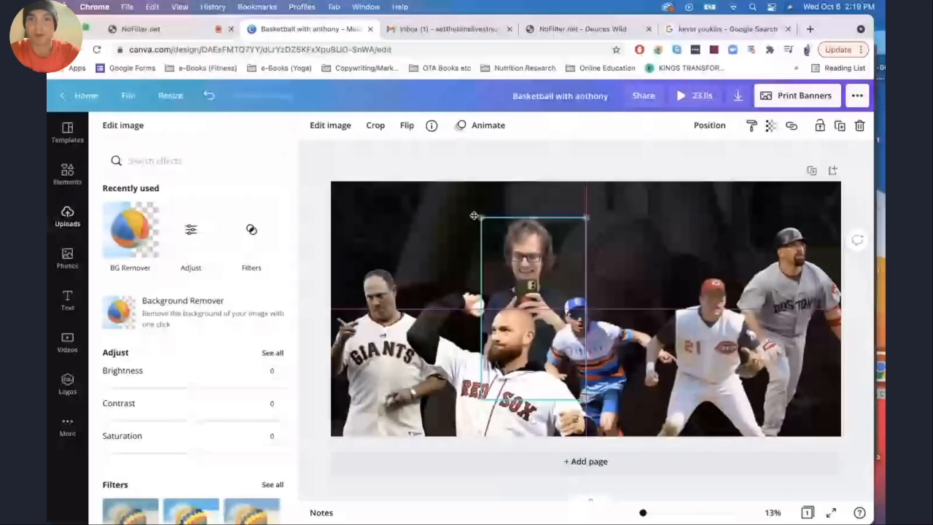
pyautogui.press('Delete')
# Step: Place the blue-capped player higher behind the Red Sox player and move the Reds and Boston players lower beside him
pyautogui.click(598, 350)
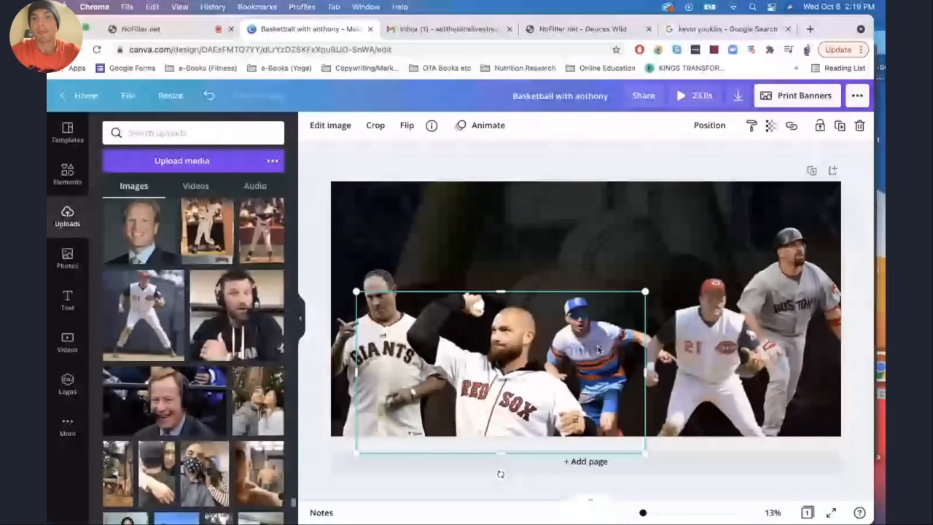
pyautogui.moveTo(598, 350); pyautogui.dragTo(574, 278)
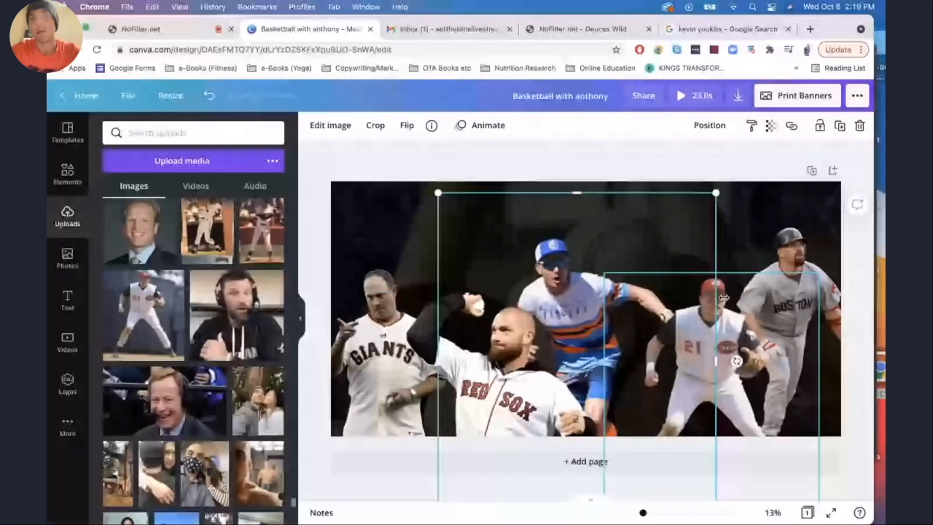
pyautogui.moveTo(723, 297); pyautogui.dragTo(705, 323)
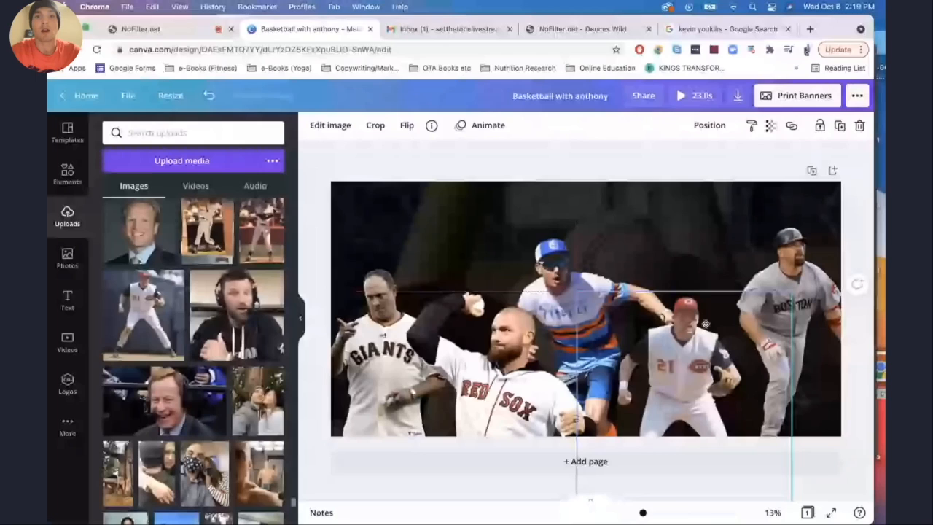
pyautogui.moveTo(706, 323); pyautogui.dragTo(710, 331)
pyautogui.moveTo(789, 306); pyautogui.dragTo(770, 336)
# Step: Shrink the Red Sox player and move the Giants player inward, close behind his throwing arm
pyautogui.click(483, 360)
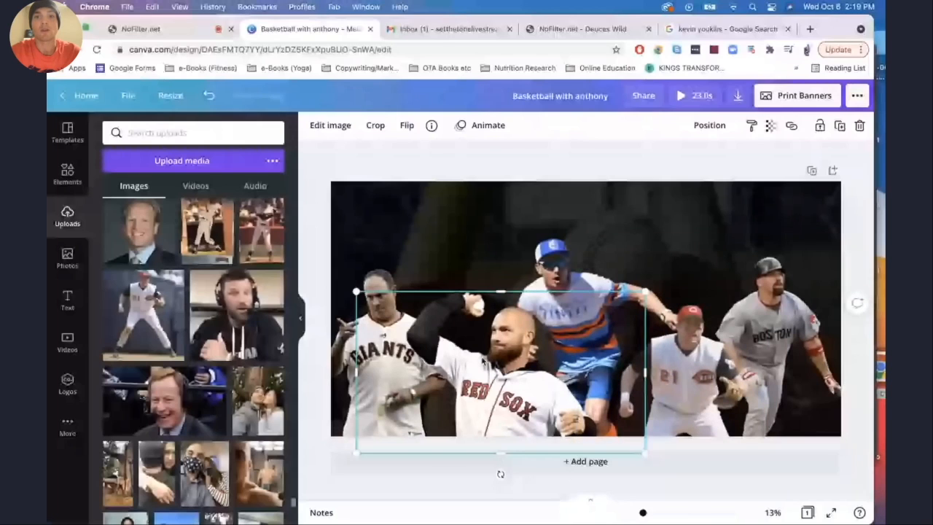
pyautogui.moveTo(355, 291); pyautogui.dragTo(373, 287)
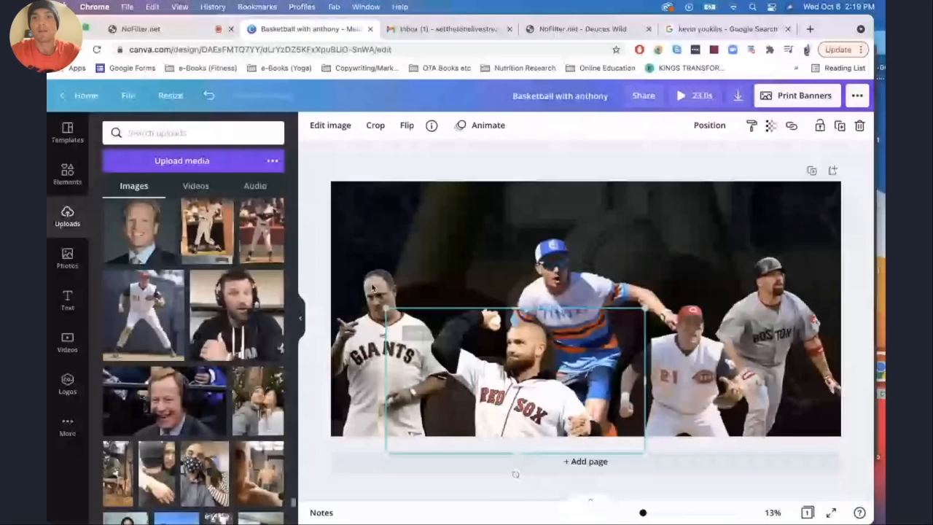
pyautogui.moveTo(373, 287); pyautogui.dragTo(412, 277)
# Step: Shift the Reds and Boston players slightly toward the group's centre and preview the banner
pyautogui.moveTo(689, 357); pyautogui.dragTo(673, 361)
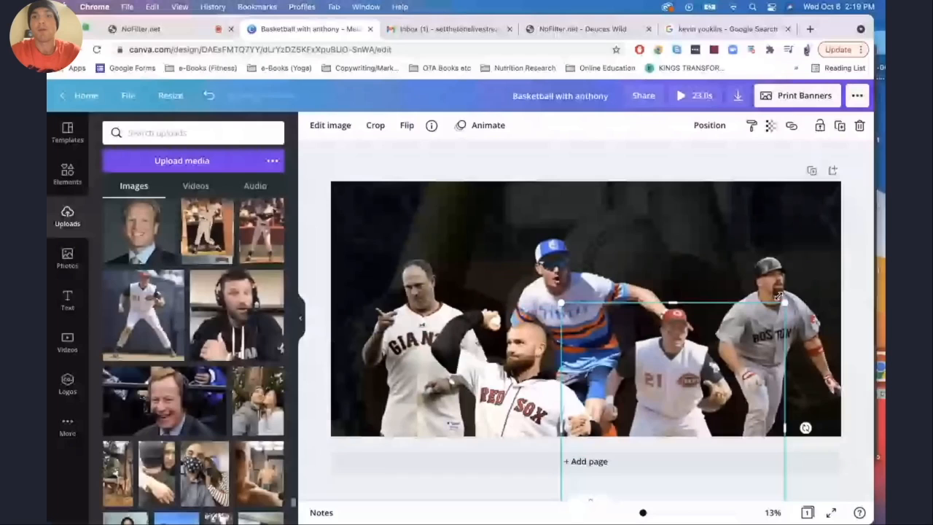
pyautogui.moveTo(778, 297)
pyautogui.mouseDown()
pyautogui.moveTo(775, 275)
pyautogui.moveTo(772, 284)
pyautogui.mouseUp()
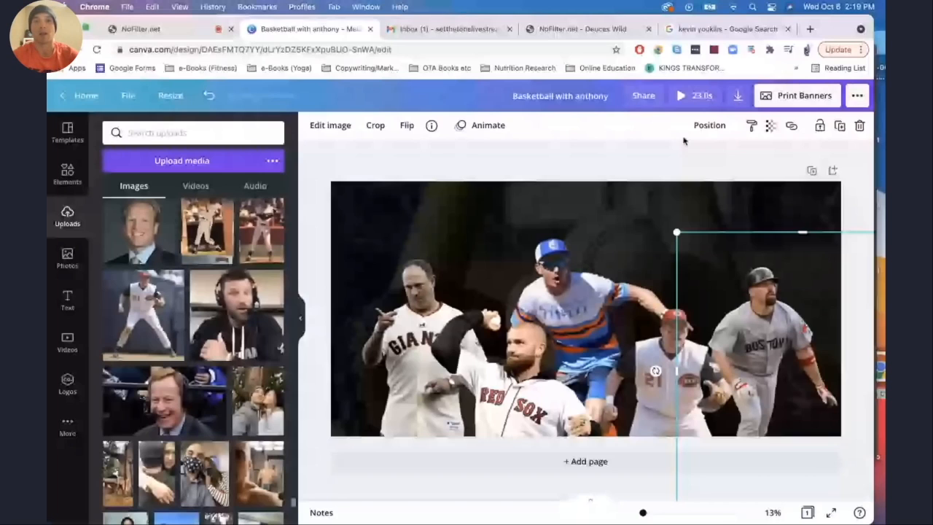
pyautogui.click(681, 97)
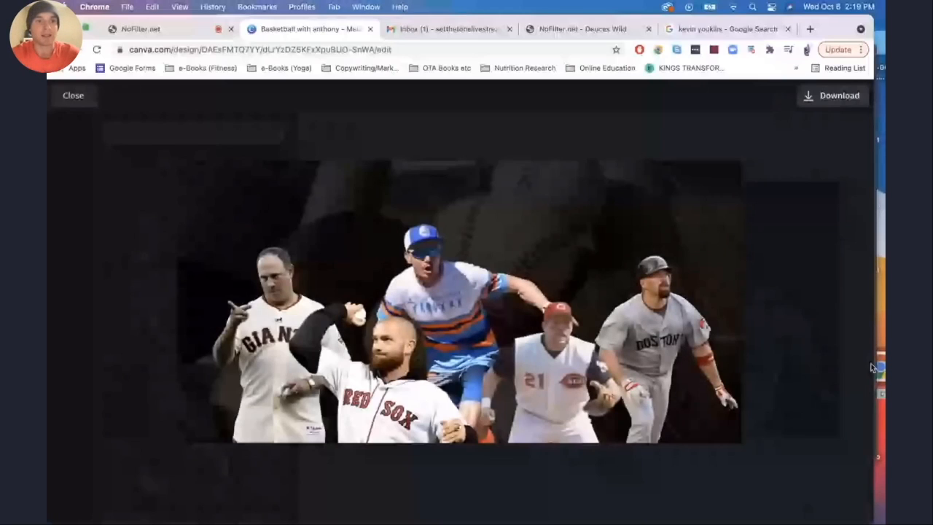
pyautogui.press('Escape')
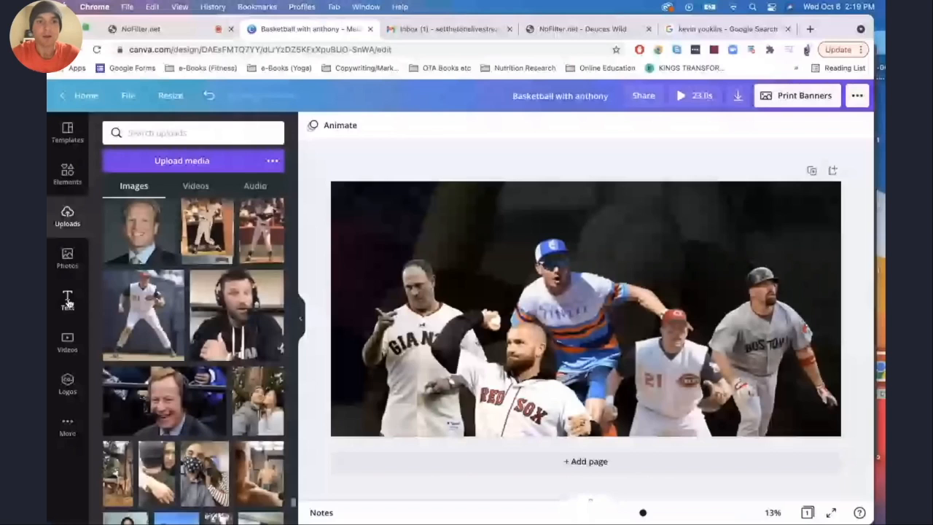
# Step: Add the outlined ACTION text style to the top centre of the banner, above the players
pyautogui.click(68, 299)
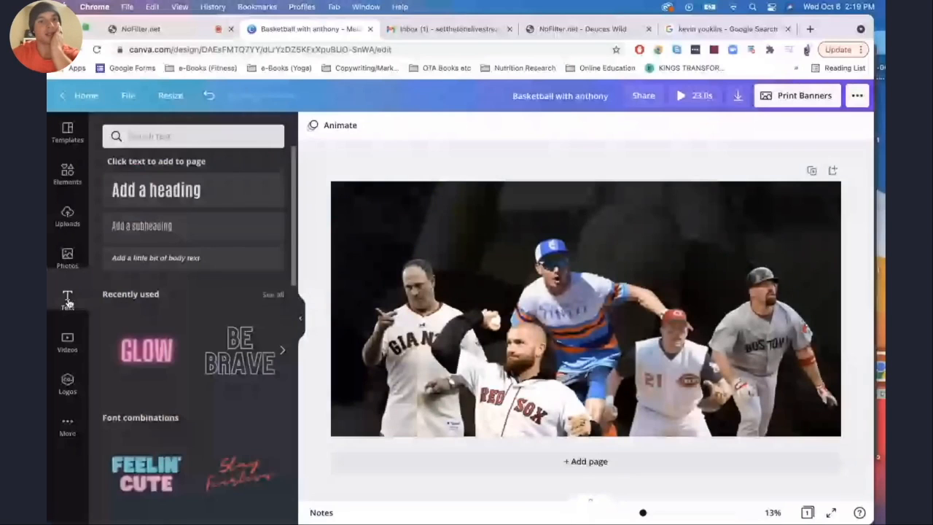
pyautogui.scroll(-6, 227, 351)
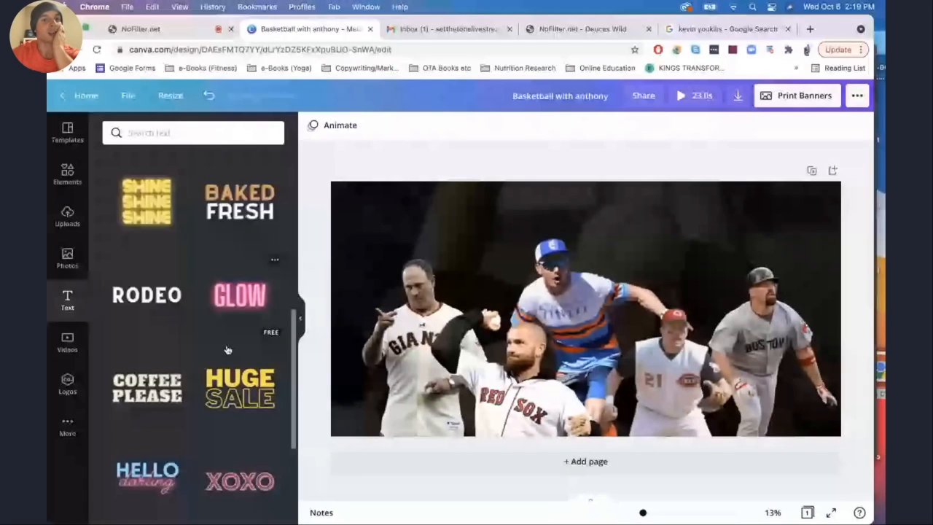
pyautogui.scroll(-4, 227, 351)
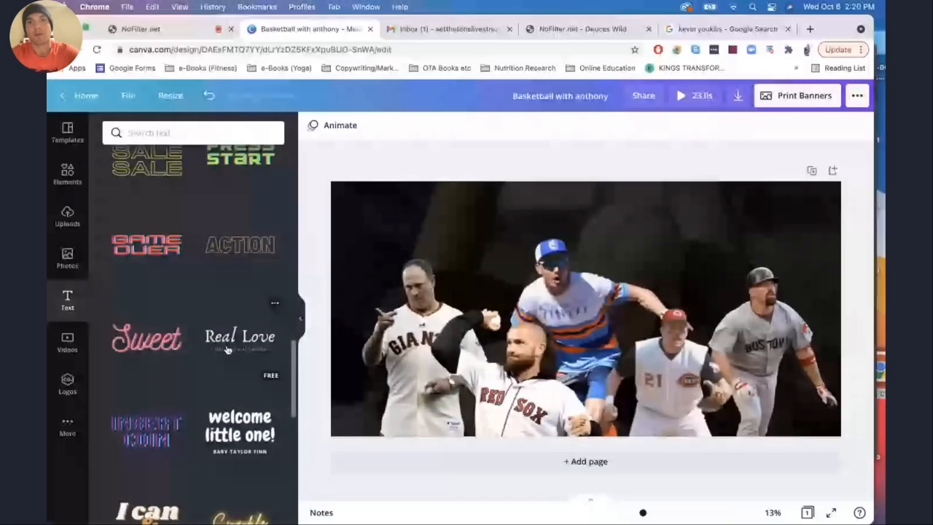
pyautogui.scroll(1, 227, 351)
pyautogui.moveTo(239, 282); pyautogui.dragTo(596, 235)
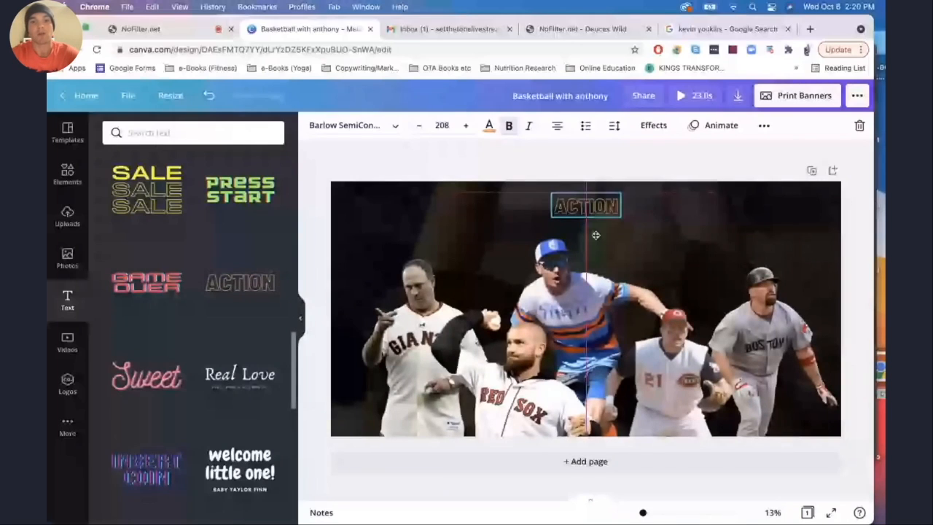
# Step: Set the font size of the ACTION text to 315
pyautogui.click(446, 127)
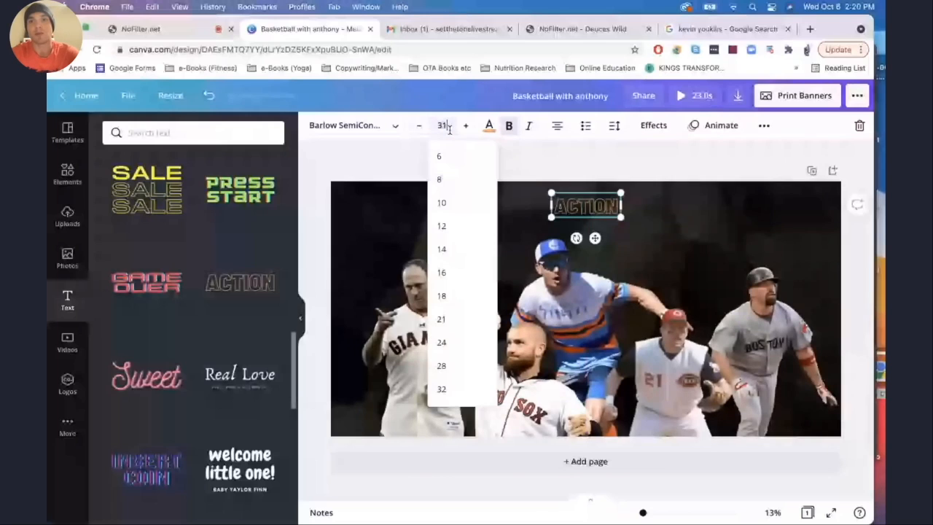
pyautogui.write('5')
pyautogui.press('Return')
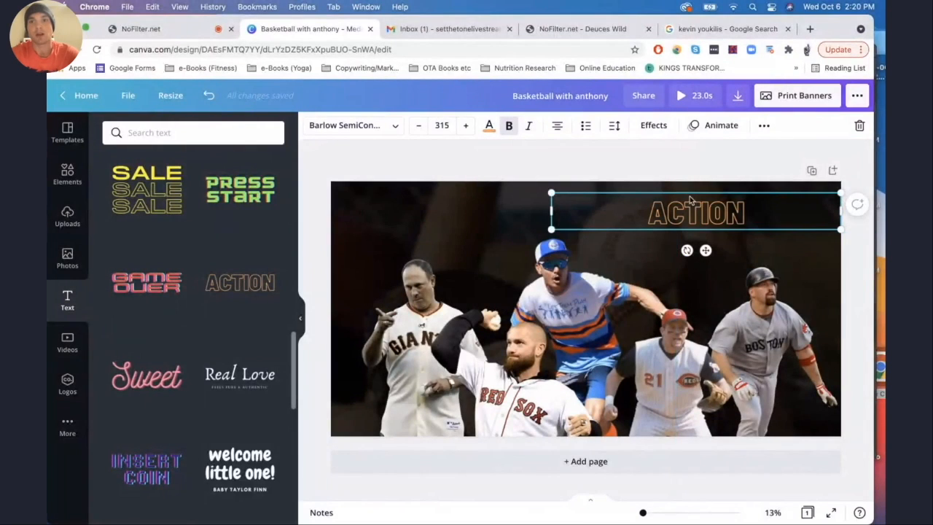
# Step: Replace the ACTION text with DEUCES WILD and move the title to the top centre of the banner
pyautogui.doubleClick(696, 208)
pyautogui.write('D')
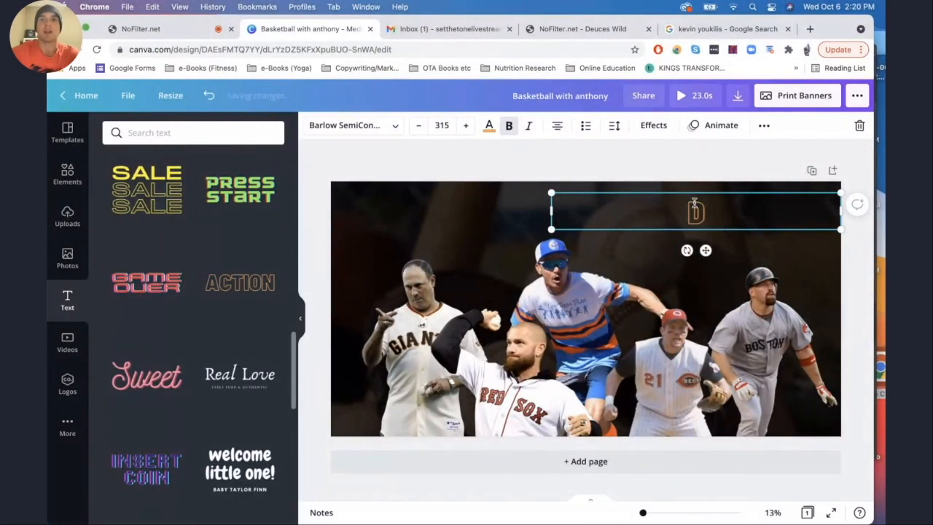
pyautogui.write('EUCES WILD')
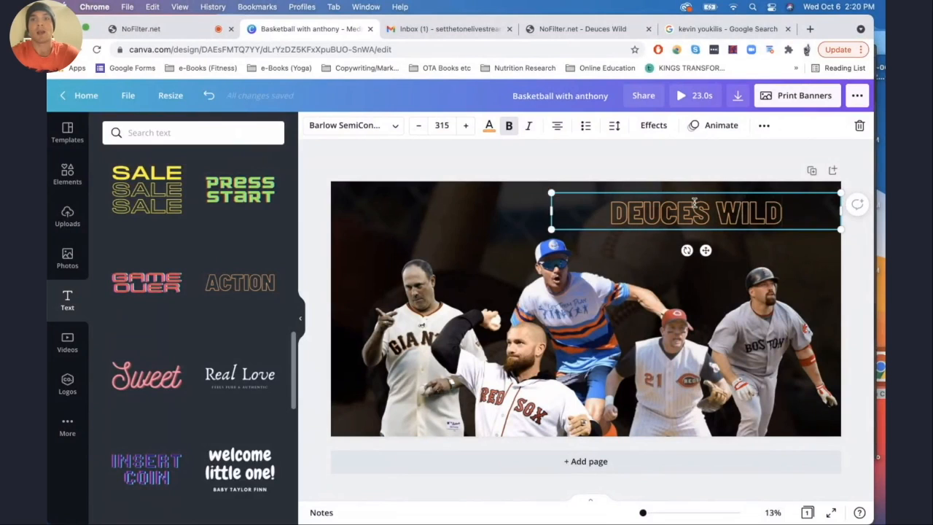
pyautogui.moveTo(705, 250); pyautogui.dragTo(586, 246)
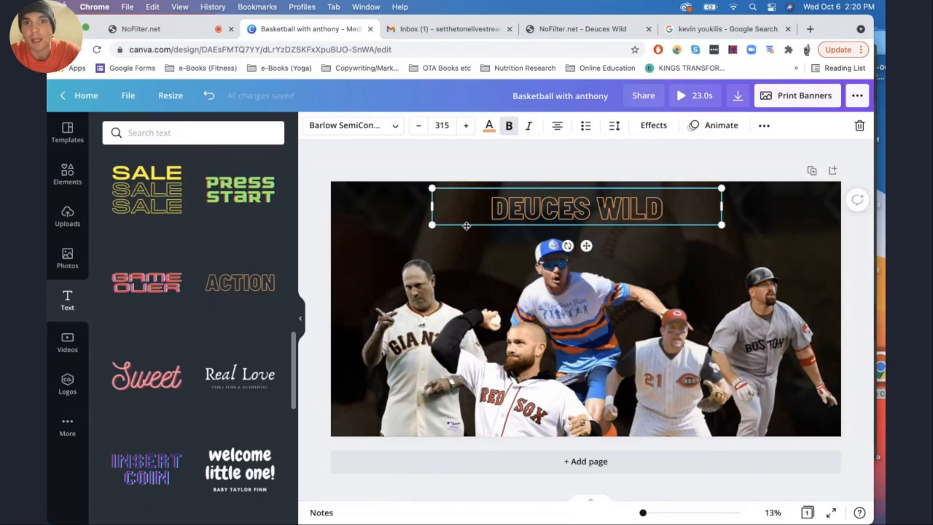
pyautogui.click(401, 226)
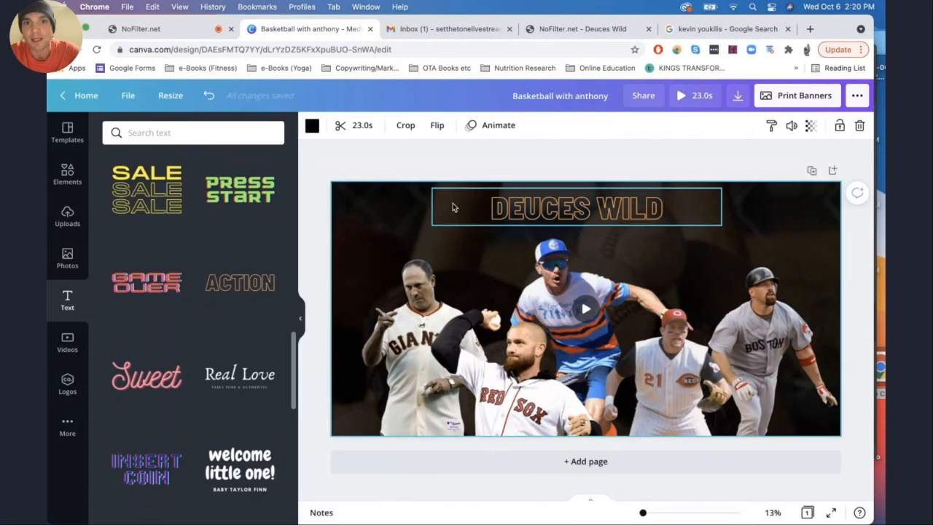
pyautogui.click(468, 206)
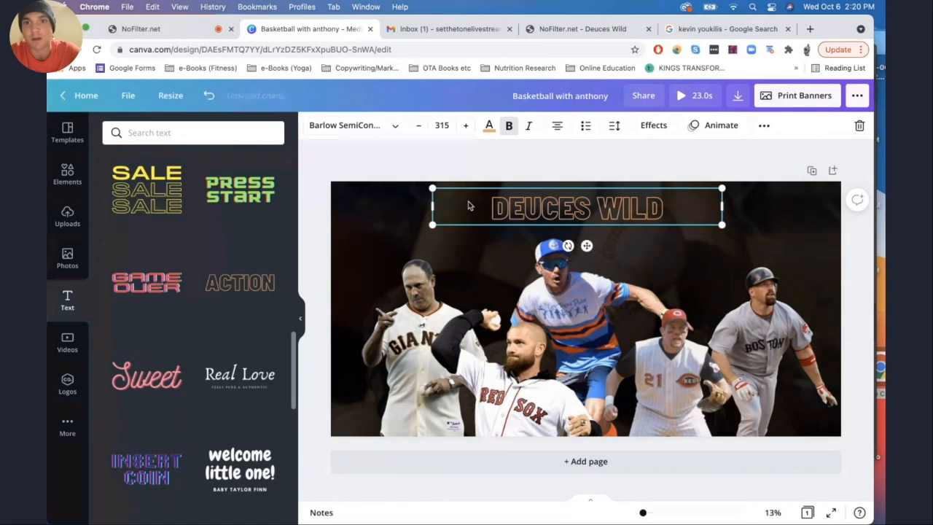
pyautogui.click(389, 208)
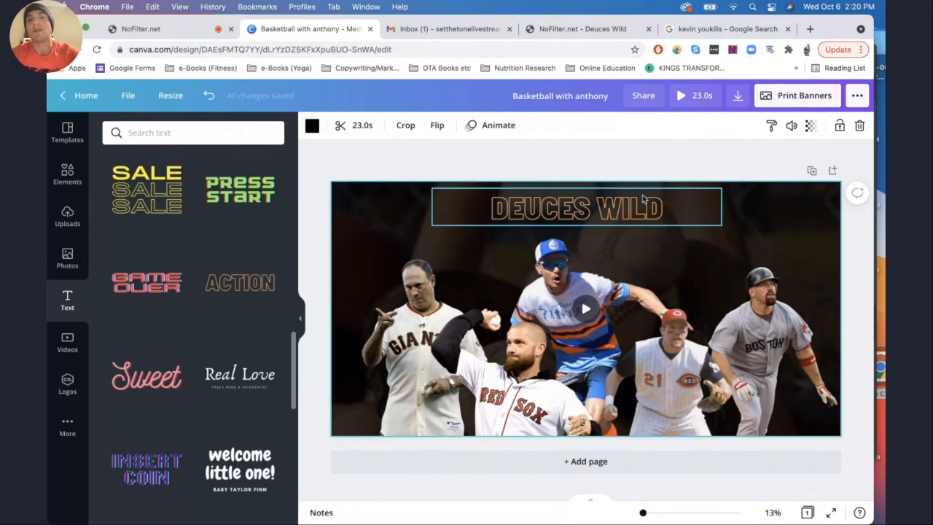
pyautogui.click(612, 211)
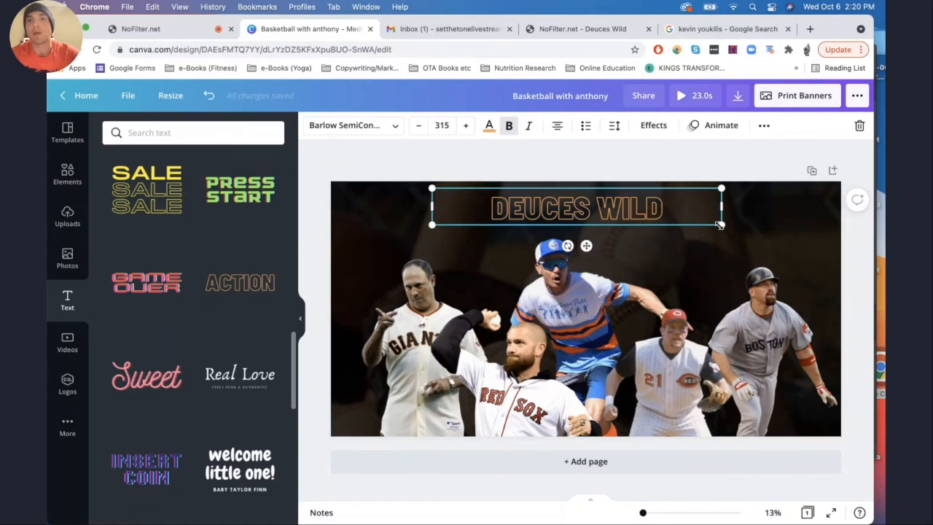
pyautogui.click(763, 125)
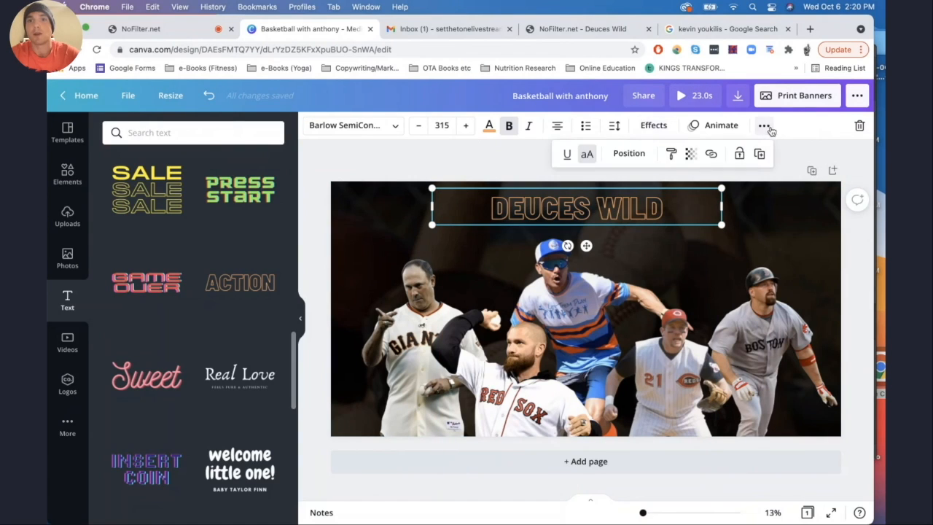
pyautogui.click(627, 154)
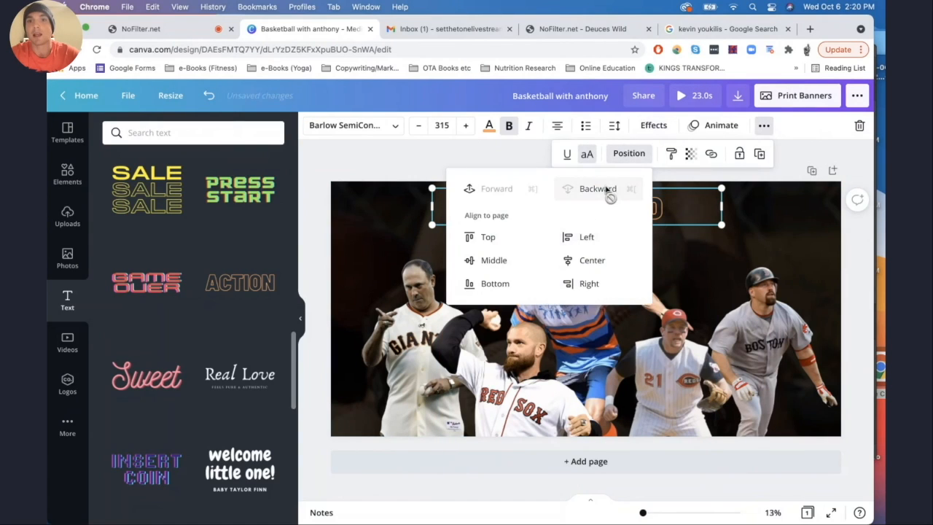
pyautogui.click(751, 215)
# Step: Crop the empty area above the running player in the blue cap down to just above his cap
pyautogui.click(674, 205)
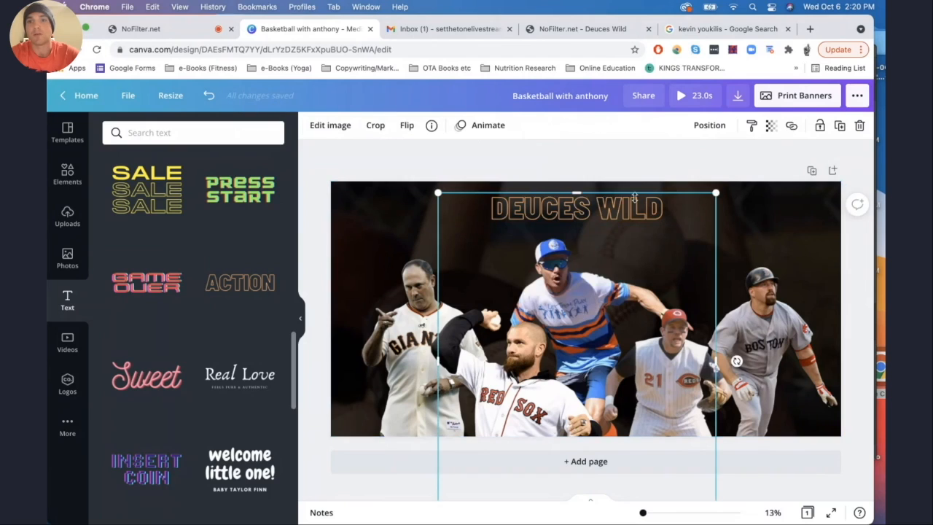
pyautogui.moveTo(581, 194); pyautogui.dragTo(580, 225)
# Step: Set the font size of the DEUCES WILD title to 615
pyautogui.click(583, 210)
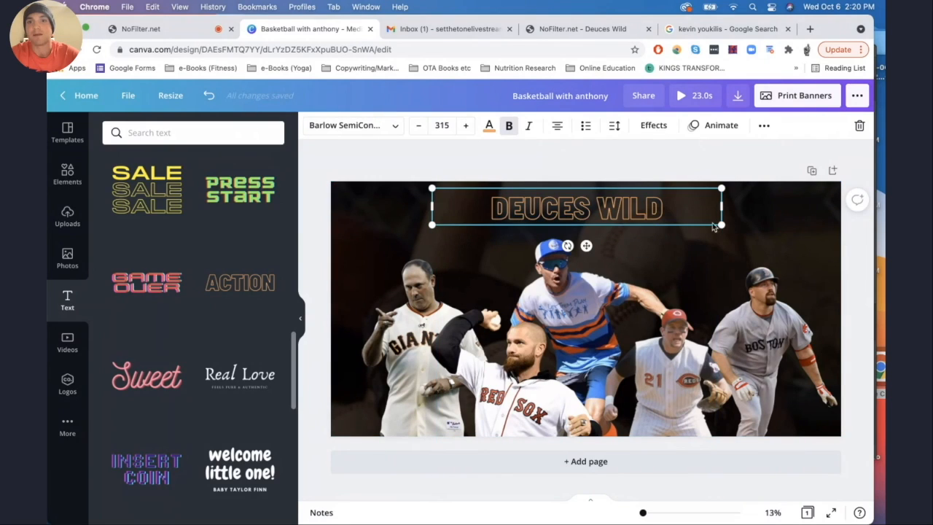
pyautogui.click(447, 125)
pyautogui.click(449, 125)
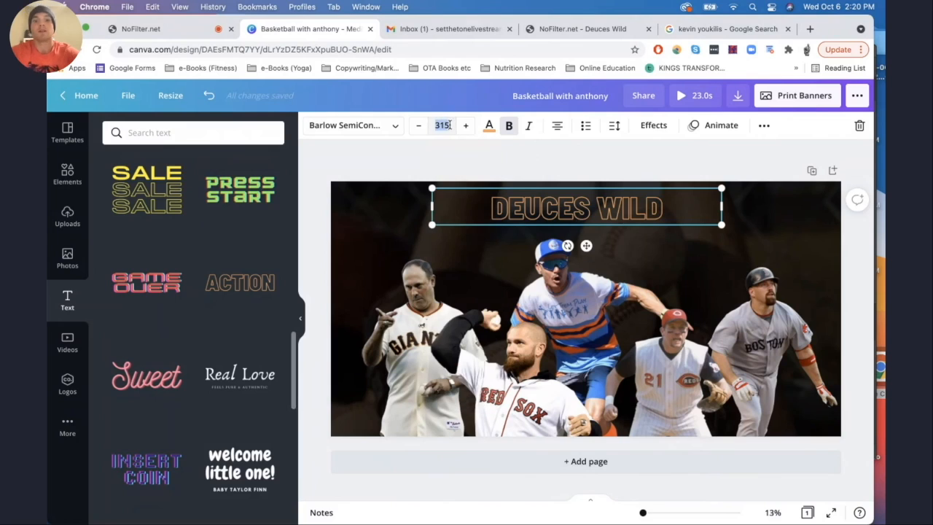
pyautogui.write('61')
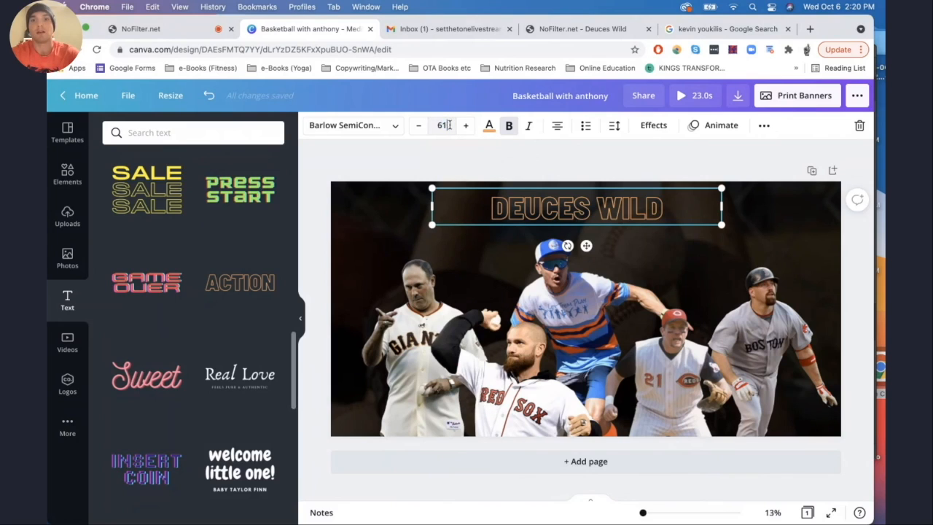
pyautogui.write('5')
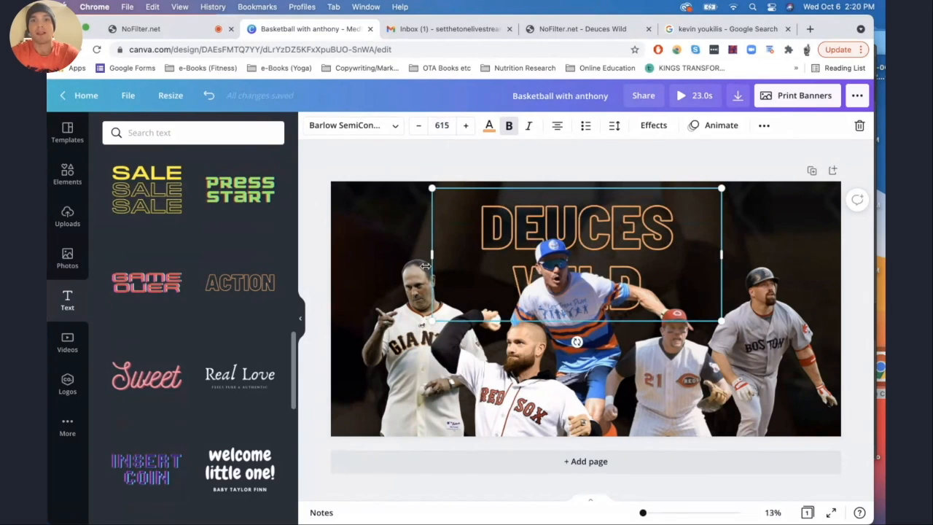
# Step: Widen the title's text box on both sides so DEUCES WILD fits on one centred line, and preview the banner
pyautogui.moveTo(420, 257); pyautogui.dragTo(372, 255)
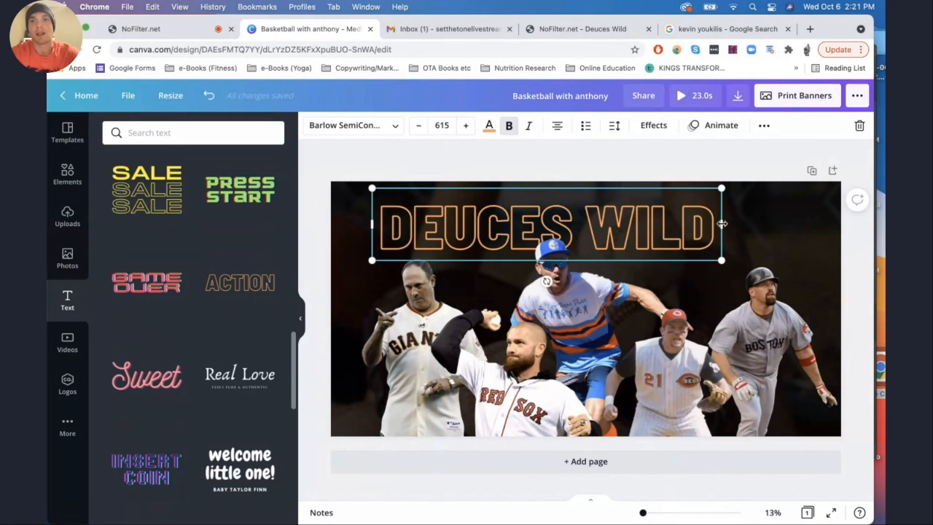
pyautogui.moveTo(723, 222); pyautogui.dragTo(809, 219)
pyautogui.click(864, 341)
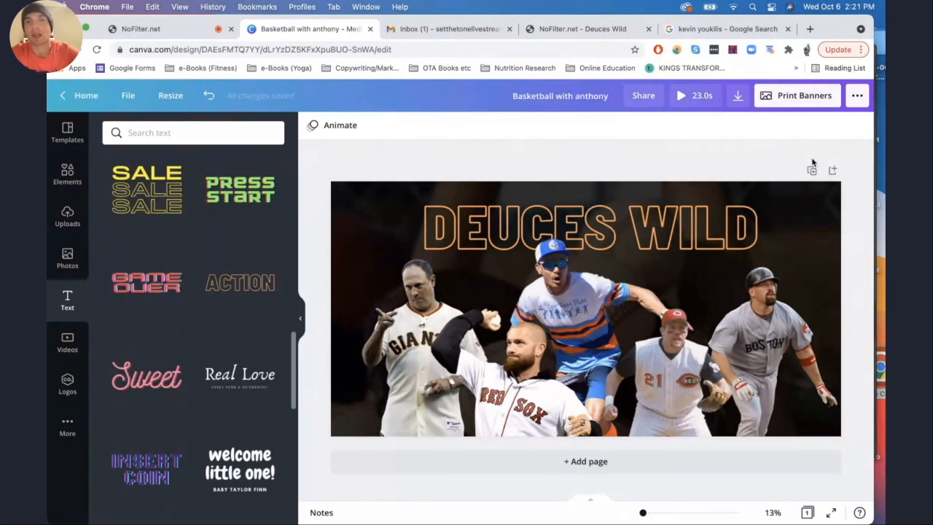
pyautogui.click(694, 95)
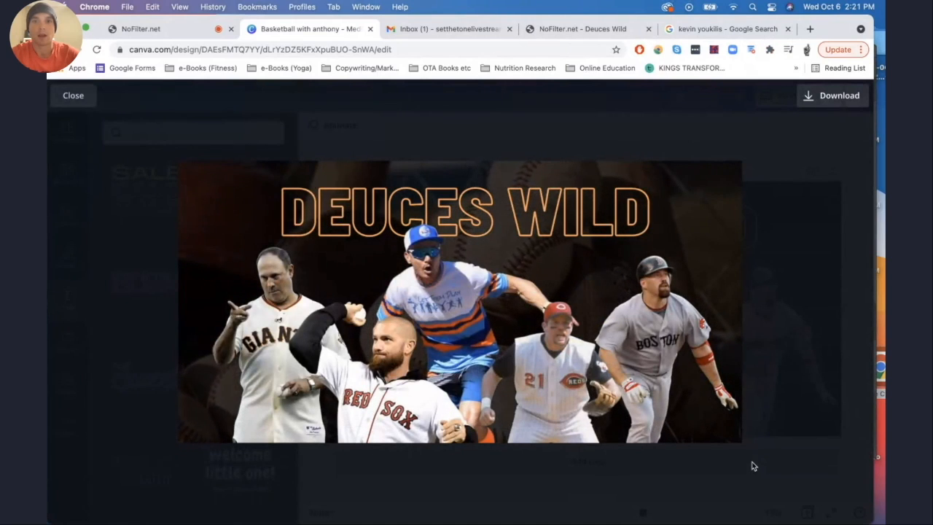
pyautogui.press('Escape')
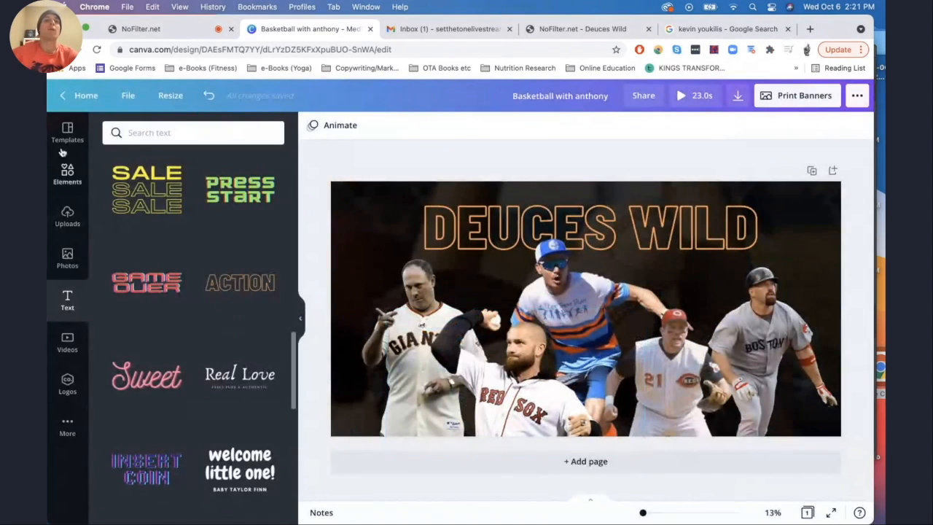
# Step: Add a heading text box to the banner and set its font size to 96
pyautogui.scroll(10, 170, 321)
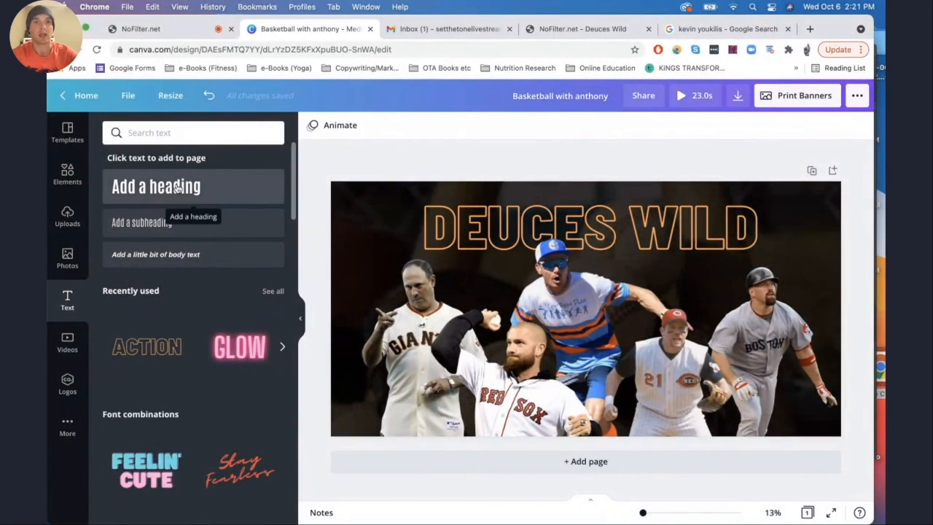
pyautogui.click(177, 188)
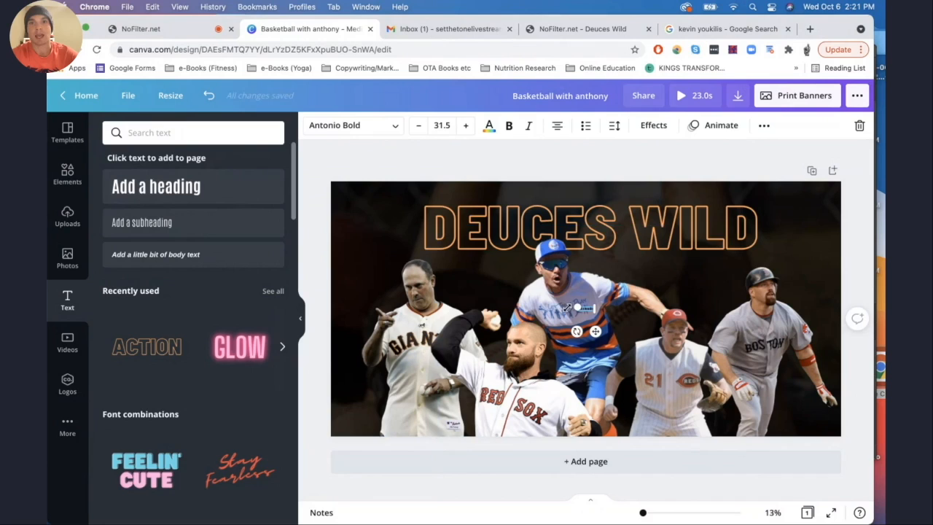
pyautogui.click(449, 127)
pyautogui.scroll(-5, 451, 387)
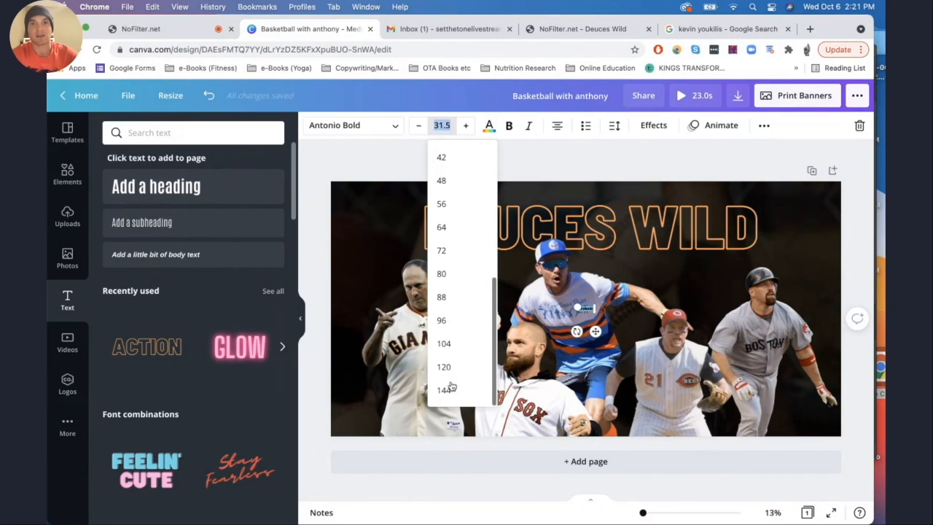
pyautogui.click(441, 203)
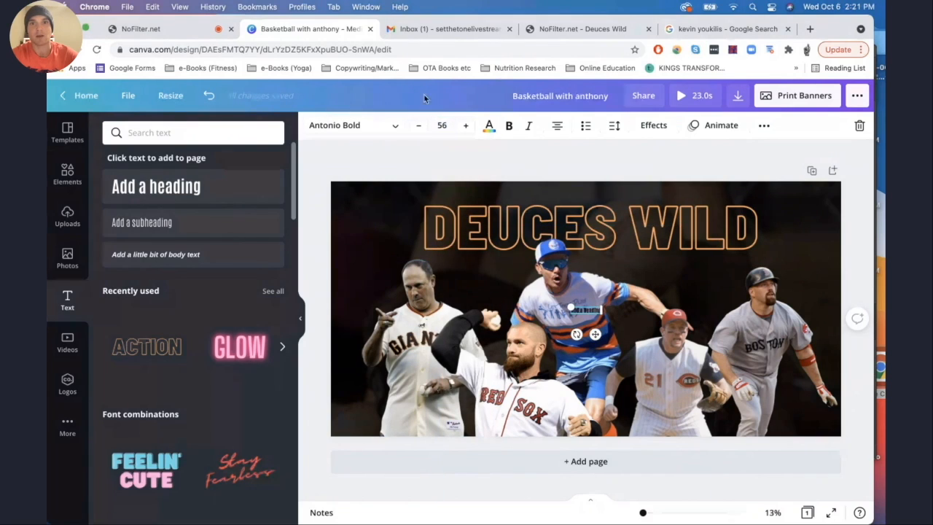
pyautogui.click(442, 126)
pyautogui.click(450, 390)
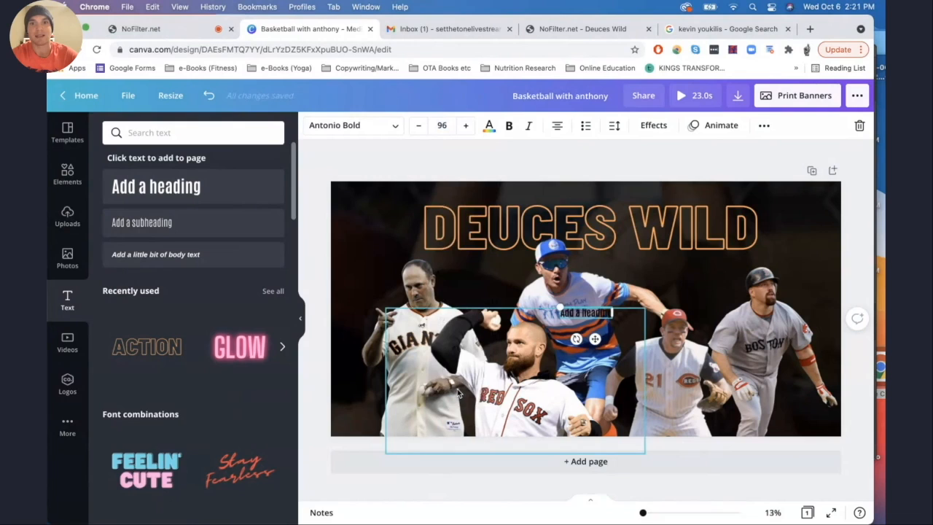
pyautogui.doubleClick(593, 313)
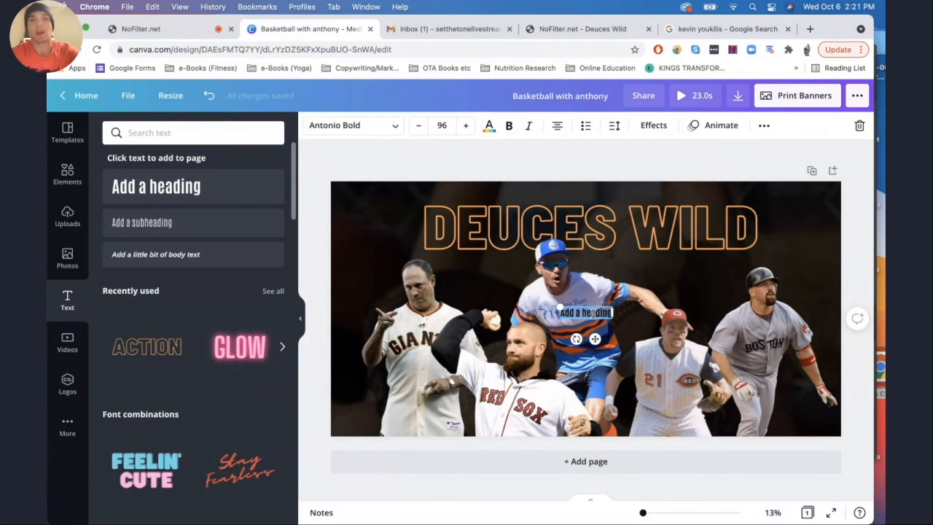
pyautogui.write('Star studded')
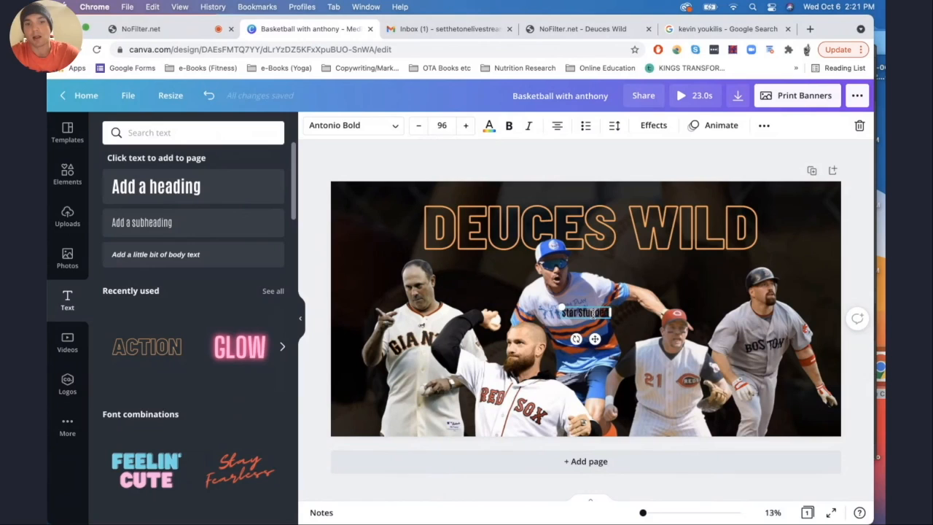
pyautogui.write(' Live Afterpar')
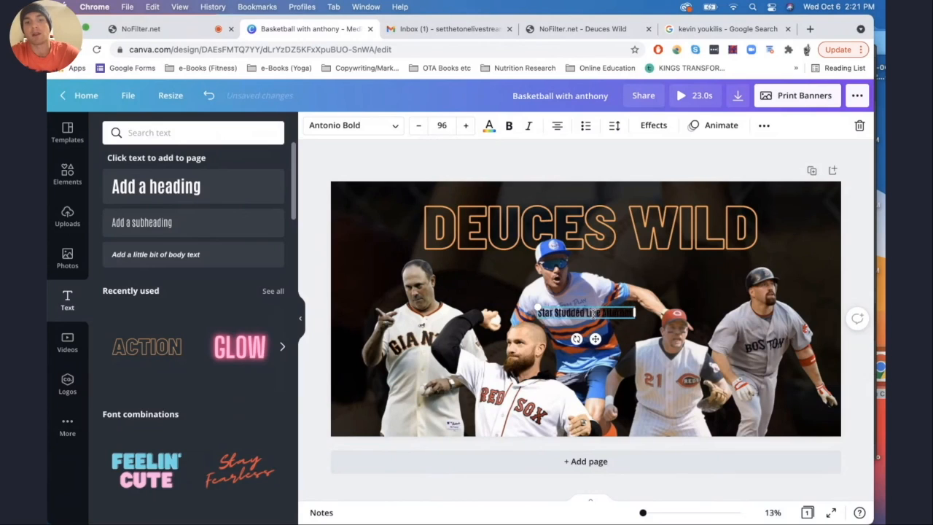
pyautogui.write('ty with Anthony')
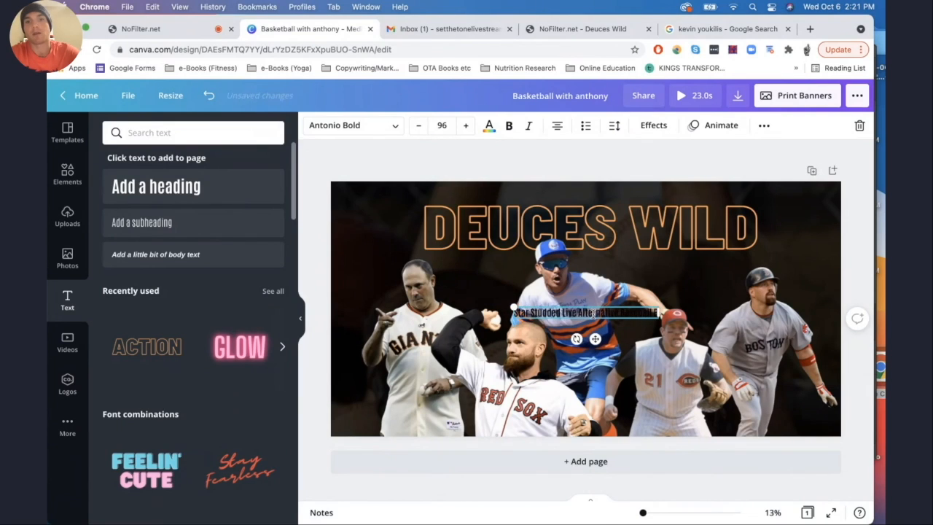
pyautogui.write('roadcasting')
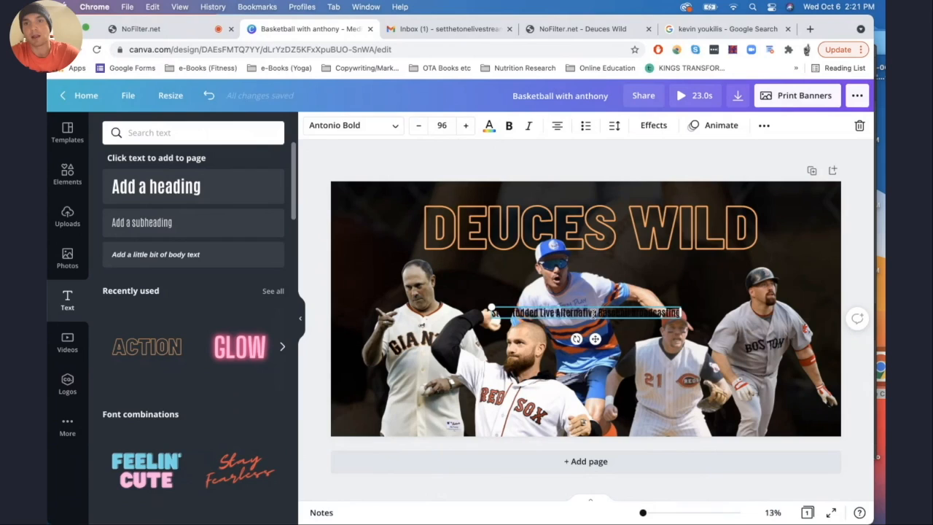
pyautogui.write(' on Wi')
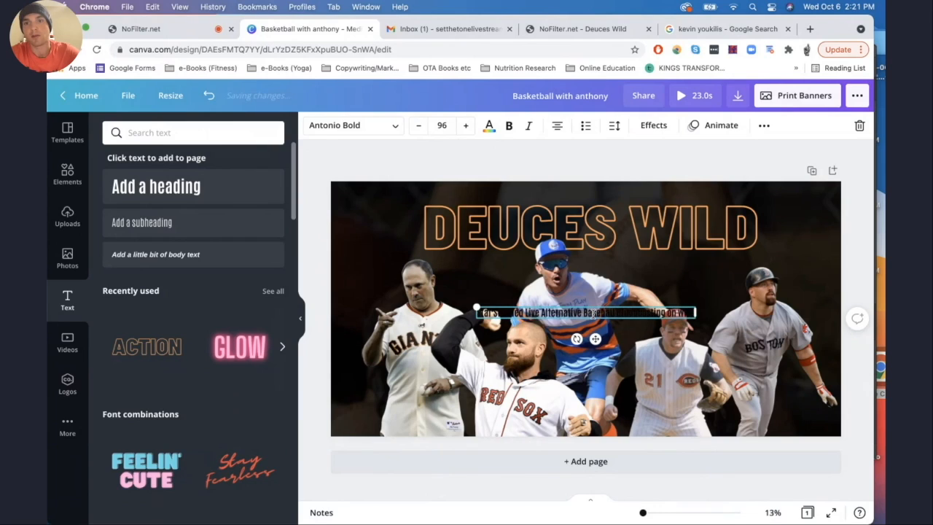
pyautogui.write('.no')
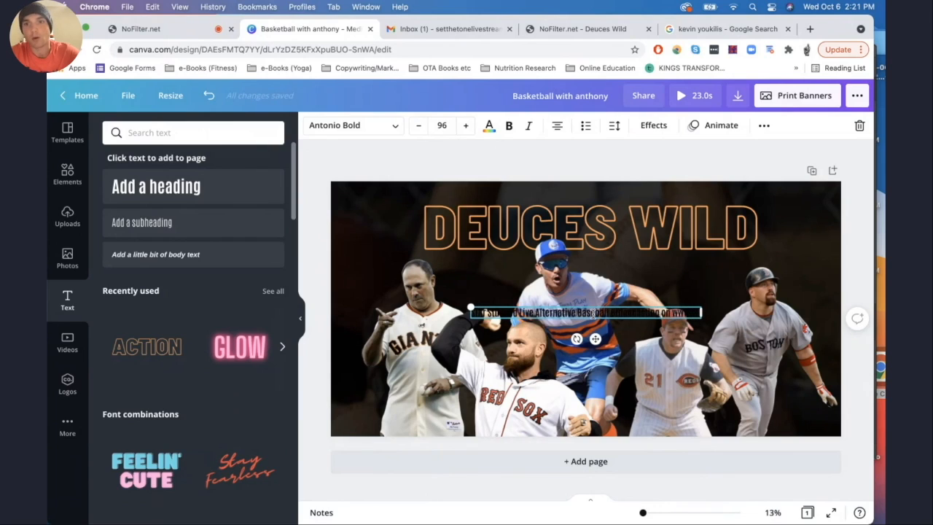
pyautogui.write('filt')
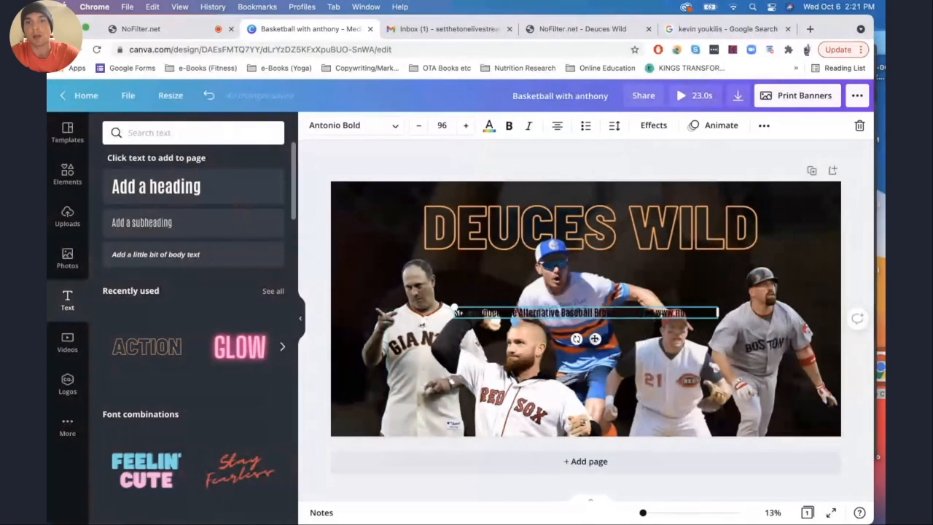
# Step: Move the tagline down to the banner's bottom edge and increase its font size to 131
pyautogui.moveTo(596, 339); pyautogui.dragTo(595, 442)
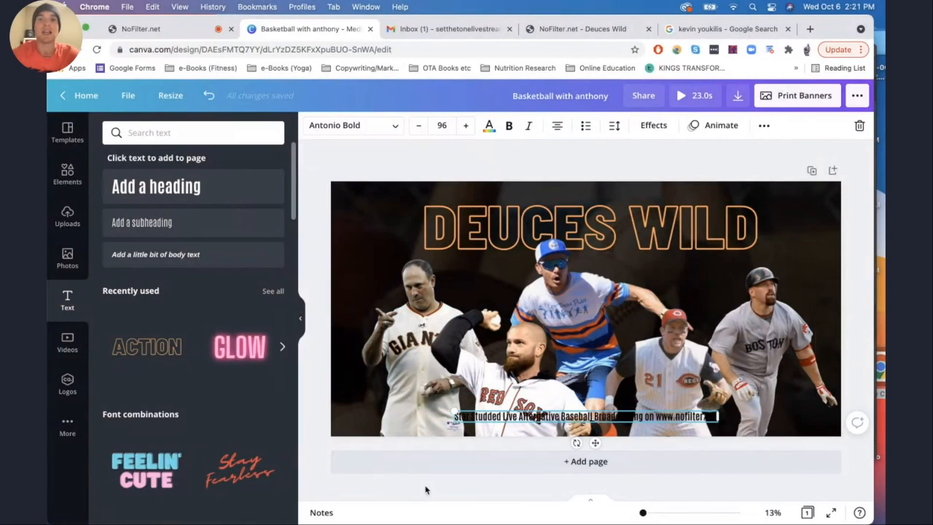
pyautogui.click(465, 128)
pyautogui.click(465, 128)
pyautogui.click(465, 128)
pyautogui.click(466, 128)
pyautogui.click(465, 128)
pyautogui.click(466, 127)
pyautogui.click(467, 127)
pyautogui.click(467, 127)
pyautogui.click(467, 127)
pyautogui.click(467, 128)
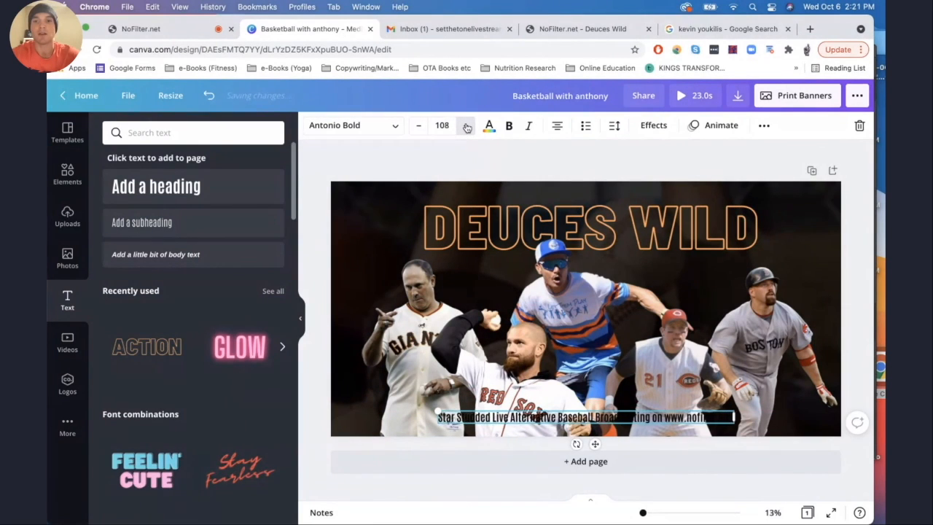
pyautogui.click(467, 128)
pyautogui.click(467, 127)
pyautogui.click(467, 128)
pyautogui.click(467, 128)
pyautogui.click(467, 128)
pyautogui.click(467, 128)
pyautogui.click(467, 128)
pyautogui.click(467, 127)
pyautogui.click(467, 127)
pyautogui.click(467, 127)
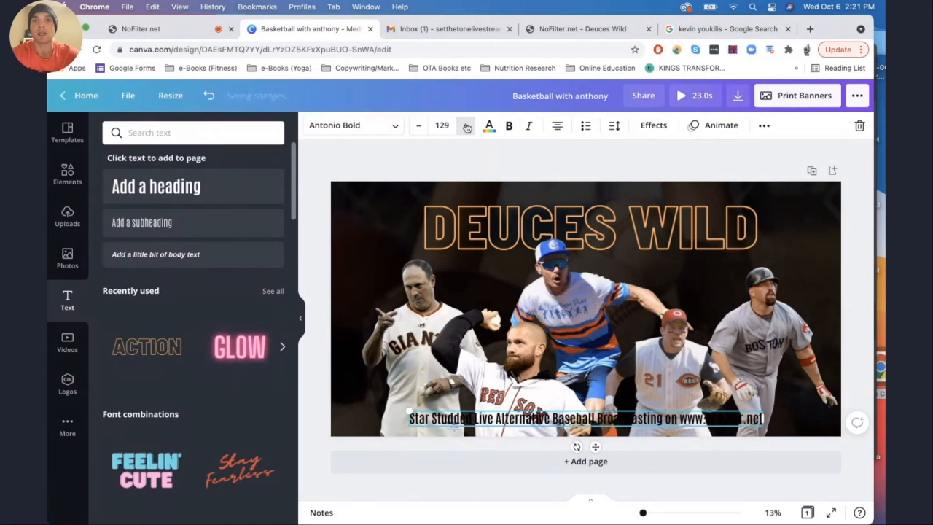
pyautogui.click(467, 127)
pyautogui.click(467, 127)
pyautogui.click(467, 127)
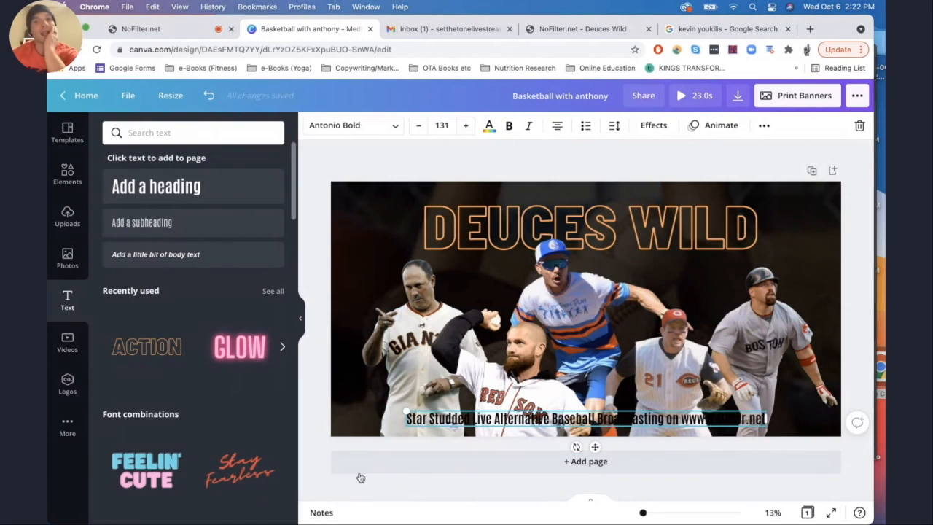
# Step: Colour the tagline text white and apply the Lift effect to it with an intensity of 100
pyautogui.click(489, 126)
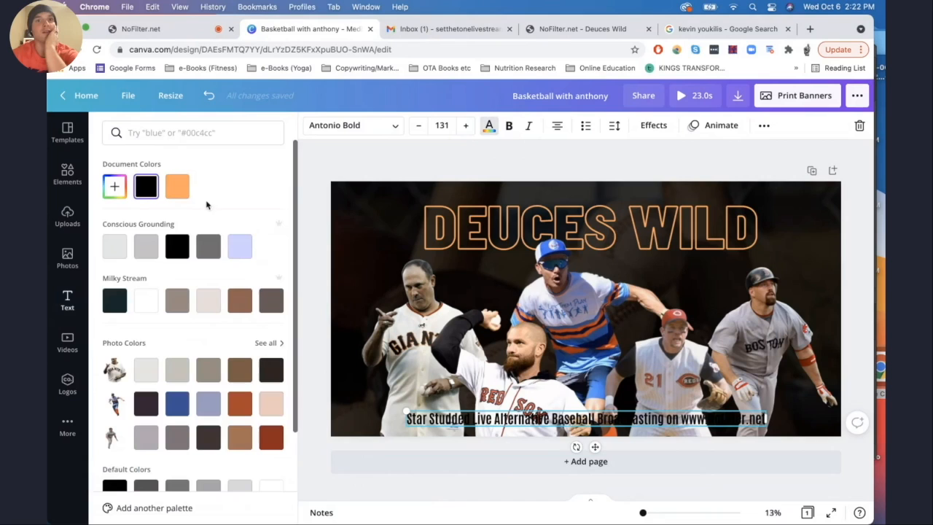
pyautogui.click(145, 301)
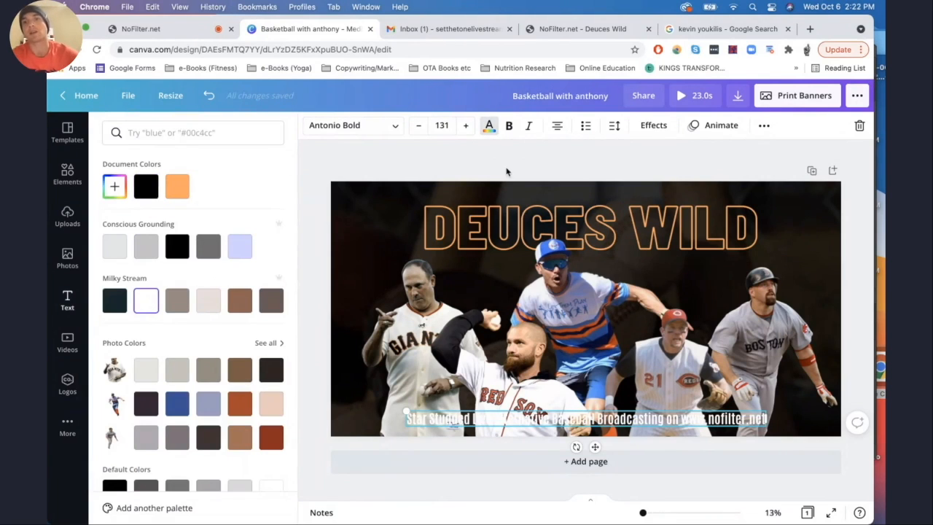
pyautogui.click(653, 125)
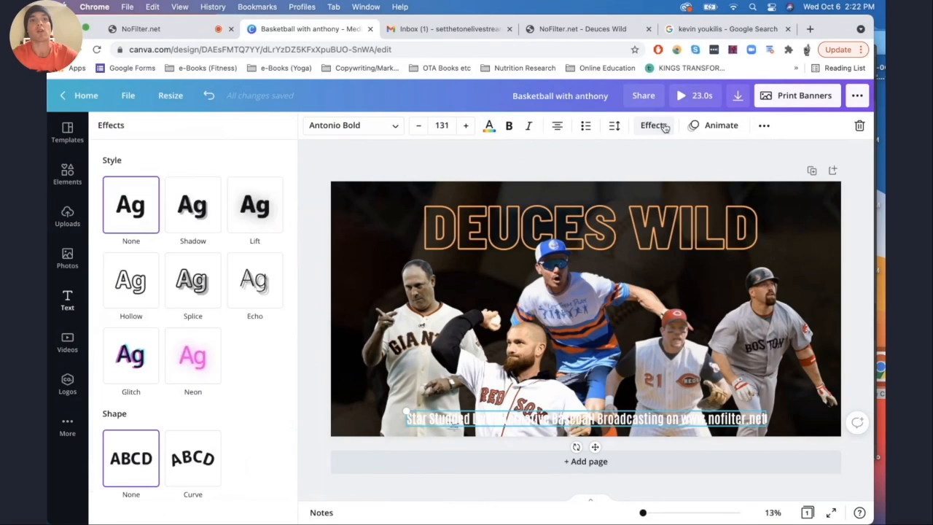
pyautogui.click(263, 210)
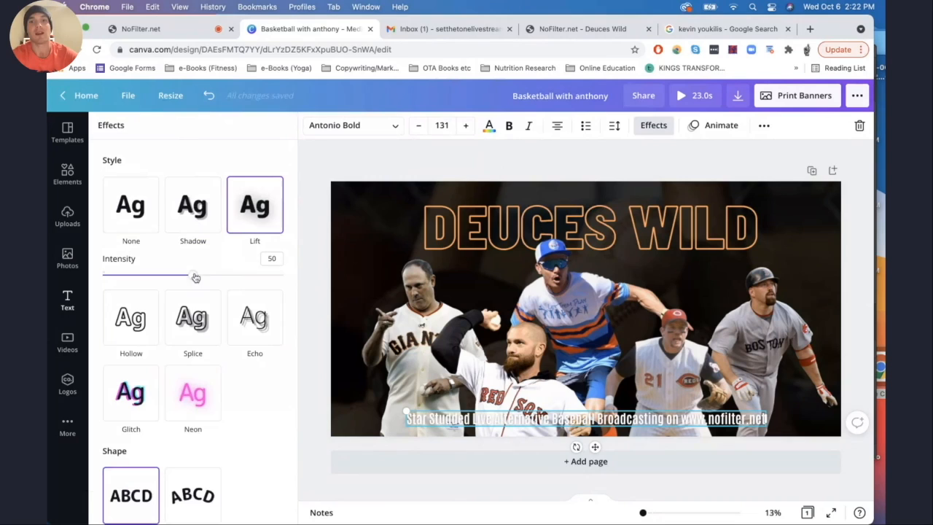
pyautogui.moveTo(193, 275); pyautogui.dragTo(335, 264)
pyautogui.click(380, 160)
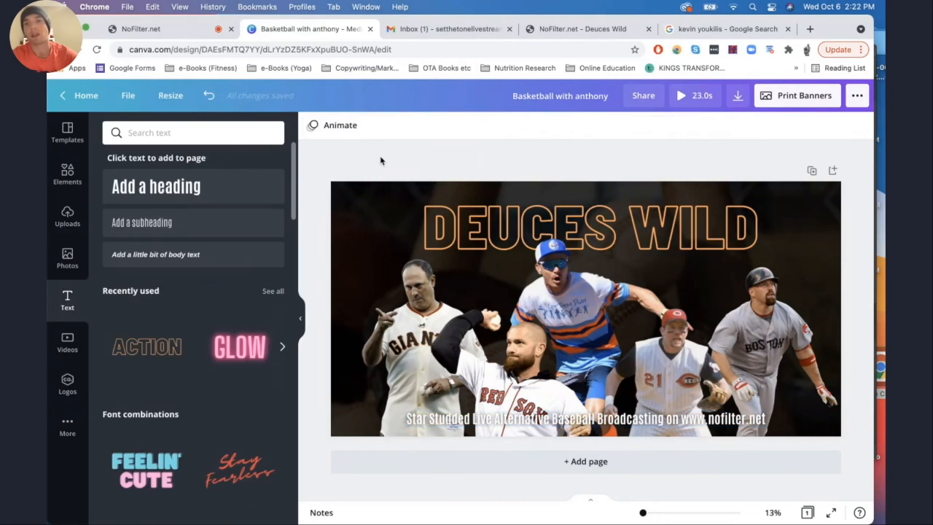
# Step: Give the tagline a black Shadow effect with offset 100, transparency 100 and blur 55
pyautogui.click(459, 419)
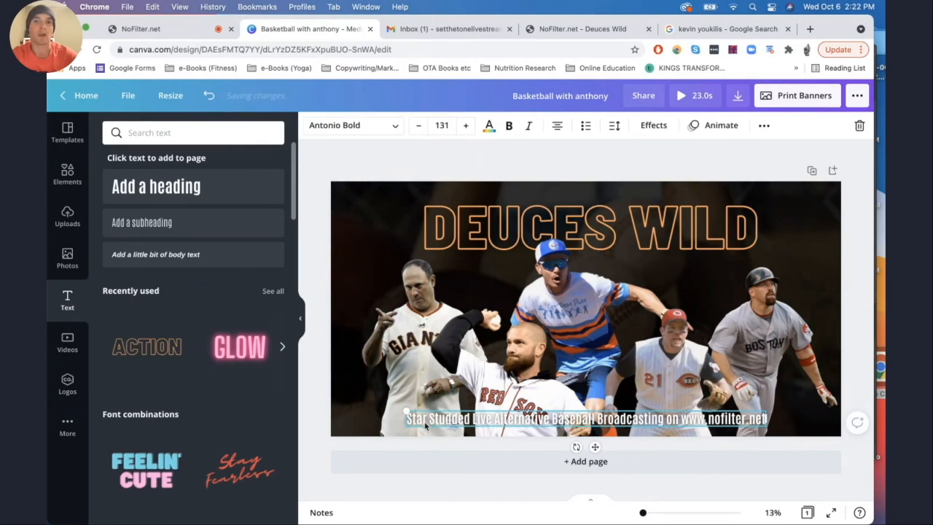
pyautogui.click(647, 127)
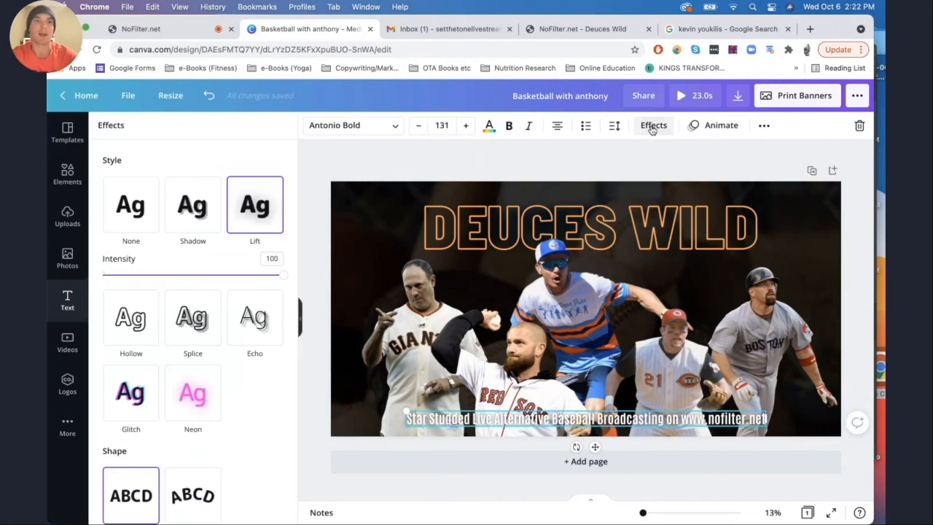
pyautogui.click(182, 215)
pyautogui.click(272, 394)
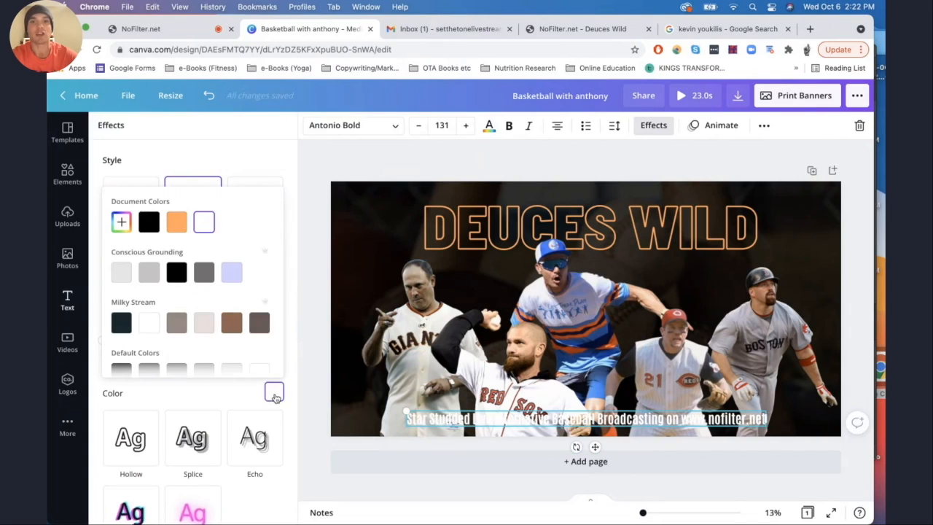
pyautogui.click(149, 222)
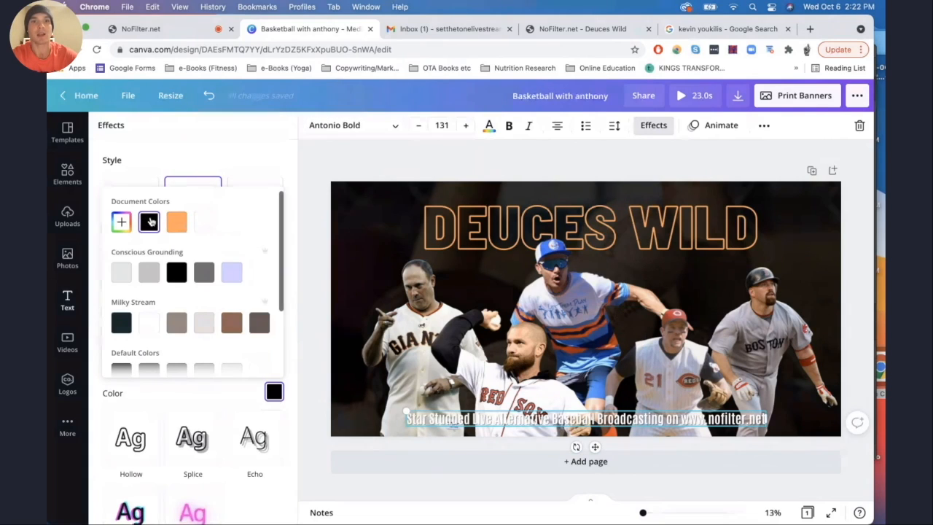
pyautogui.moveTo(197, 276); pyautogui.dragTo(292, 275)
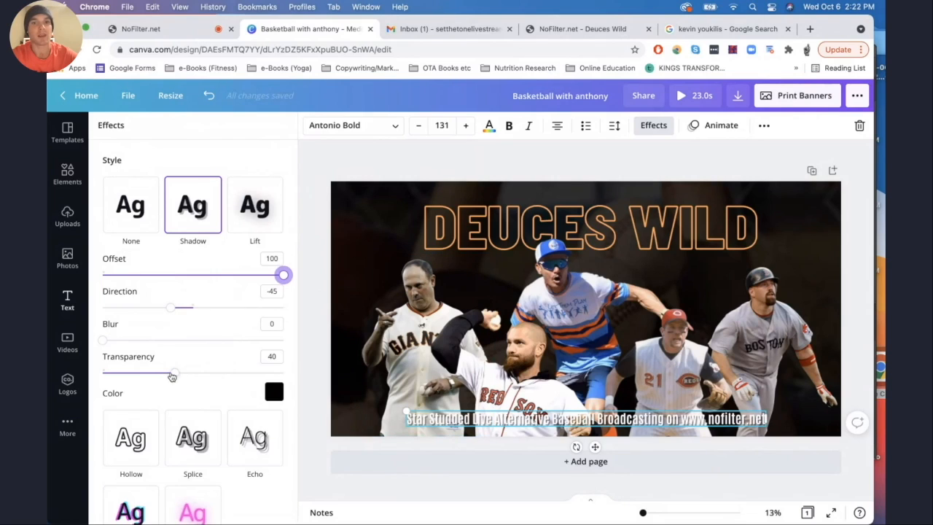
pyautogui.moveTo(172, 376); pyautogui.dragTo(281, 373)
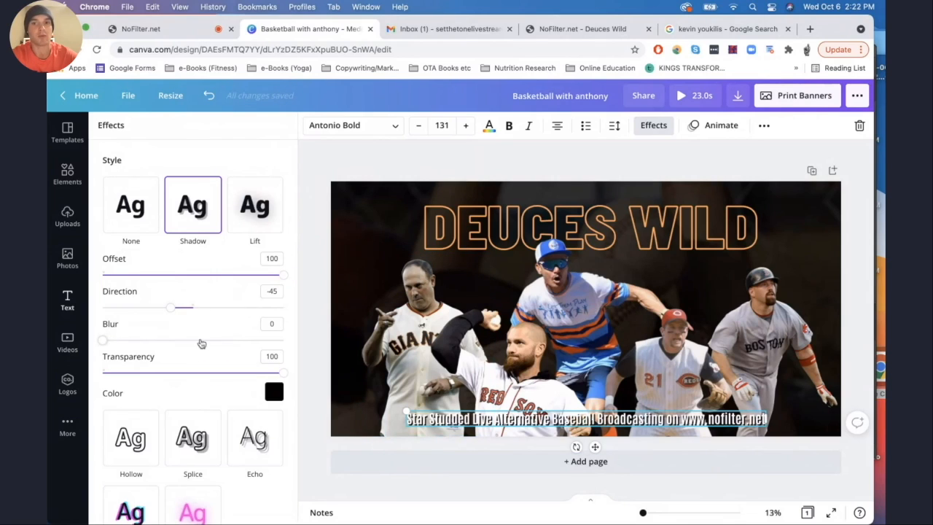
pyautogui.moveTo(229, 340); pyautogui.dragTo(202, 342)
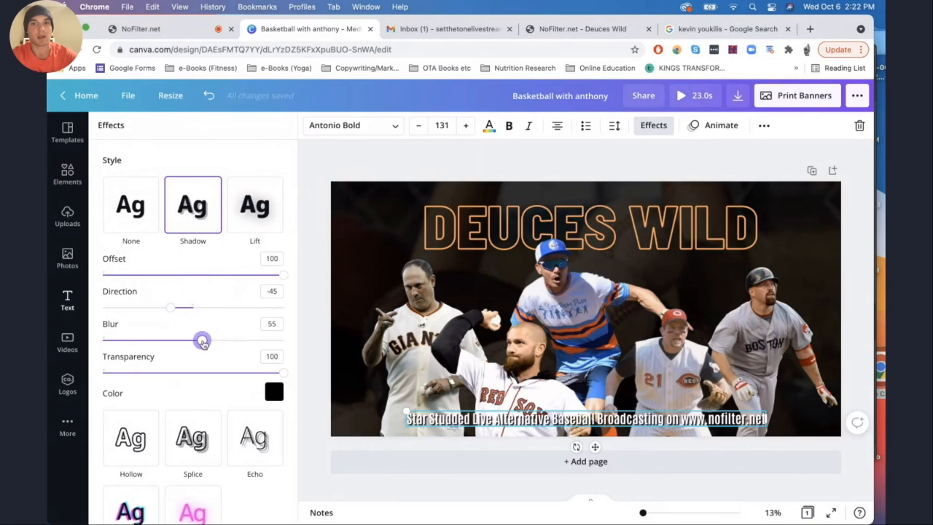
pyautogui.click(412, 173)
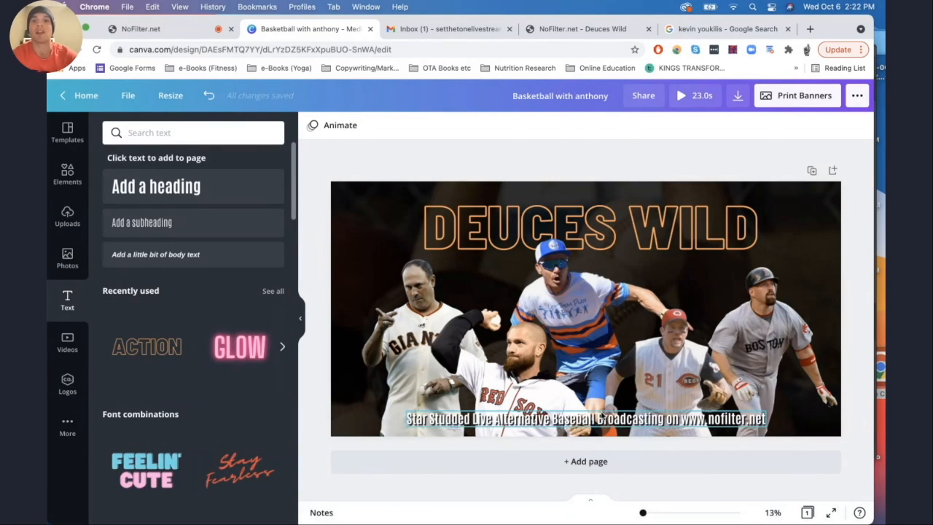
# Step: Change the tagline's effect style to Splice and set the effect colour to white
pyautogui.click(600, 418)
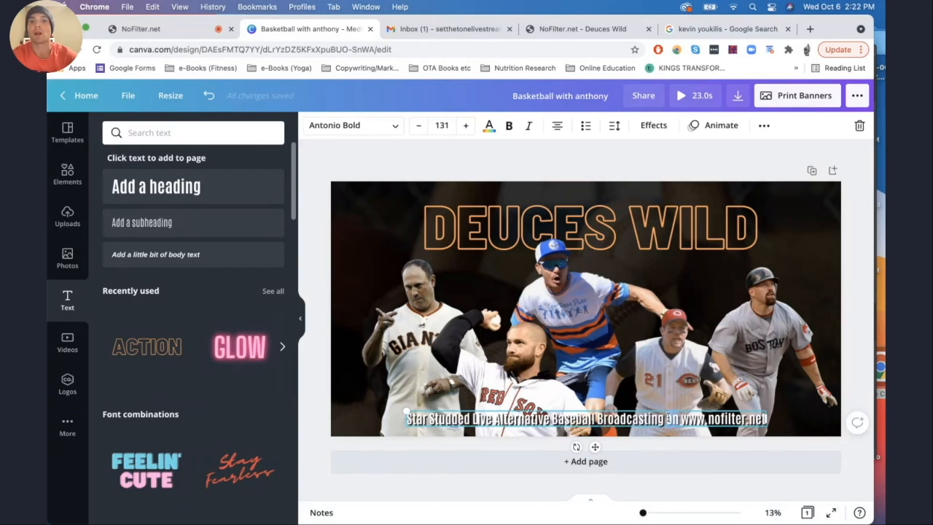
pyautogui.click(654, 126)
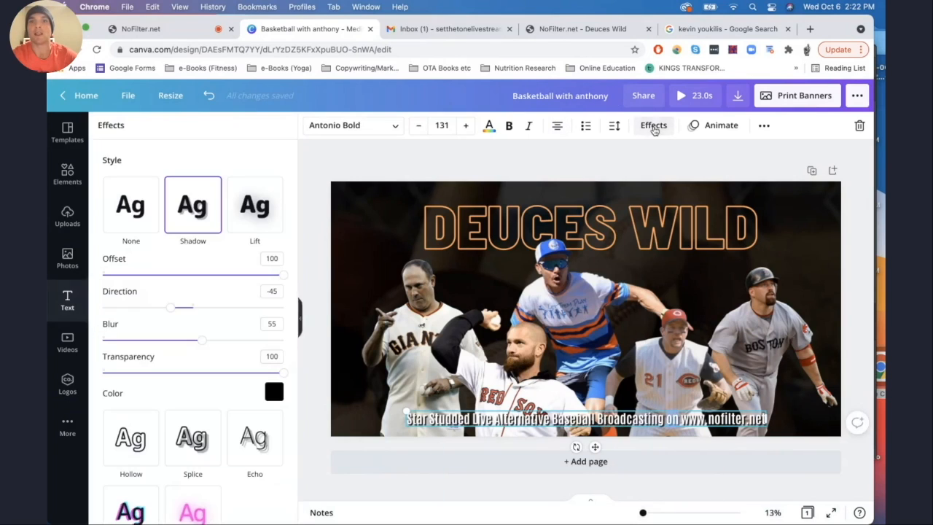
pyautogui.scroll(-3, 191, 384)
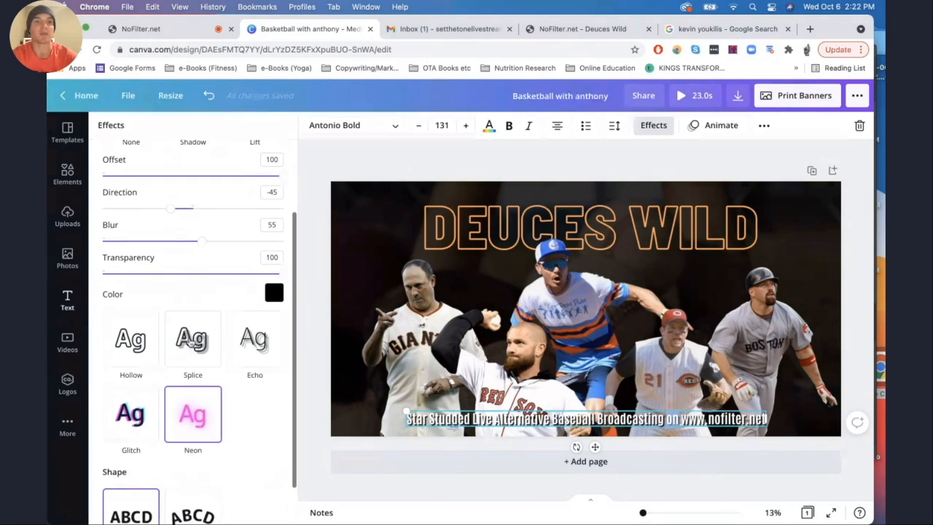
pyautogui.click(192, 339)
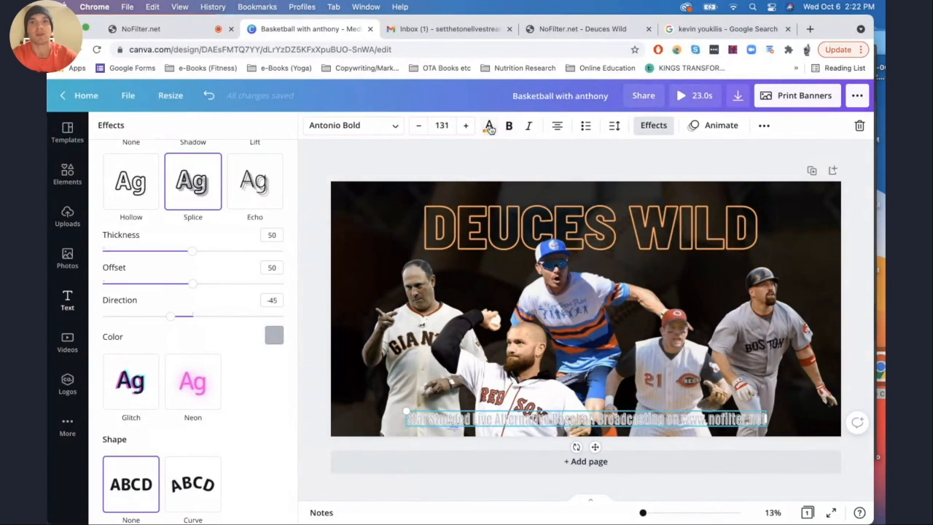
pyautogui.click(274, 335)
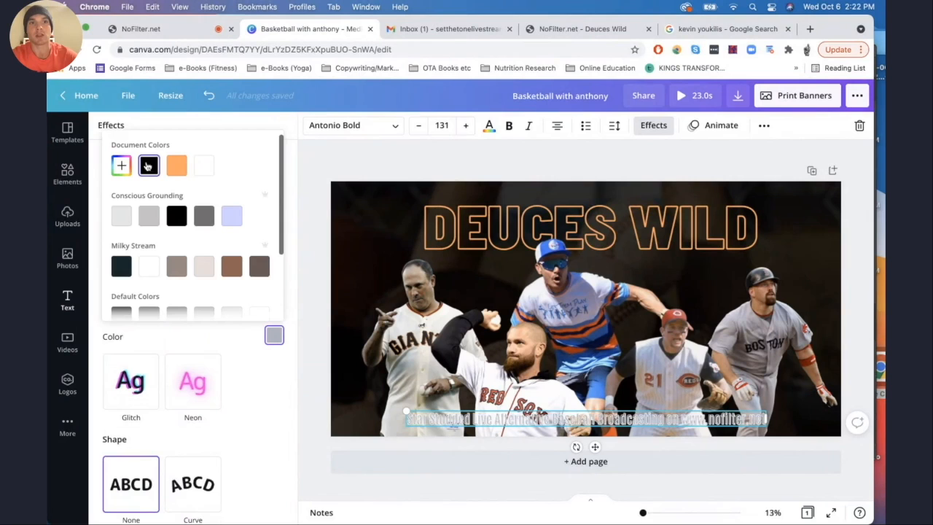
pyautogui.click(208, 167)
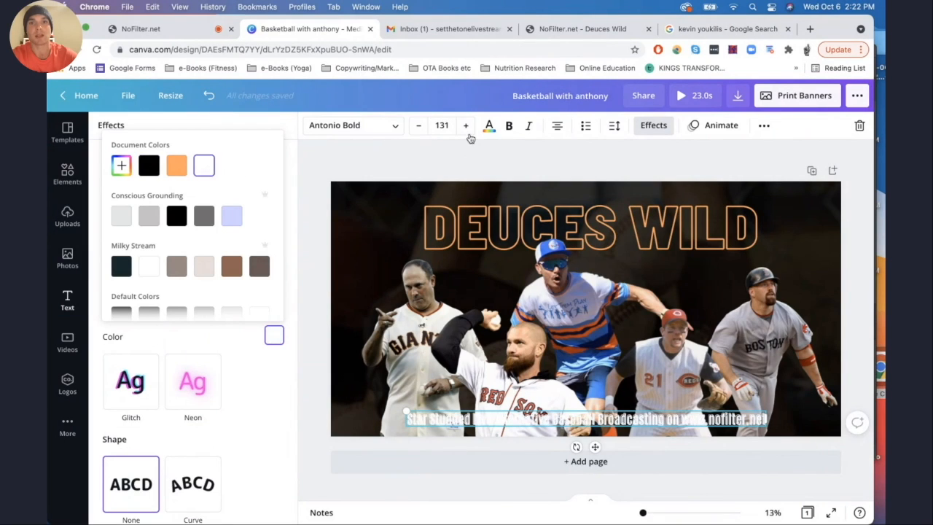
# Step: Colour the tagline text black, and enlarge it to font size 153, centred along the banner's bottom edge
pyautogui.click(492, 128)
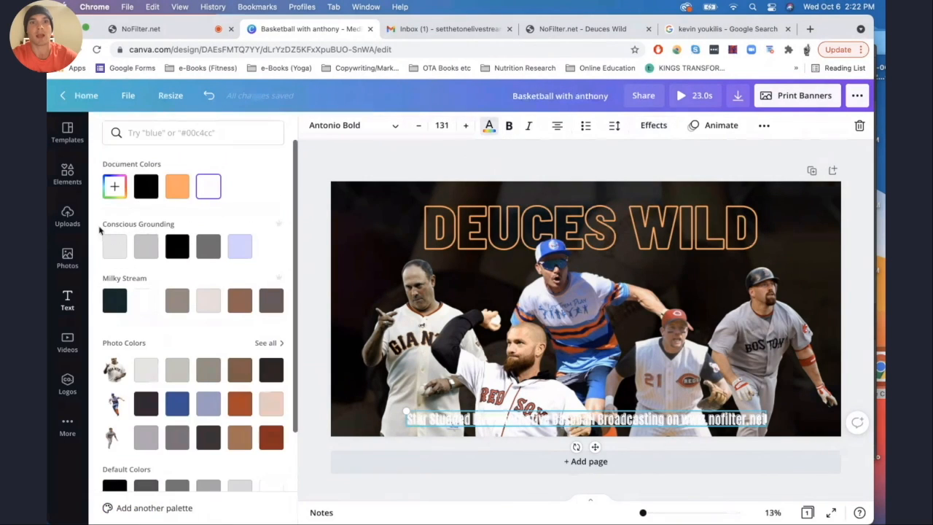
pyautogui.click(145, 187)
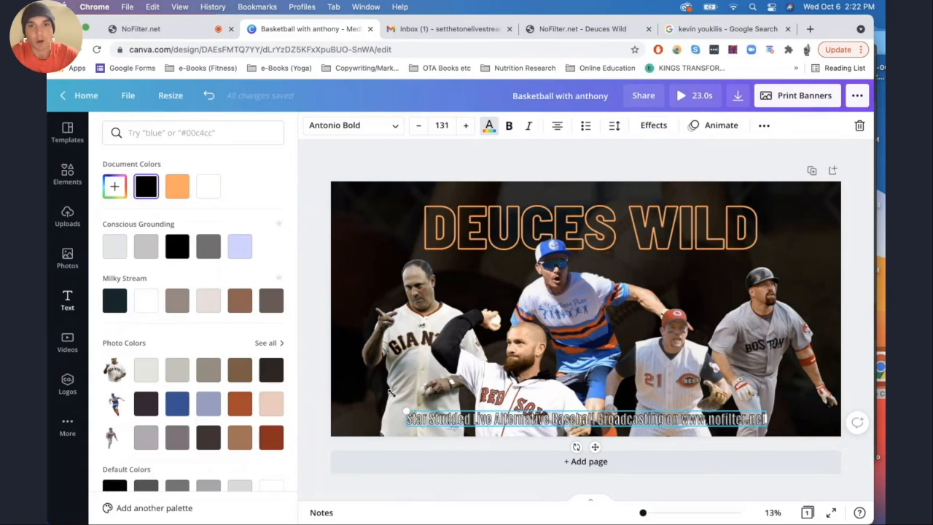
pyautogui.moveTo(405, 409); pyautogui.dragTo(346, 408)
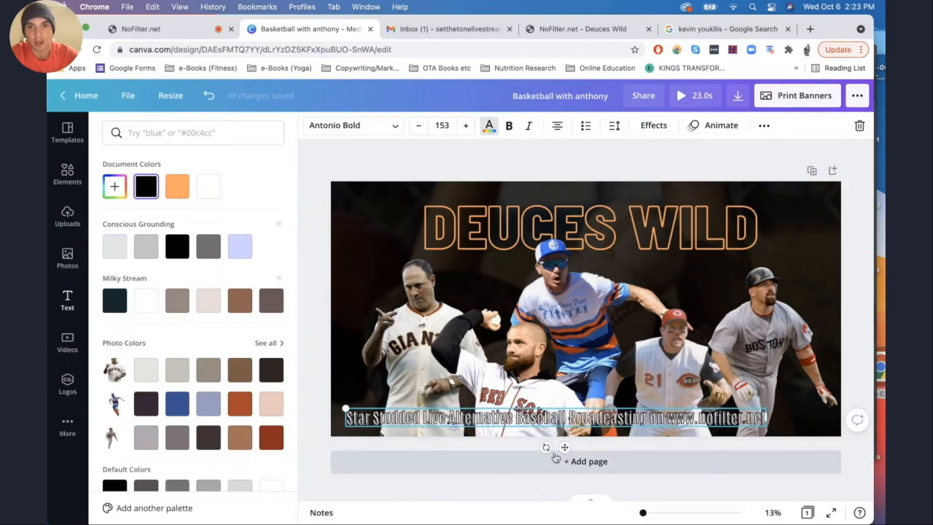
pyautogui.moveTo(564, 447); pyautogui.dragTo(588, 447)
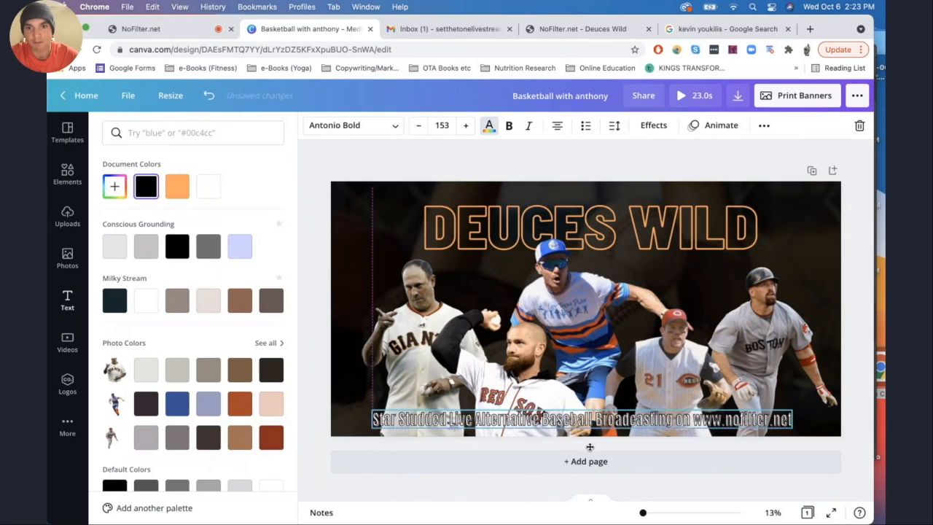
# Step: Set the tagline's Splice effect to thickness 82, offset 0 and direction -103
pyautogui.click(651, 126)
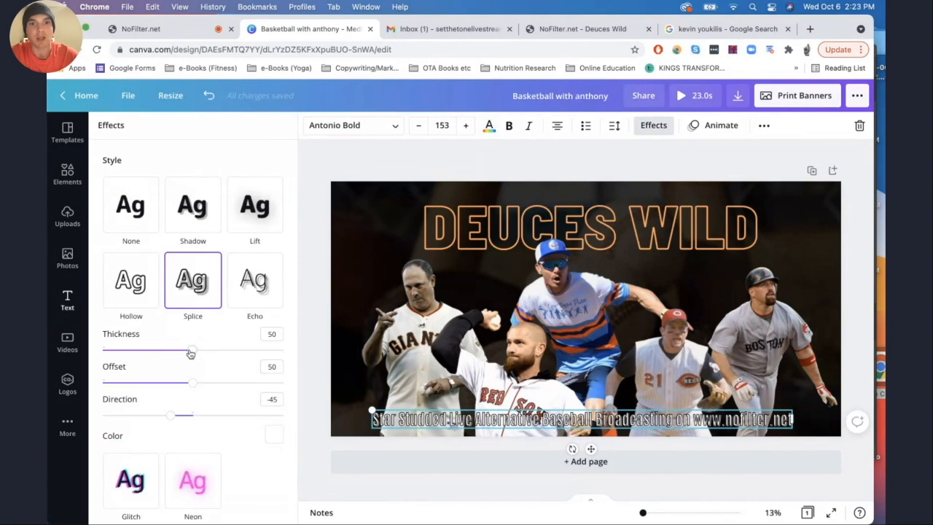
pyautogui.moveTo(190, 353); pyautogui.dragTo(219, 352)
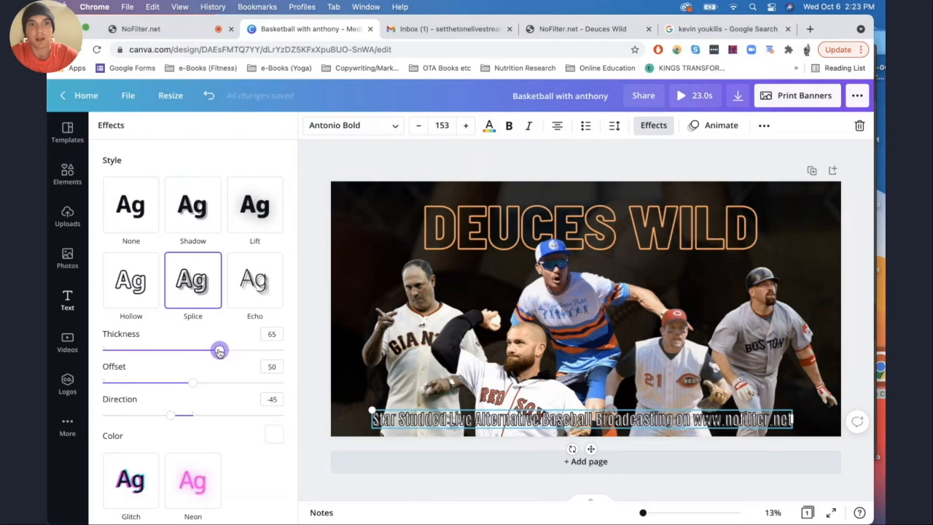
pyautogui.moveTo(193, 380); pyautogui.dragTo(92, 396)
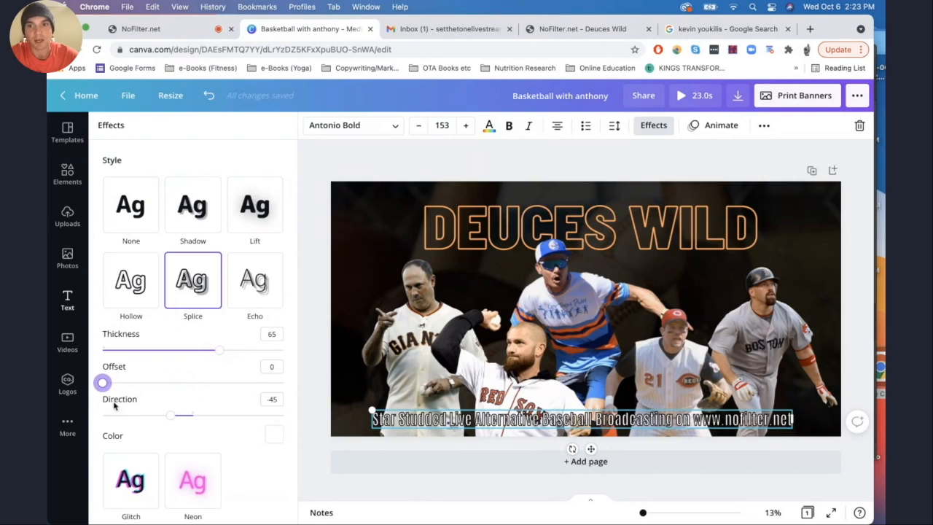
pyautogui.moveTo(175, 419); pyautogui.dragTo(142, 425)
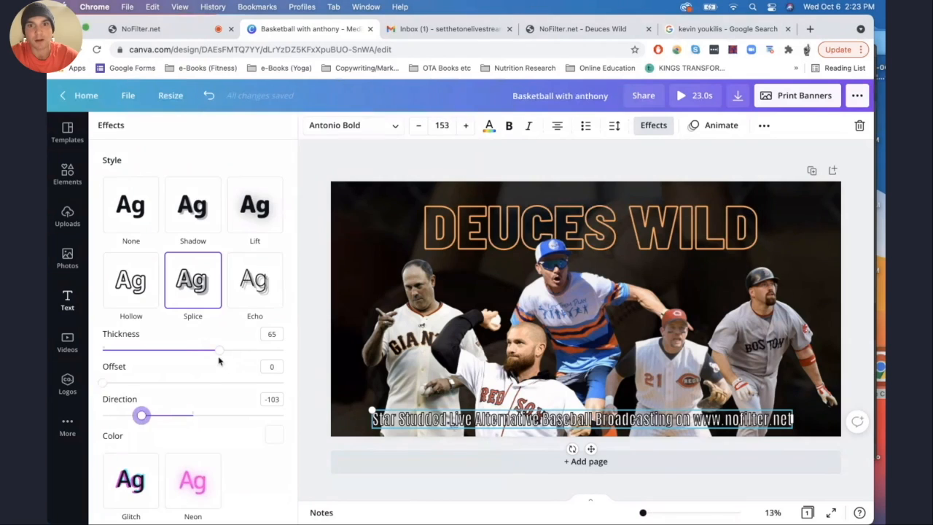
pyautogui.moveTo(218, 351); pyautogui.dragTo(250, 350)
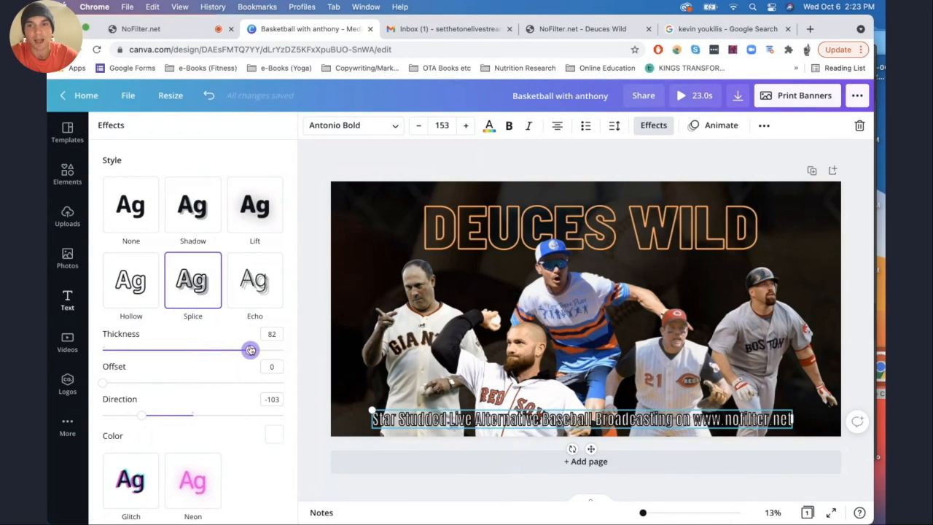
pyautogui.click(432, 168)
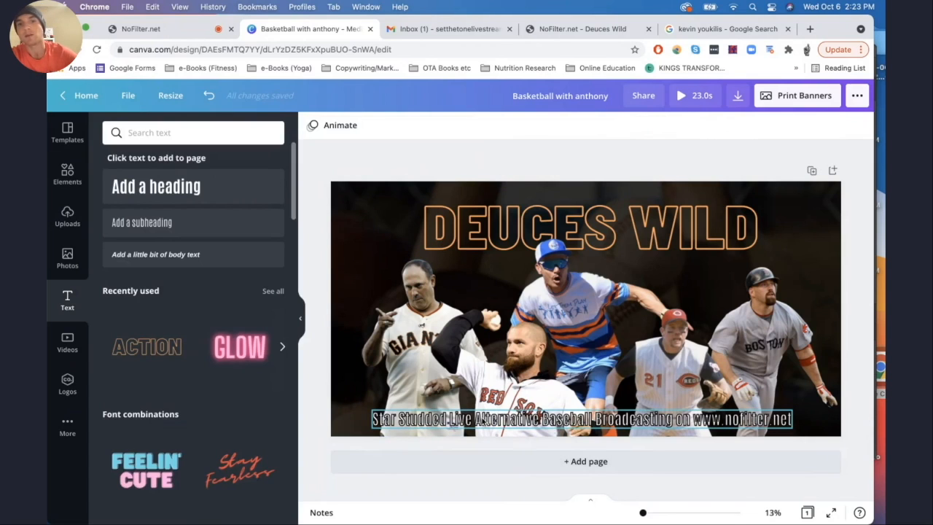
# Step: Move the tagline to the banner's top edge and reposition the DEUCES WILD title just beneath it
pyautogui.moveTo(481, 419); pyautogui.dragTo(495, 195)
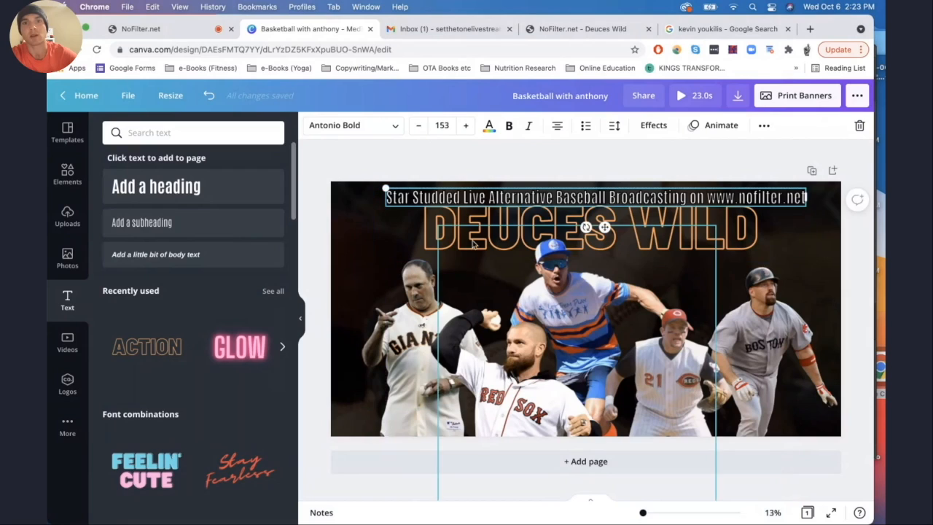
pyautogui.click(434, 224)
pyautogui.press('super+b')
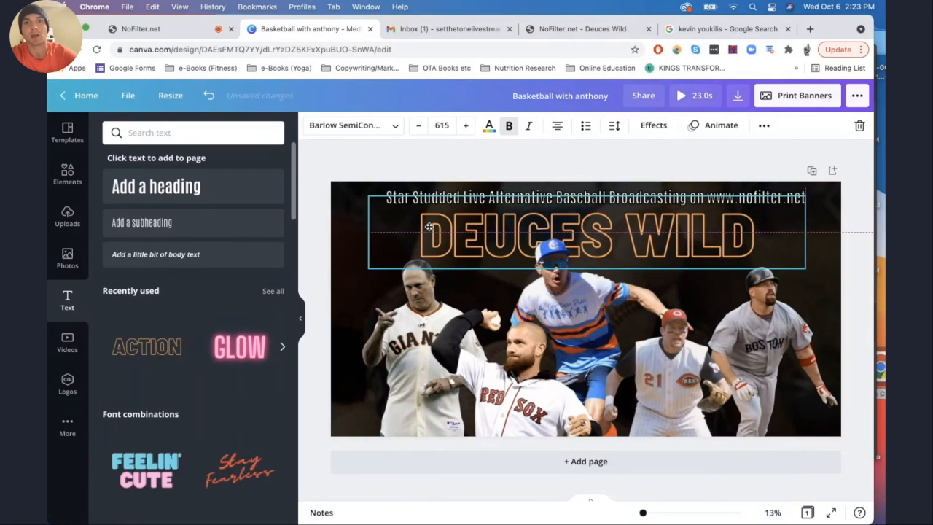
pyautogui.moveTo(430, 224); pyautogui.dragTo(429, 224)
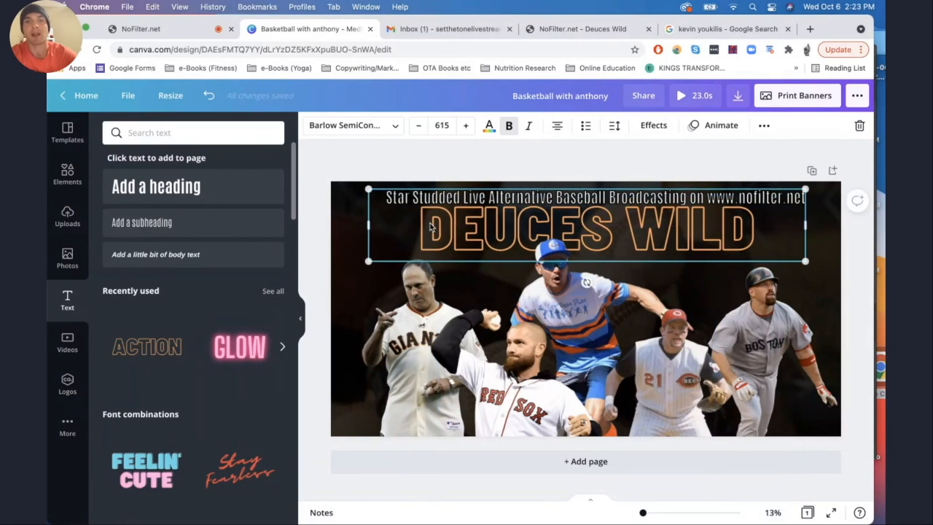
pyautogui.click(471, 161)
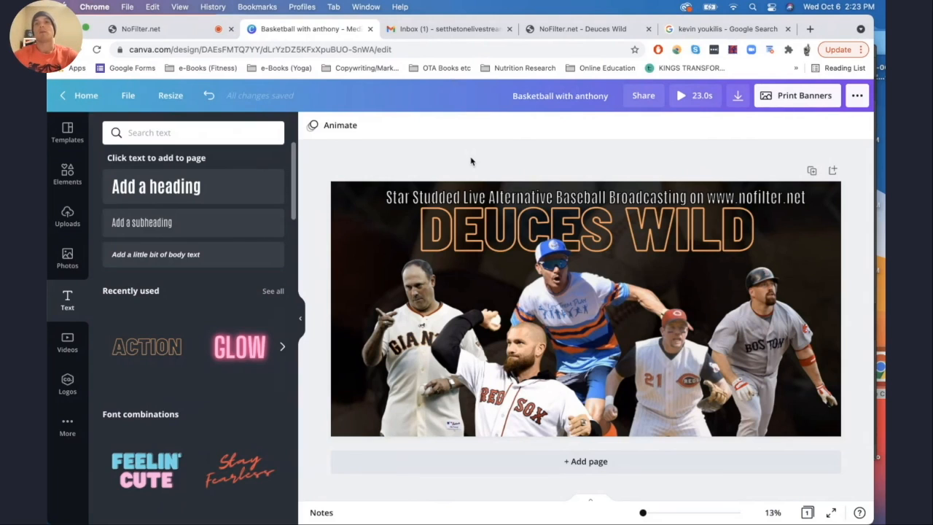
# Step: Preview the finished banner, and switch to the Deuces Wild event page on NoFilter.net
pyautogui.click(681, 95)
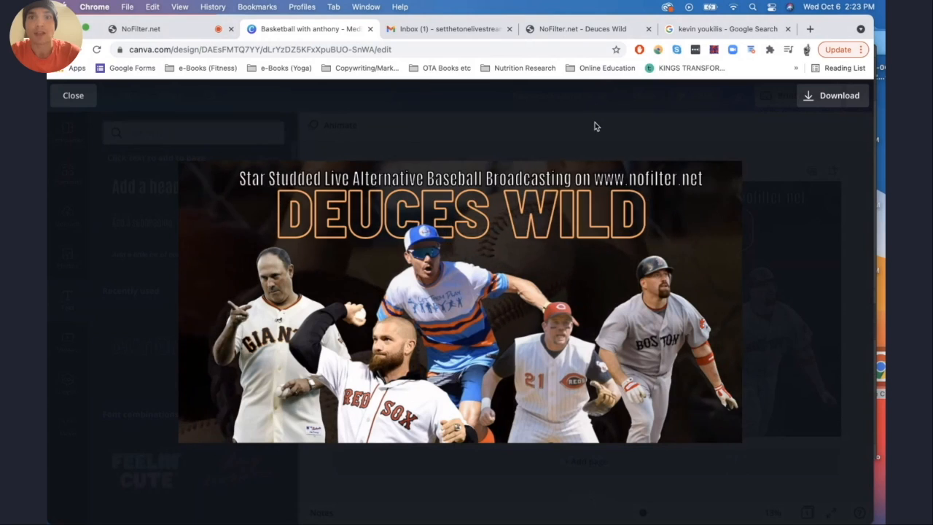
pyautogui.press('Escape')
pyautogui.click(574, 28)
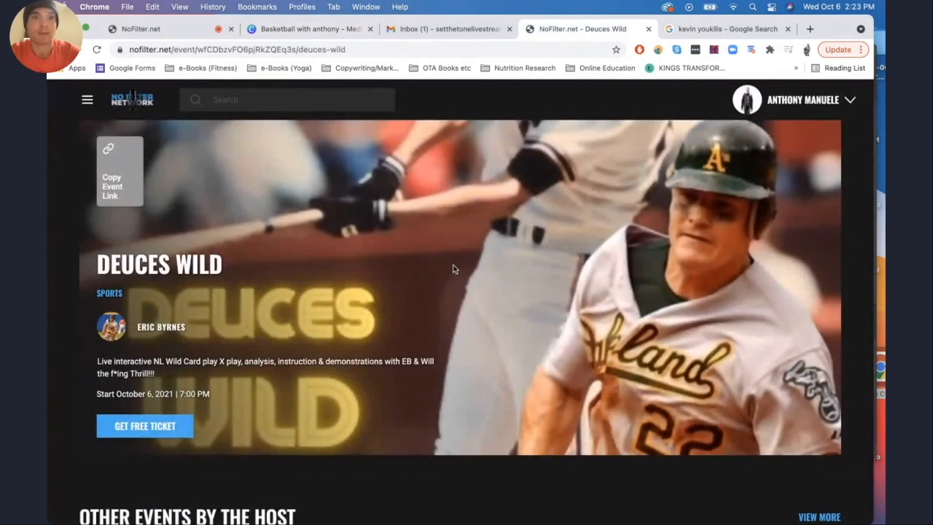
# Step: Check the Deuces Wild event's start time on its NoFilter.net page, and switch back to the Canva banner design
pyautogui.moveTo(182, 393); pyautogui.dragTo(212, 397)
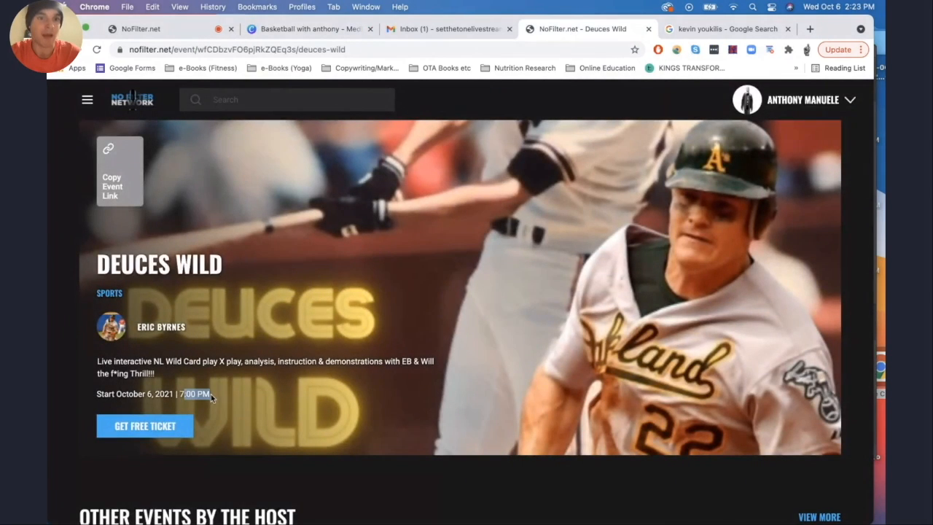
pyautogui.click(489, 27)
pyautogui.click(342, 29)
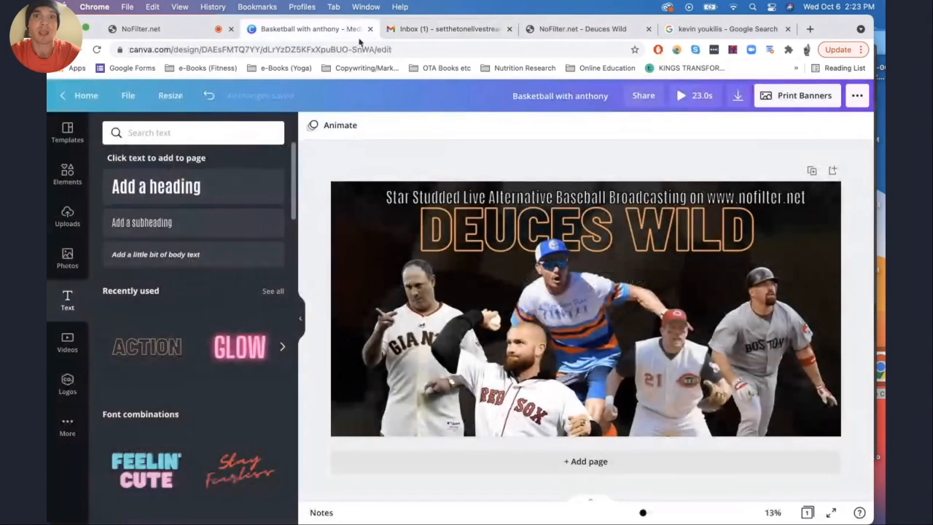
# Step: Add a white heading at font size 96 to the banner, reading "6 pm PST / 9 pm EST"
pyautogui.click(114, 185)
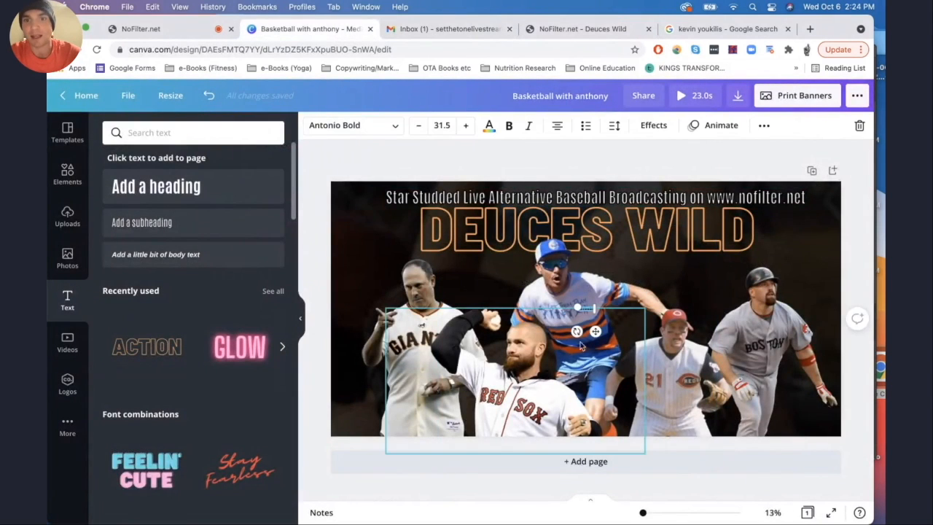
pyautogui.click(441, 125)
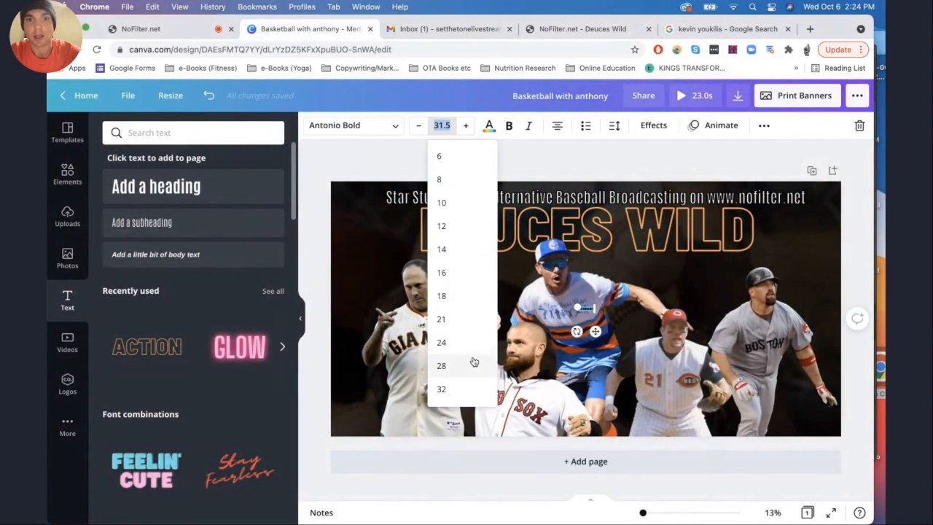
pyautogui.scroll(-4, 473, 362)
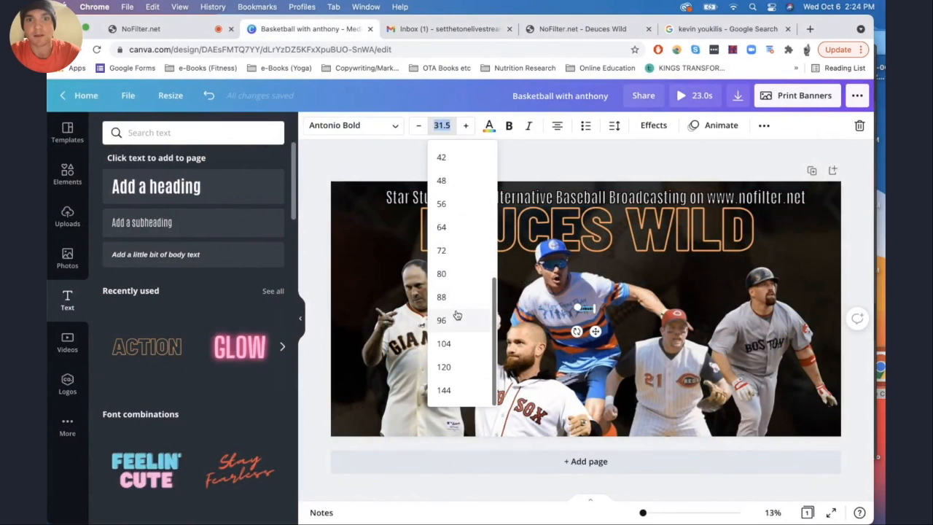
pyautogui.click(441, 321)
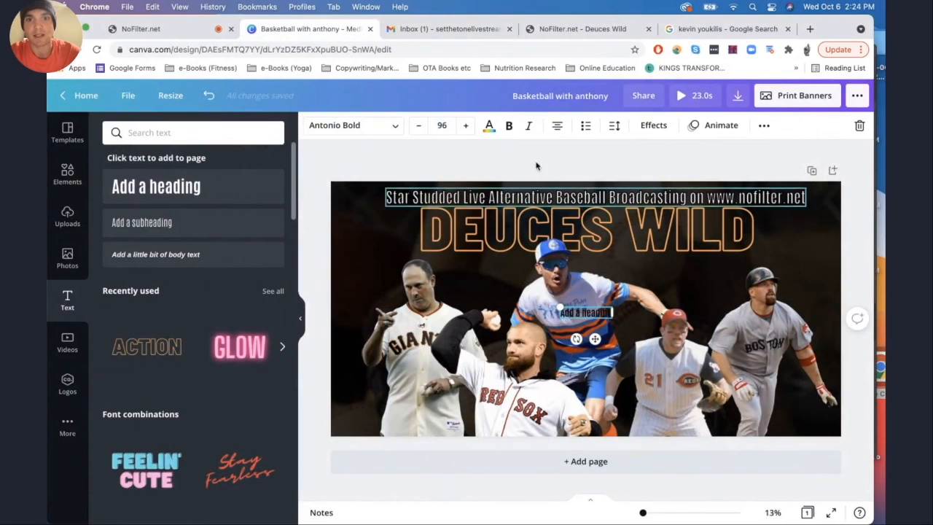
pyautogui.click(489, 126)
pyautogui.click(145, 300)
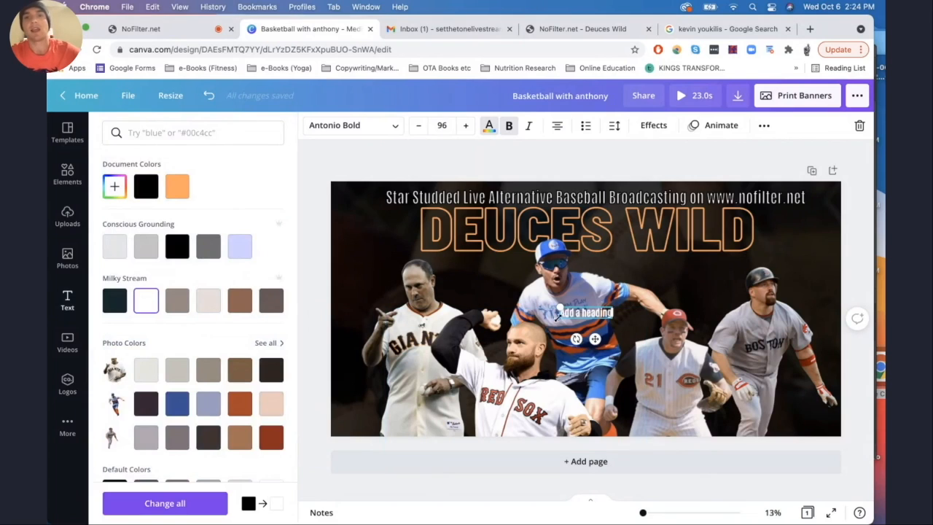
pyautogui.write('6 pm PST /')
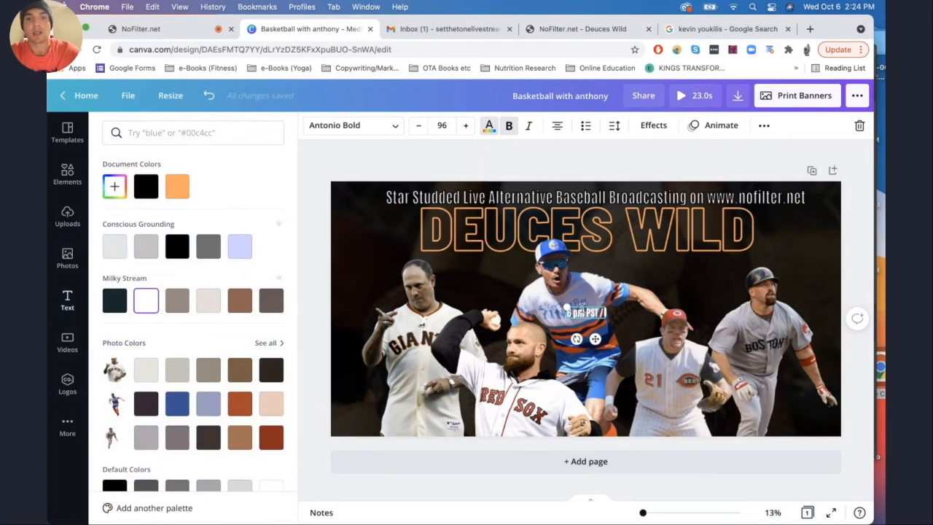
pyautogui.write(' 9 pm')
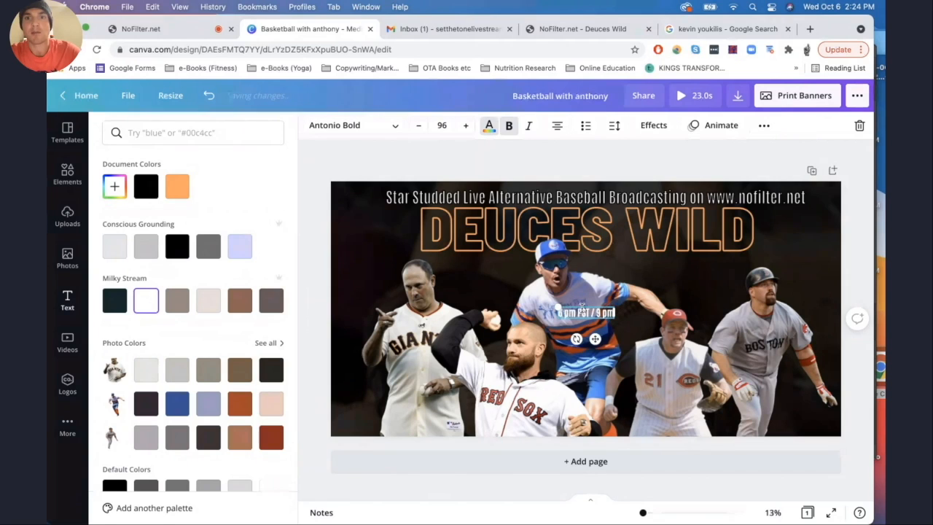
pyautogui.write(' EST')
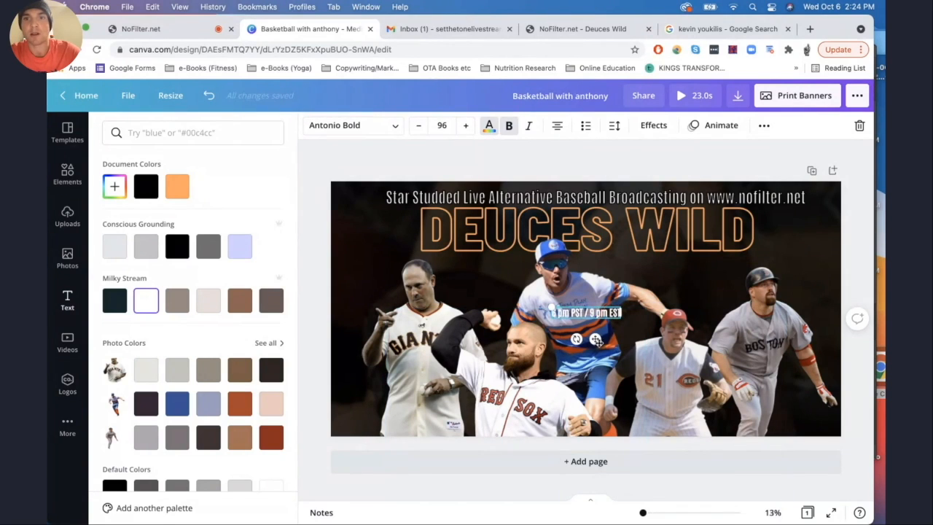
# Step: Move the broadcast time text just beneath the word WILD in the title, roughly centred under it
pyautogui.moveTo(596, 341); pyautogui.dragTo(726, 290)
pyautogui.click(745, 169)
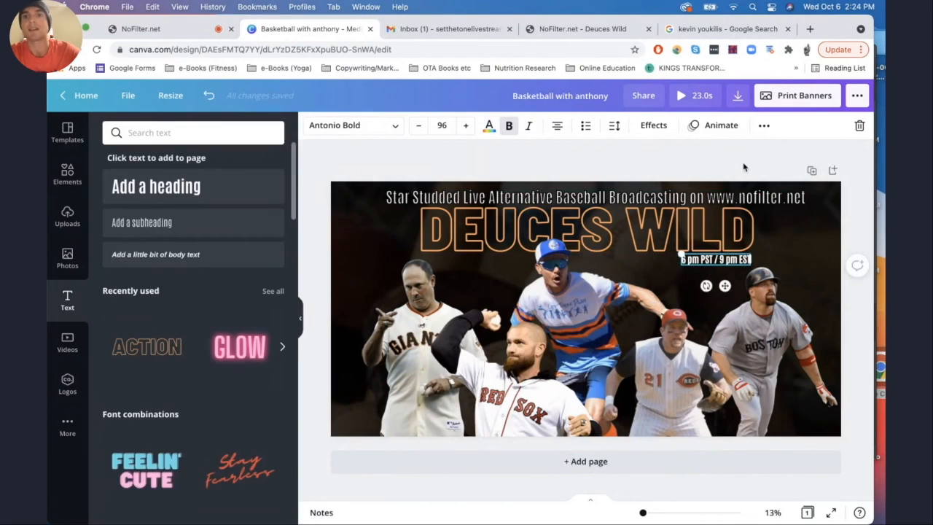
pyautogui.click(717, 260)
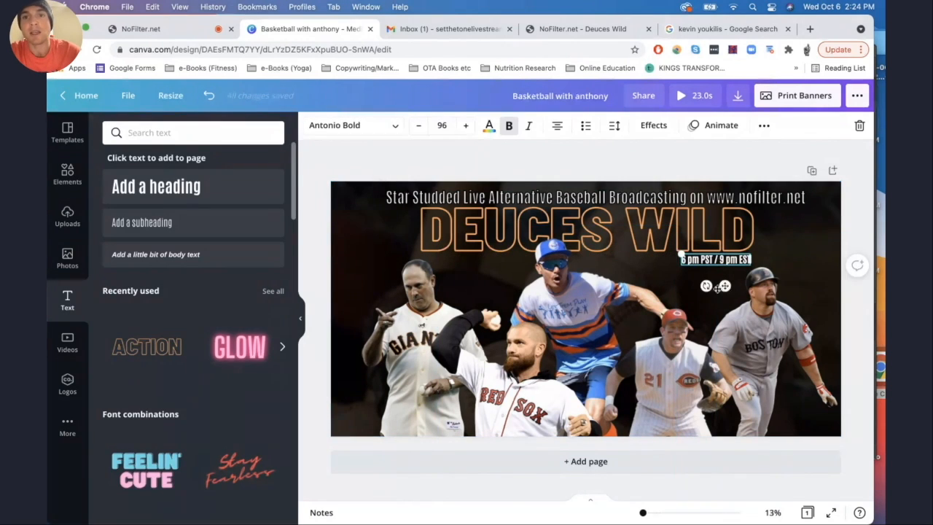
pyautogui.moveTo(716, 288); pyautogui.dragTo(681, 288)
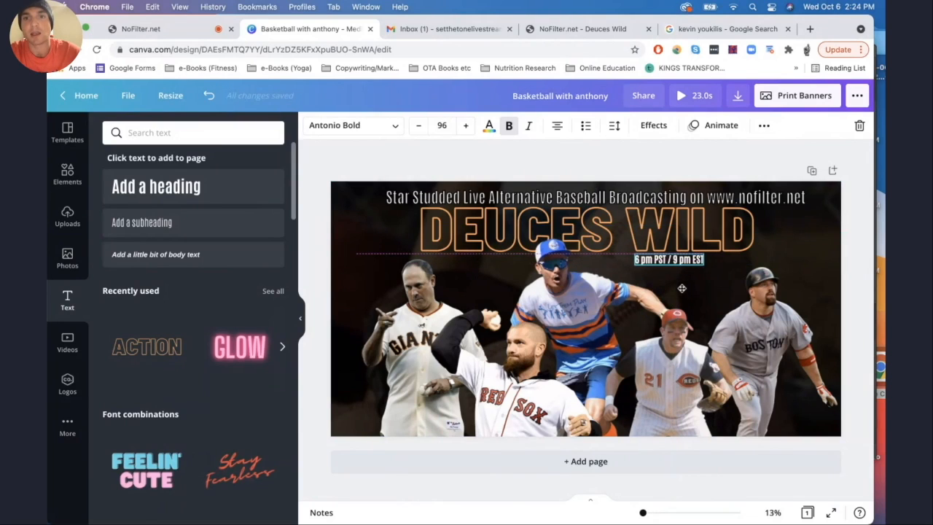
pyautogui.click(676, 146)
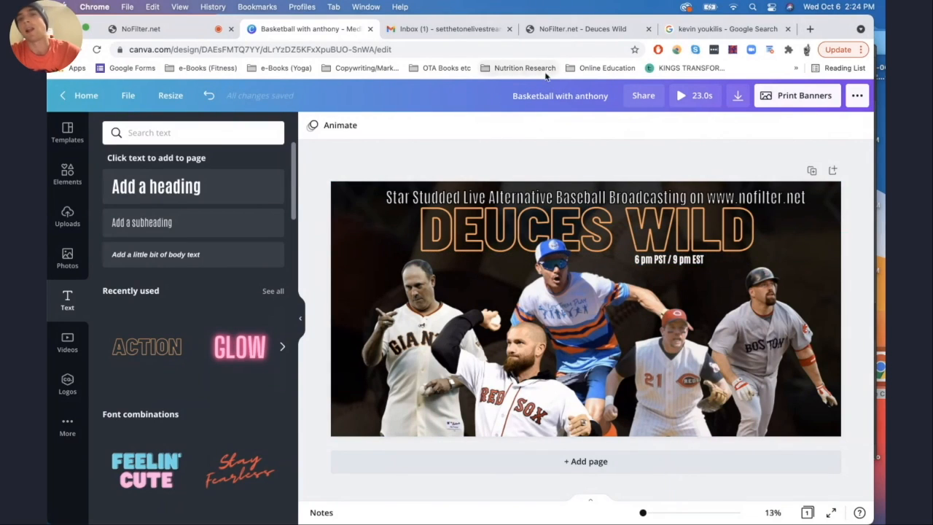
# Step: Preview the banner, and look through the file types offered for downloading it
pyautogui.click(689, 94)
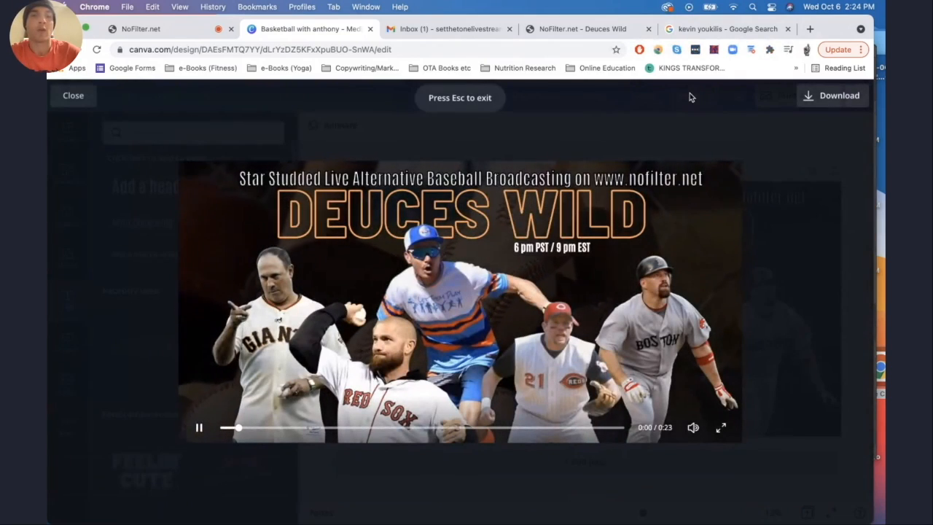
pyautogui.press('Escape')
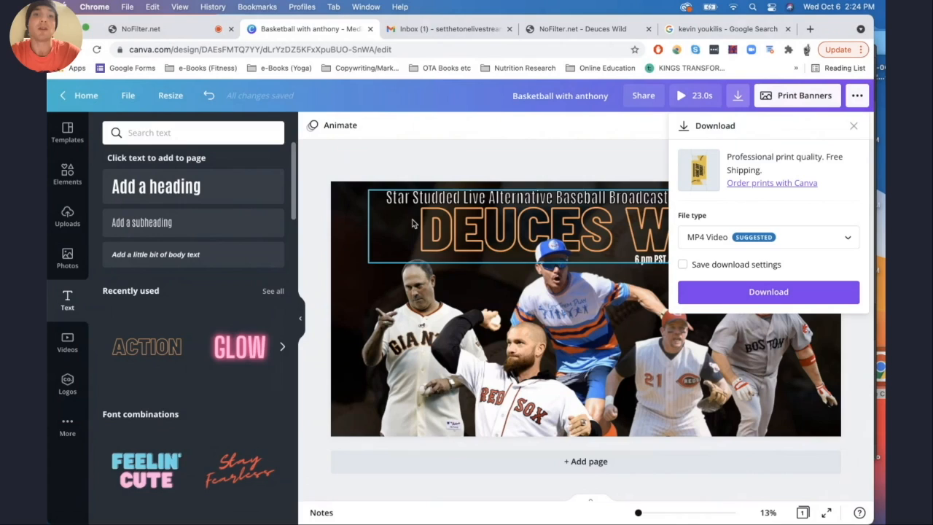
pyautogui.click(756, 242)
pyautogui.click(745, 271)
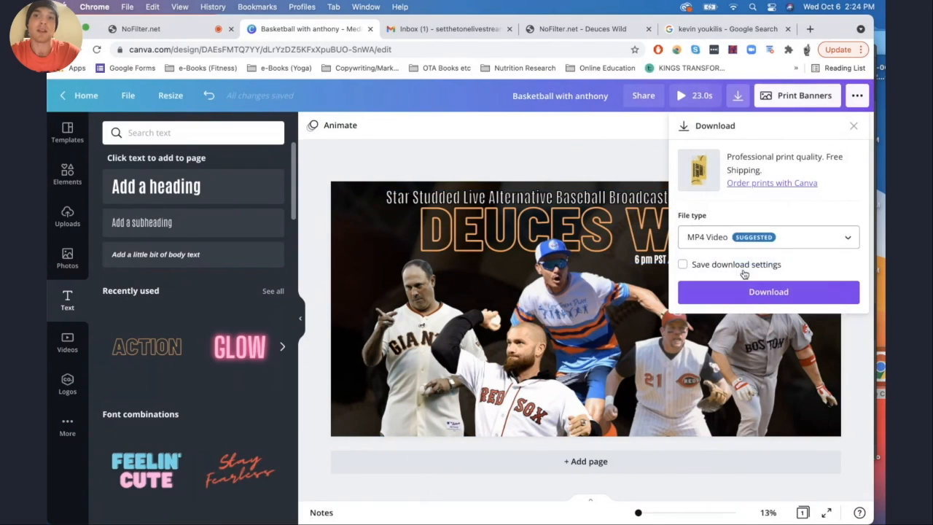
pyautogui.click(755, 241)
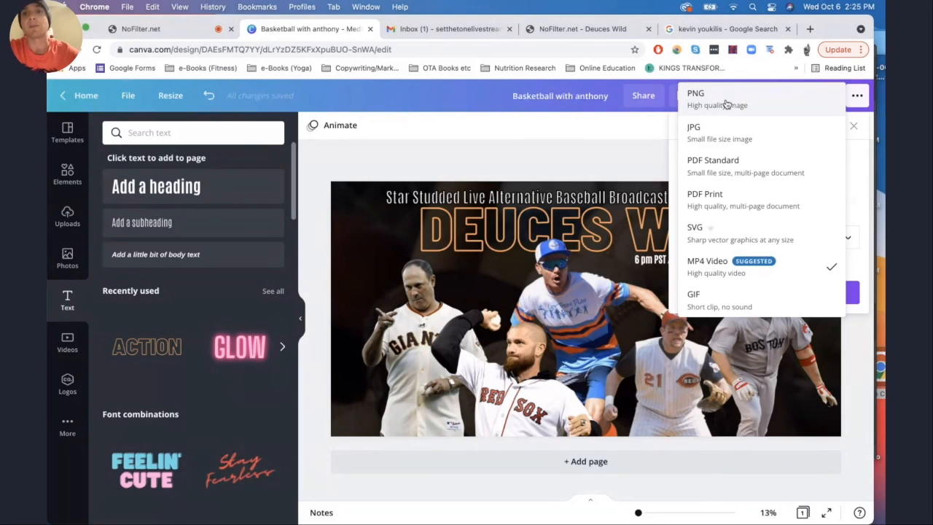
# Step: Switch to the NoFilter.net event page, open the host's profile and browse the artwork of the upcoming streams
pyautogui.click(601, 32)
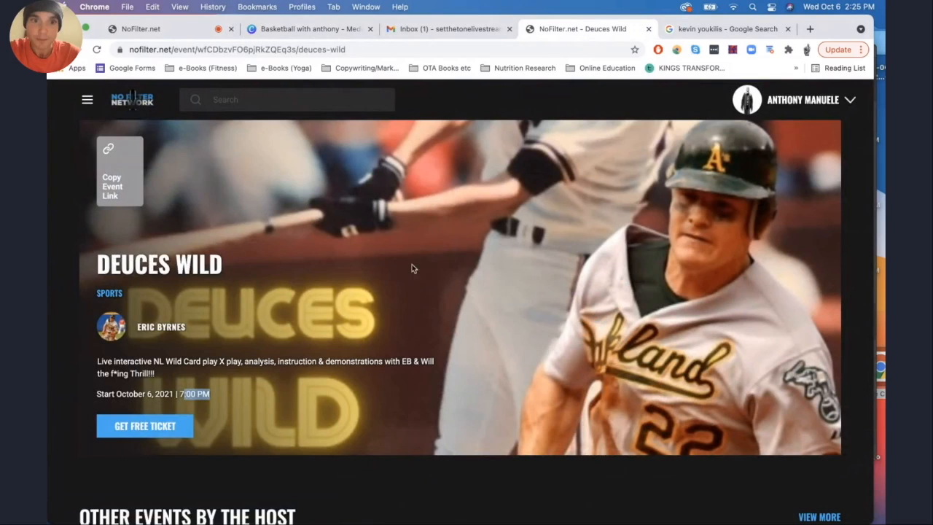
pyautogui.click(156, 330)
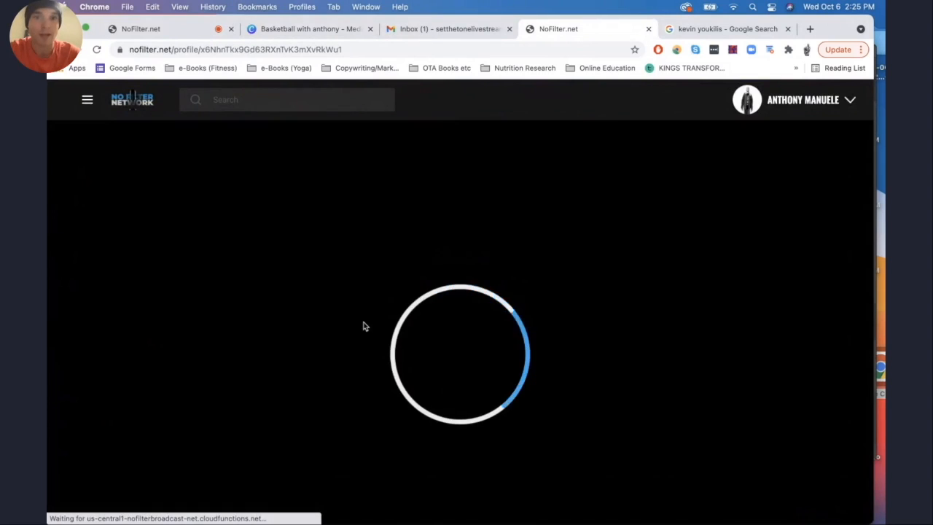
pyautogui.scroll(-3, 362, 325)
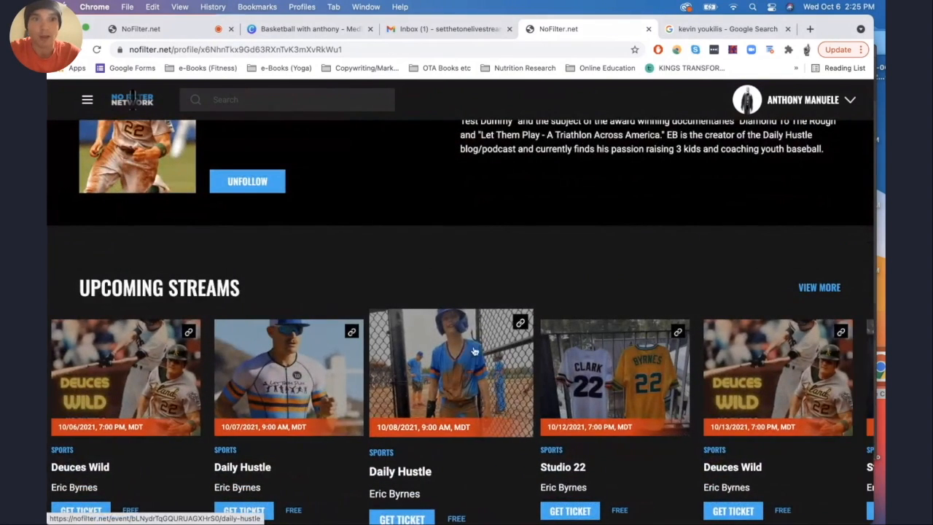
pyautogui.hscroll(2, 523, 356)
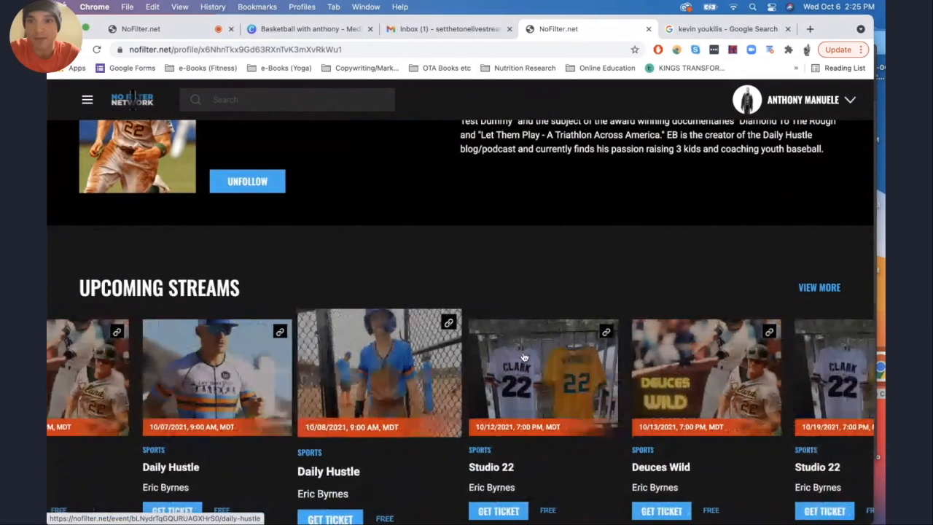
pyautogui.hscroll(3, 523, 357)
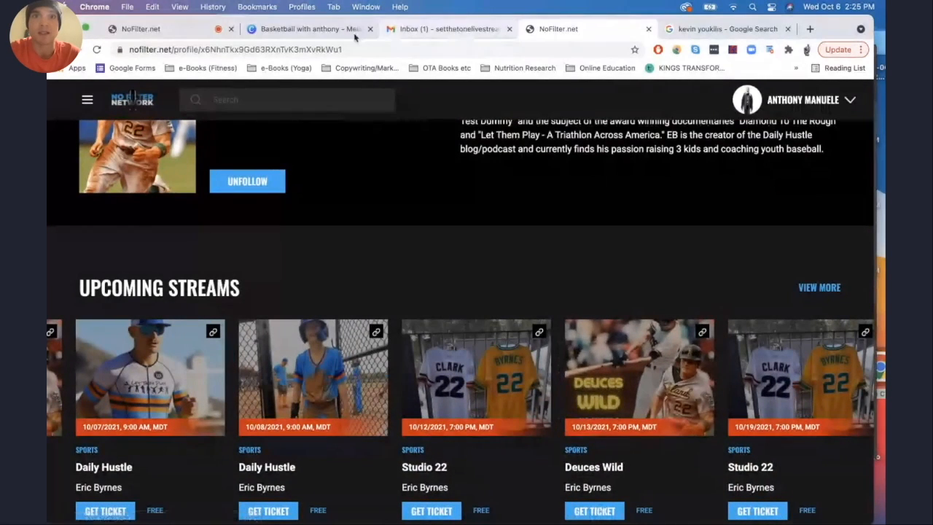
# Step: Return to the Canva design and download the banner as an MP4 Video
pyautogui.click(333, 29)
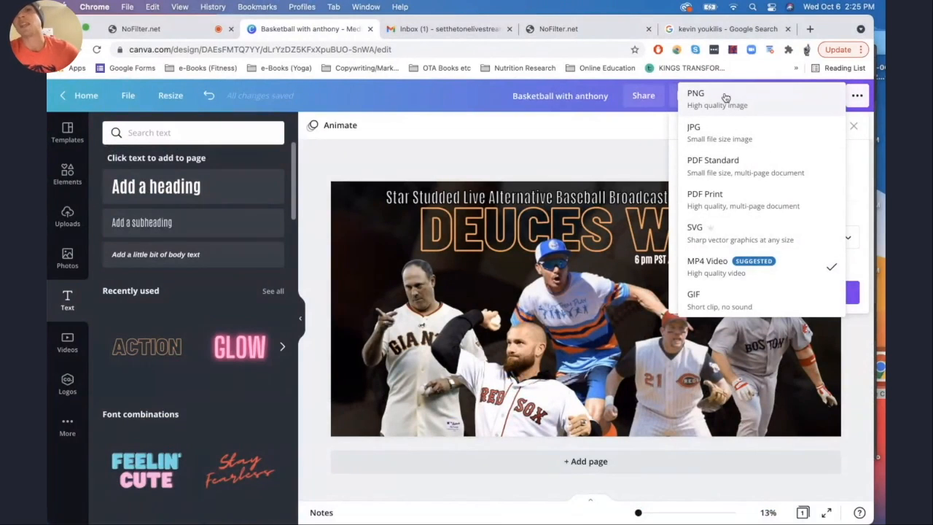
pyautogui.click(739, 271)
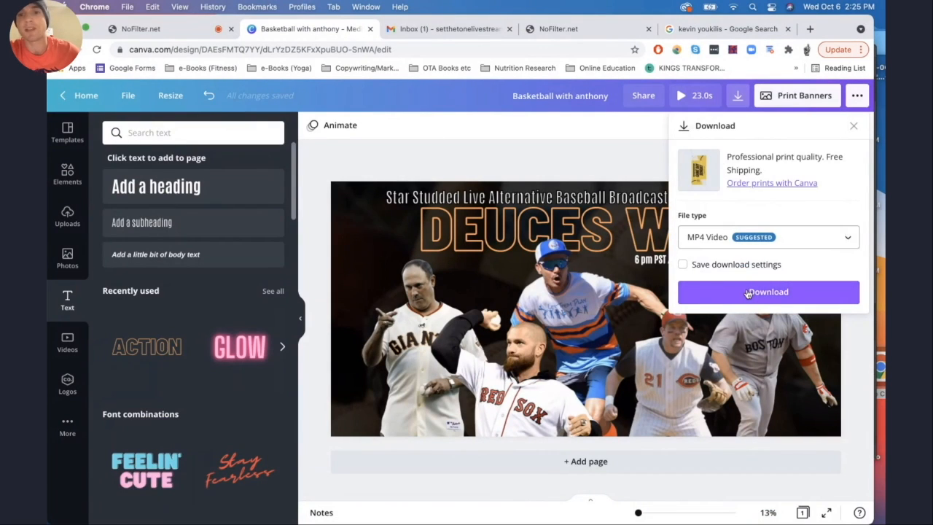
pyautogui.click(747, 292)
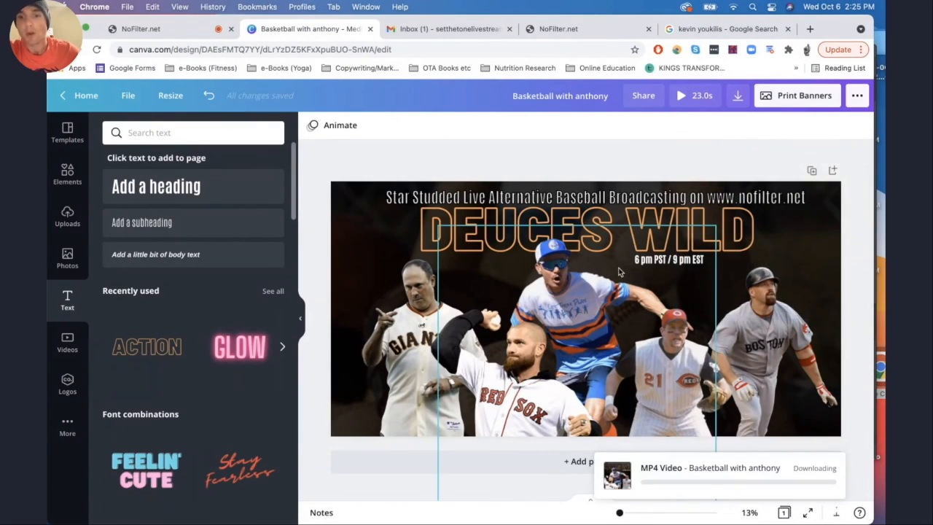
# Step: Download the banner as a PNG at size 1 with a transparent background
pyautogui.click(737, 96)
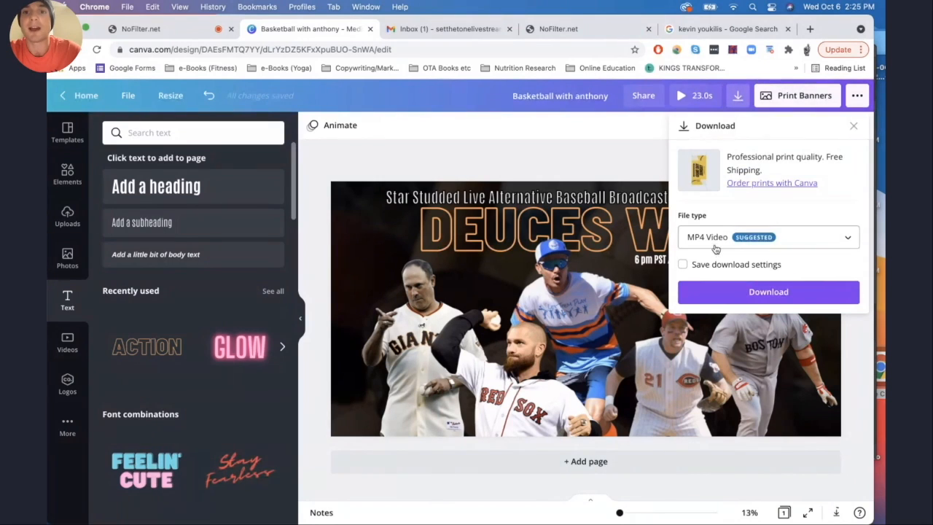
pyautogui.click(714, 245)
pyautogui.click(706, 93)
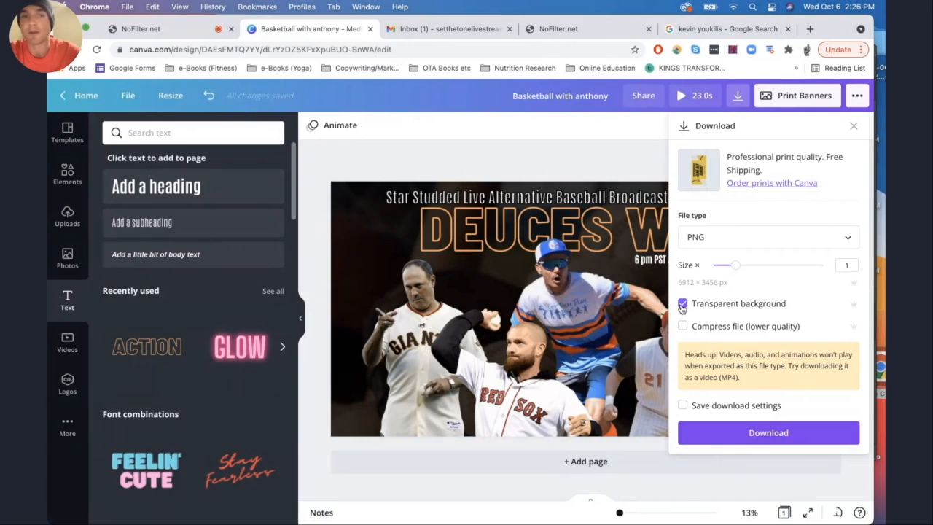
pyautogui.click(729, 432)
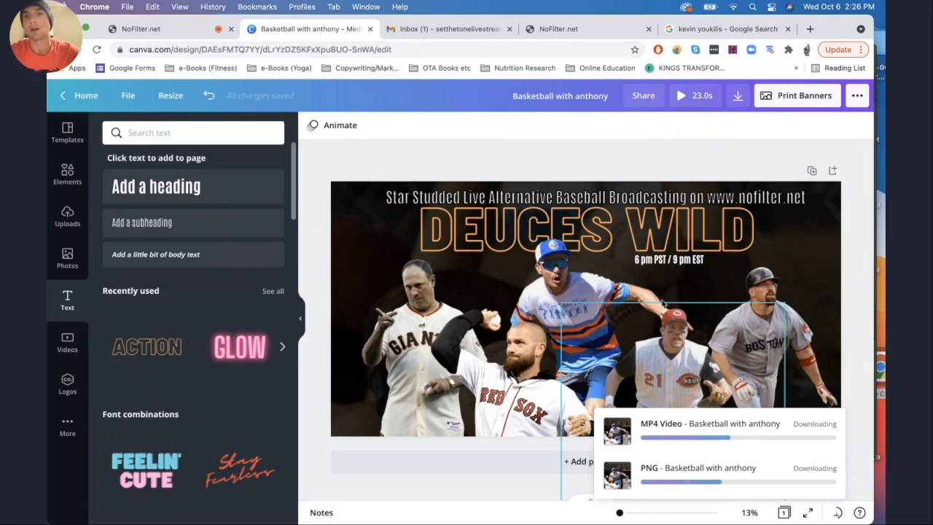
# Step: Rename the design as "Deuces Wild Event Card 4000"
pyautogui.click(560, 95)
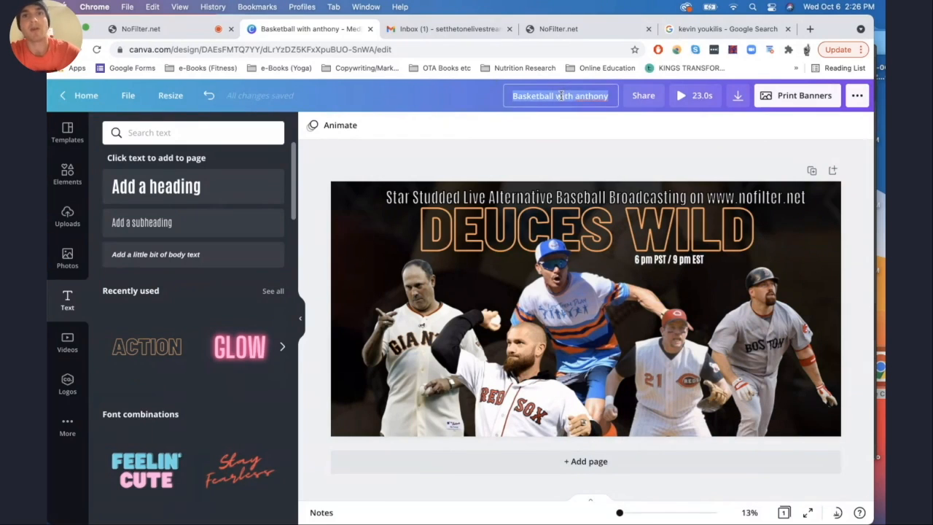
pyautogui.write('Deuces Wil')
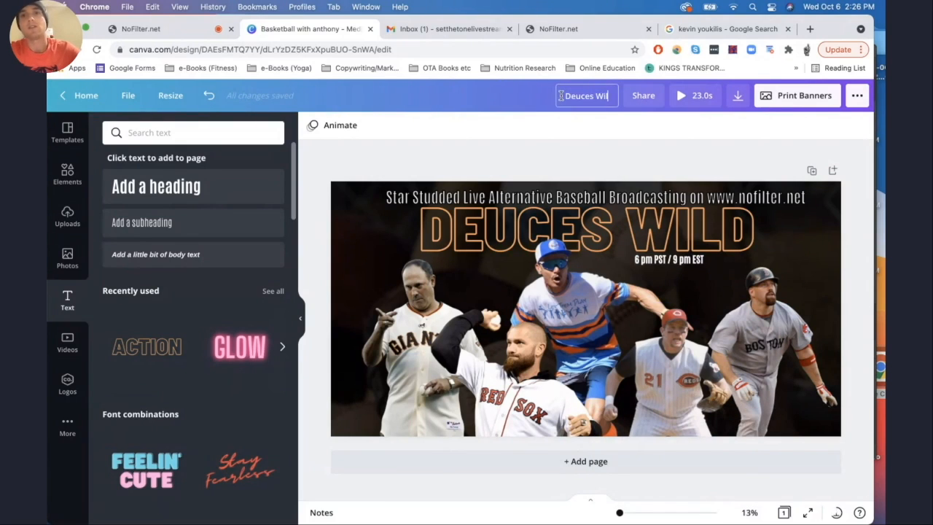
pyautogui.write('d Event Card')
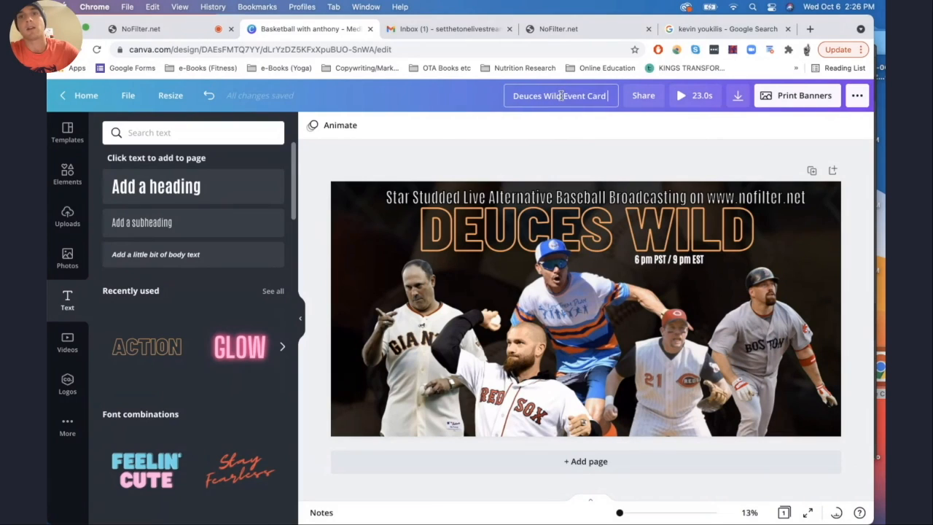
pyautogui.write(' 4000')
pyautogui.click(567, 169)
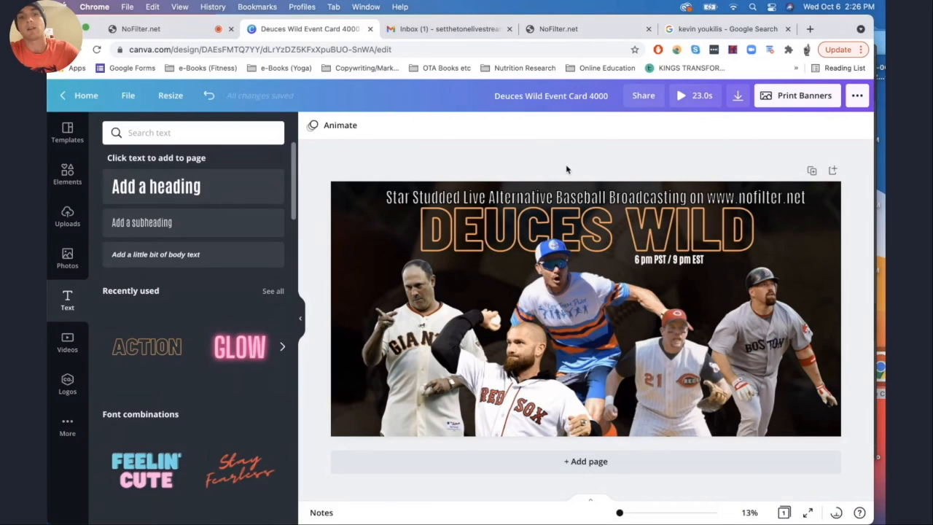
# Step: Check the download progress, and open the downloaded PNG banner in Preview
pyautogui.click(837, 512)
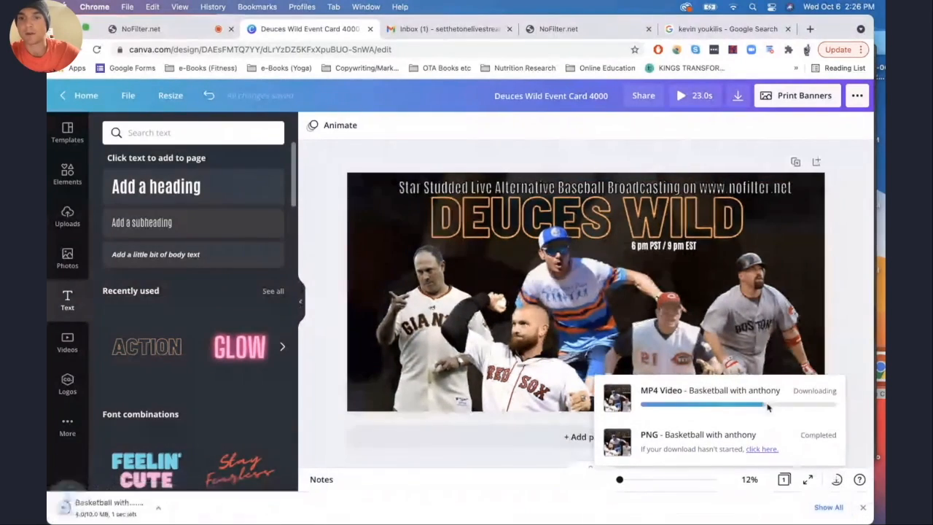
pyautogui.click(99, 508)
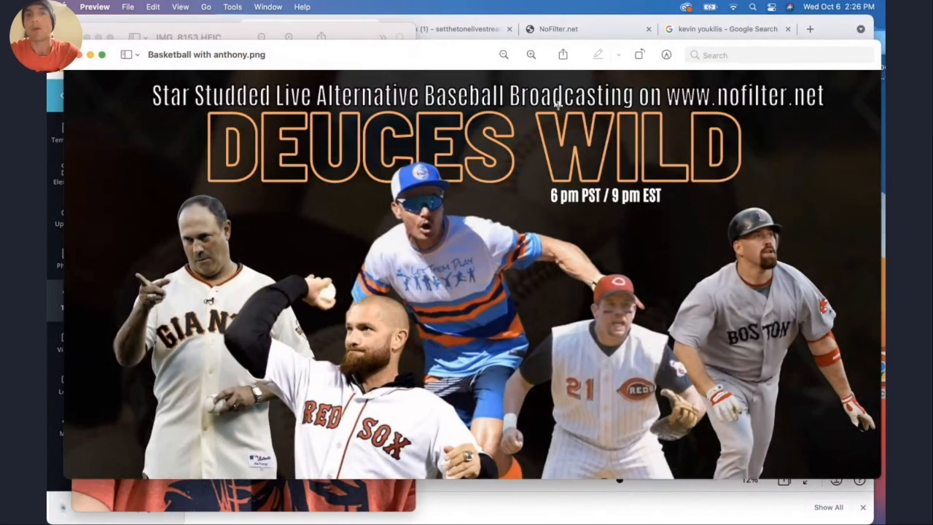
pyautogui.click(563, 55)
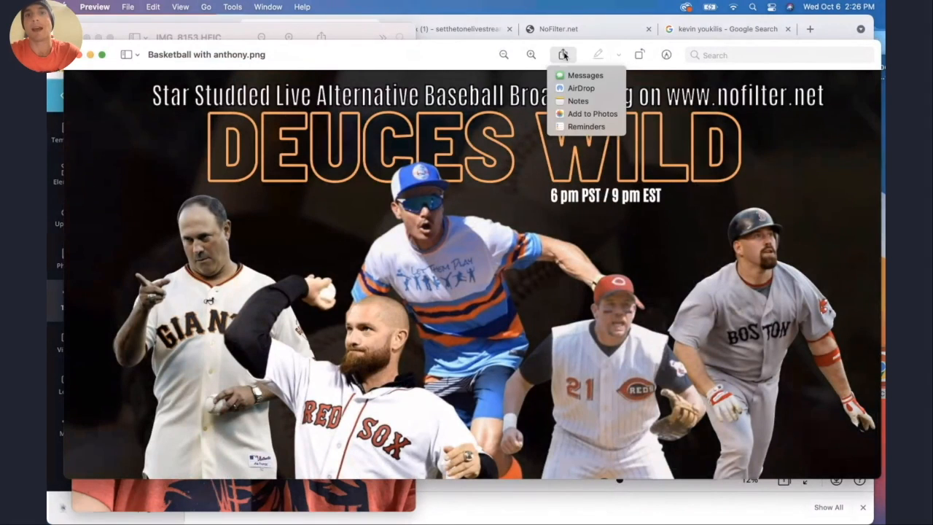
pyautogui.click(563, 55)
pyautogui.click(563, 55)
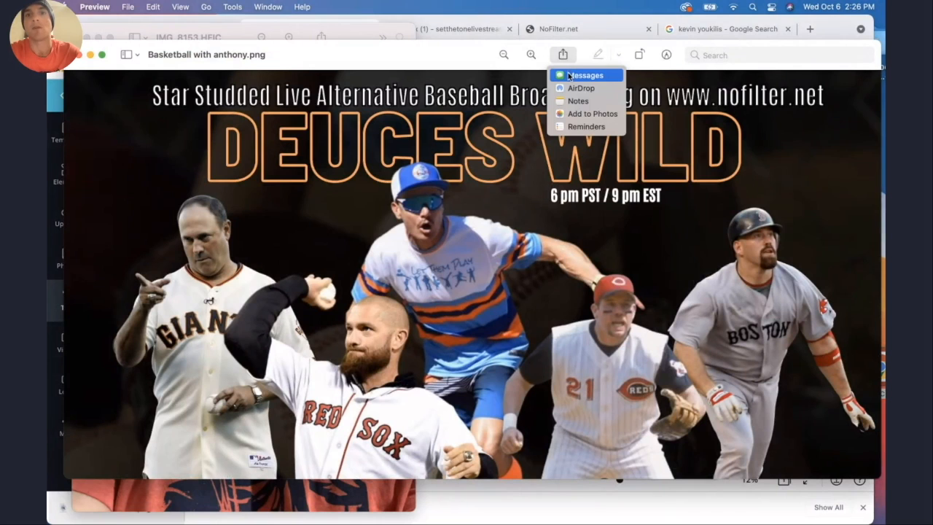
pyautogui.click(569, 75)
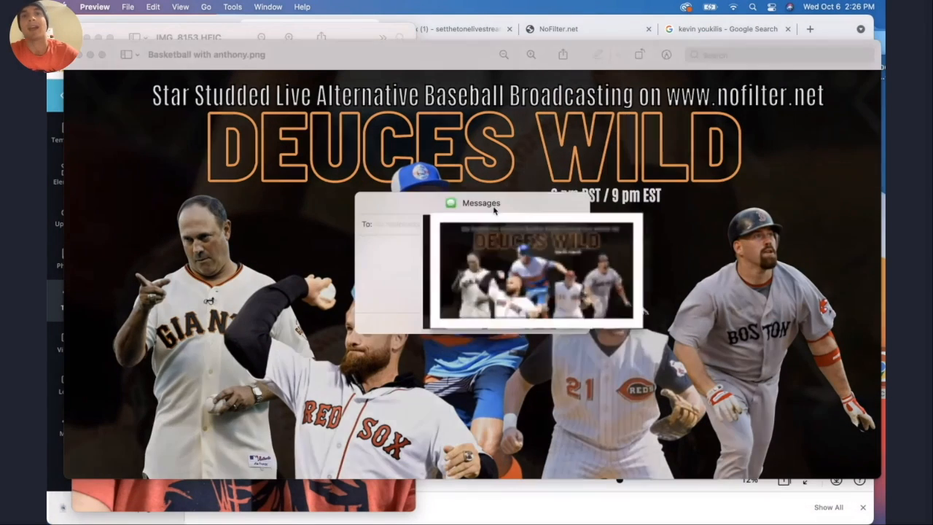
pyautogui.click(525, 319)
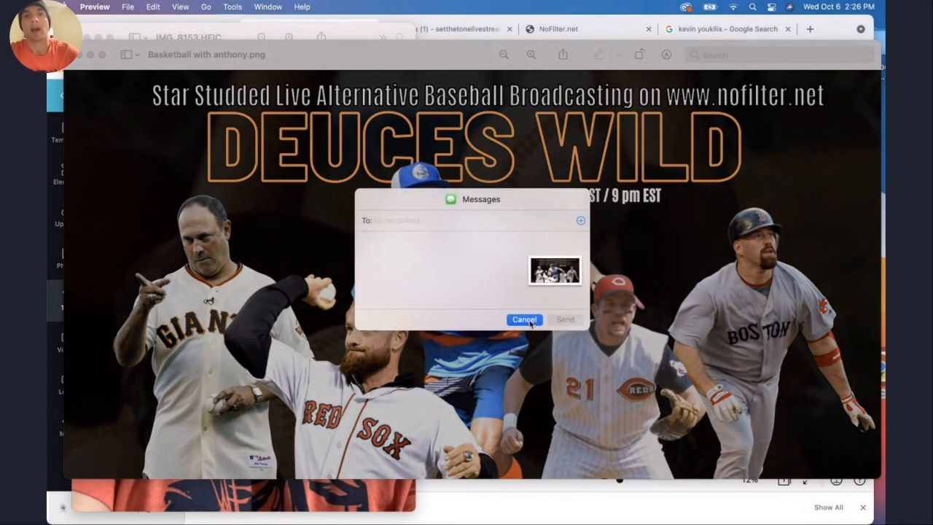
pyautogui.click(563, 56)
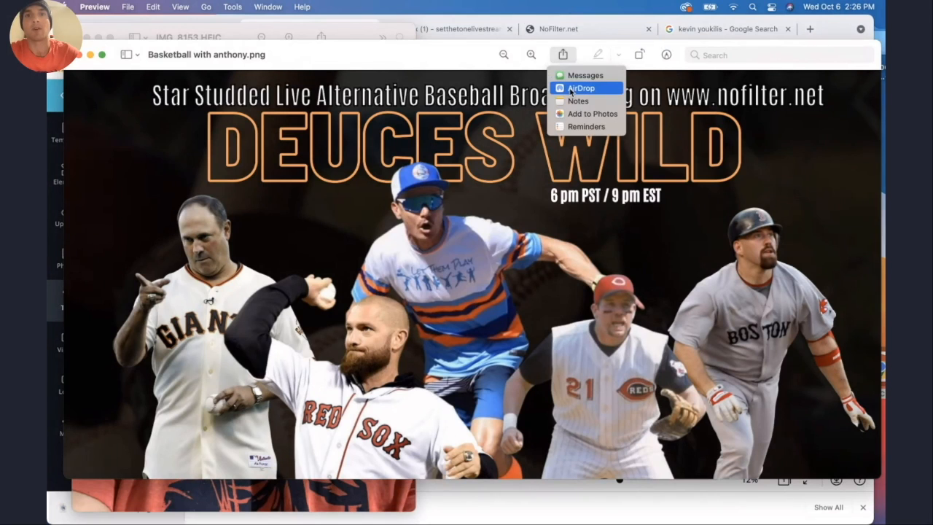
pyautogui.click(572, 88)
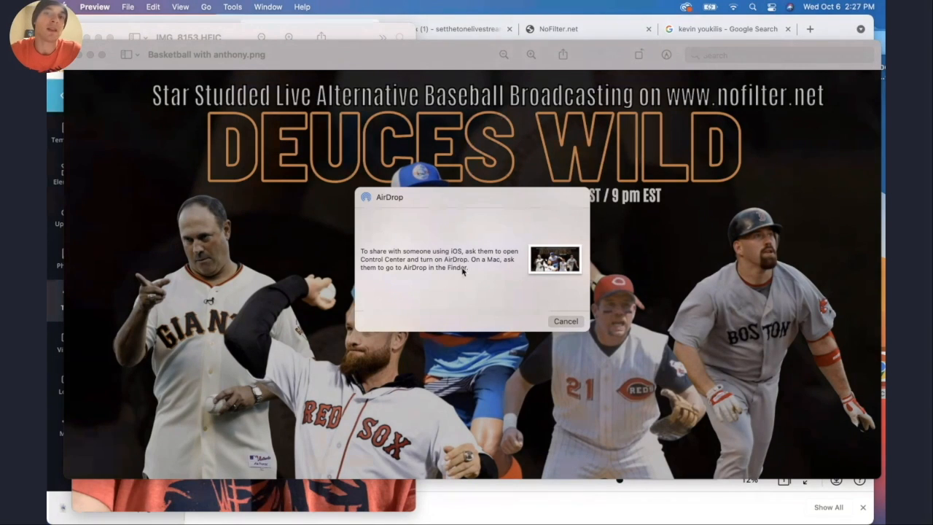
pyautogui.click(566, 320)
# Step: Send the PNG banner to the listed iPhone through AirDrop
pyautogui.click(563, 54)
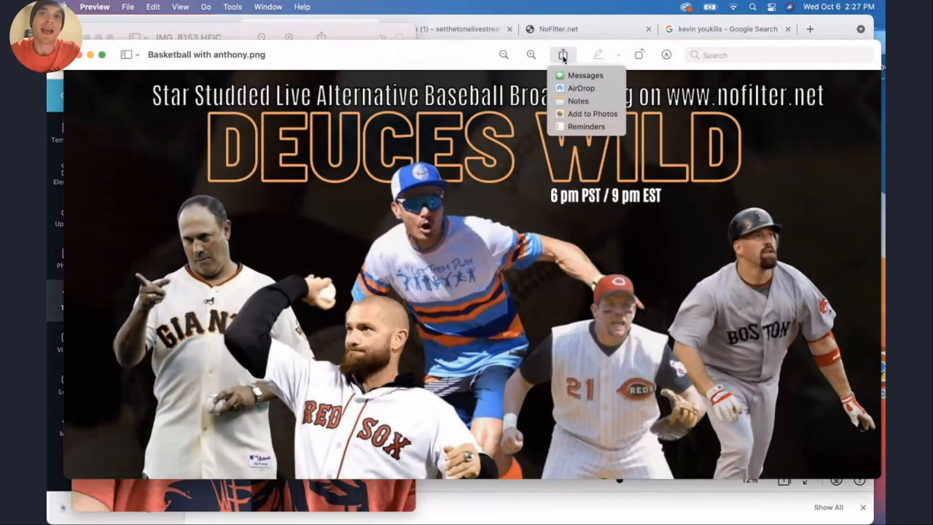
pyautogui.click(568, 89)
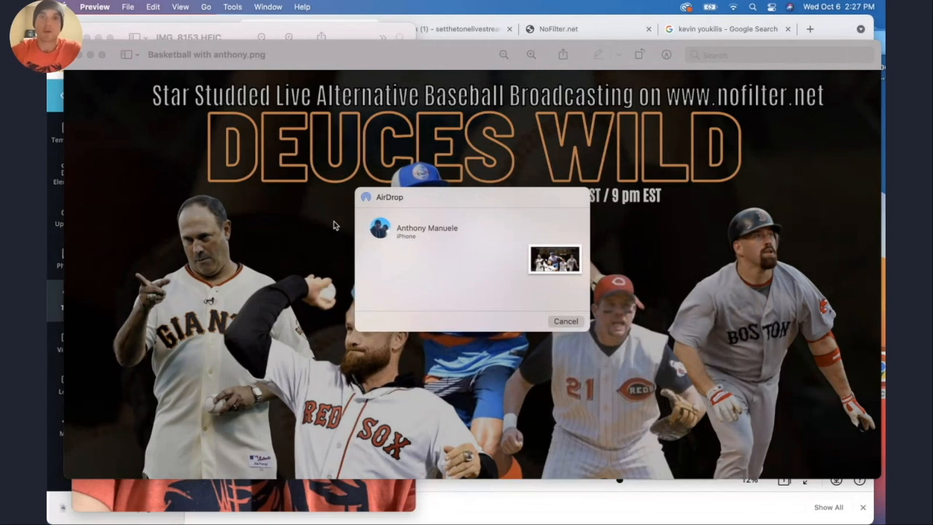
pyautogui.click(381, 228)
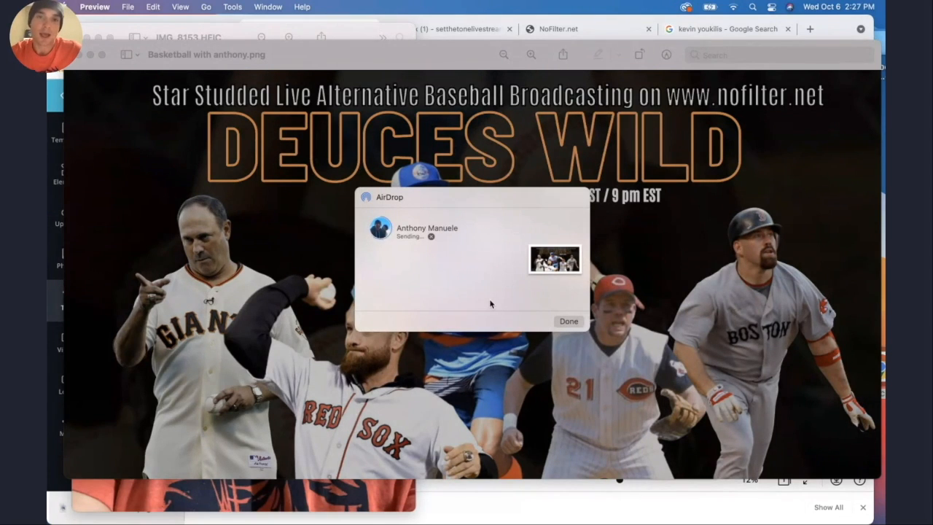
pyautogui.click(570, 321)
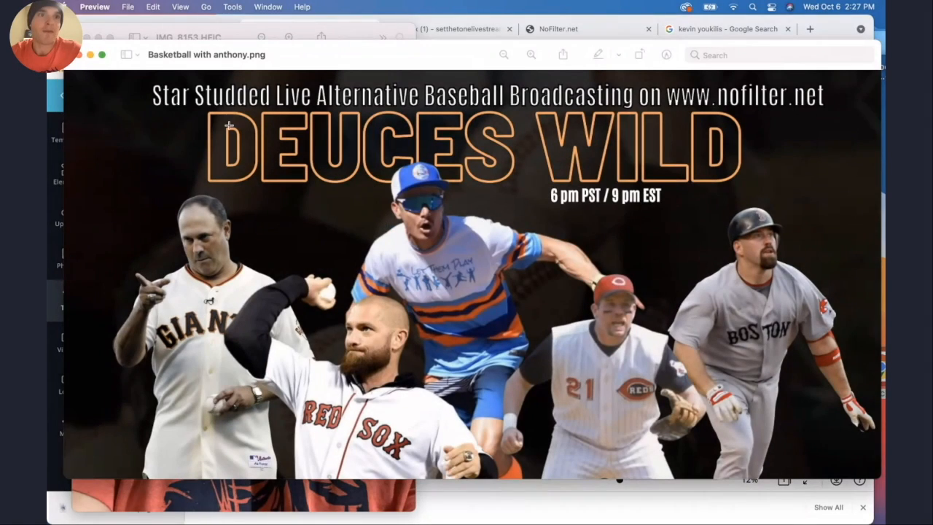
# Step: Close both Preview images and the browser's download bar, and switch to the NoFilter.net stream page
pyautogui.click(89, 55)
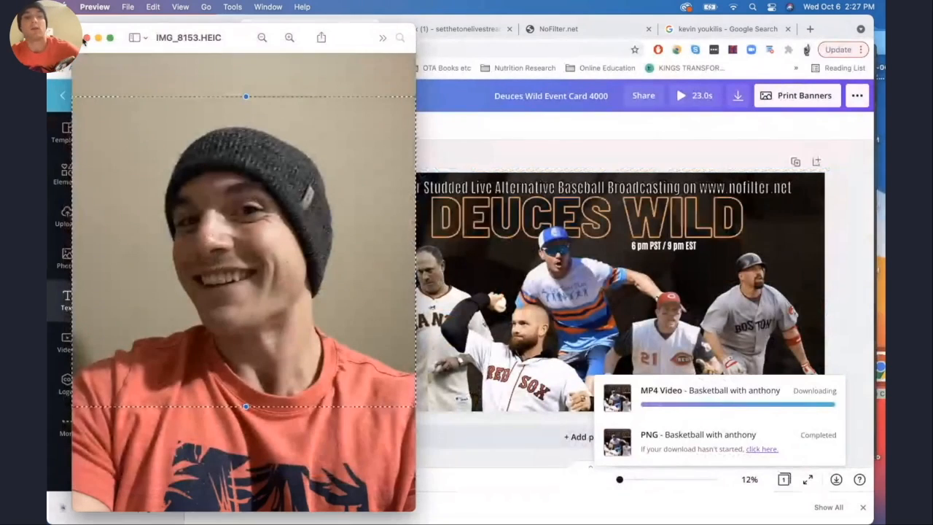
pyautogui.click(87, 36)
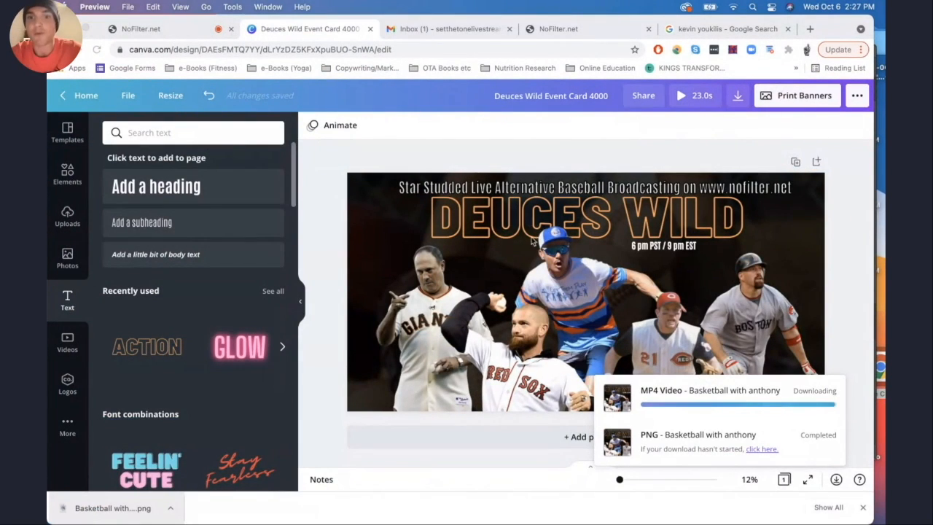
pyautogui.click(863, 507)
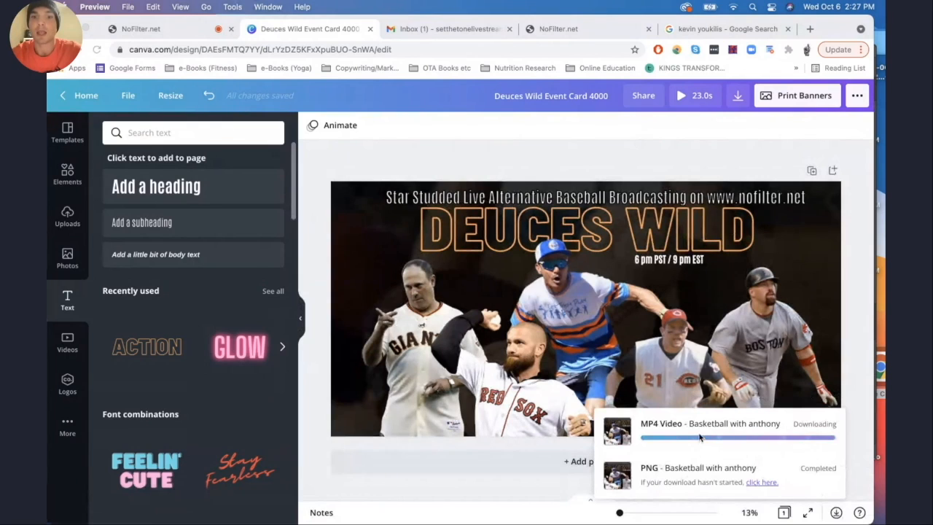
pyautogui.click(155, 29)
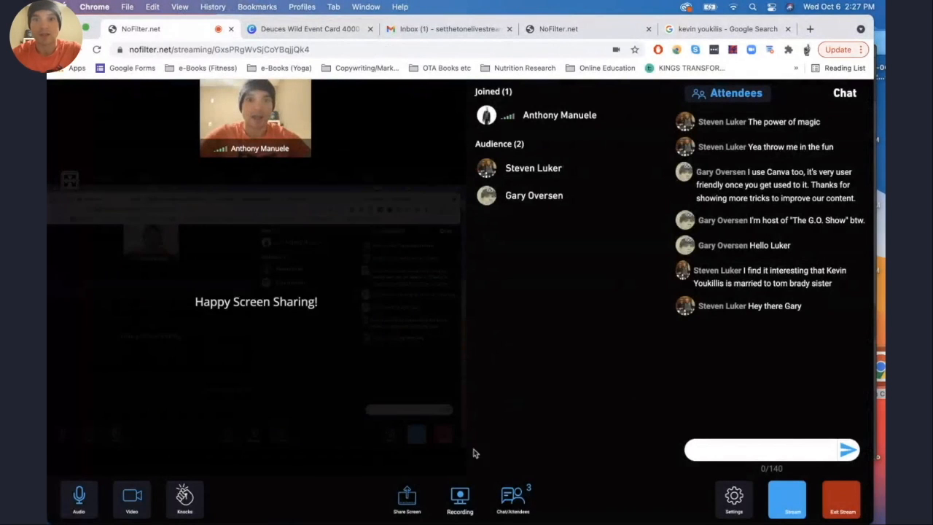
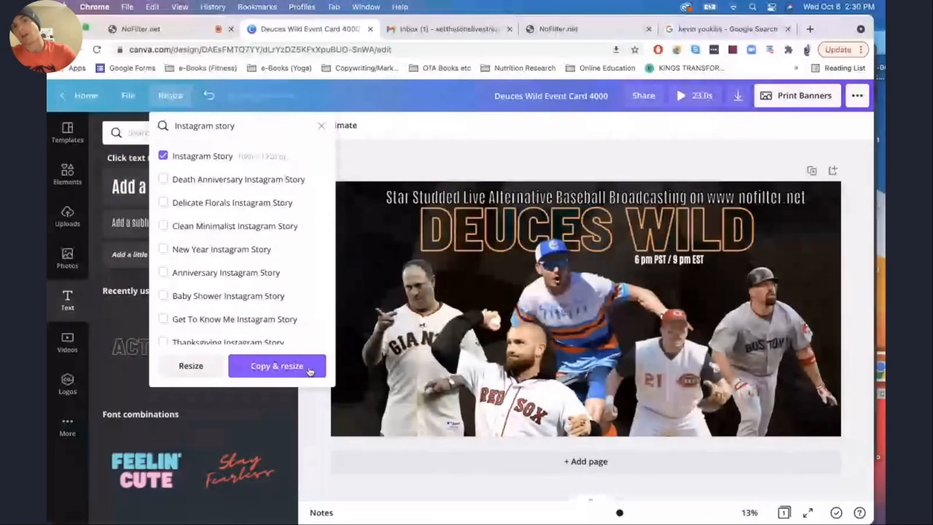
# Step: Create a resized copy of the banner design in Canva in the Instagram Story format
pyautogui.click(309, 371)
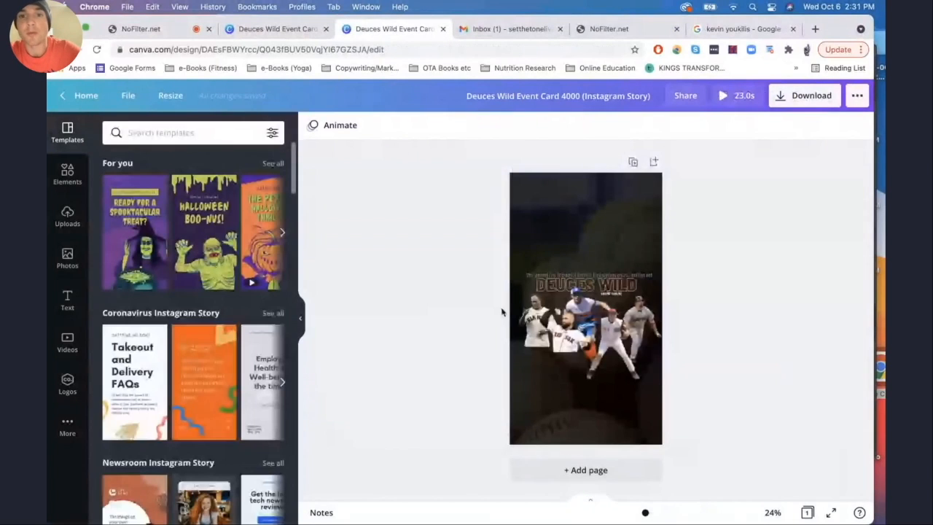
pyautogui.click(565, 202)
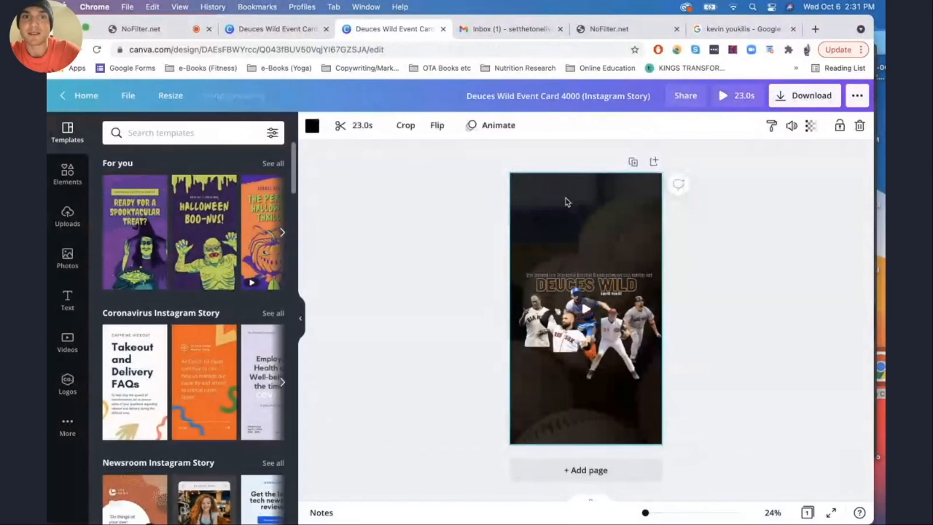
pyautogui.click(446, 209)
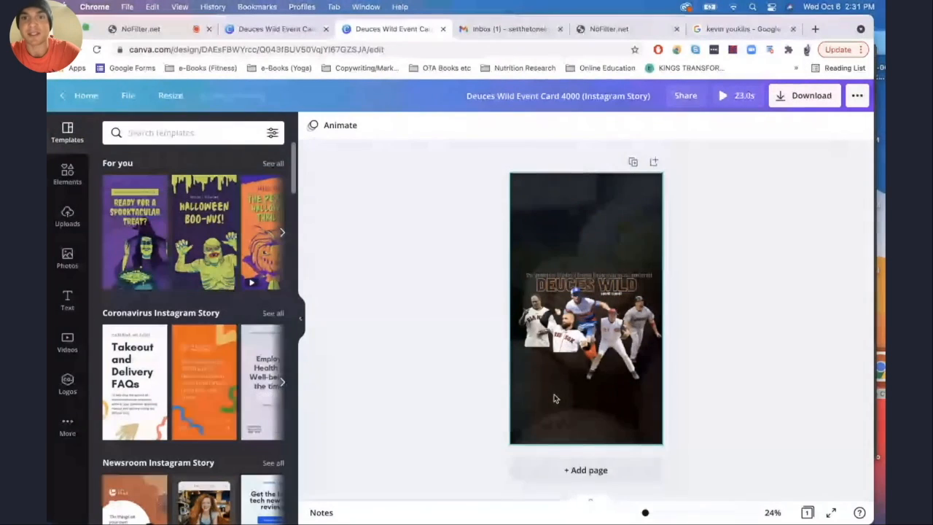
# Step: Move the player cutouts slightly down, and the title, tagline and time texts together to the top of the story page
pyautogui.moveTo(530, 395); pyautogui.dragTo(653, 326)
pyautogui.click(707, 303)
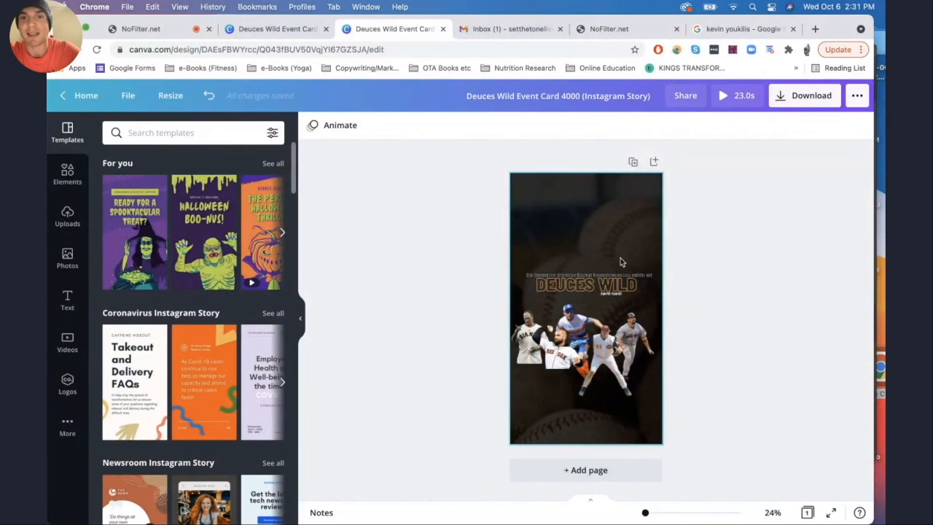
pyautogui.moveTo(539, 258); pyautogui.dragTo(735, 364)
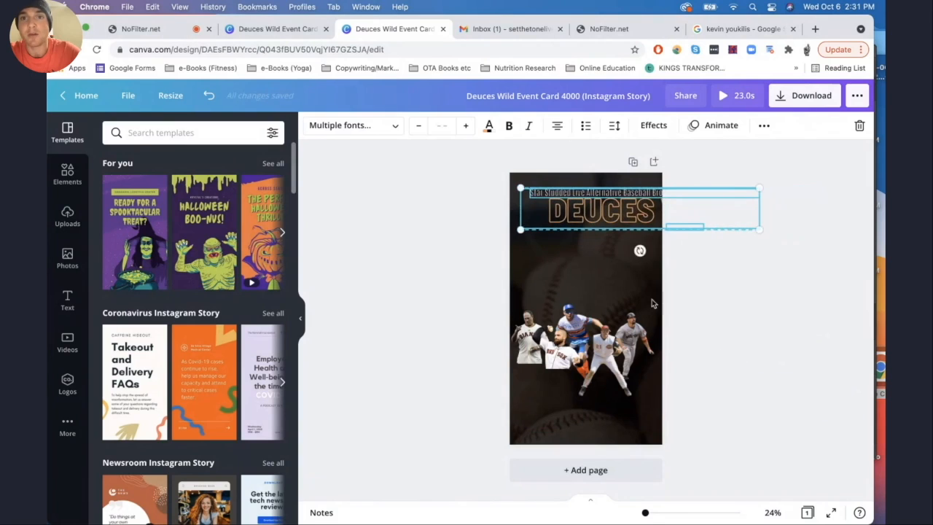
pyautogui.moveTo(610, 196); pyautogui.dragTo(602, 196)
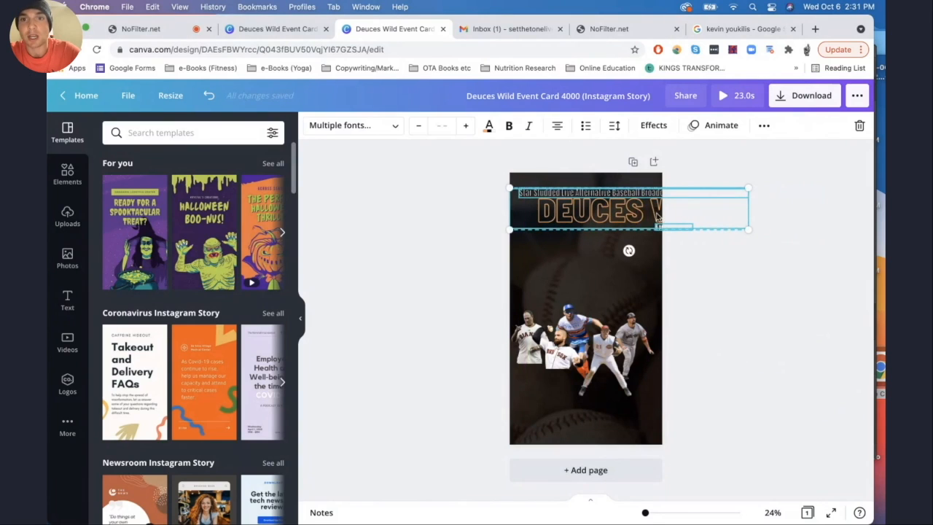
# Step: Break the DEUCES WILD title onto two lines within the page, with the 6 pm PST / 9 pm EST line beneath it
pyautogui.click(673, 233)
pyautogui.moveTo(666, 226); pyautogui.dragTo(575, 269)
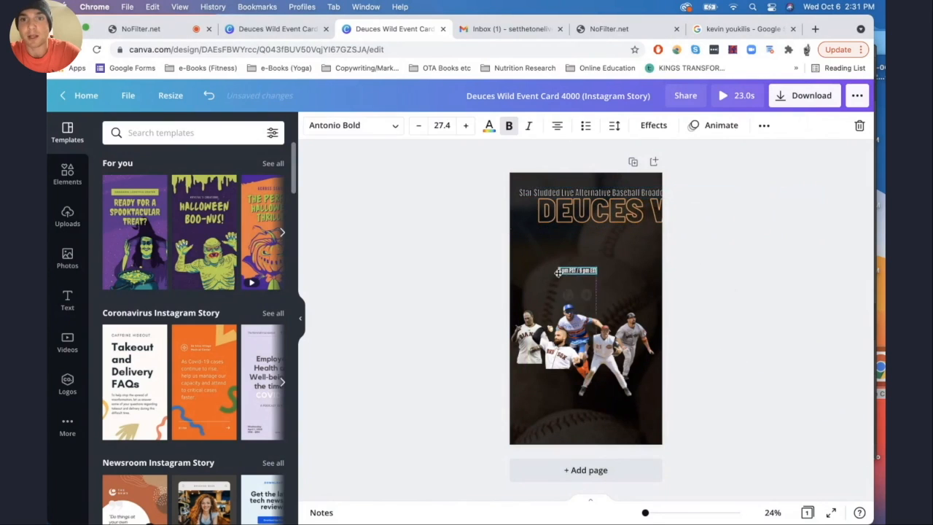
pyautogui.click(651, 209)
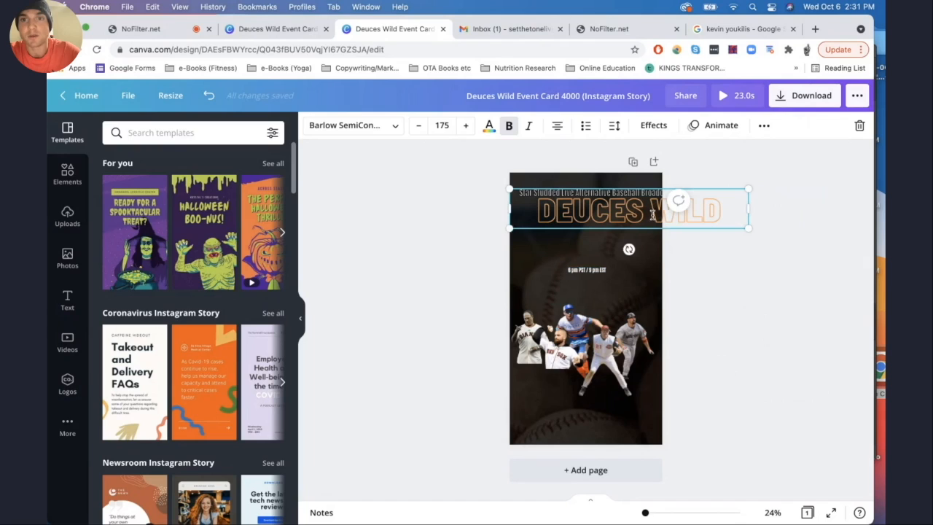
pyautogui.click(651, 214)
pyautogui.press('Return')
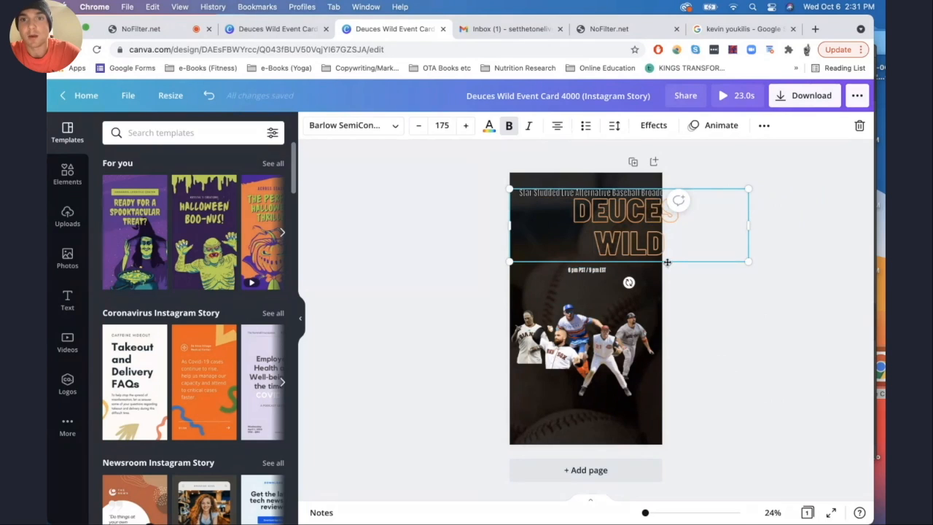
pyautogui.moveTo(667, 261); pyautogui.dragTo(585, 270)
pyautogui.click(585, 308)
pyautogui.click(575, 270)
# Step: Wrap the Star Studded tagline into a narrower text box at the top of the page, and set its font size to 32
pyautogui.click(612, 192)
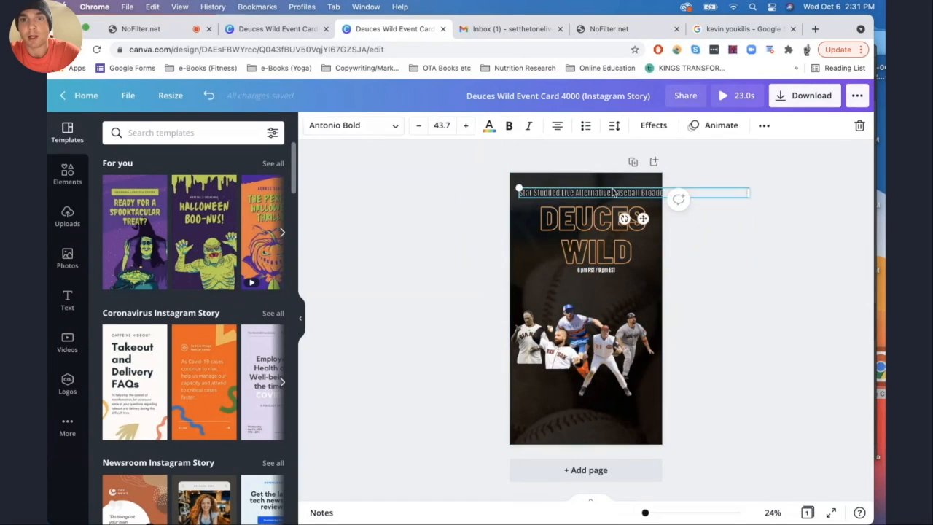
pyautogui.click(612, 192)
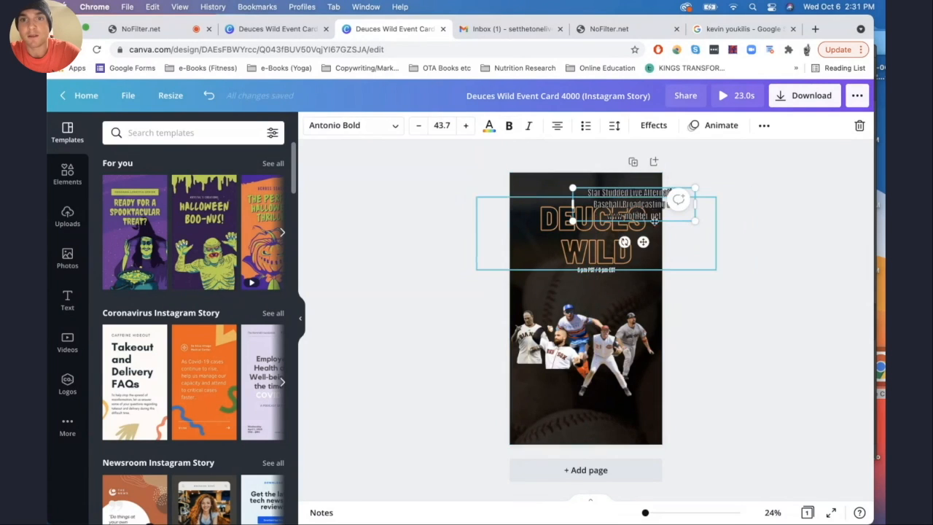
pyautogui.moveTo(649, 221); pyautogui.dragTo(618, 211)
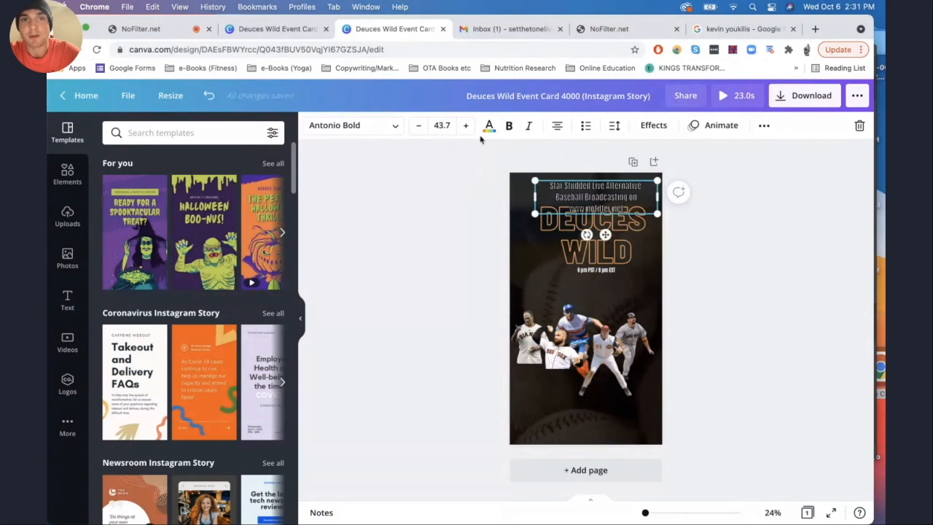
pyautogui.click(441, 125)
pyautogui.scroll(-1, 459, 343)
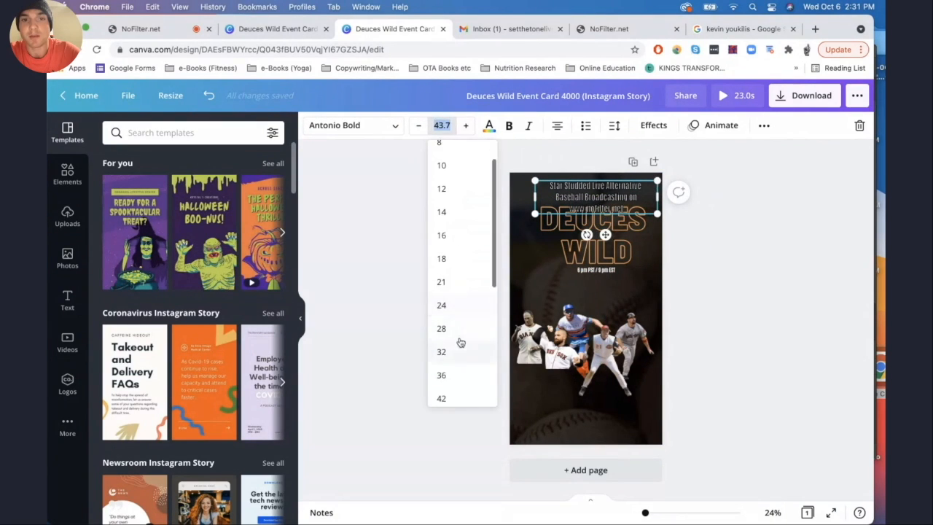
pyautogui.click(452, 352)
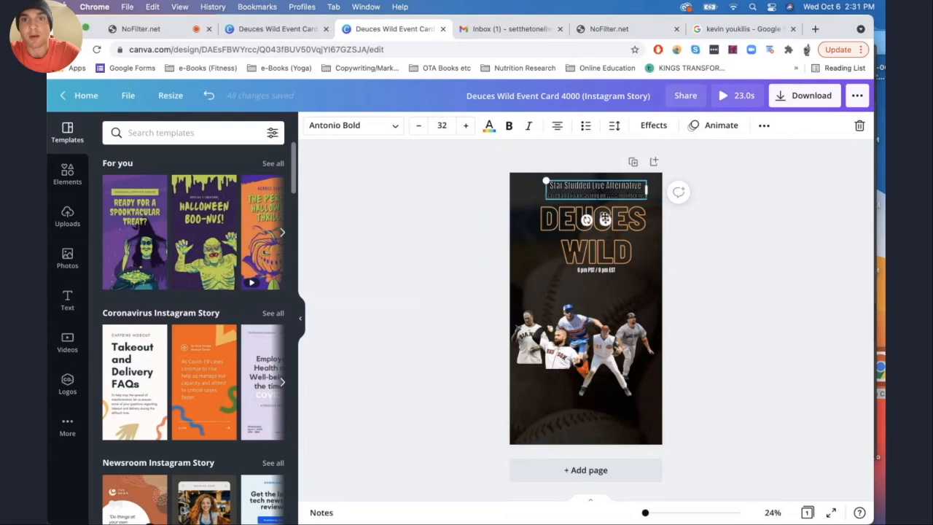
# Step: Place the tagline just above the title, and center all the texts together horizontally on the page
pyautogui.moveTo(604, 218); pyautogui.dragTo(600, 222)
pyautogui.click(447, 268)
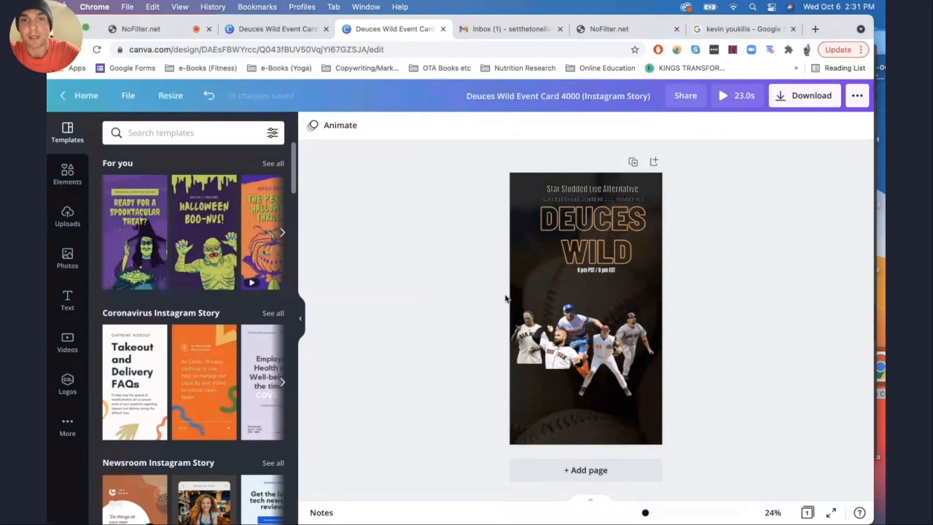
pyautogui.moveTo(535, 277); pyautogui.dragTo(642, 192)
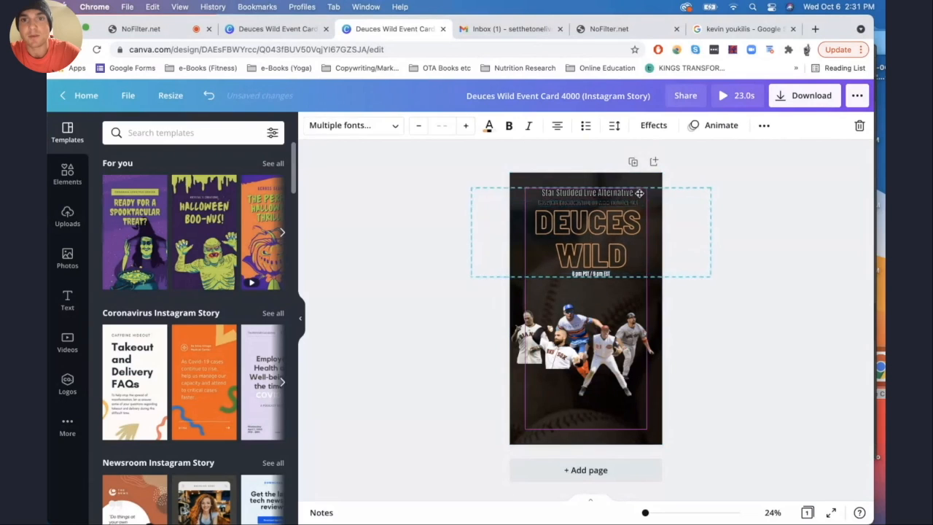
pyautogui.click(794, 293)
# Step: Enlarge the Giants player cutout to about twice its size, and place it at the page's left edge below the title
pyautogui.click(526, 336)
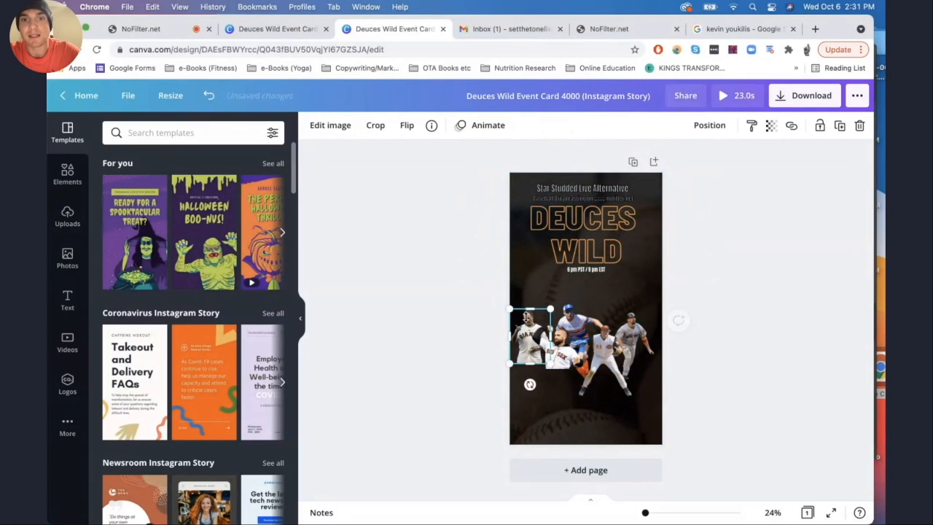
pyautogui.moveTo(505, 307); pyautogui.dragTo(460, 246)
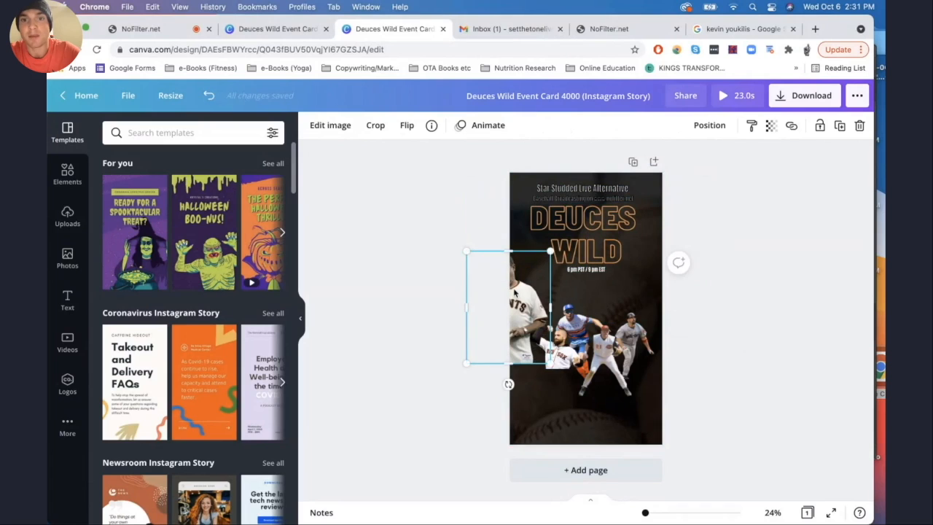
pyautogui.moveTo(514, 291); pyautogui.dragTo(530, 295)
# Step: Enlarge the Red Sox player cutout to about twice its size, and place it at the page's left edge below the Giants player
pyautogui.click(551, 353)
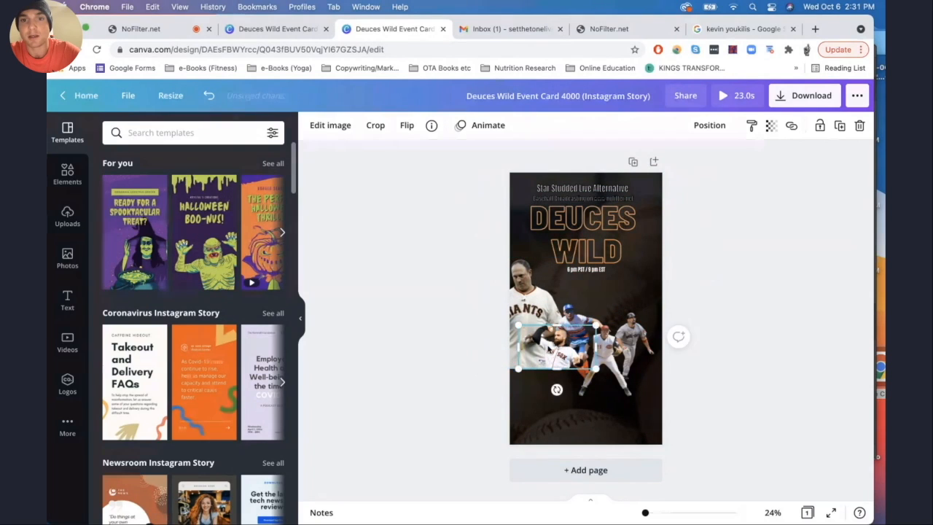
pyautogui.moveTo(516, 362); pyautogui.dragTo(469, 394)
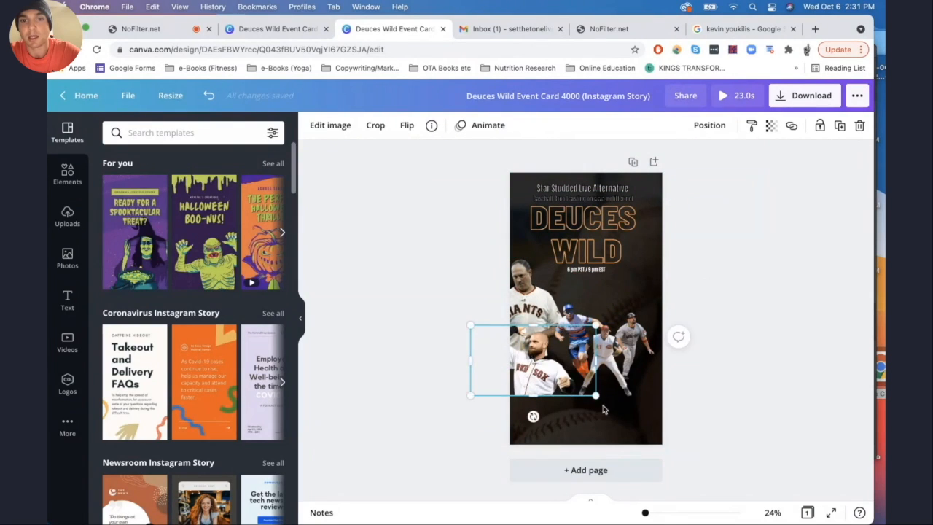
pyautogui.moveTo(597, 397); pyautogui.dragTo(632, 417)
pyautogui.moveTo(546, 367)
pyautogui.mouseDown()
pyautogui.moveTo(537, 387)
pyautogui.moveTo(535, 372)
pyautogui.mouseUp()
# Step: Enlarge the blue-capped player cutout to over one and a half times its size, and place it just beside the Giants player
pyautogui.click(581, 323)
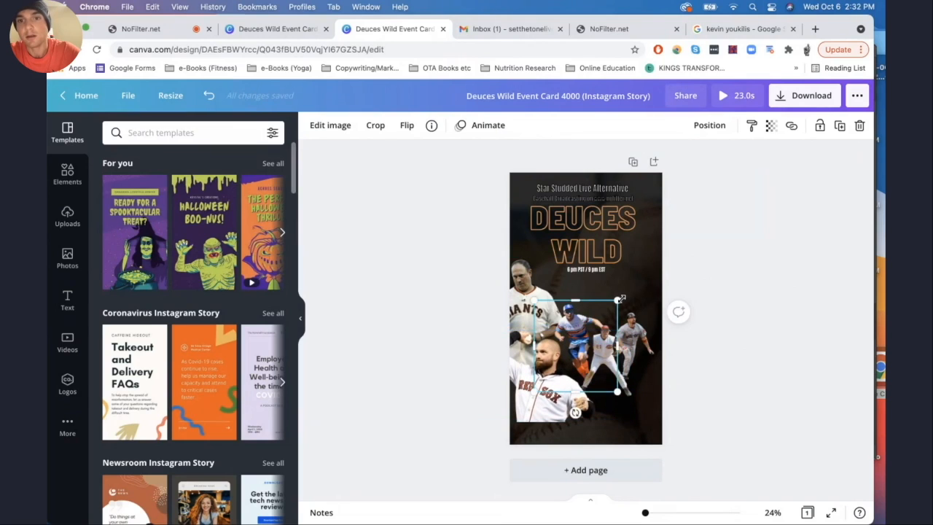
pyautogui.moveTo(618, 299); pyautogui.dragTo(643, 240)
pyautogui.moveTo(625, 291); pyautogui.dragTo(596, 306)
# Step: Enlarge the Reds player cutout to about twice its size, and place it to the right of the Red Sox player
pyautogui.click(612, 341)
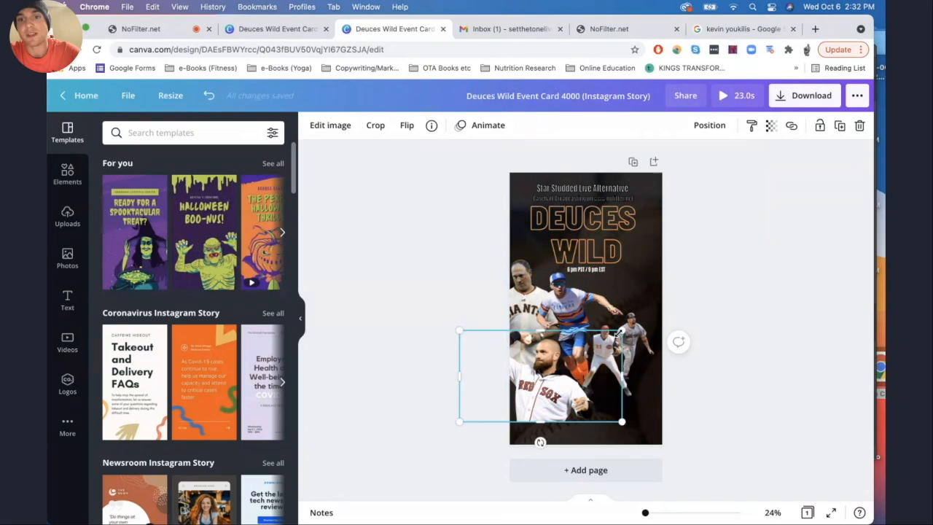
pyautogui.click(634, 390)
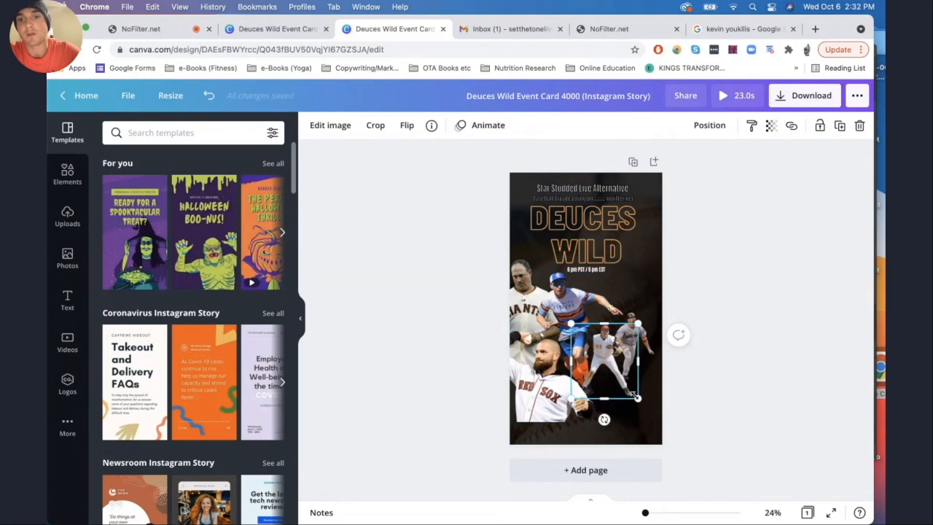
pyautogui.moveTo(638, 398); pyautogui.dragTo(738, 447)
pyautogui.moveTo(663, 373); pyautogui.dragTo(631, 374)
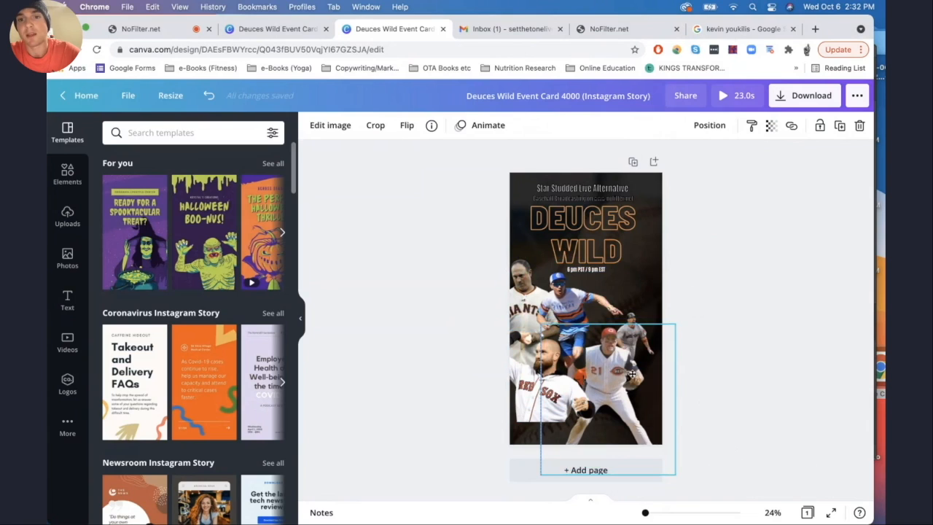
# Step: Enlarge the gray-uniformed Boston player, place him at the page's right edge, and move all the players down together to the page's lower part
pyautogui.click(673, 333)
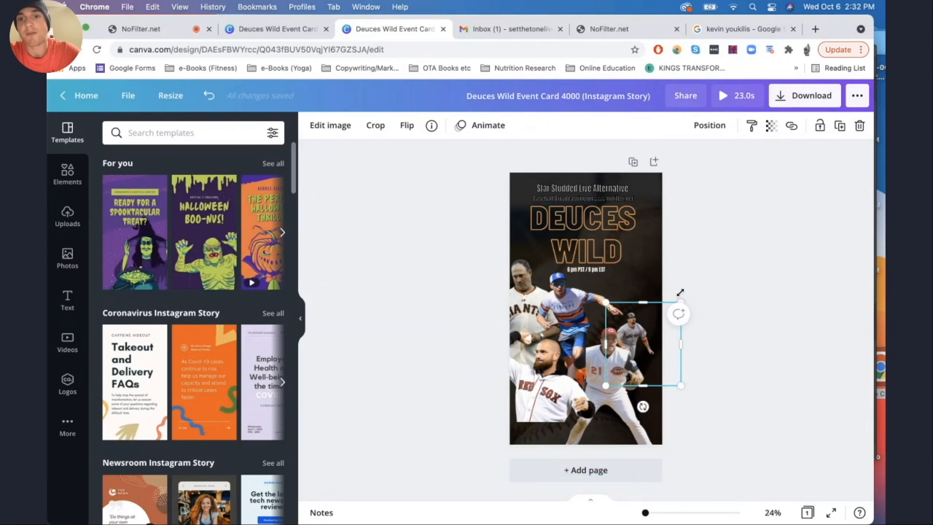
pyautogui.moveTo(681, 297); pyautogui.dragTo(737, 246)
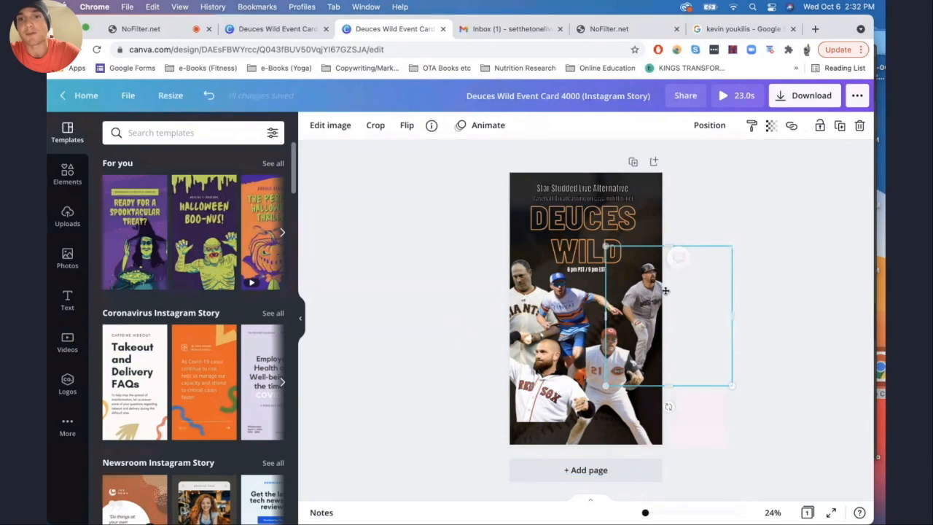
pyautogui.moveTo(665, 291); pyautogui.dragTo(661, 318)
pyautogui.moveTo(444, 320); pyautogui.dragTo(632, 422)
pyautogui.click(748, 212)
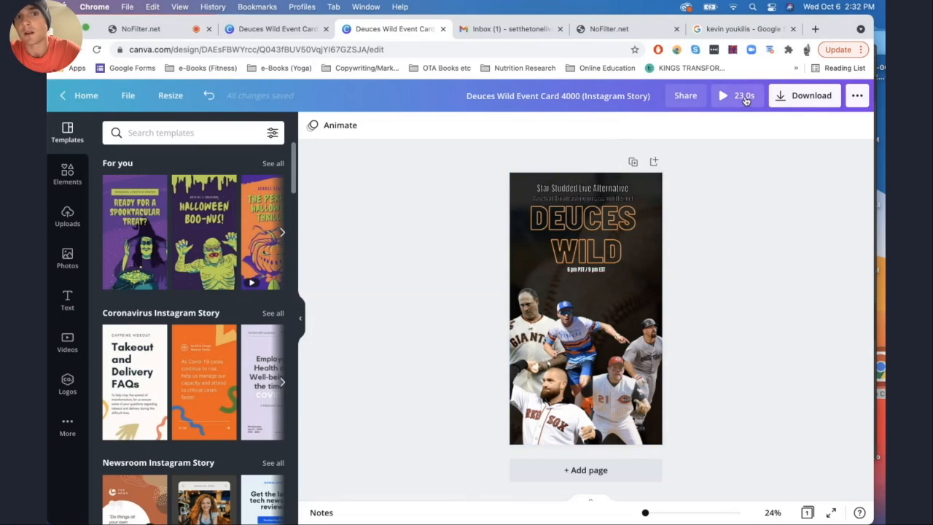
# Step: Trim the start of the background video so that it lasts 15.0 s
pyautogui.click(649, 289)
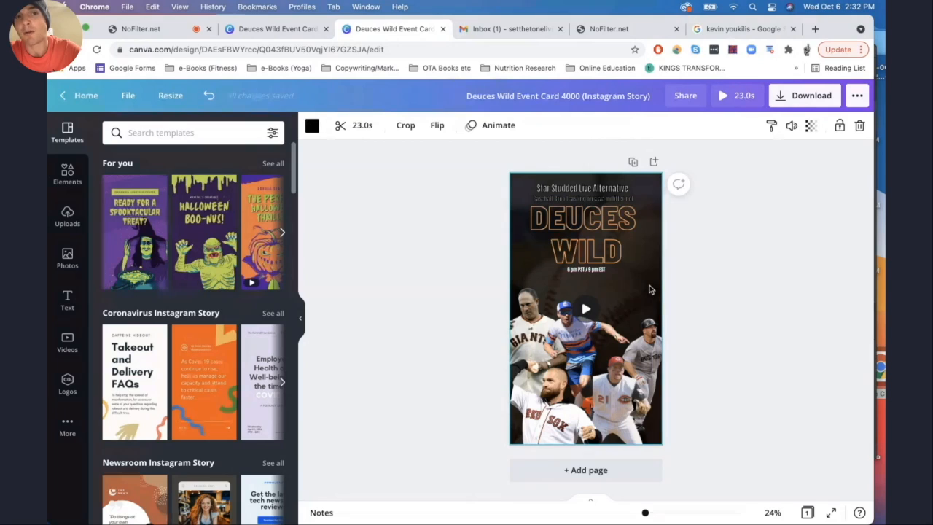
pyautogui.click(357, 127)
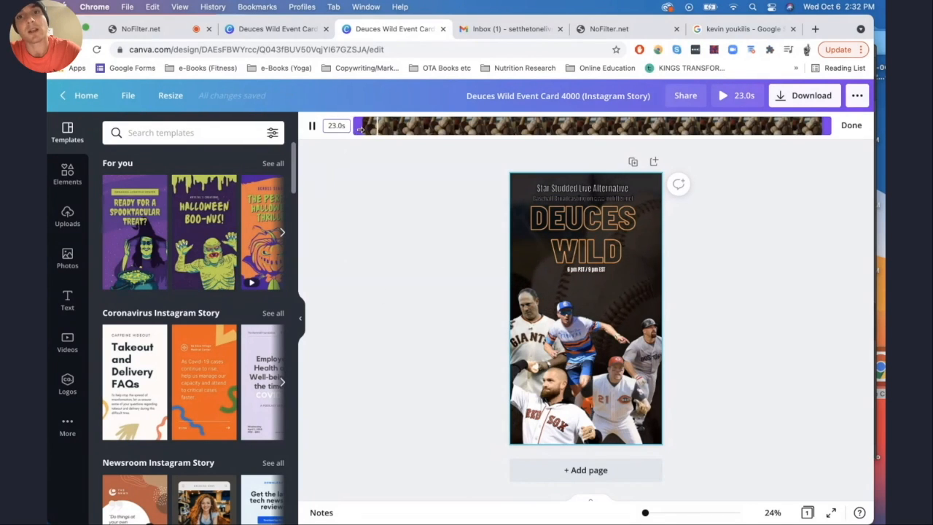
pyautogui.moveTo(357, 127); pyautogui.dragTo(515, 140)
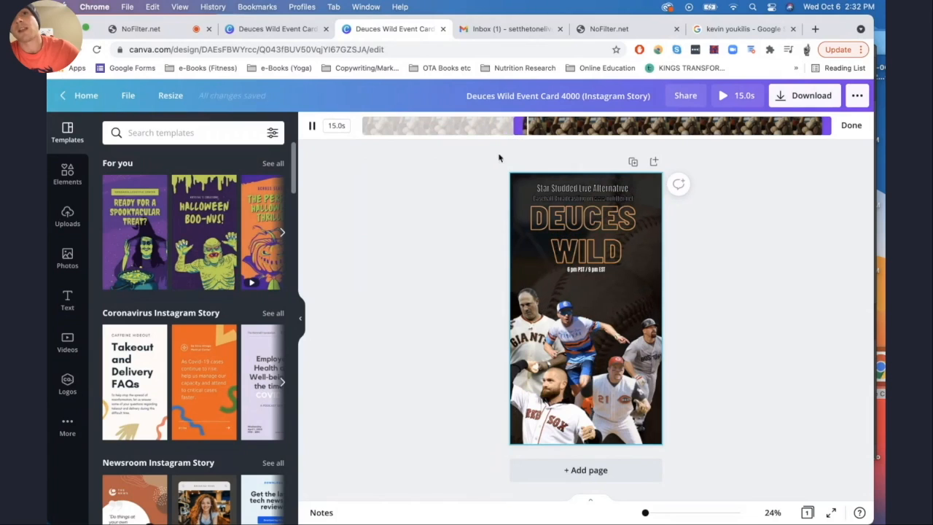
pyautogui.click(412, 254)
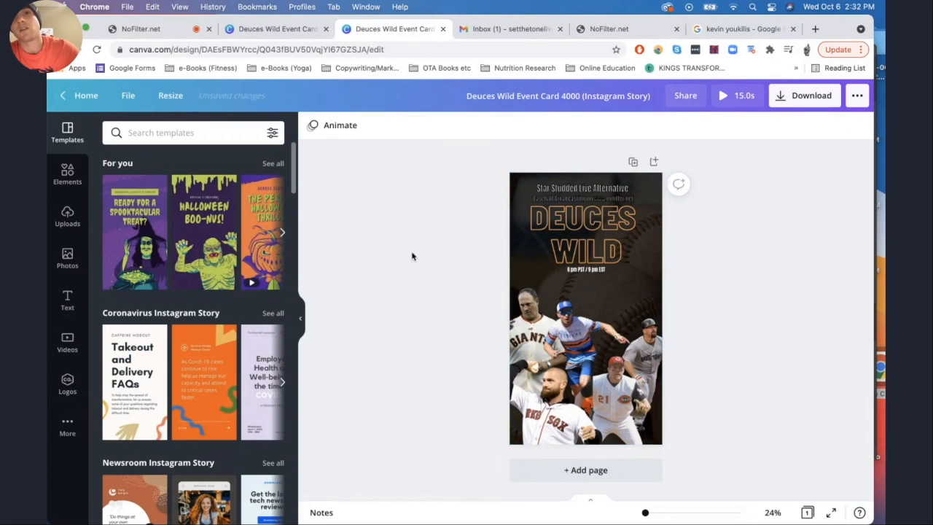
# Step: Adjust the background video's transparency so the baseballs show slightly brighter
pyautogui.click(530, 277)
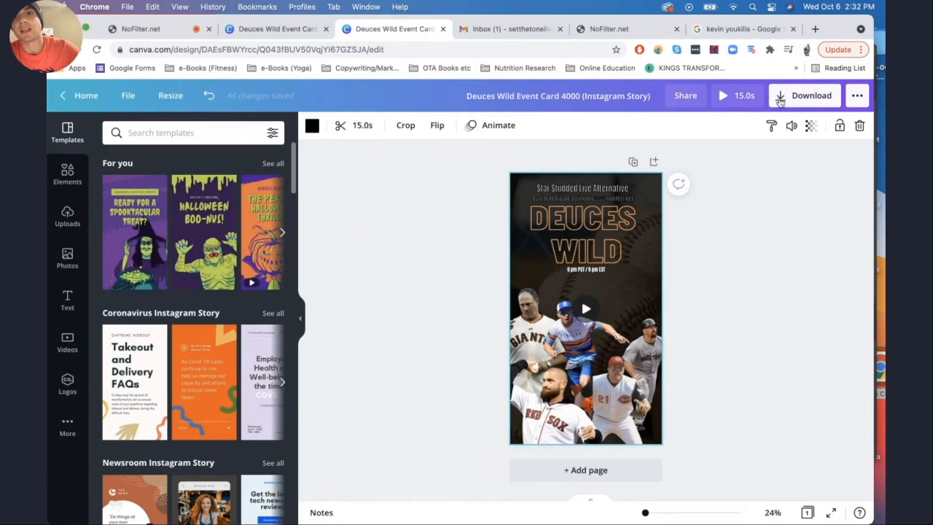
pyautogui.click(810, 126)
pyautogui.moveTo(718, 161); pyautogui.dragTo(726, 162)
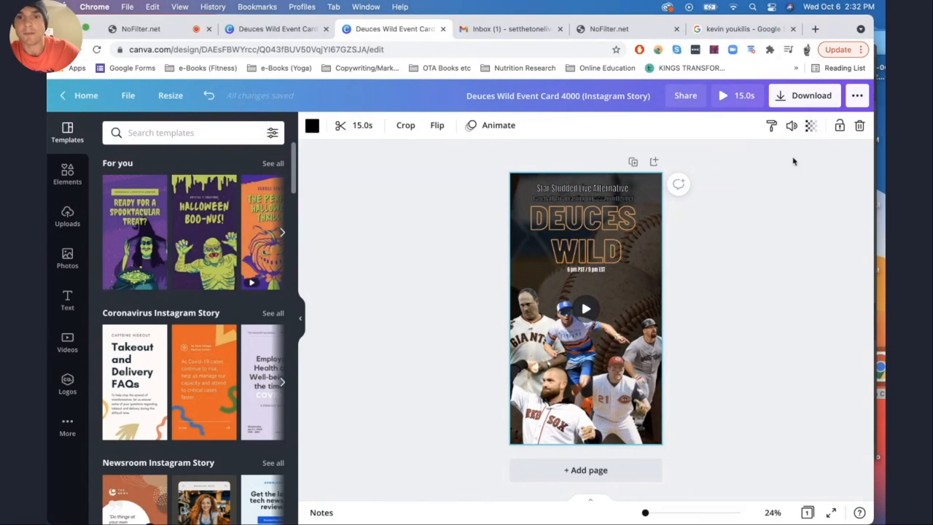
# Step: Download the Instagram Story design as an MP4 video
pyautogui.click(800, 95)
pyautogui.click(757, 230)
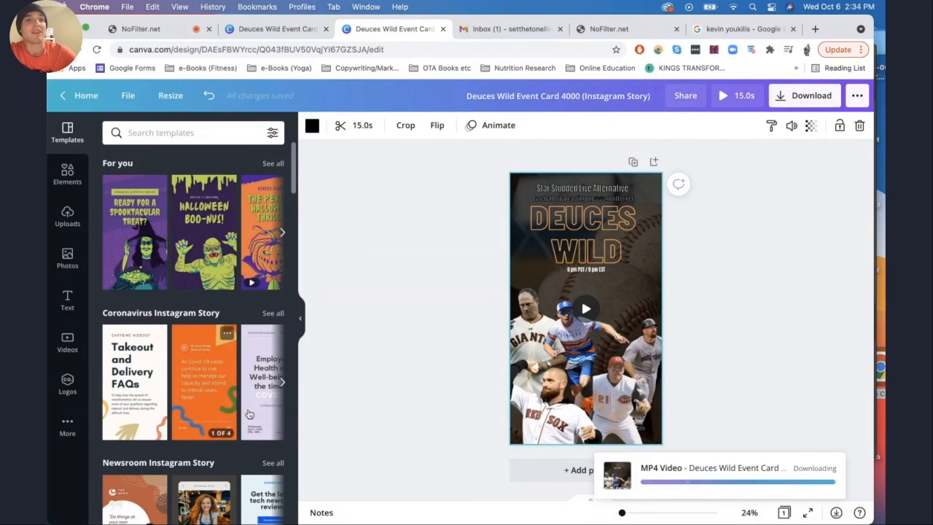
# Step: Try a white Shadow effect with transparency 100 on the Star Studded tagline, adjusting its offset and direction
pyautogui.click(302, 321)
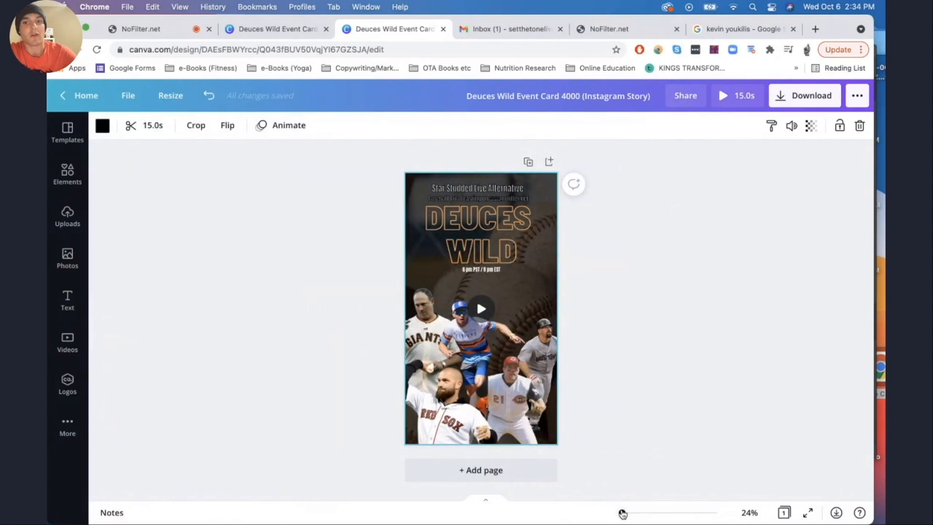
pyautogui.moveTo(621, 513)
pyautogui.mouseDown()
pyautogui.moveTo(631, 512)
pyautogui.moveTo(612, 513)
pyautogui.moveTo(626, 514)
pyautogui.mouseUp()
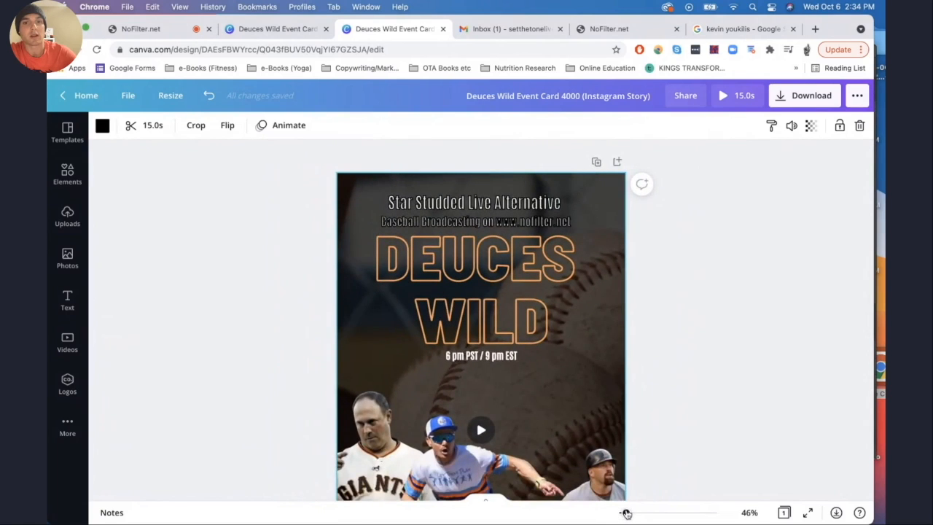
pyautogui.scroll(-4, 643, 404)
pyautogui.scroll(5, 642, 404)
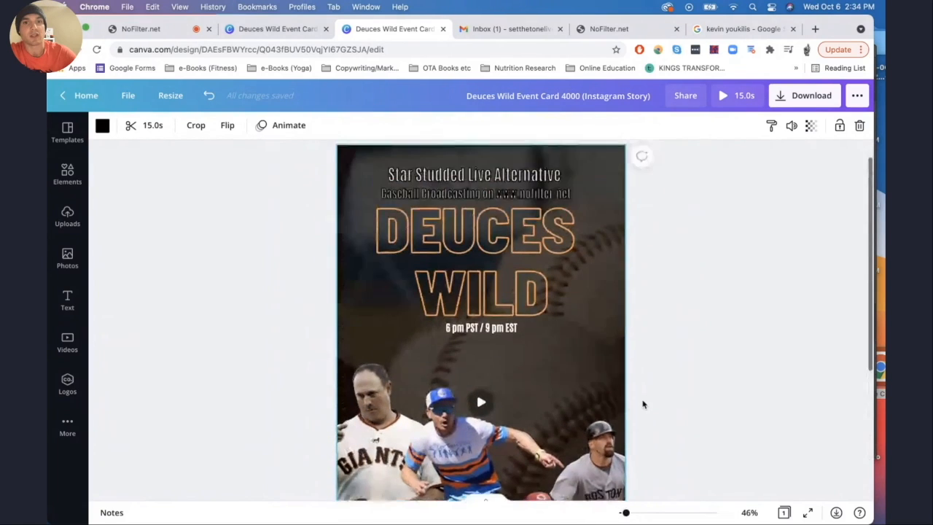
pyautogui.click(516, 217)
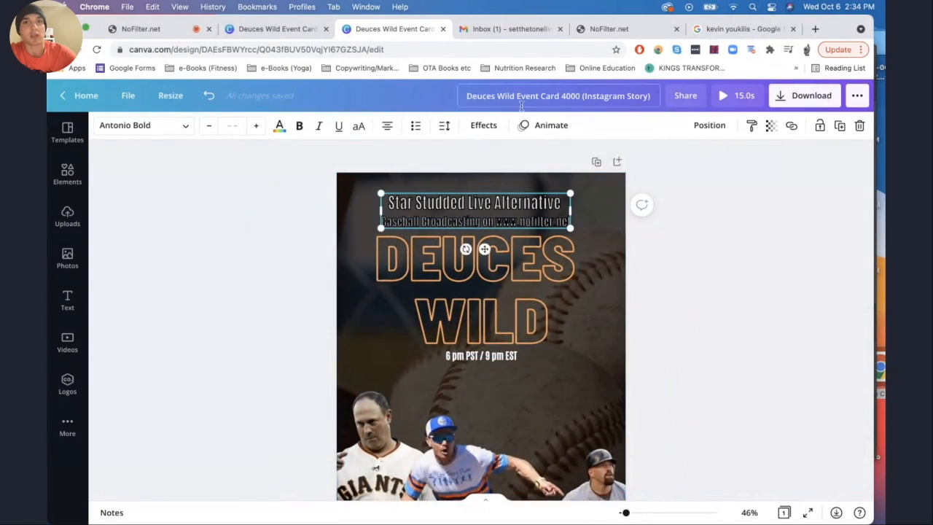
pyautogui.click(483, 125)
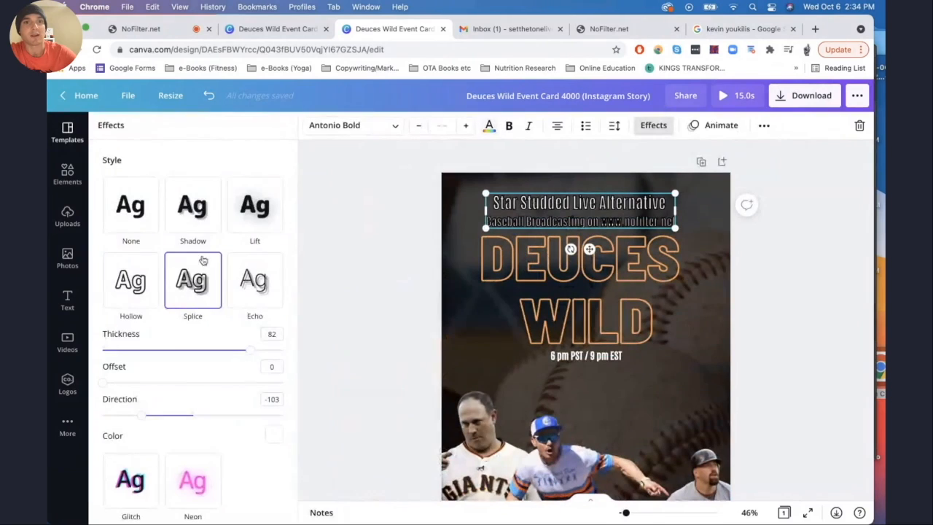
pyautogui.click(189, 212)
pyautogui.click(274, 392)
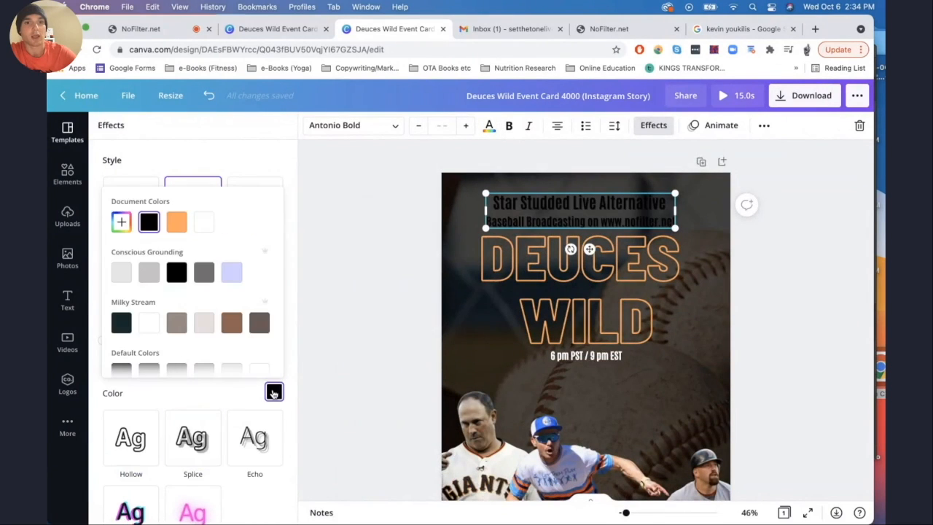
pyautogui.click(202, 223)
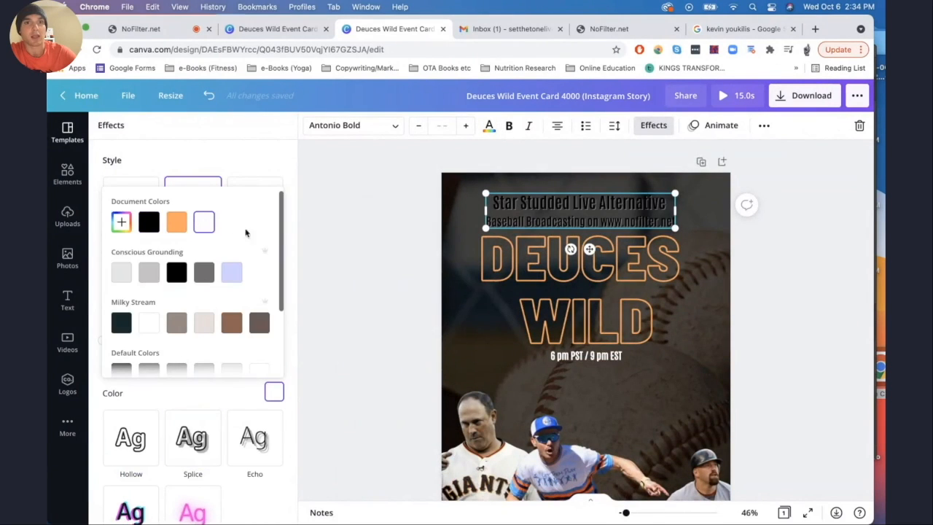
pyautogui.click(212, 394)
pyautogui.moveTo(173, 371); pyautogui.dragTo(378, 384)
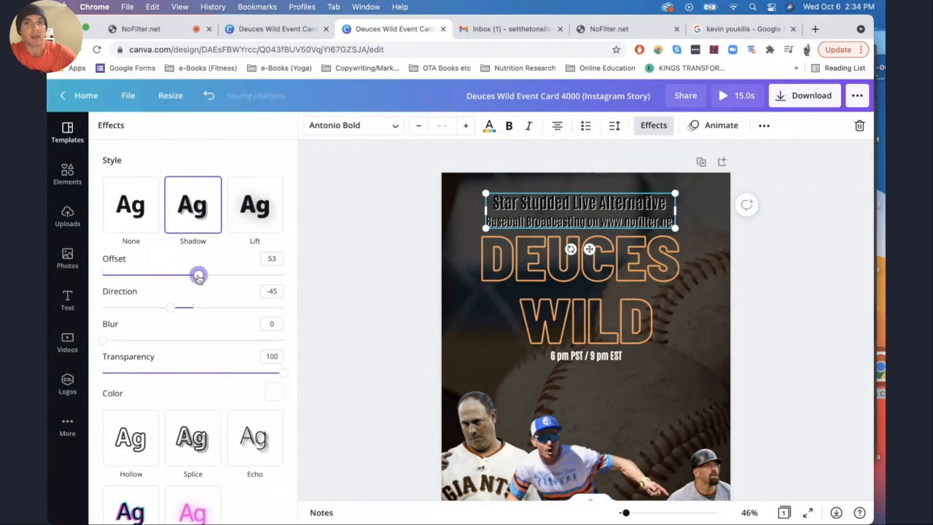
pyautogui.moveTo(192, 274); pyautogui.dragTo(274, 293)
pyautogui.moveTo(183, 308); pyautogui.dragTo(217, 320)
# Step: Apply the Lift effect to the Star Studded tagline, and set its text color to white
pyautogui.click(255, 205)
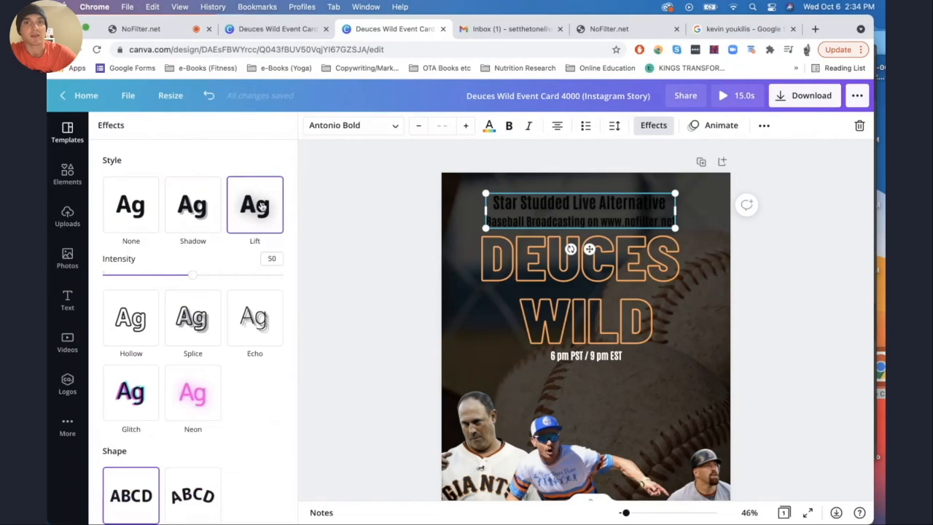
pyautogui.click(489, 127)
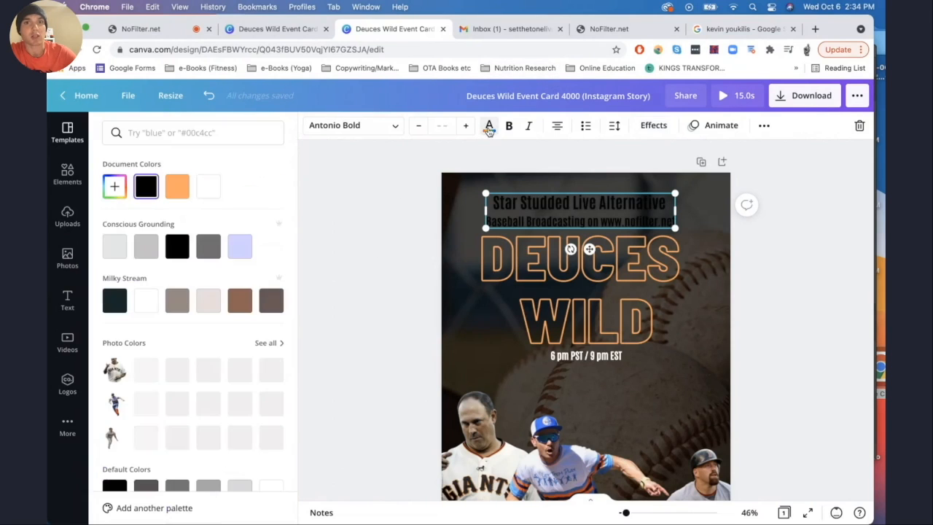
pyautogui.click(207, 186)
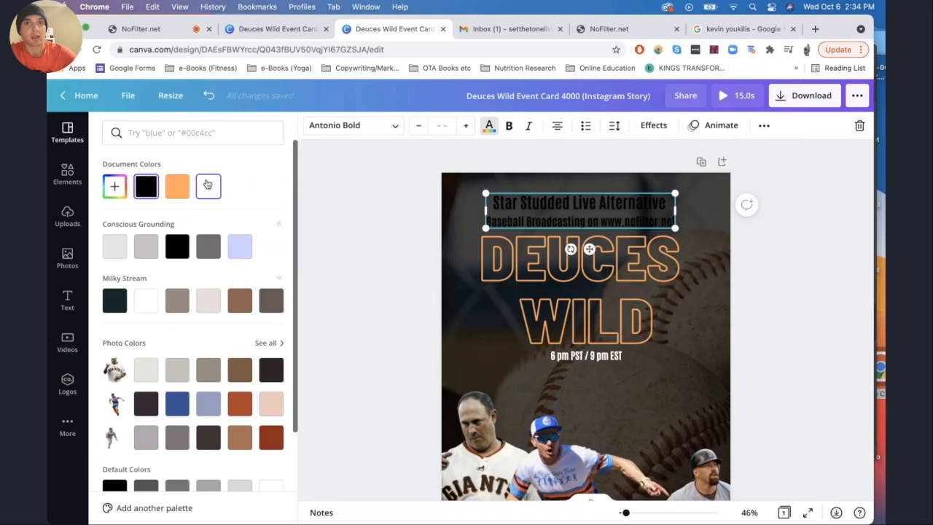
pyautogui.click(399, 208)
pyautogui.click(710, 291)
pyautogui.scroll(-2, 710, 294)
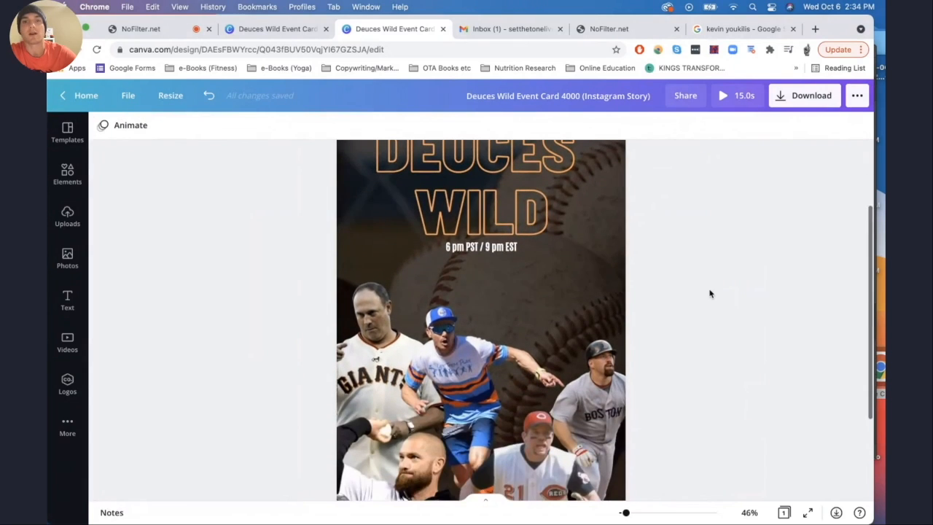
pyautogui.scroll(1, 710, 294)
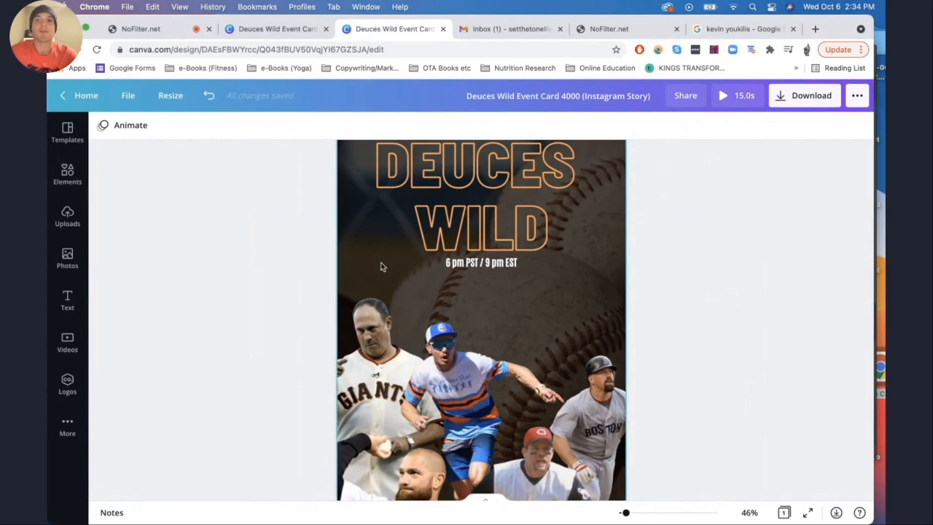
pyautogui.moveTo(625, 512); pyautogui.dragTo(621, 512)
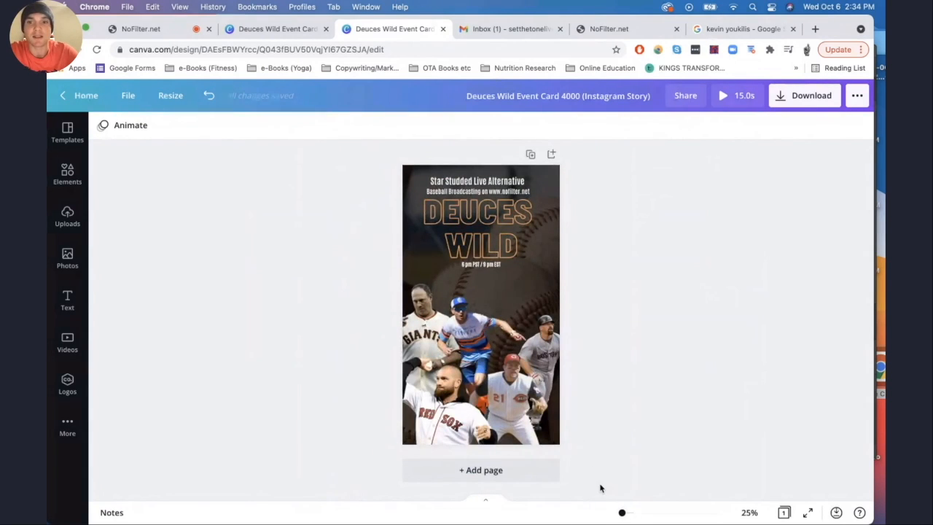
pyautogui.moveTo(620, 512); pyautogui.dragTo(623, 514)
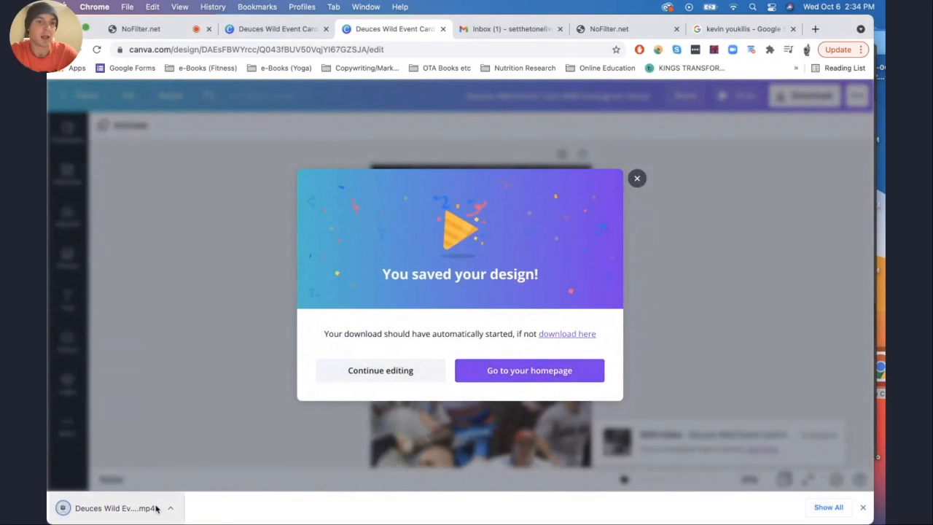
# Step: Open the downloaded MP4 in QuickTime Player, send it to the listed contact through AirDrop, and close the video
pyautogui.click(154, 502)
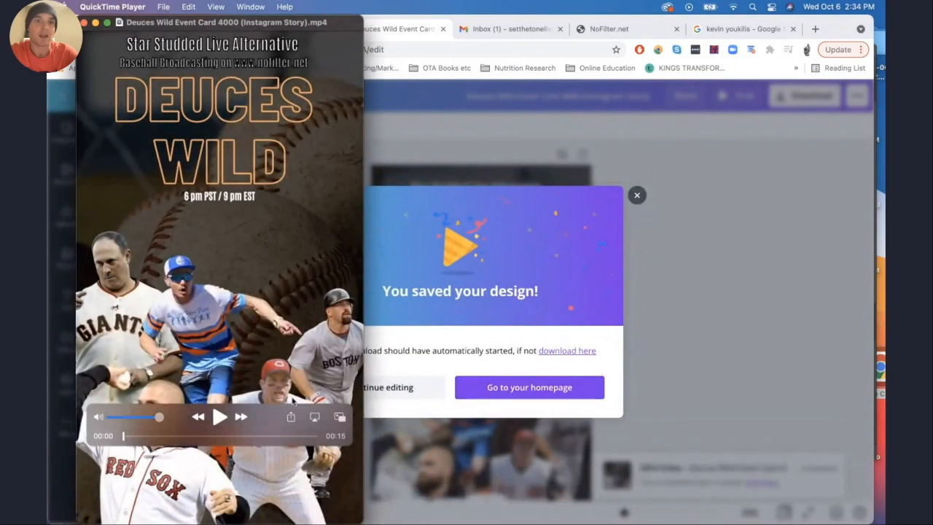
pyautogui.click(291, 416)
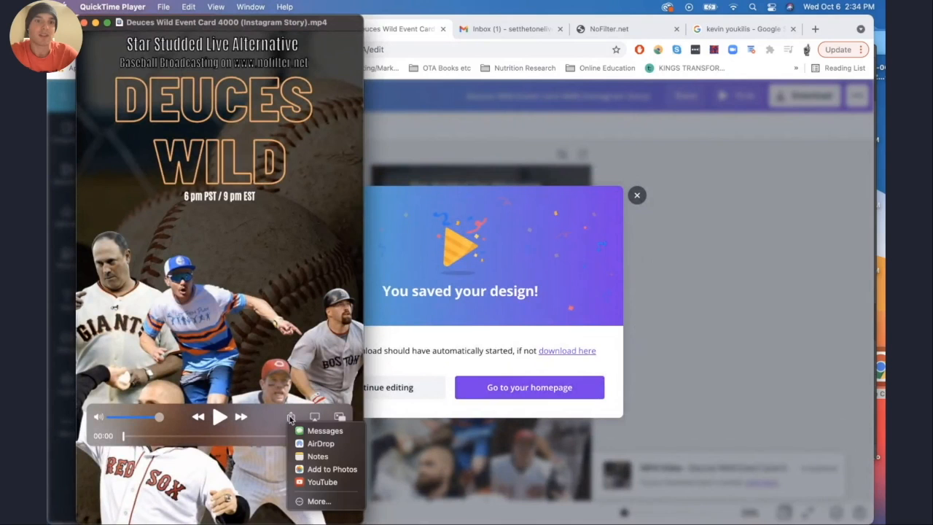
pyautogui.click(321, 446)
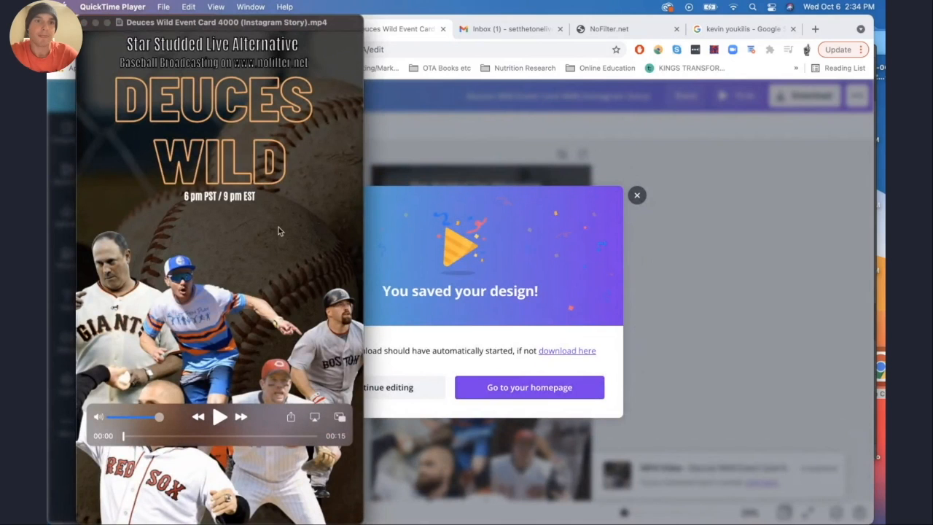
pyautogui.click(150, 247)
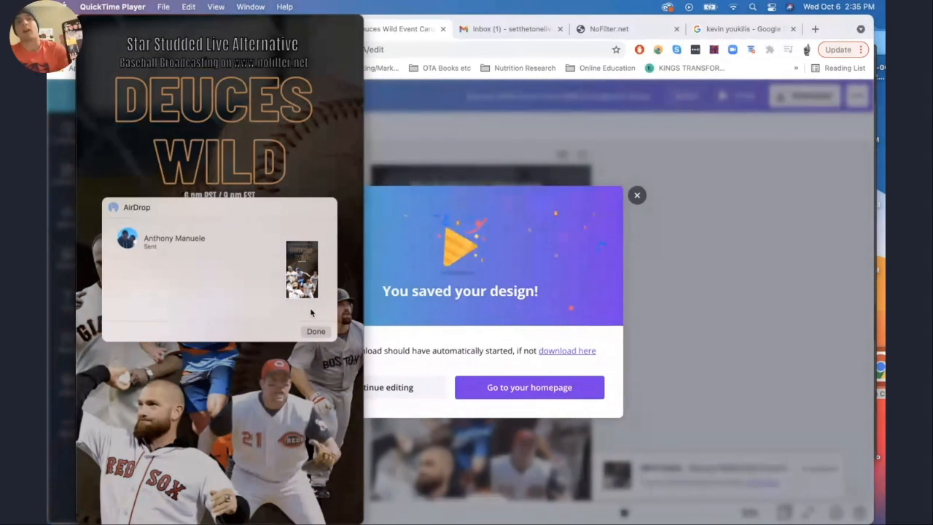
pyautogui.click(318, 333)
pyautogui.press('super+w')
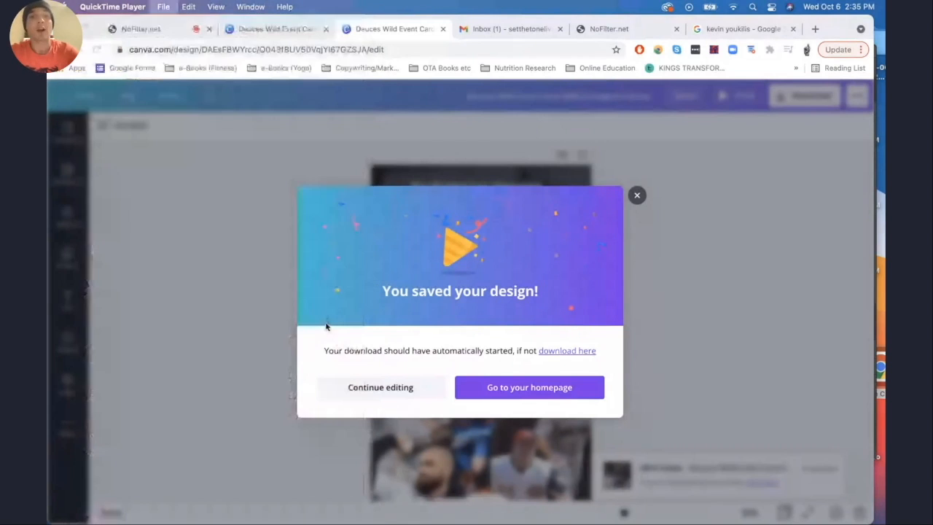
# Step: Dismiss the saved-design dialog, and switch to the first NoFilter.net page in the browser
pyautogui.click(642, 198)
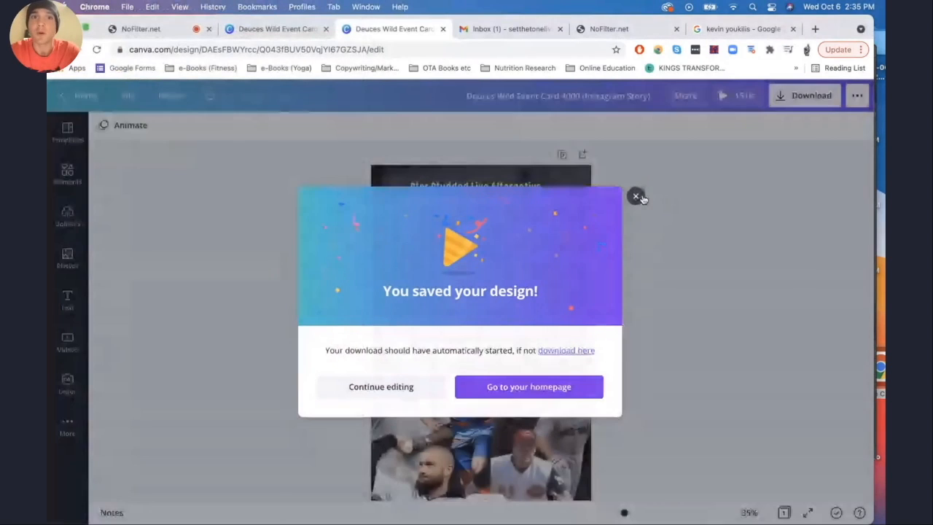
pyautogui.click(637, 195)
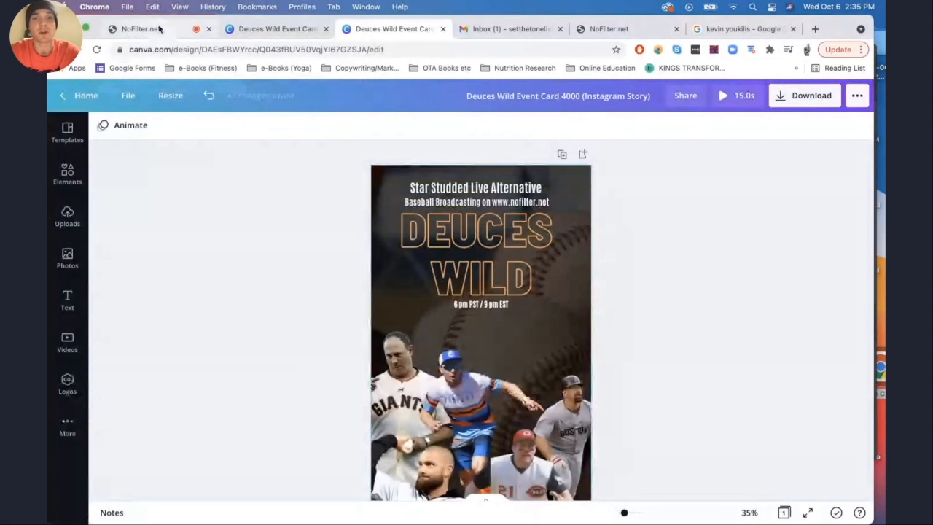
pyautogui.click(157, 28)
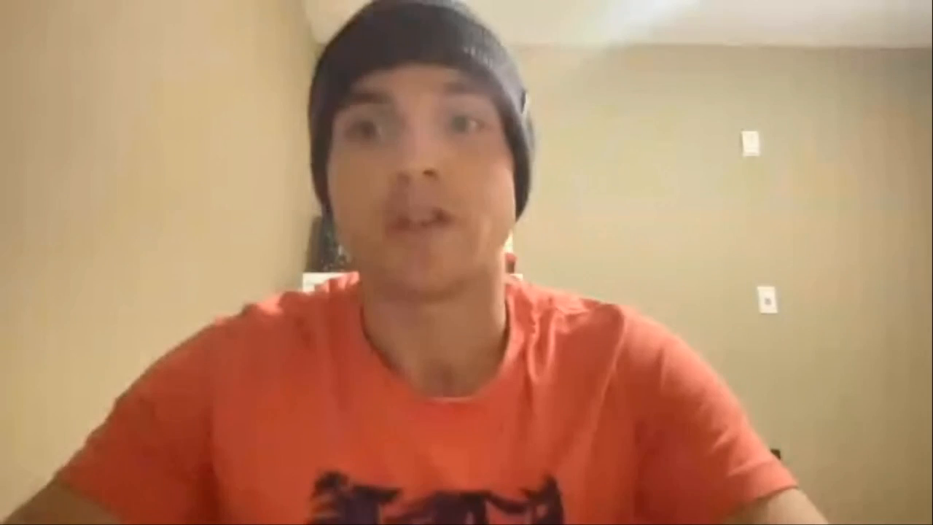